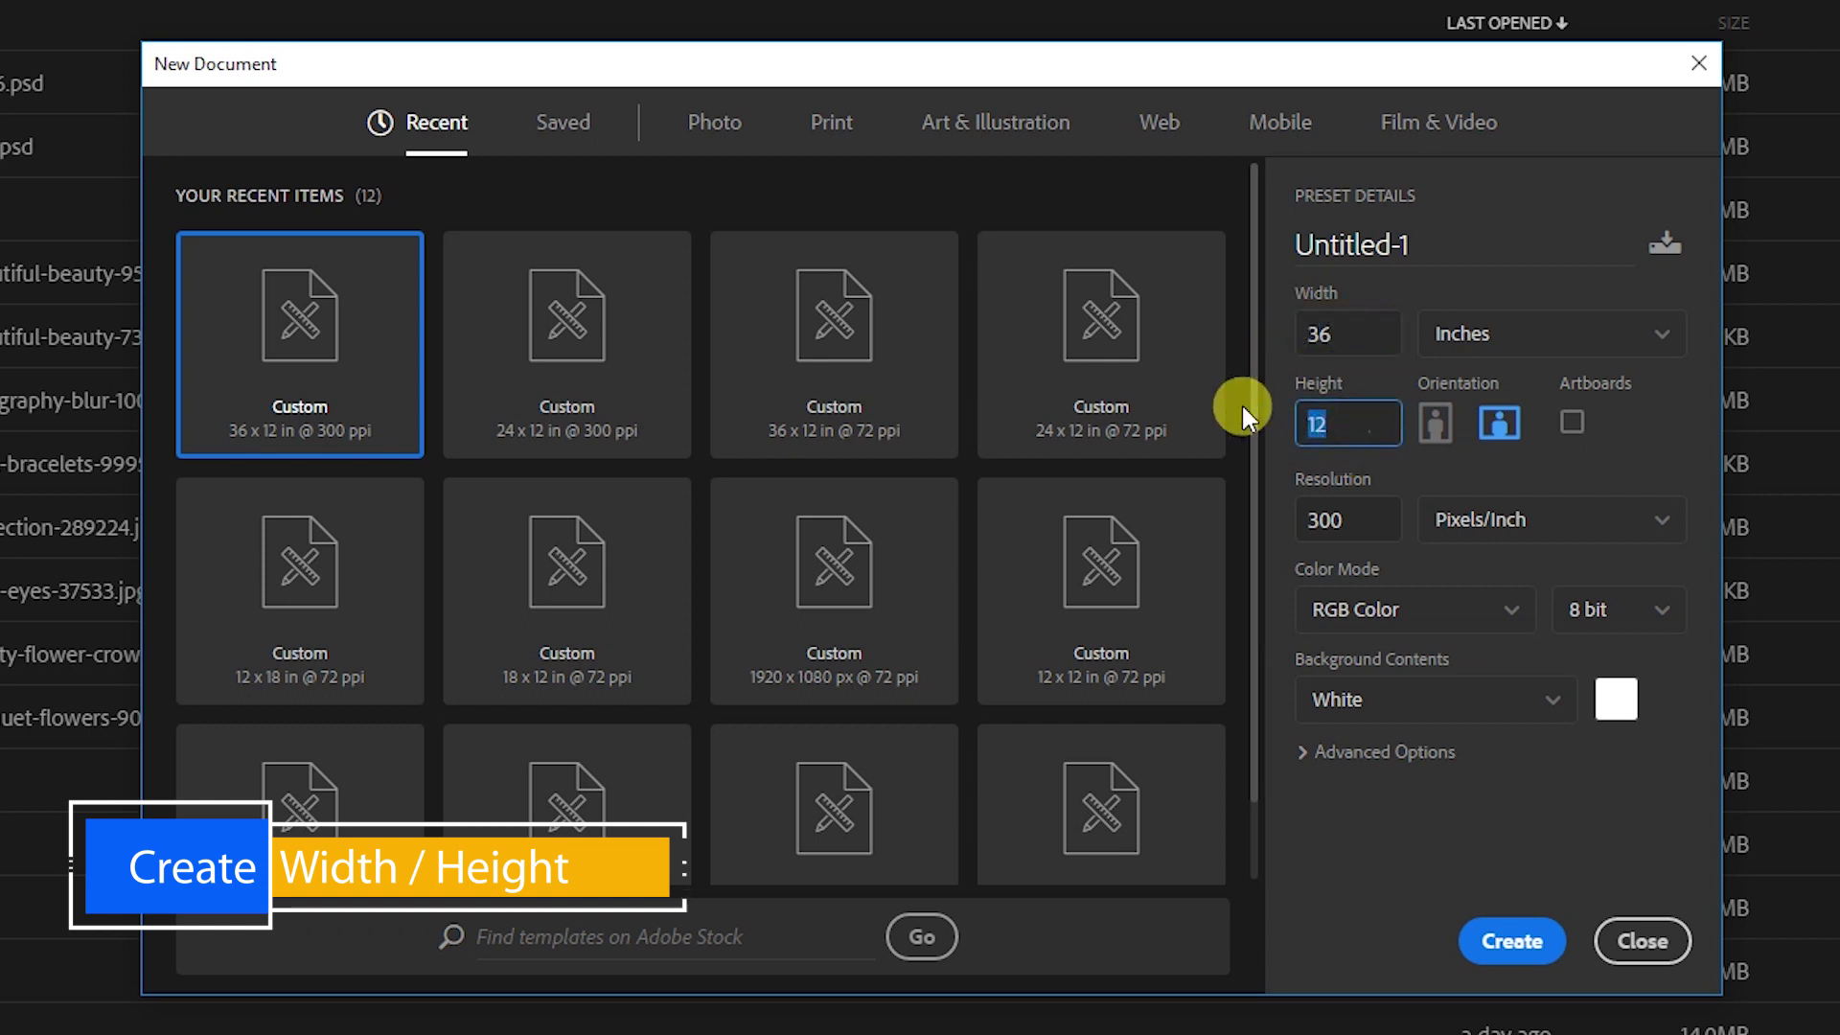
Confirm the 12 in height and start naming the document 'Wedding La'
left_click(1356, 402)
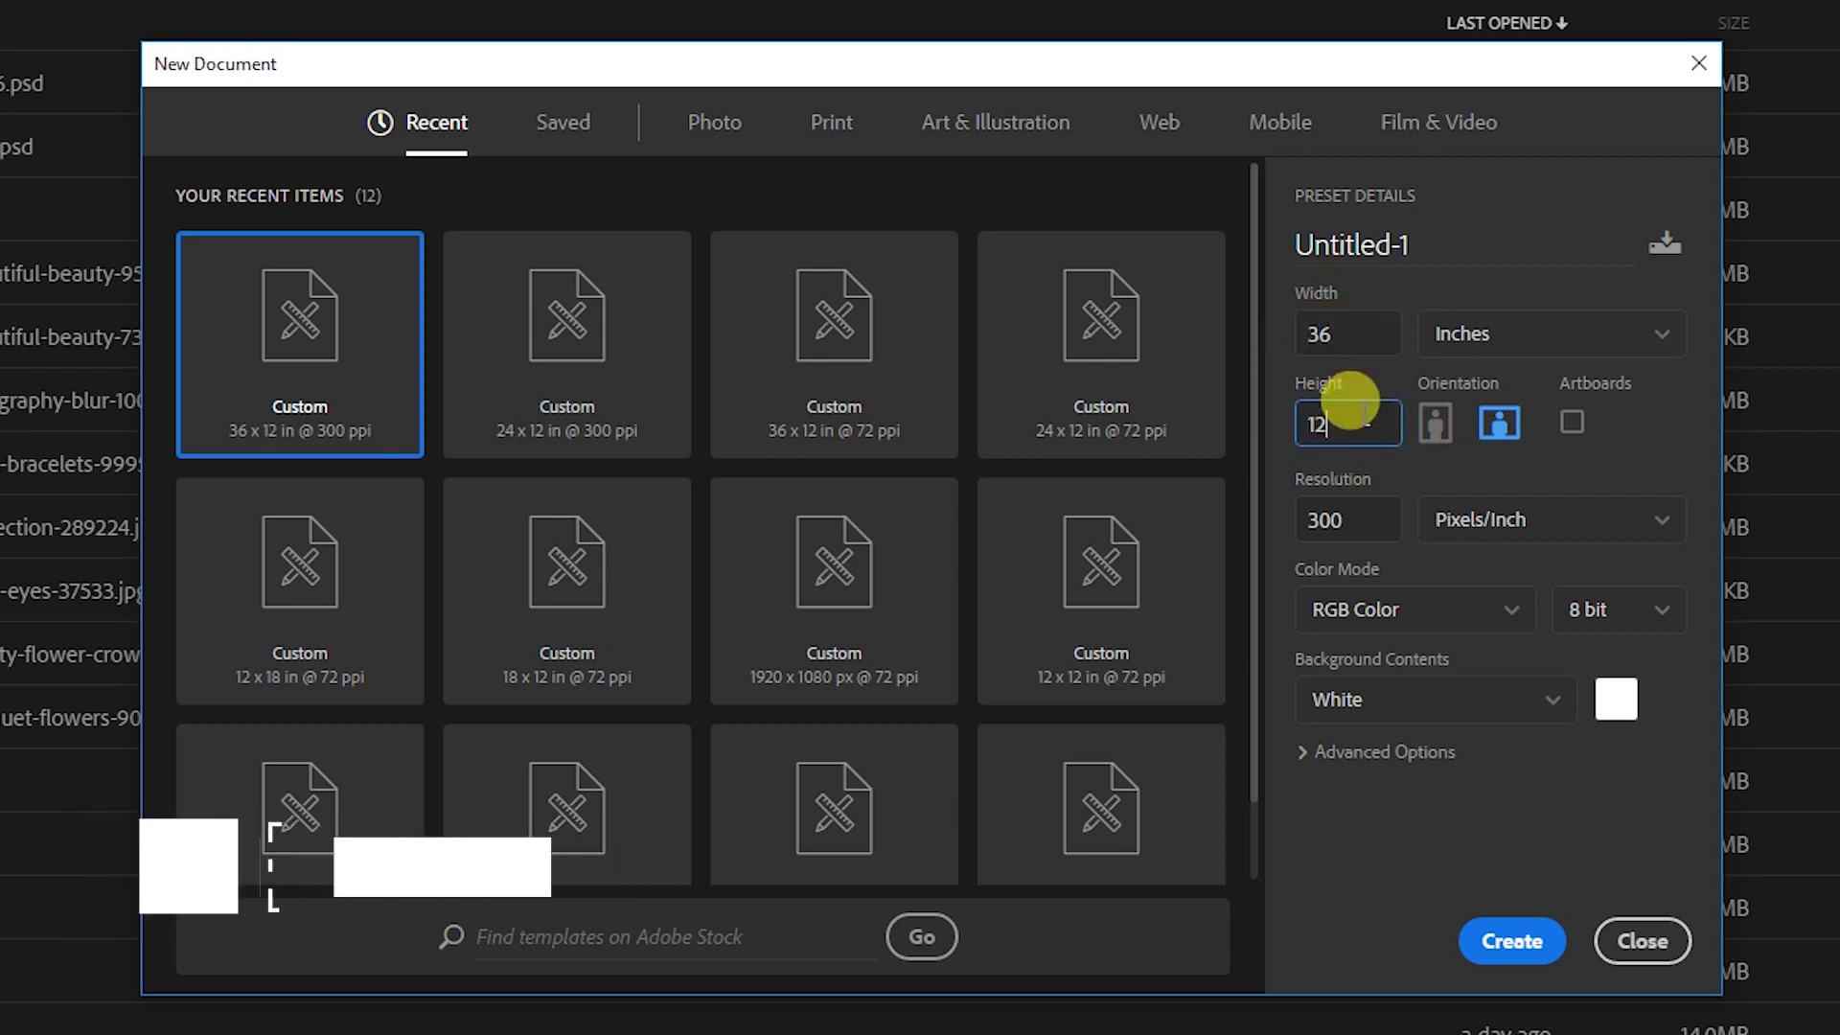
type("Wedding")
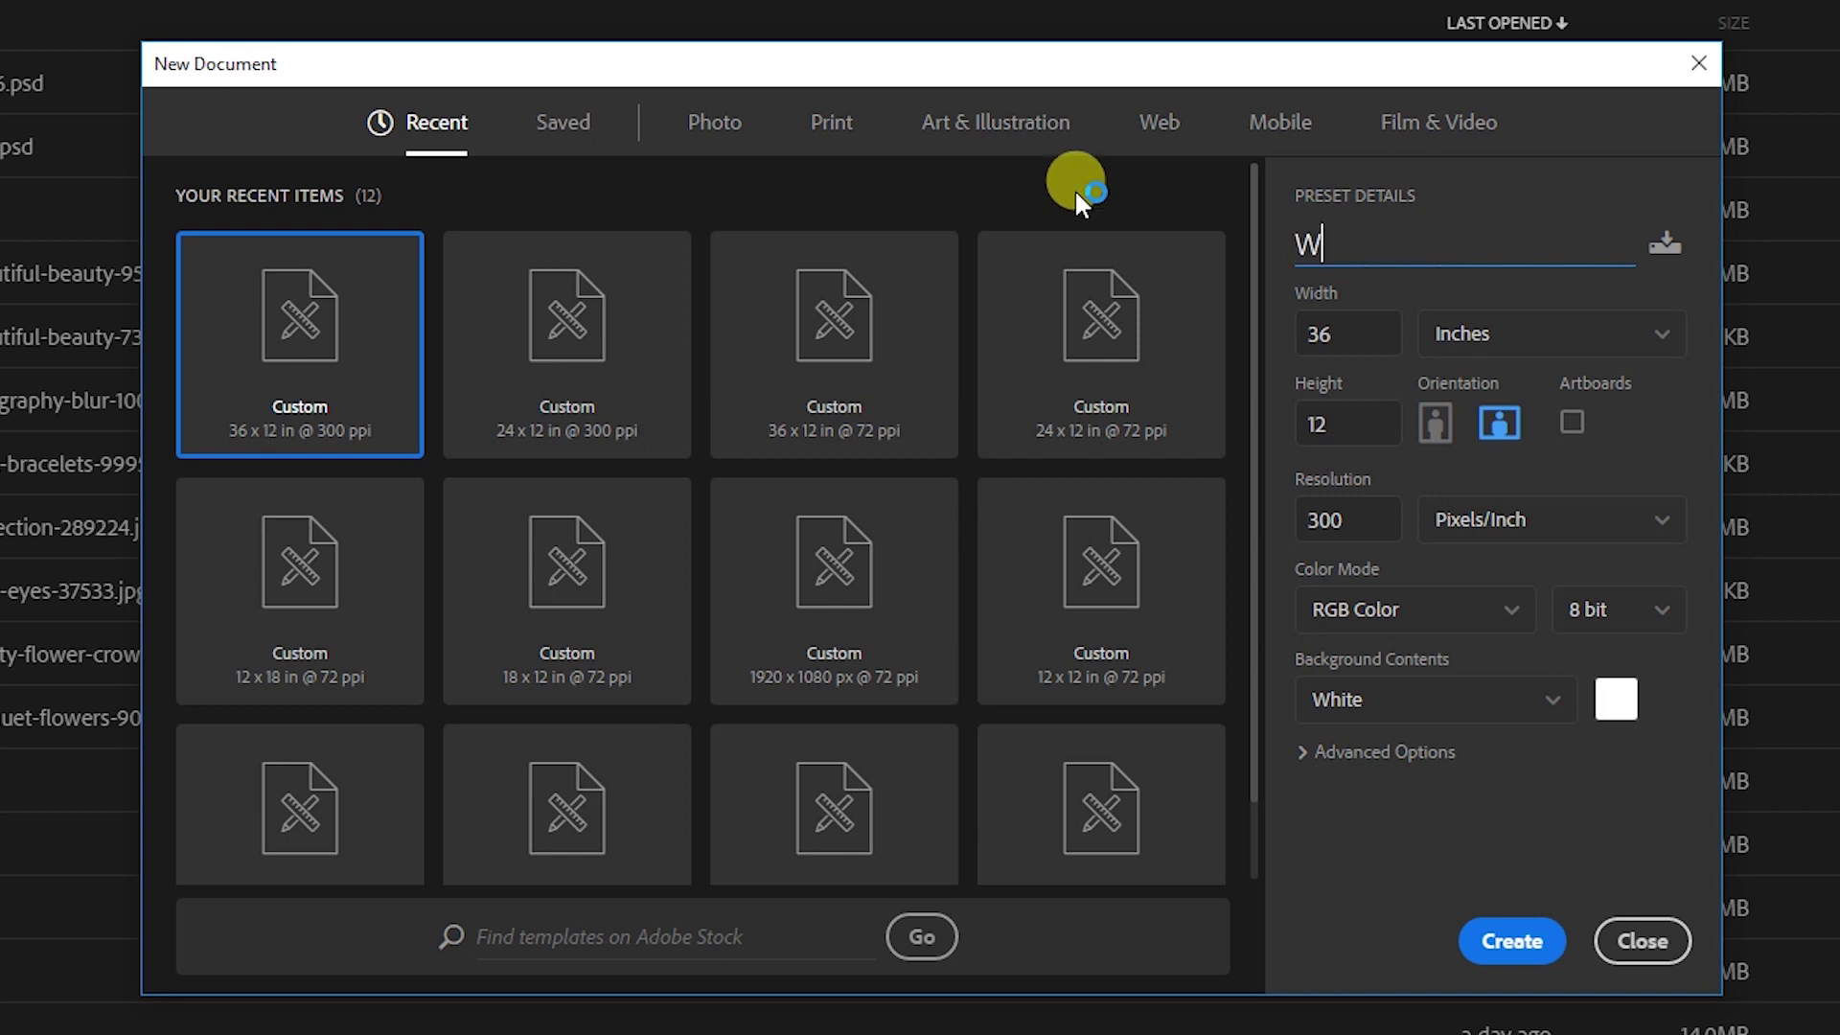
type(" La")
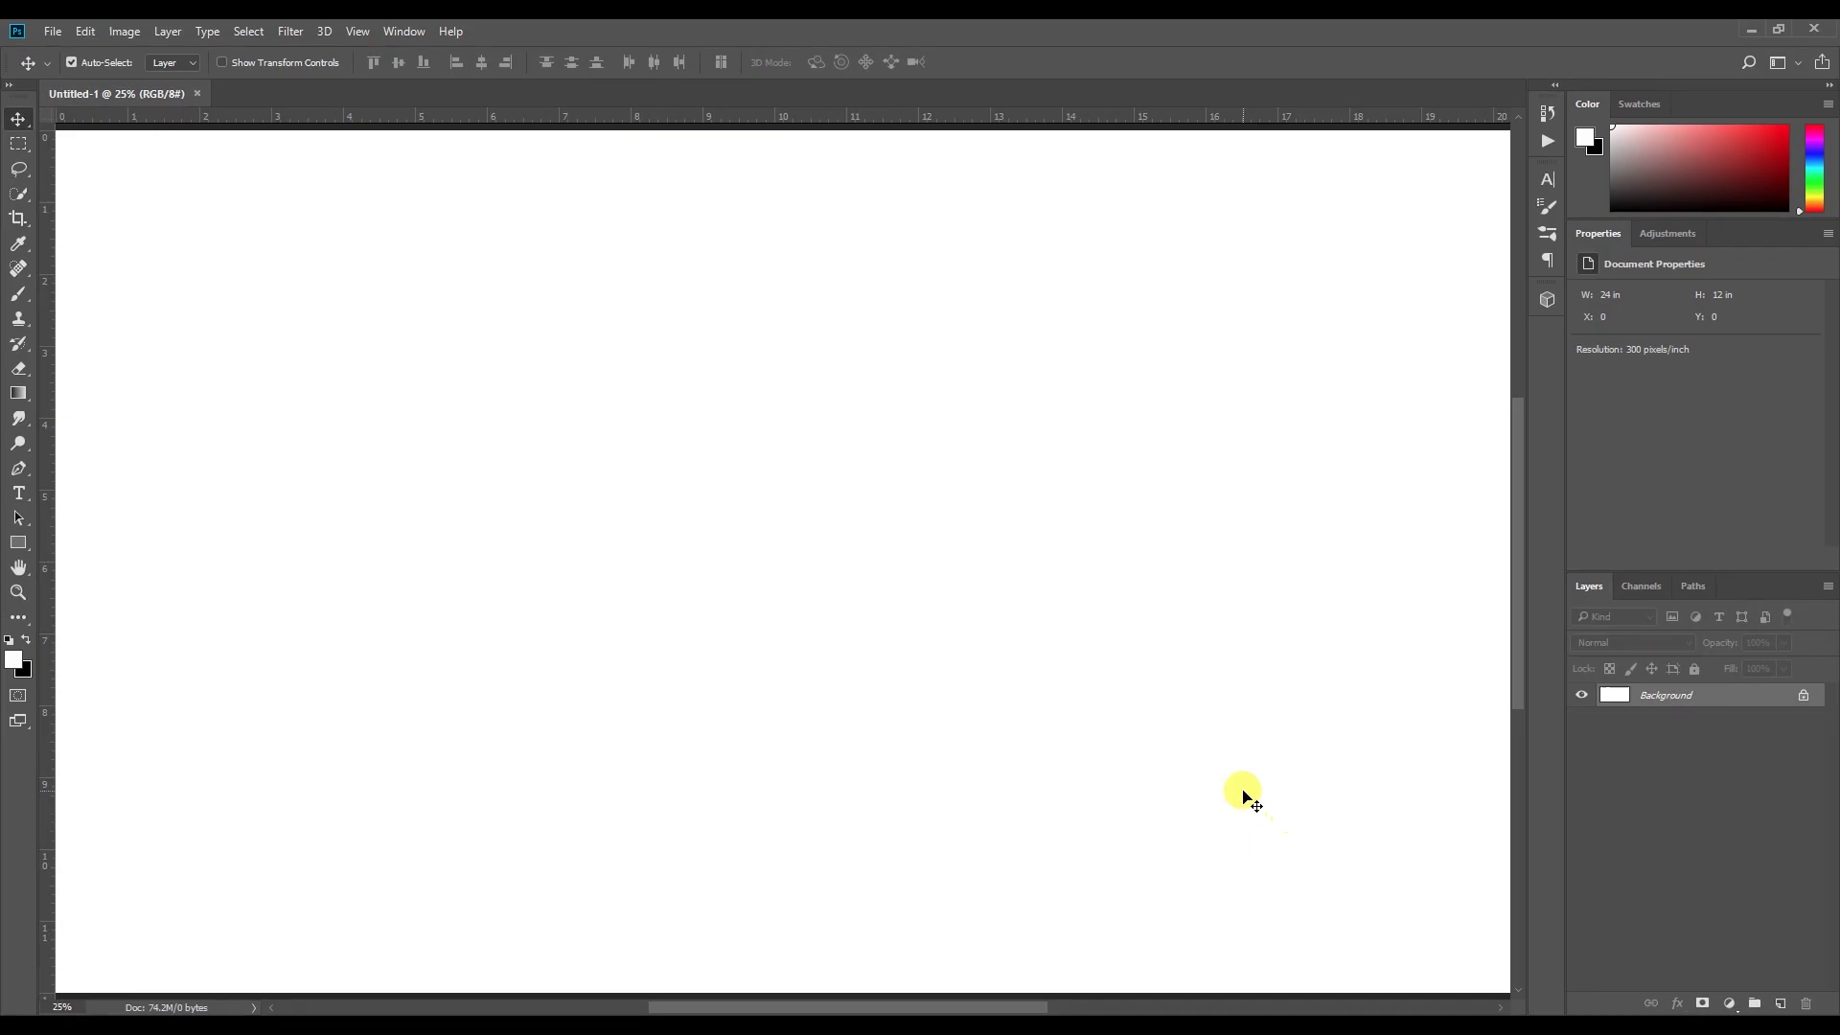
key("ctrl+minus")
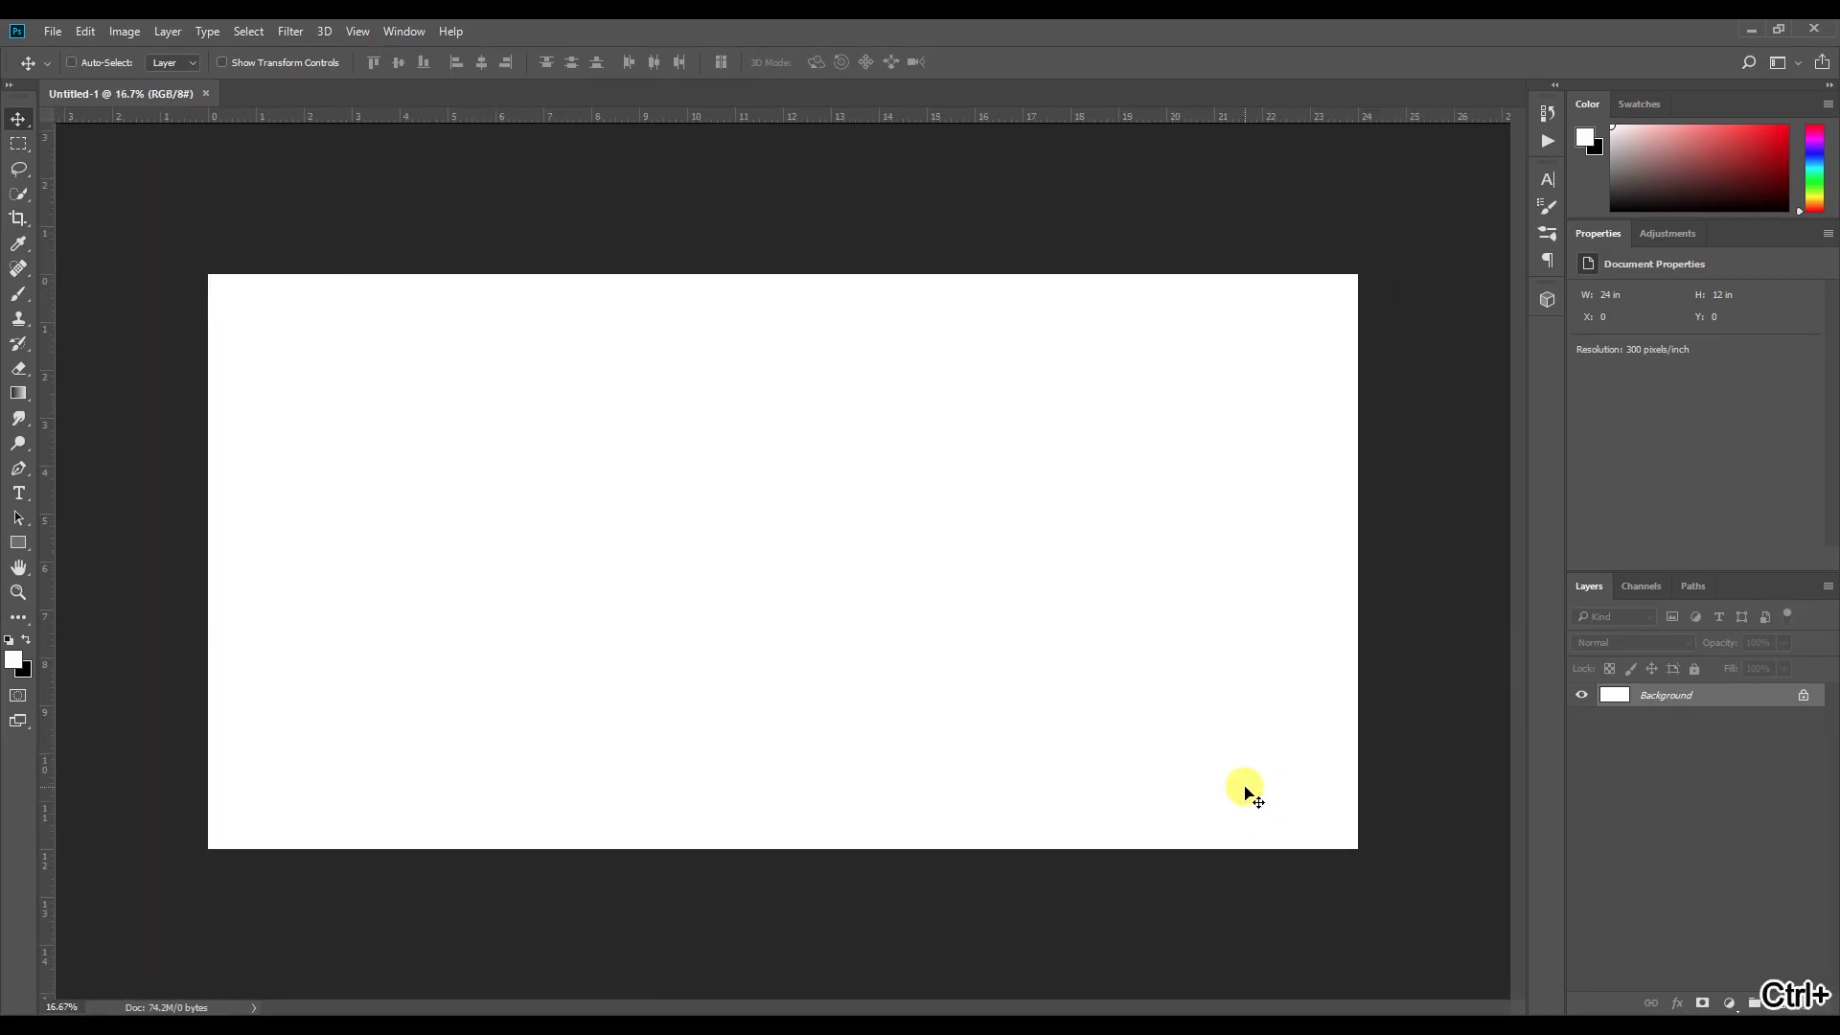
key("ctrl+minus")
key("ctrl+plus")
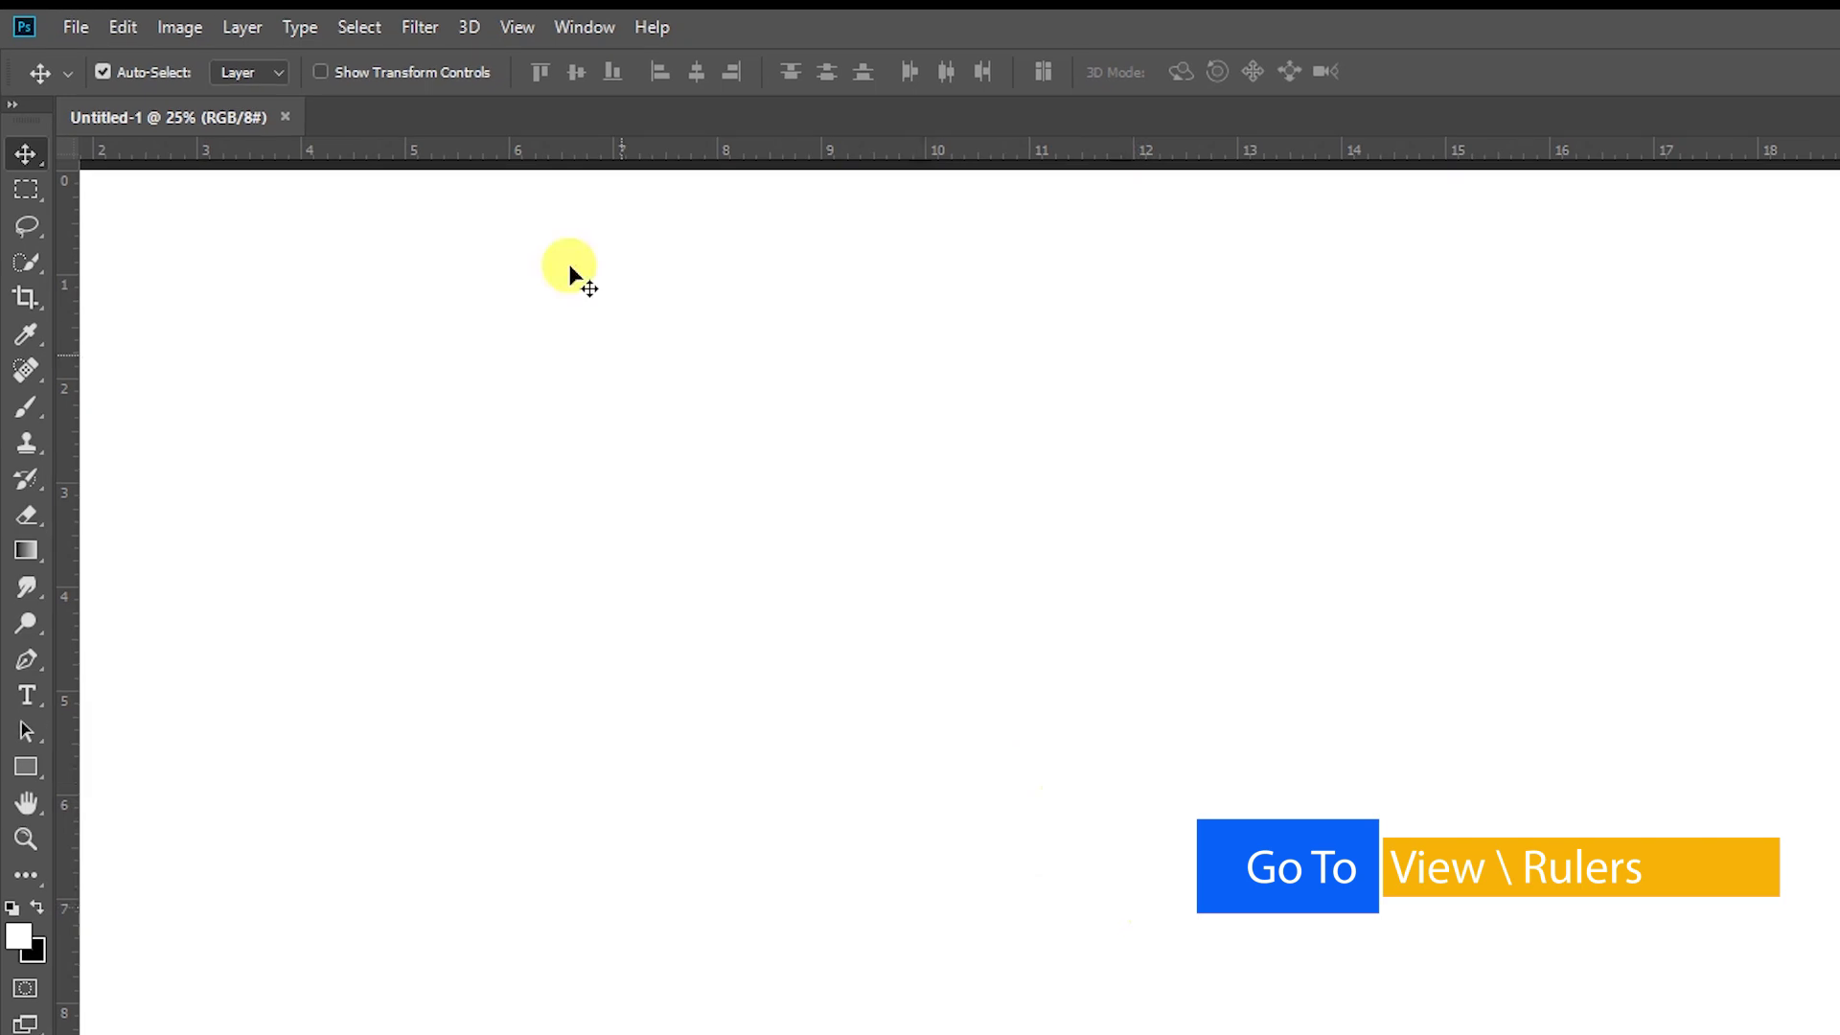
left_click(515, 23)
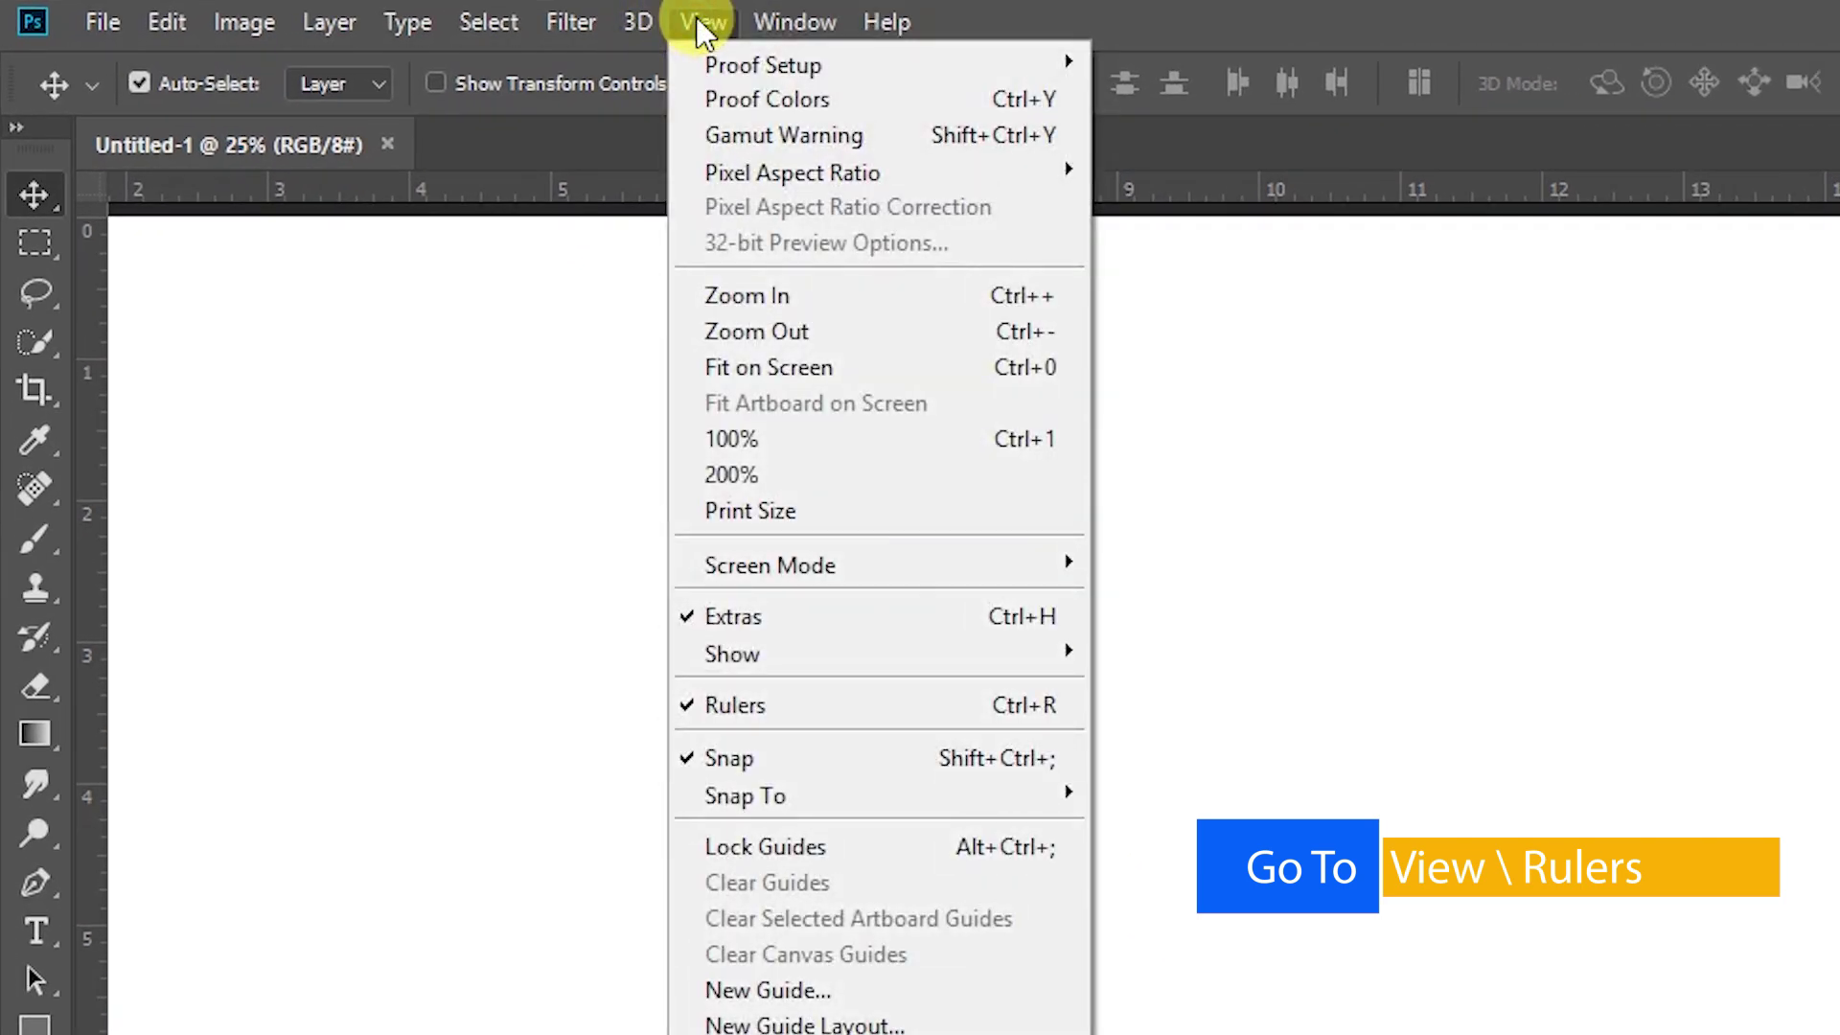
left_click(803, 692)
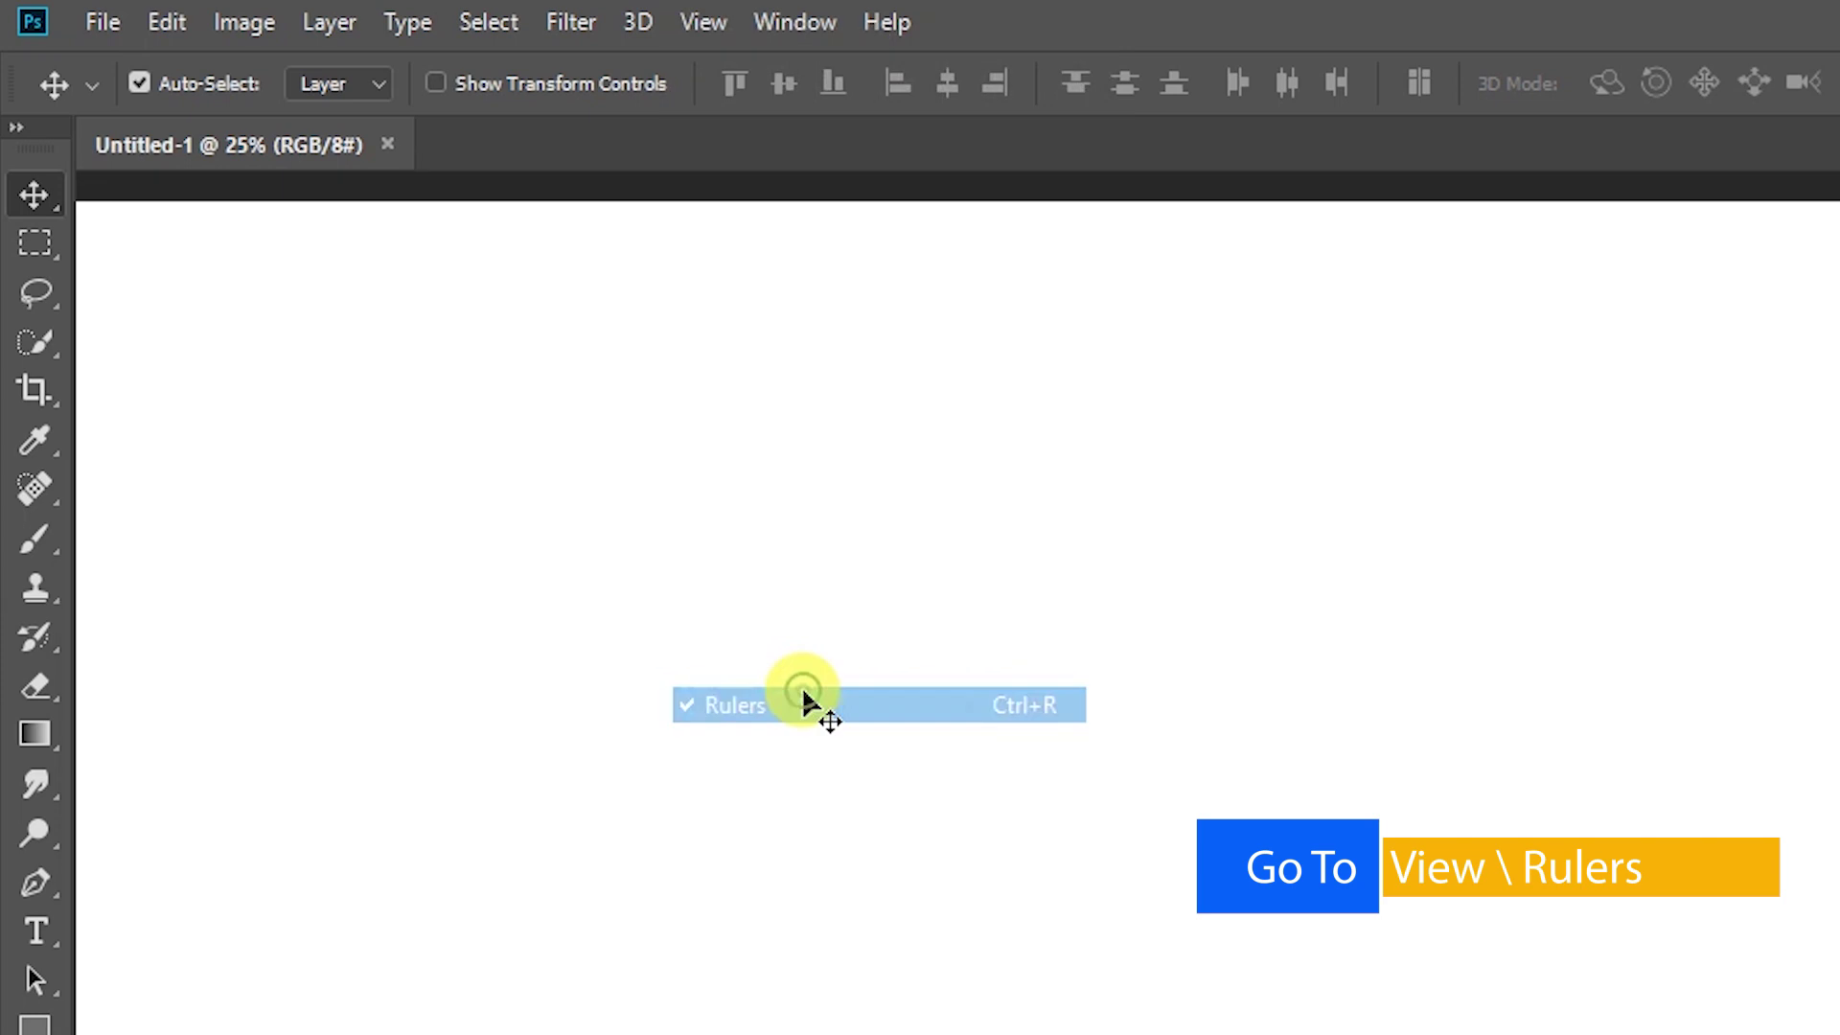
left_click(694, 16)
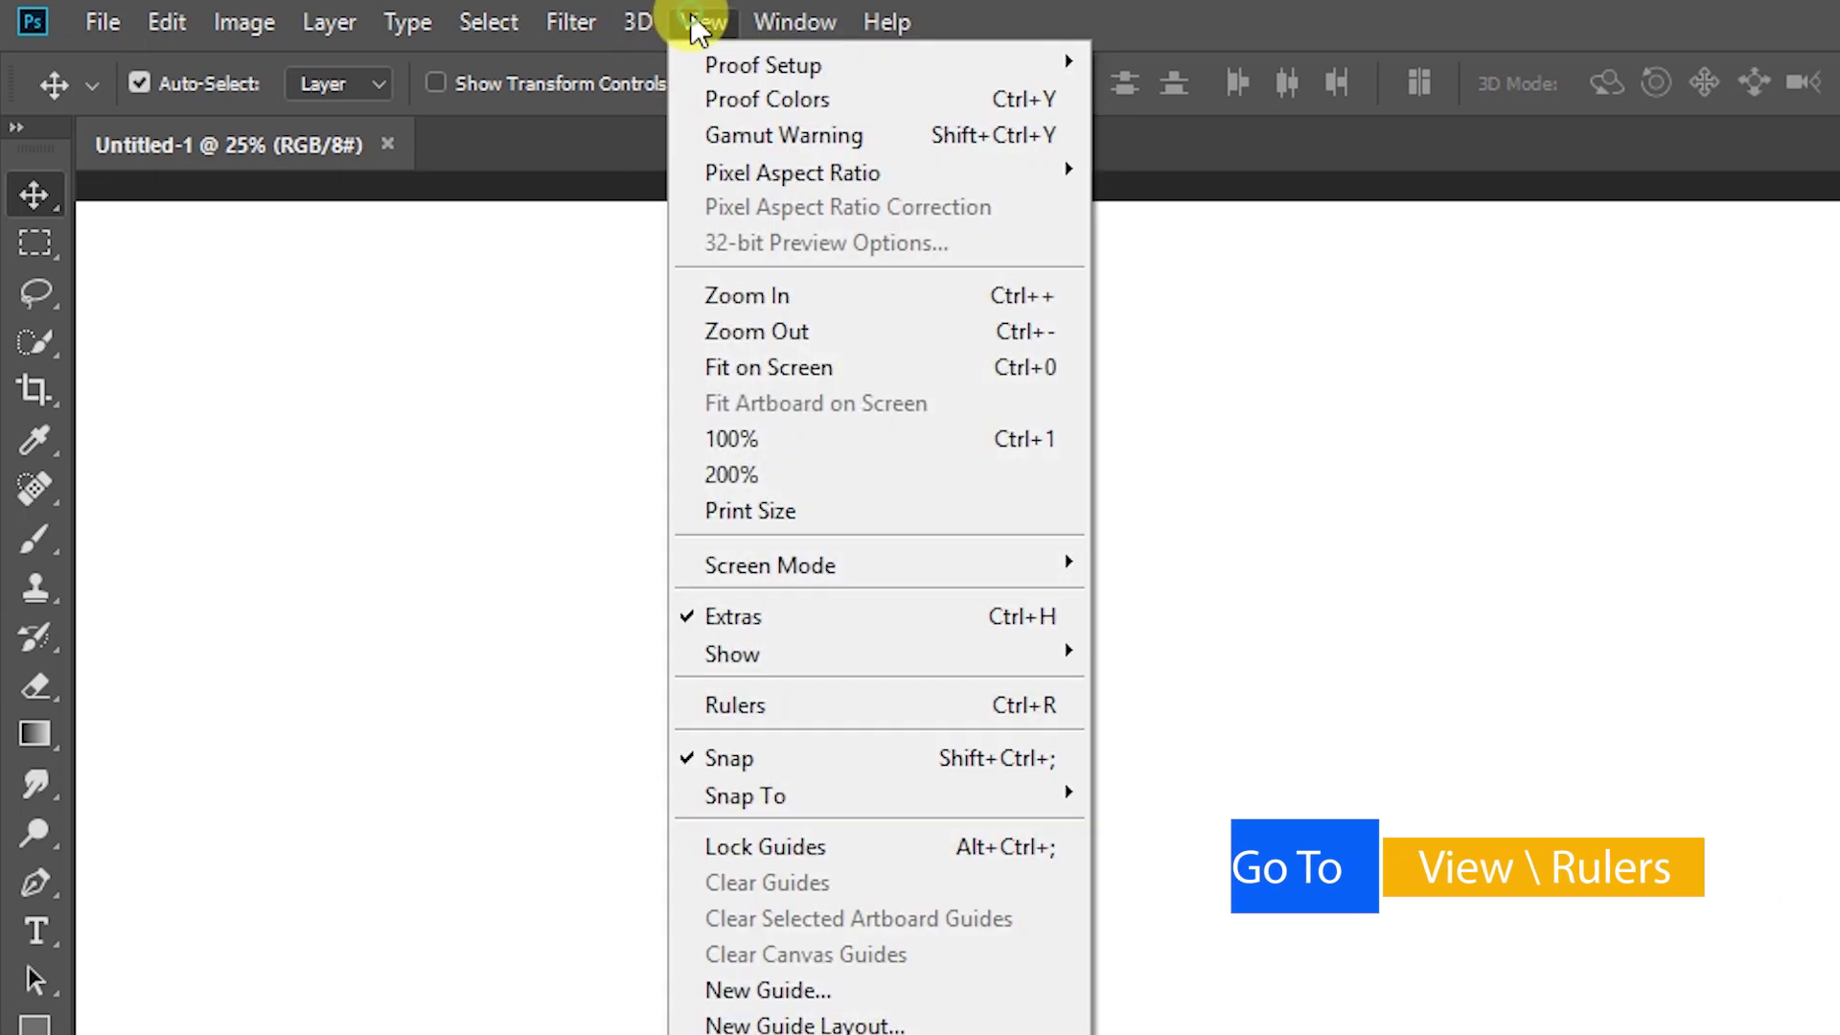
left_click(830, 694)
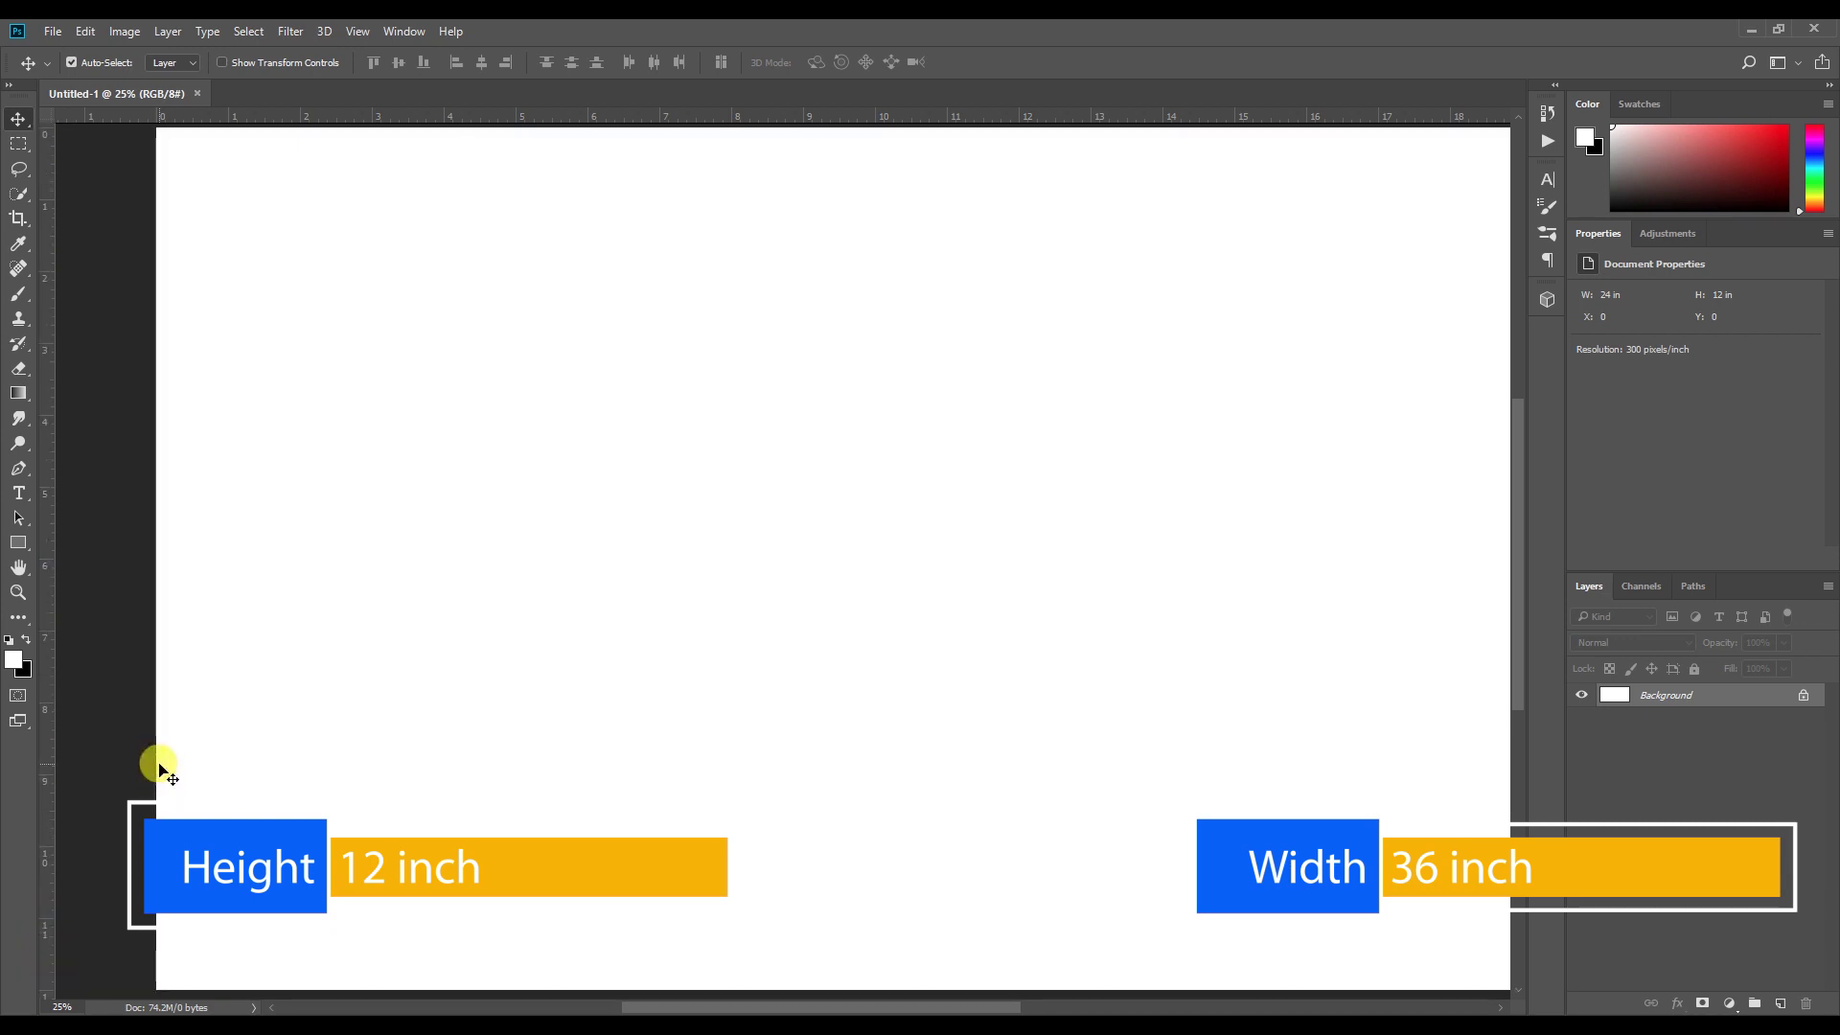
scroll(835, 416, "up", 2)
Place a horizontal guide exactly 0.5 in below the top edge
left_click_drag(1356, 276, 861, 299)
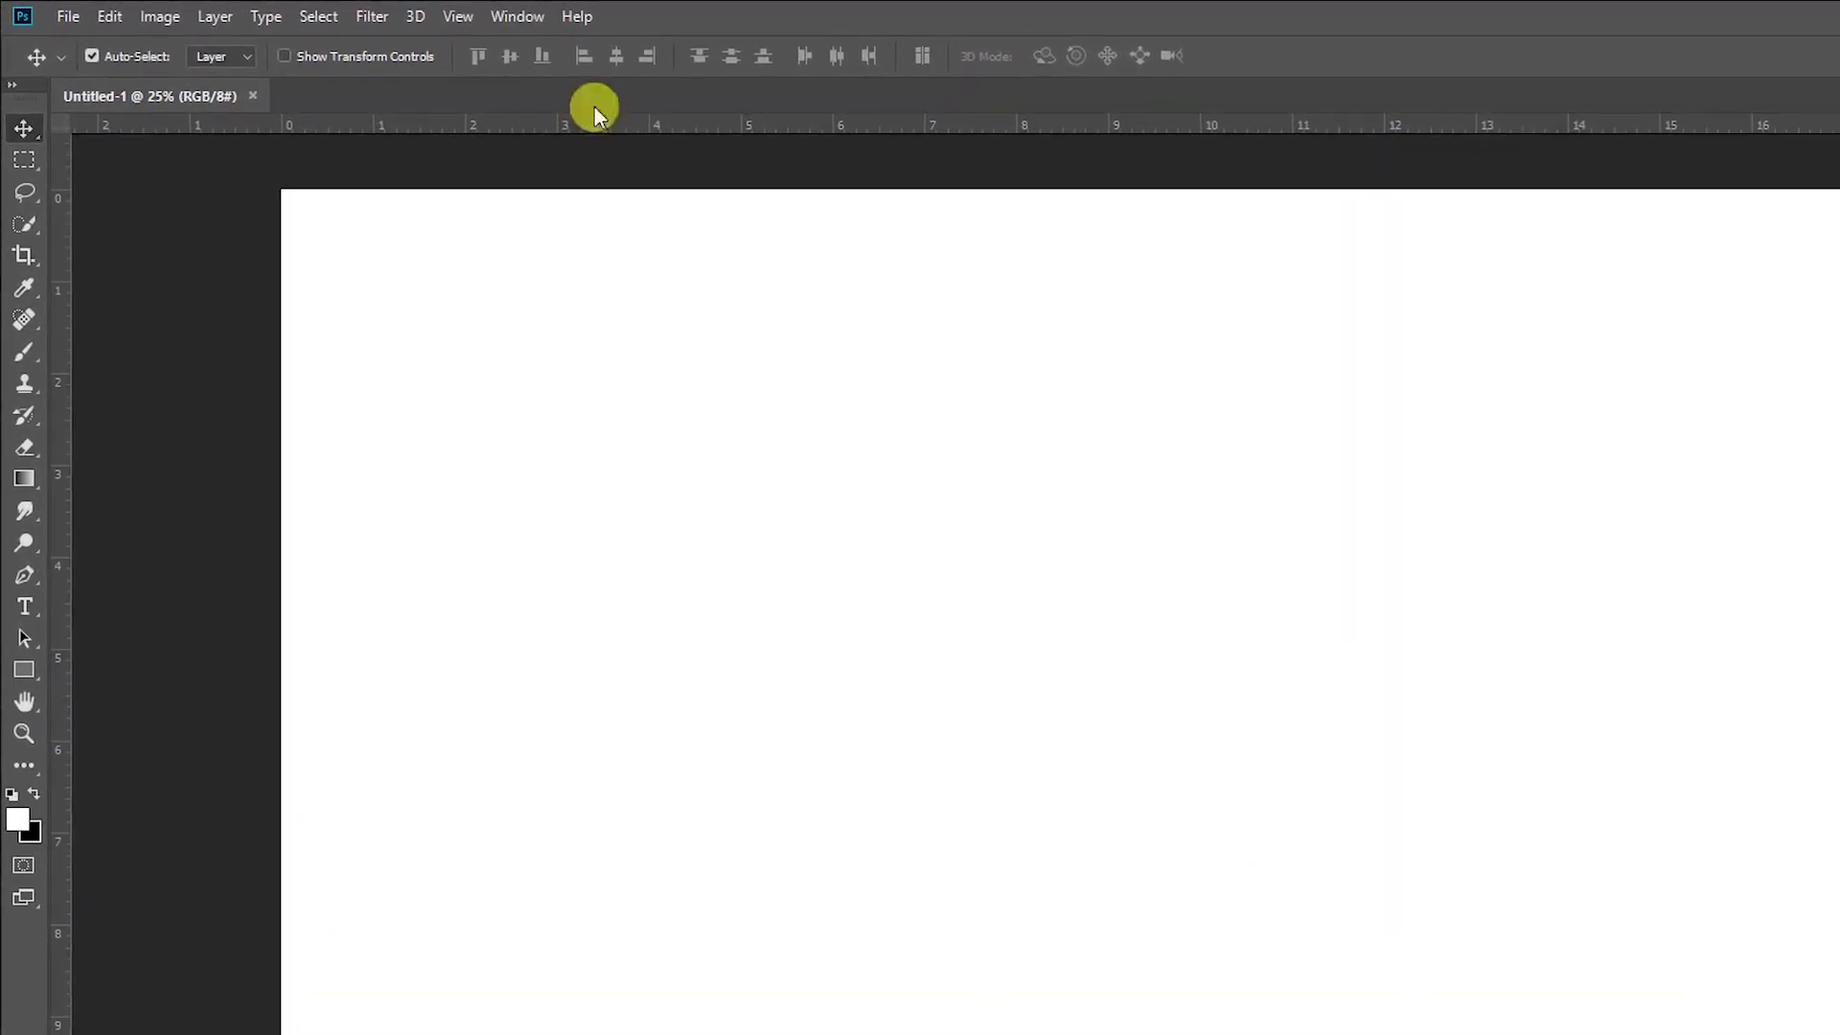
left_click_drag(701, 144, 769, 264)
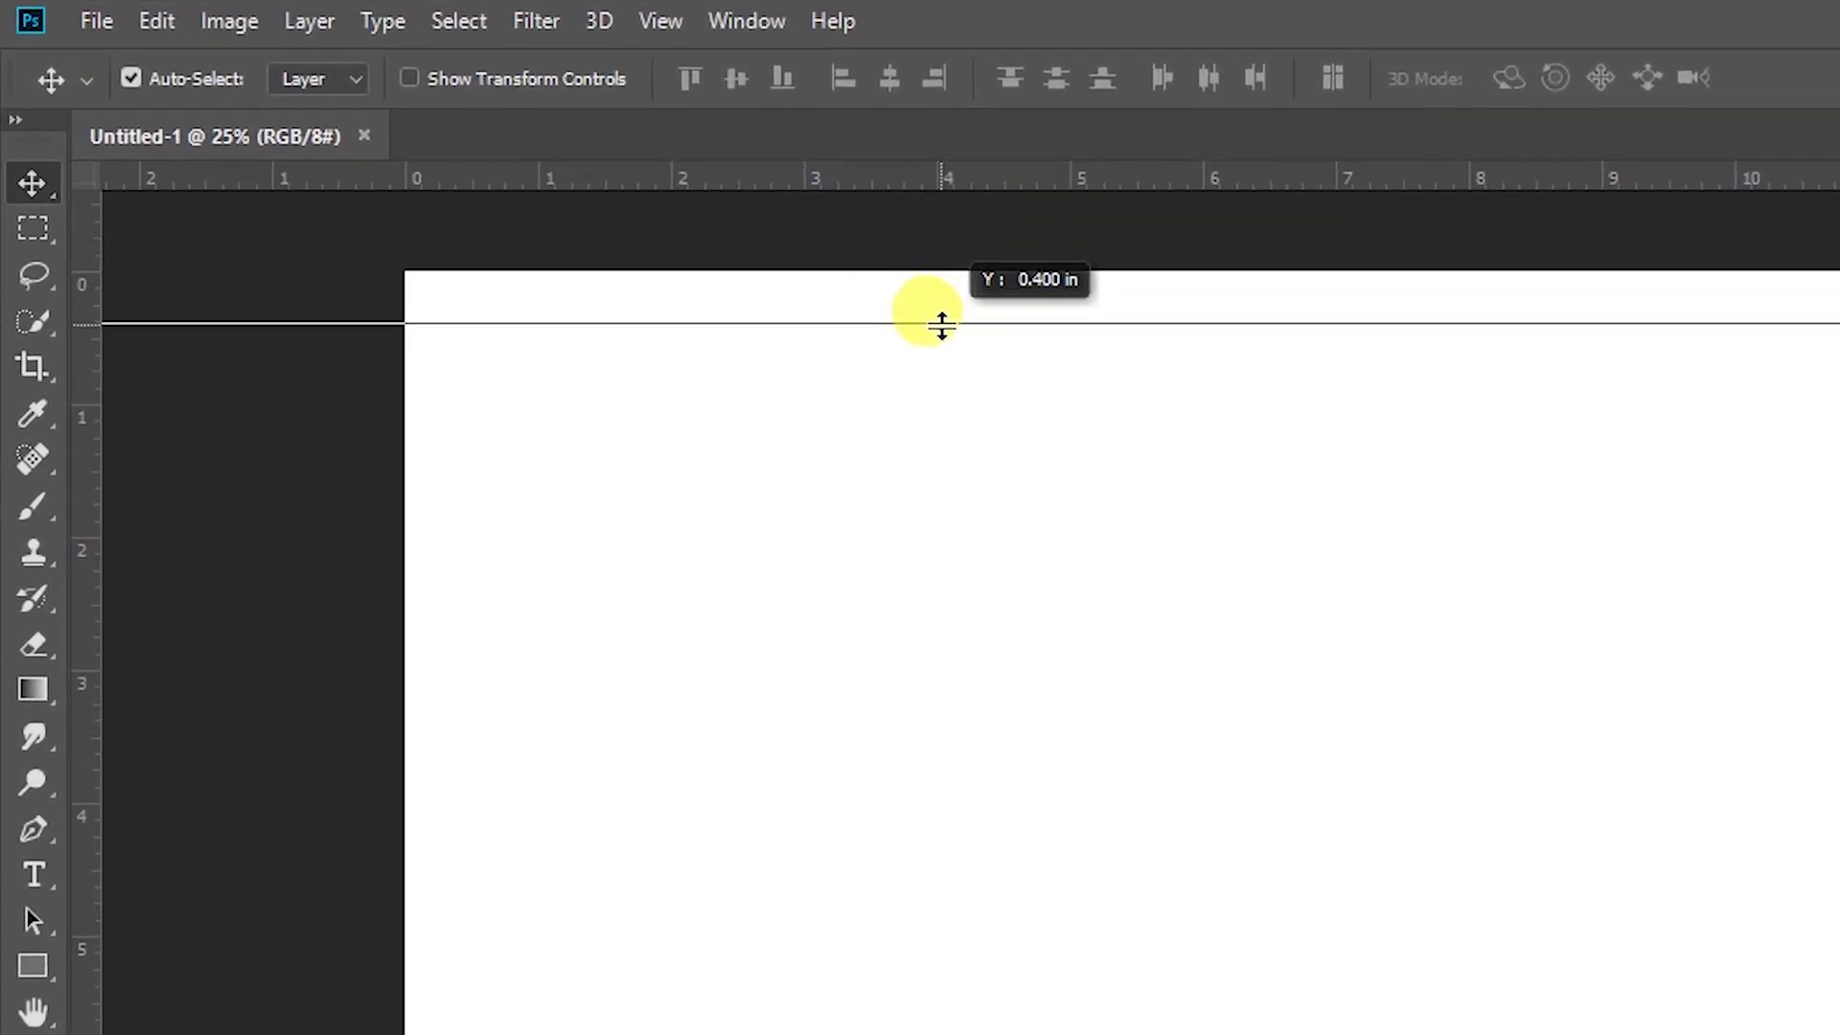
left_click_drag(942, 326, 934, 339)
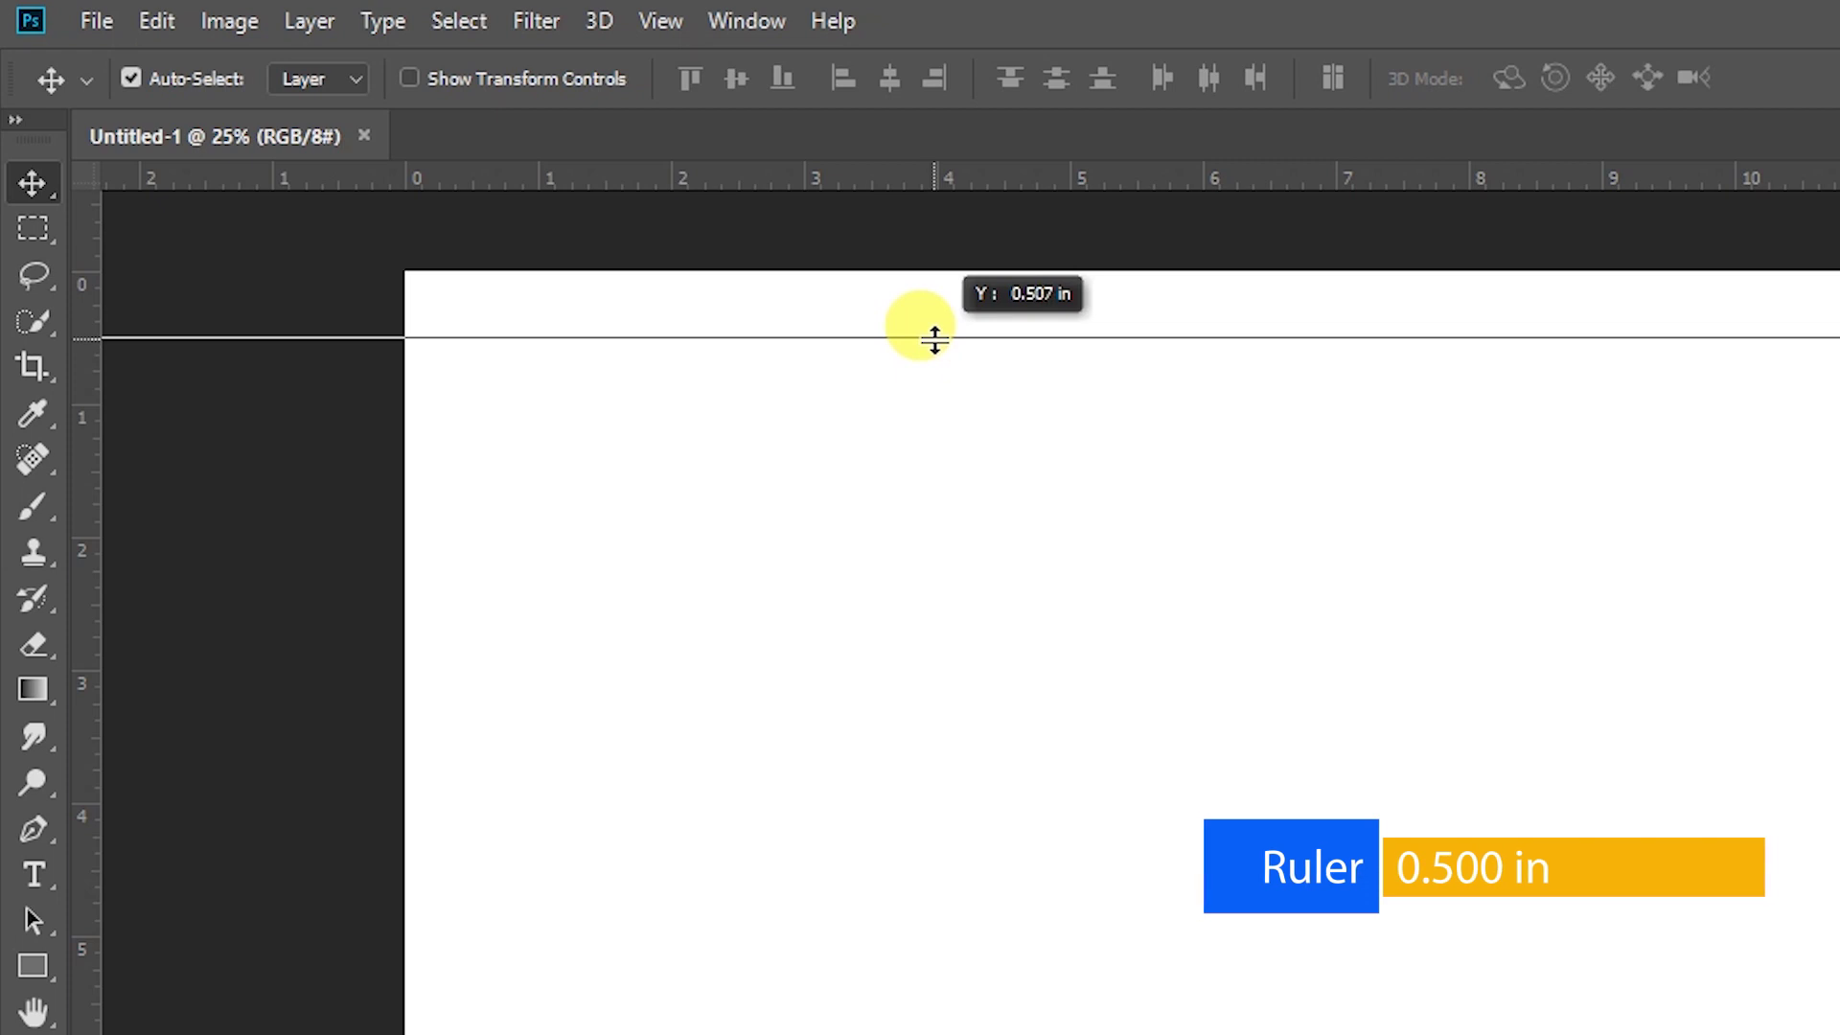
left_click_drag(934, 339, 937, 344)
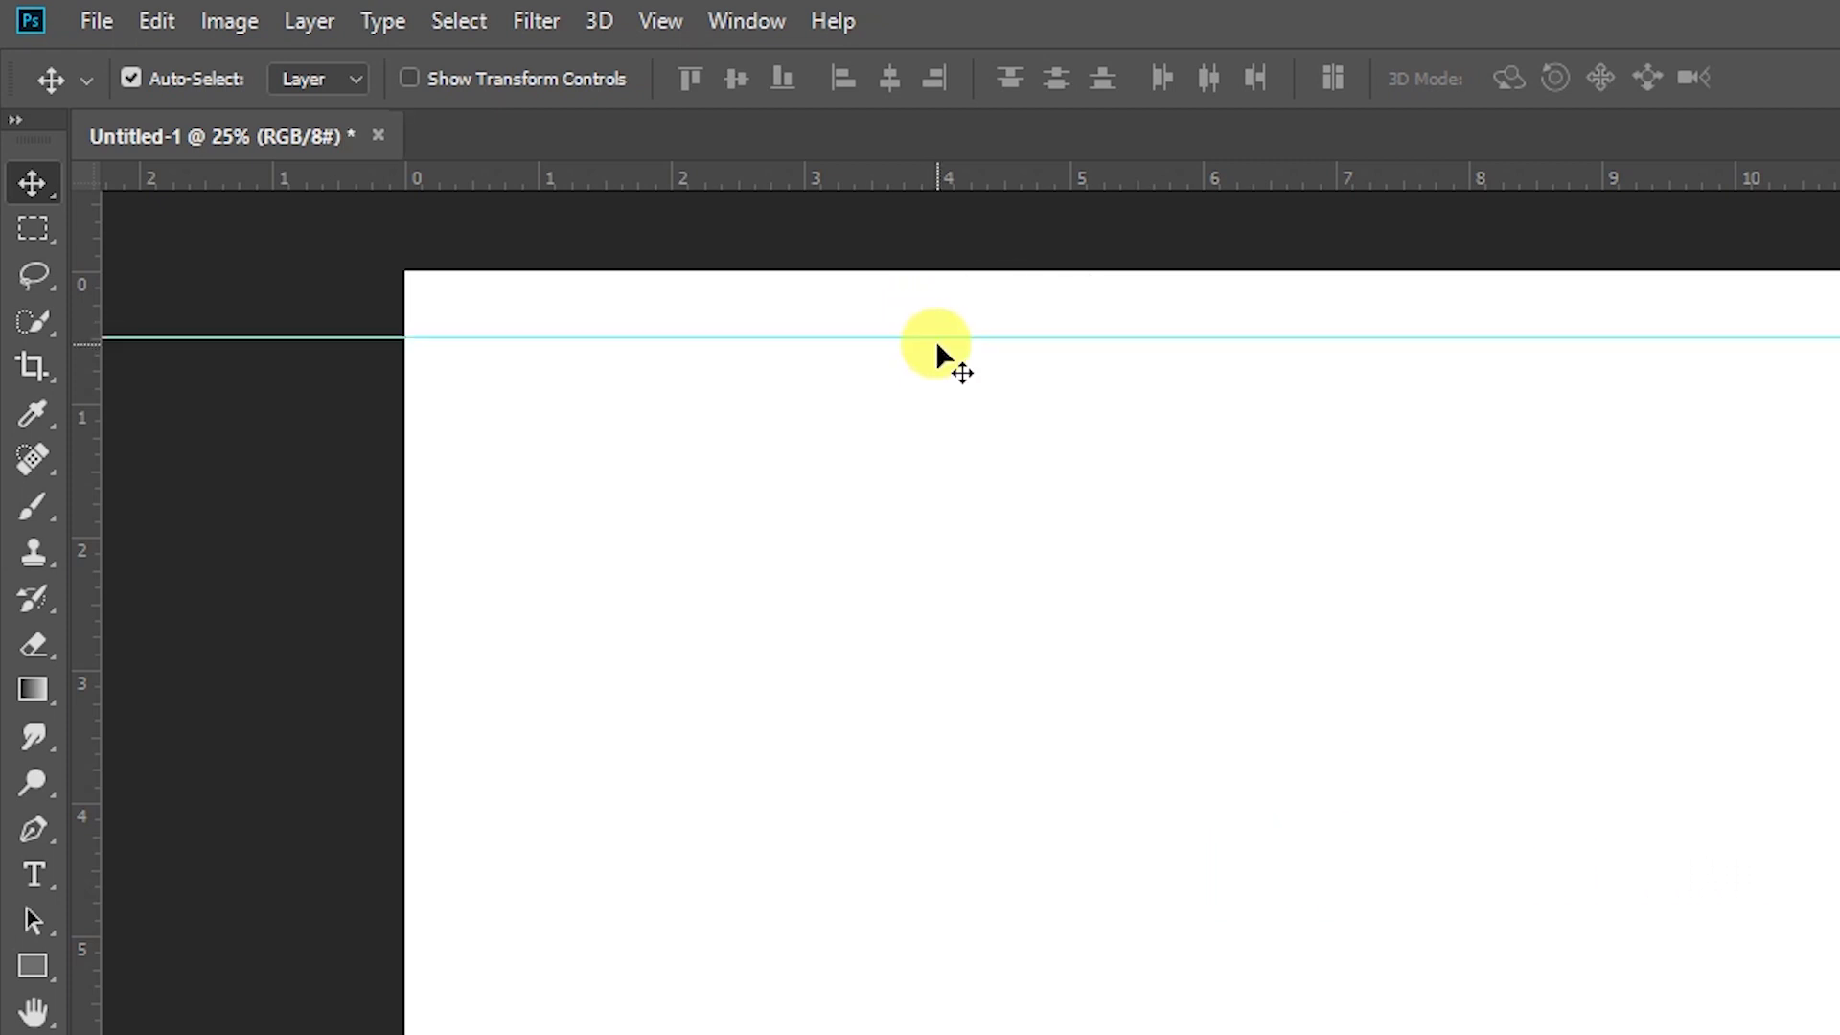
Add margin guides 0.5 in inside the left, right and bottom edges
left_click_drag(88, 841, 479, 937)
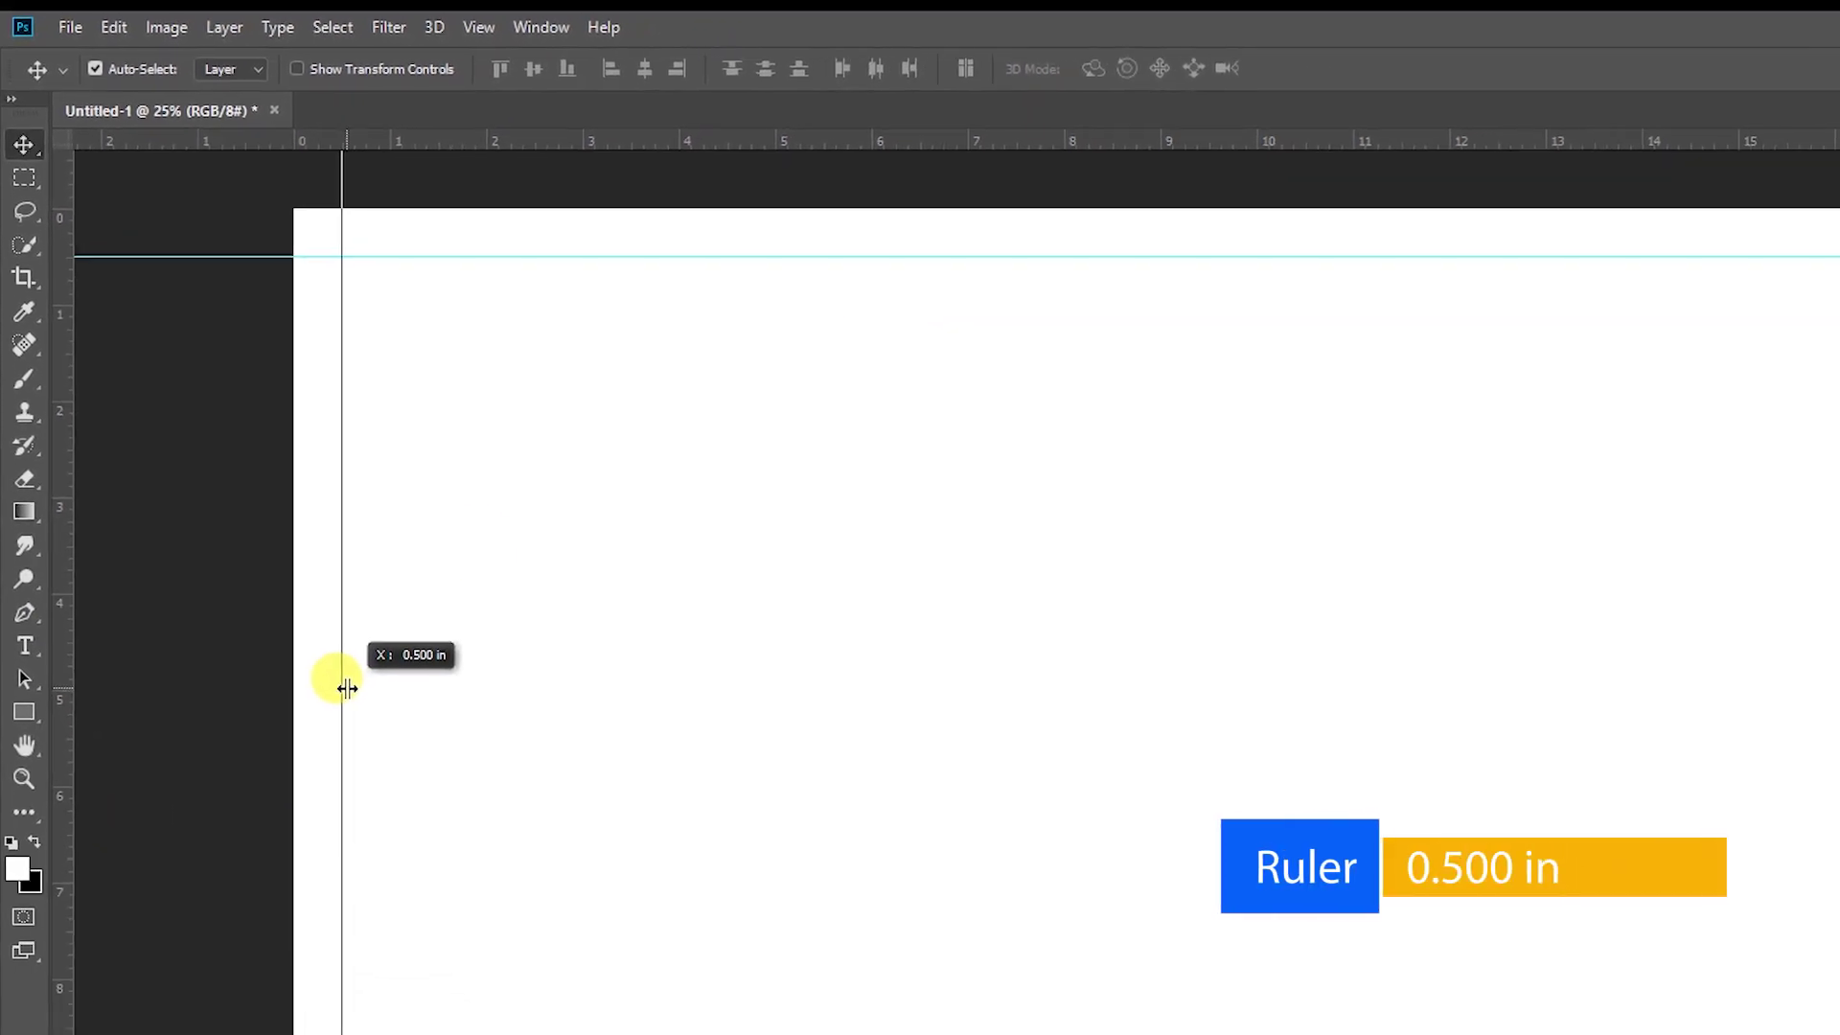
left_click_drag(347, 688, 347, 688)
left_click_drag(1487, 761, 364, 689)
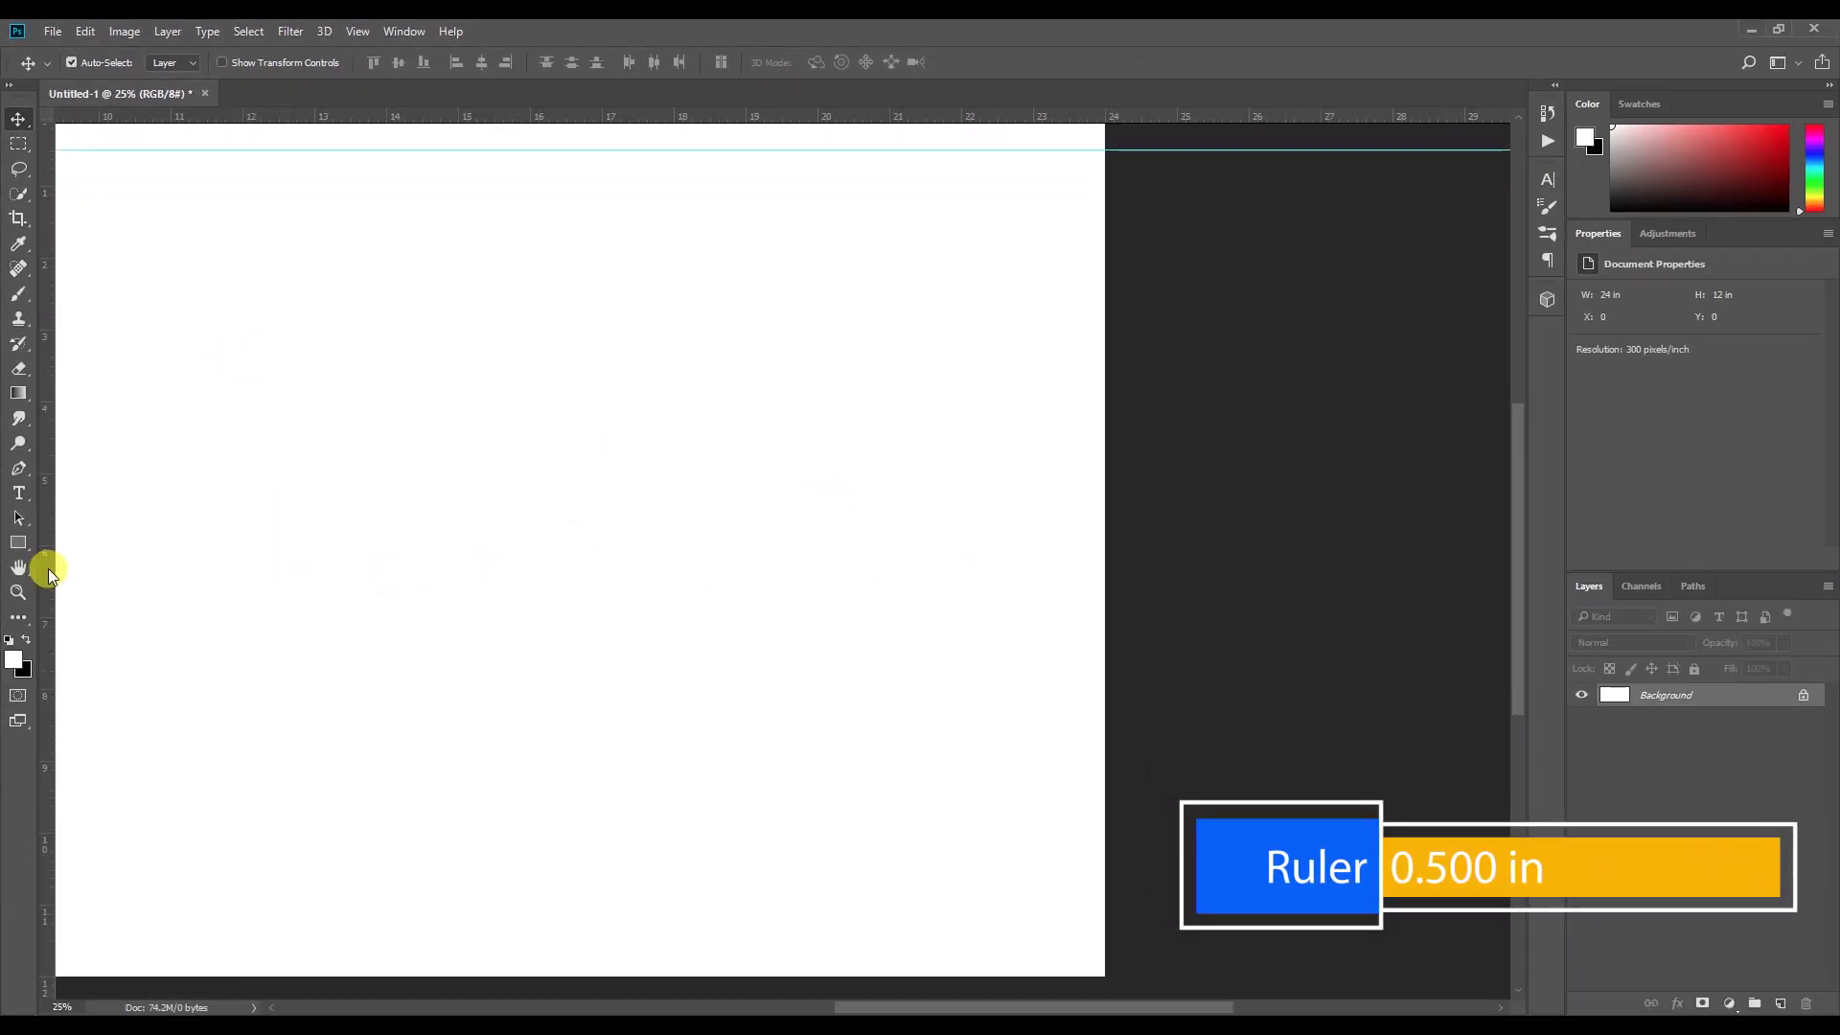
left_click_drag(50, 573, 1042, 705)
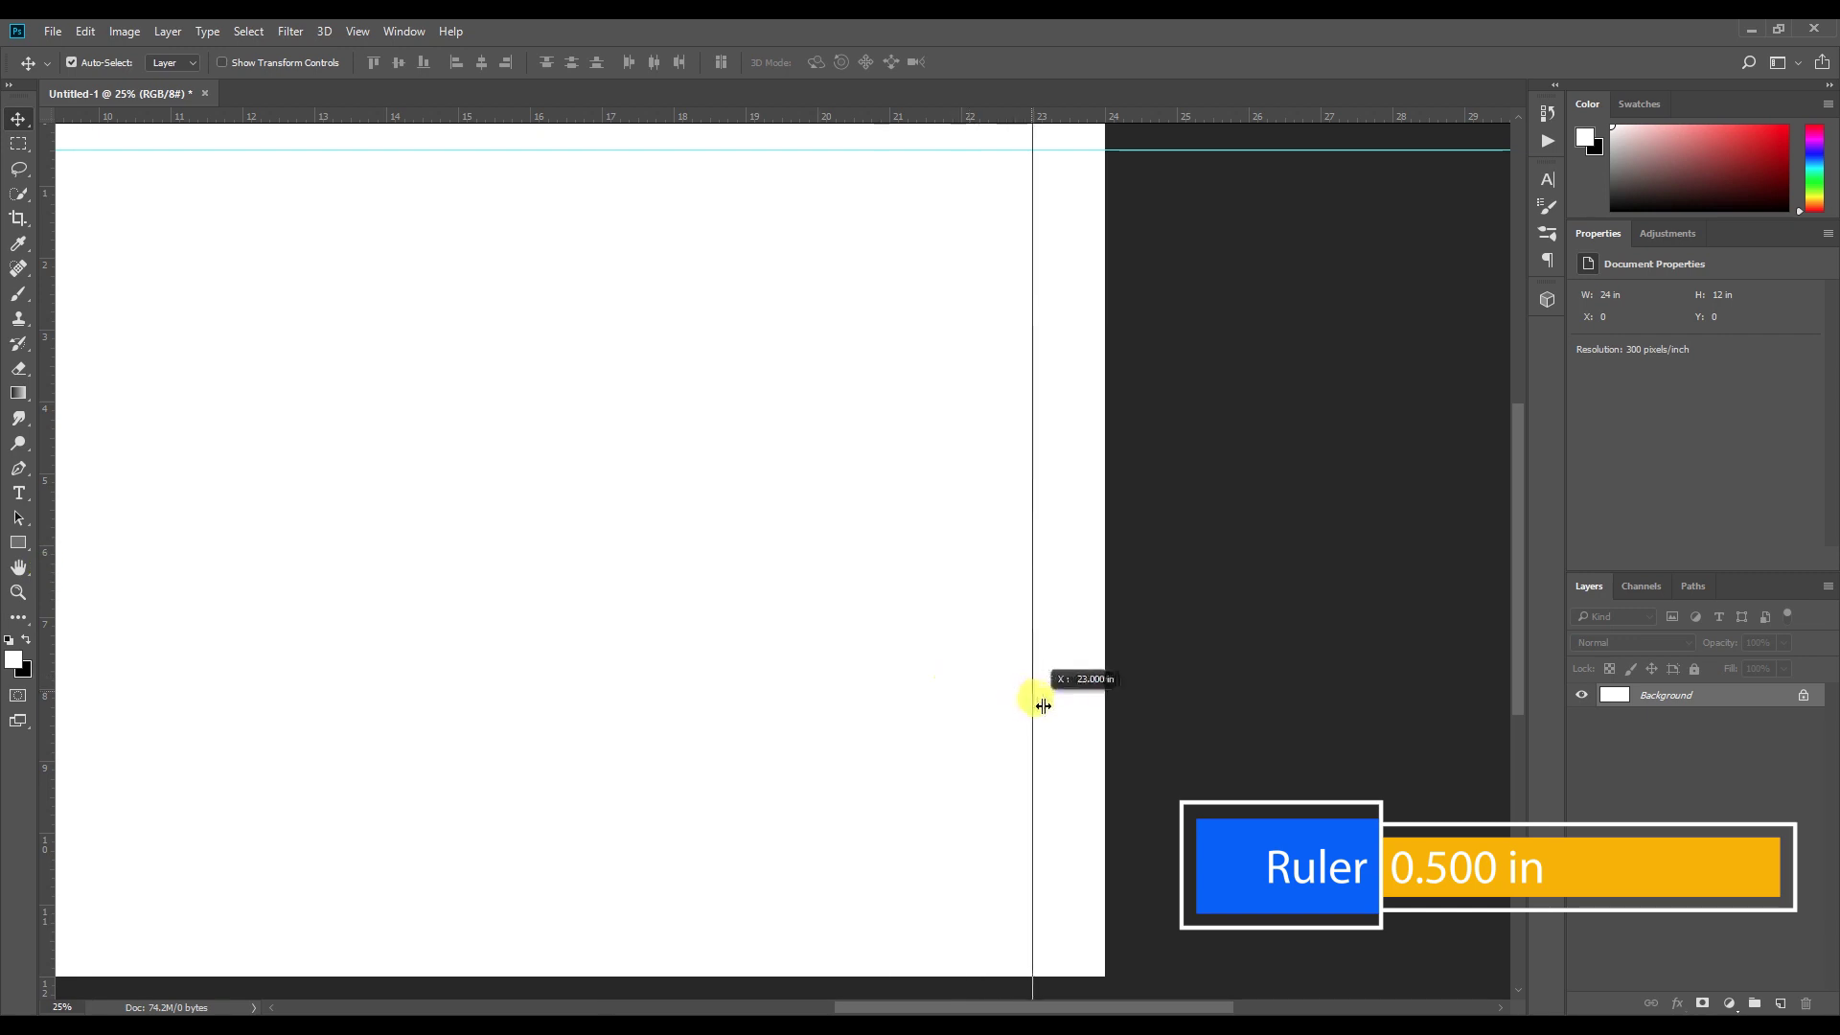
left_click_drag(455, 116, 606, 937)
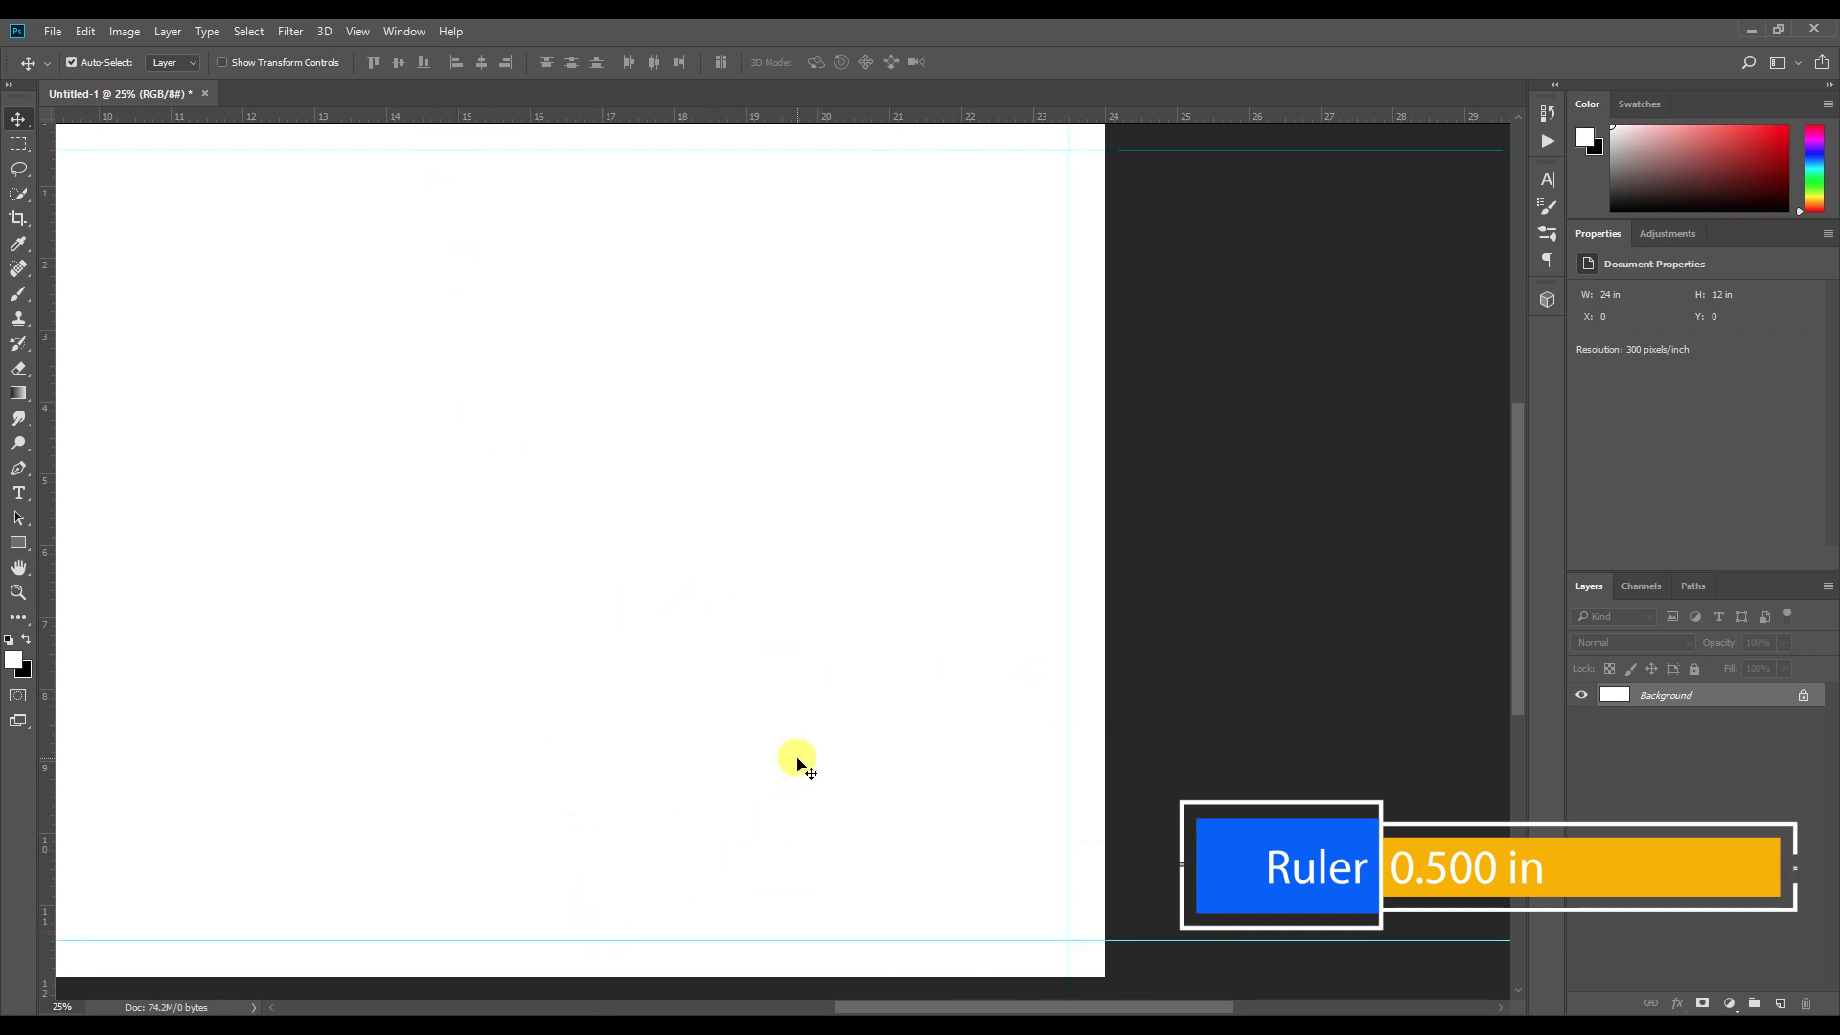
key("ctrl+minus")
key("ctrl+minus")
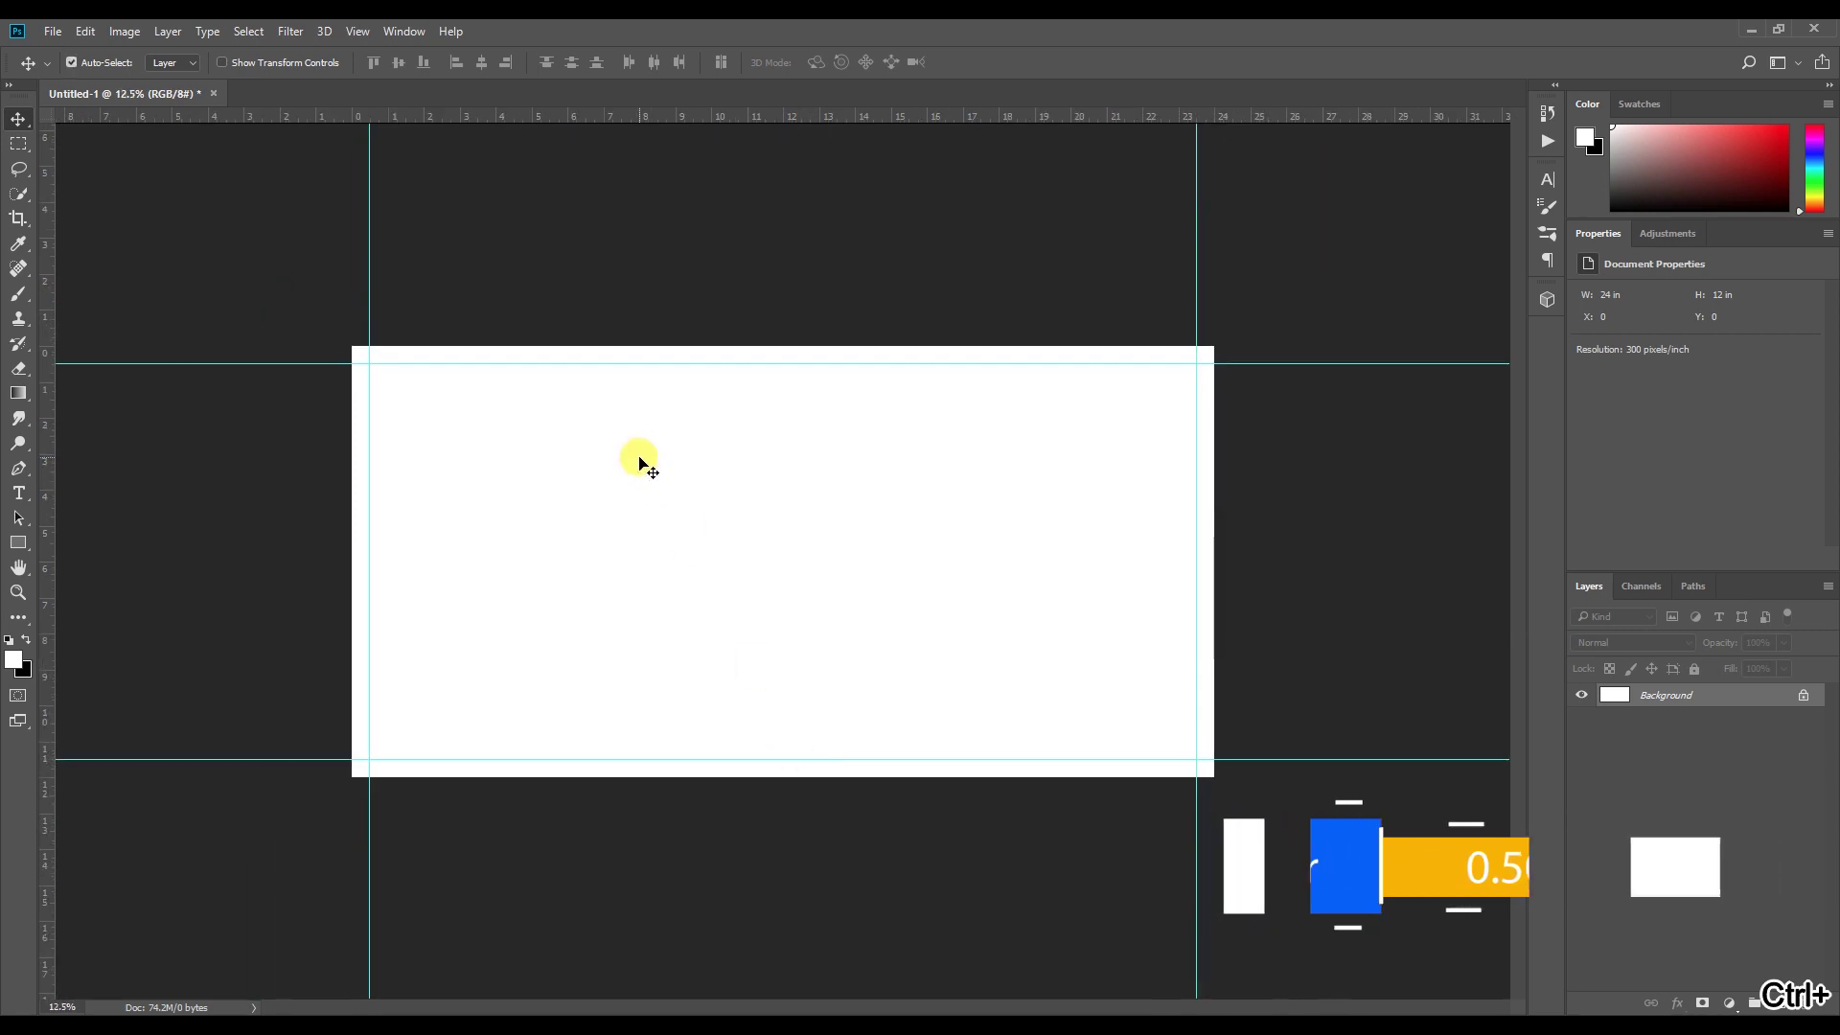
Add centre guides at X 12 in and Y 6 in
left_click(698, 510)
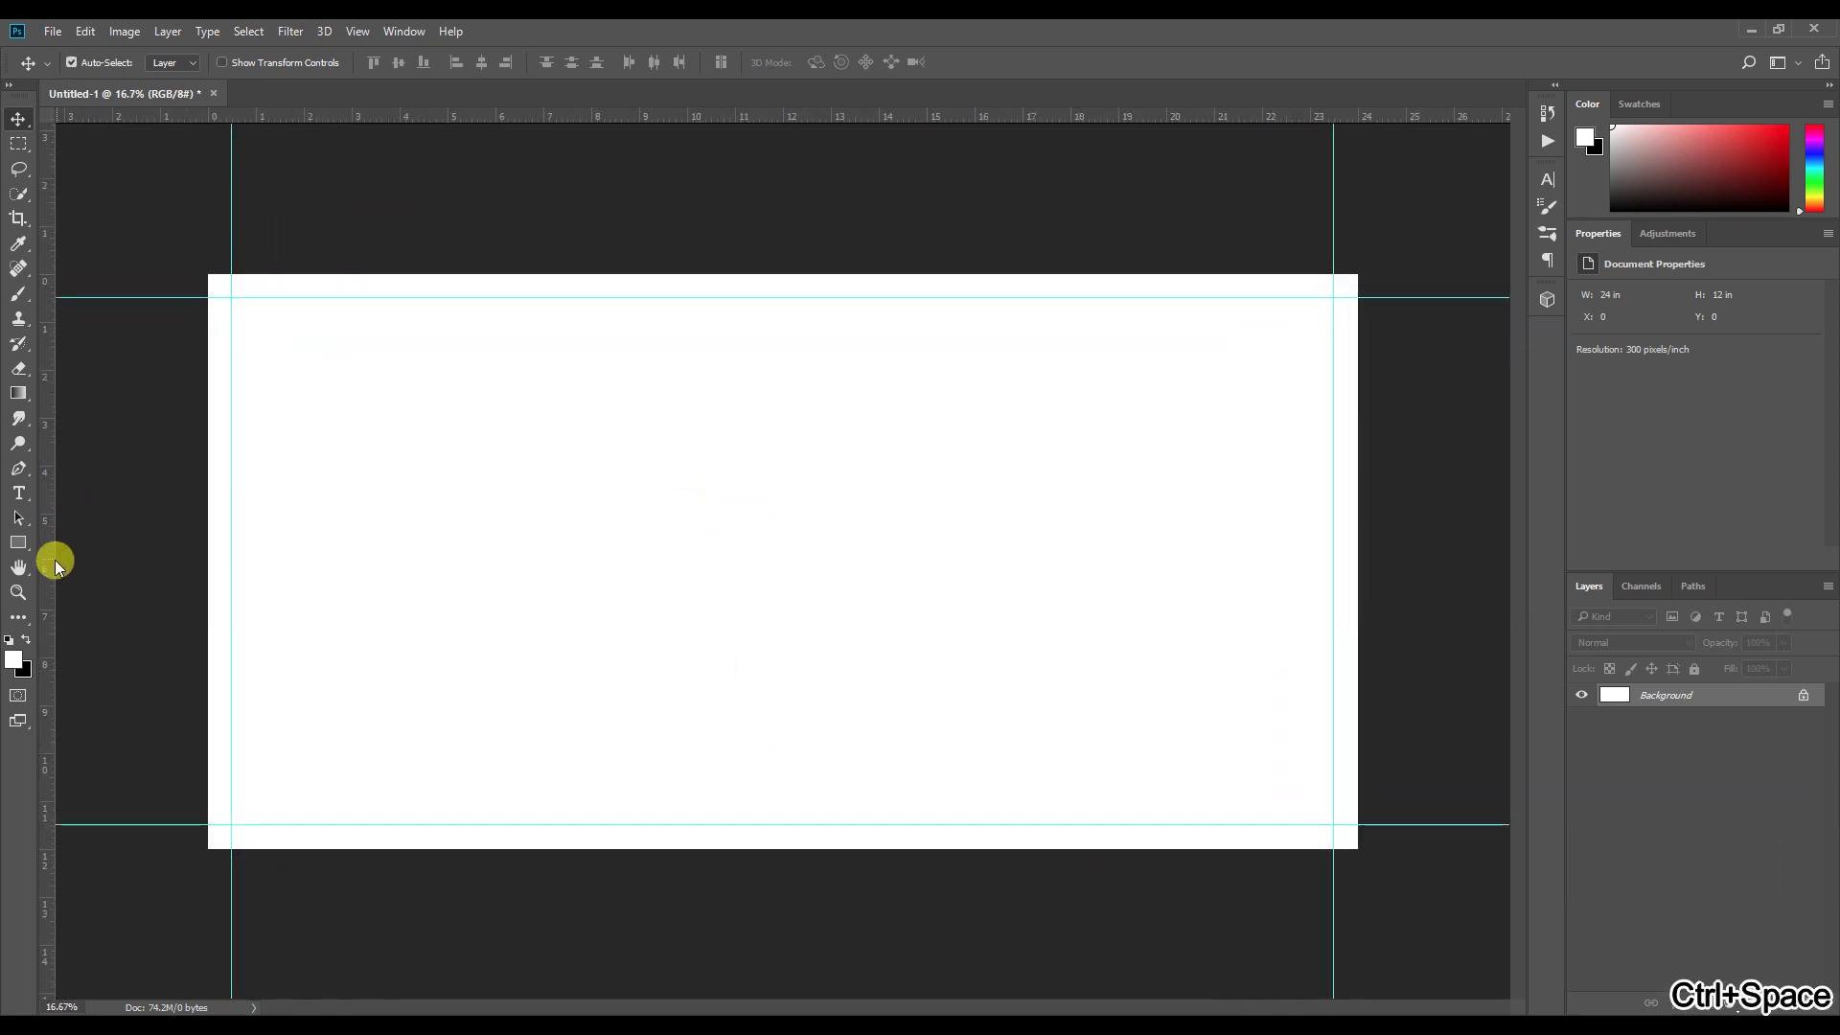
left_click_drag(50, 563, 783, 671)
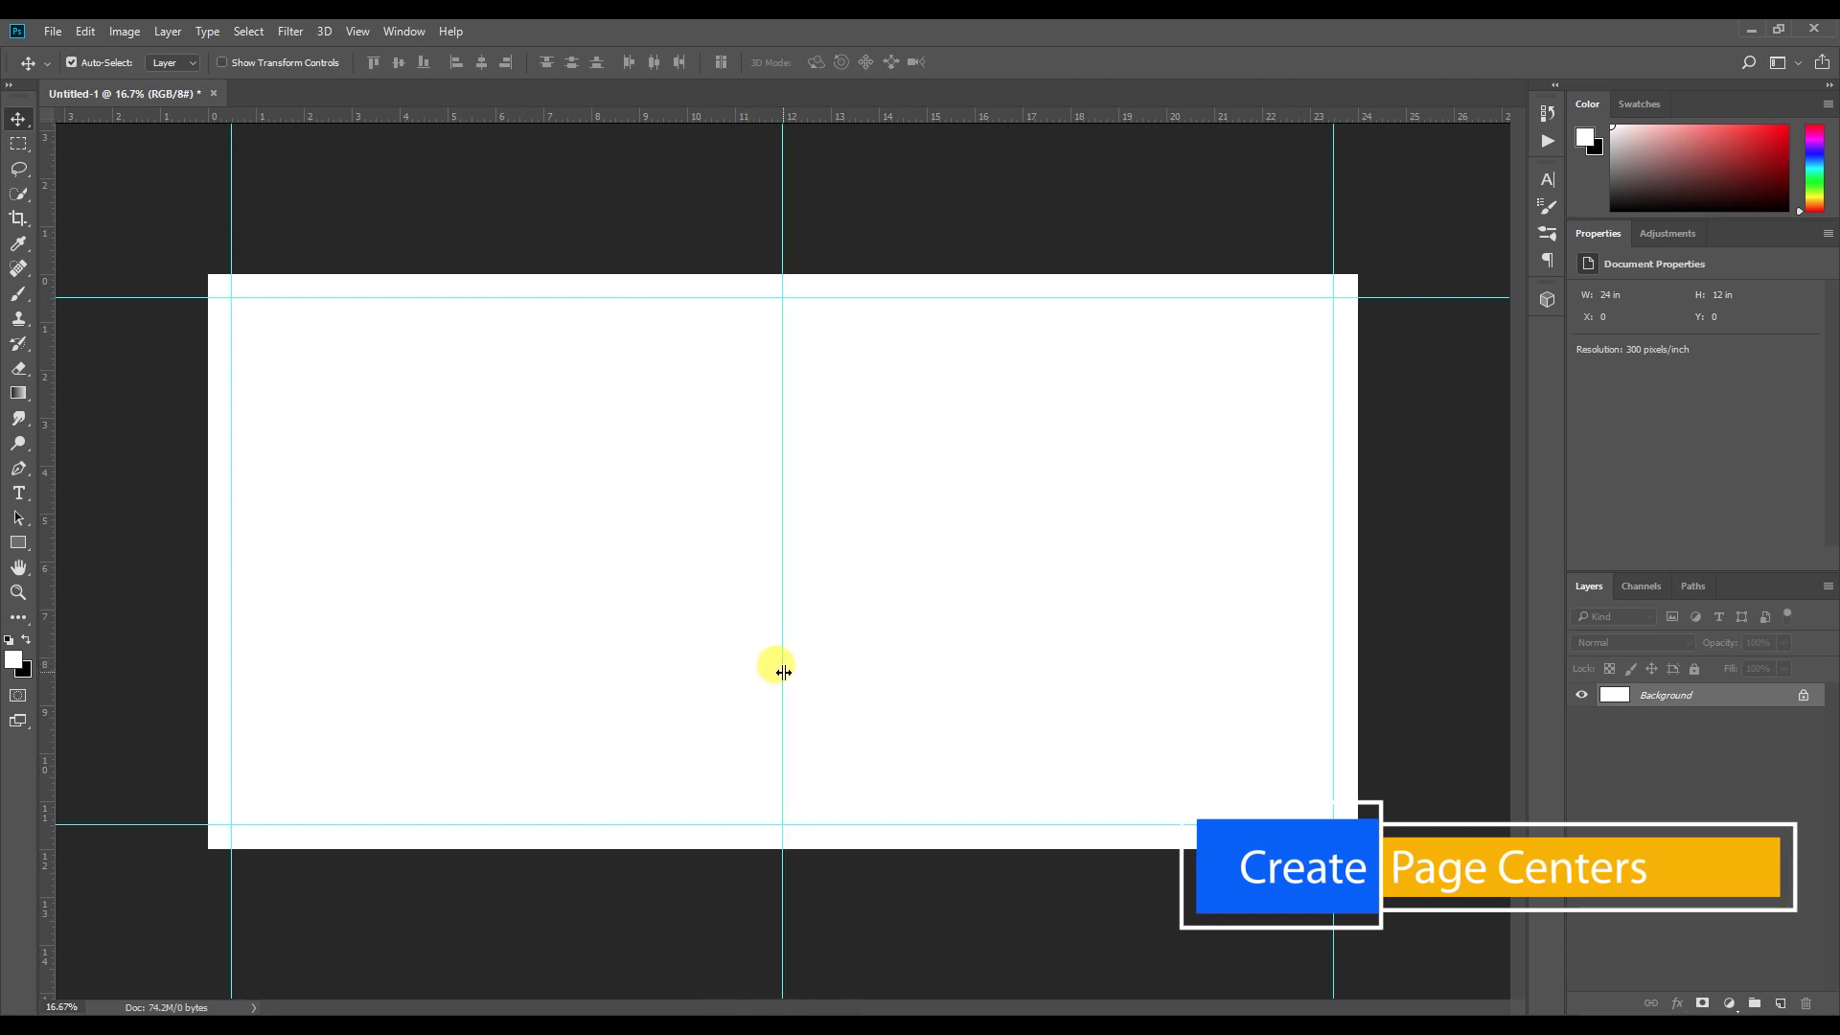
left_click_drag(699, 113, 797, 560)
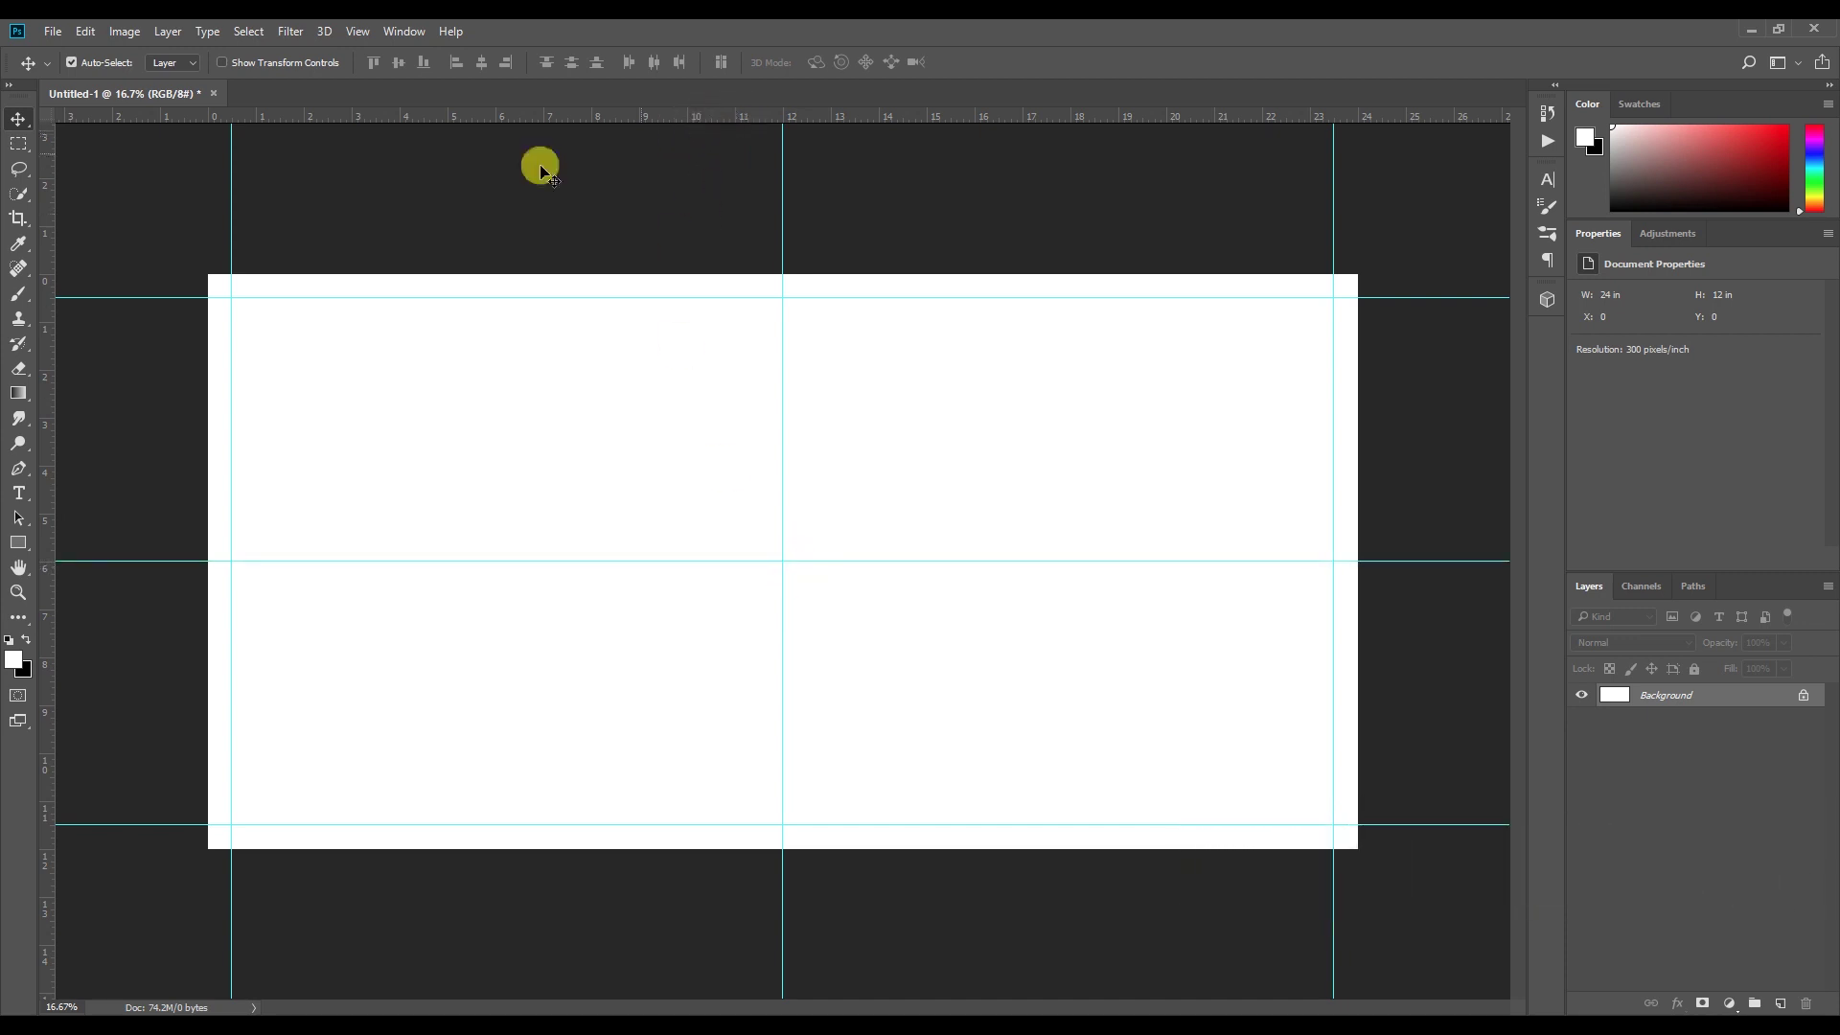
Add gutter guides beside the centre lines at X 12.5 in and Y 5.75 and 6.25 in
left_click_drag(50, 460, 734, 523)
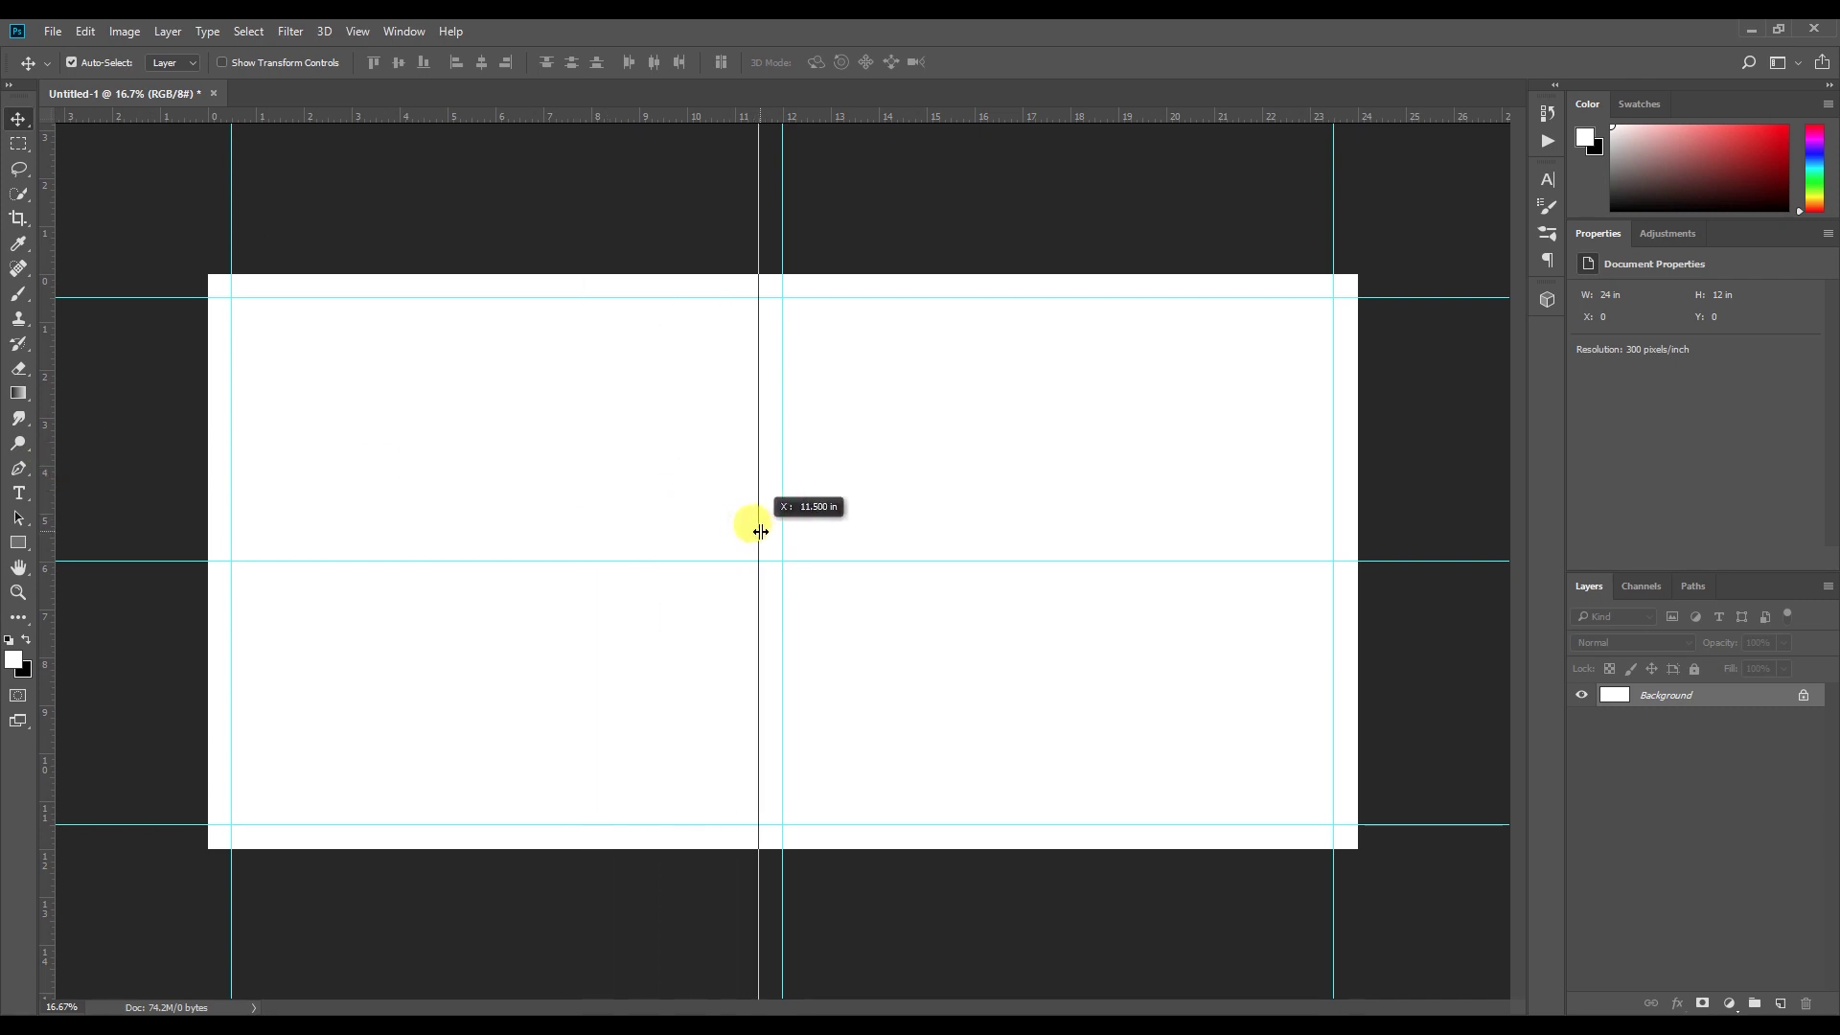
left_click_drag(712, 647, 809, 641)
left_click_drag(607, 116, 642, 538)
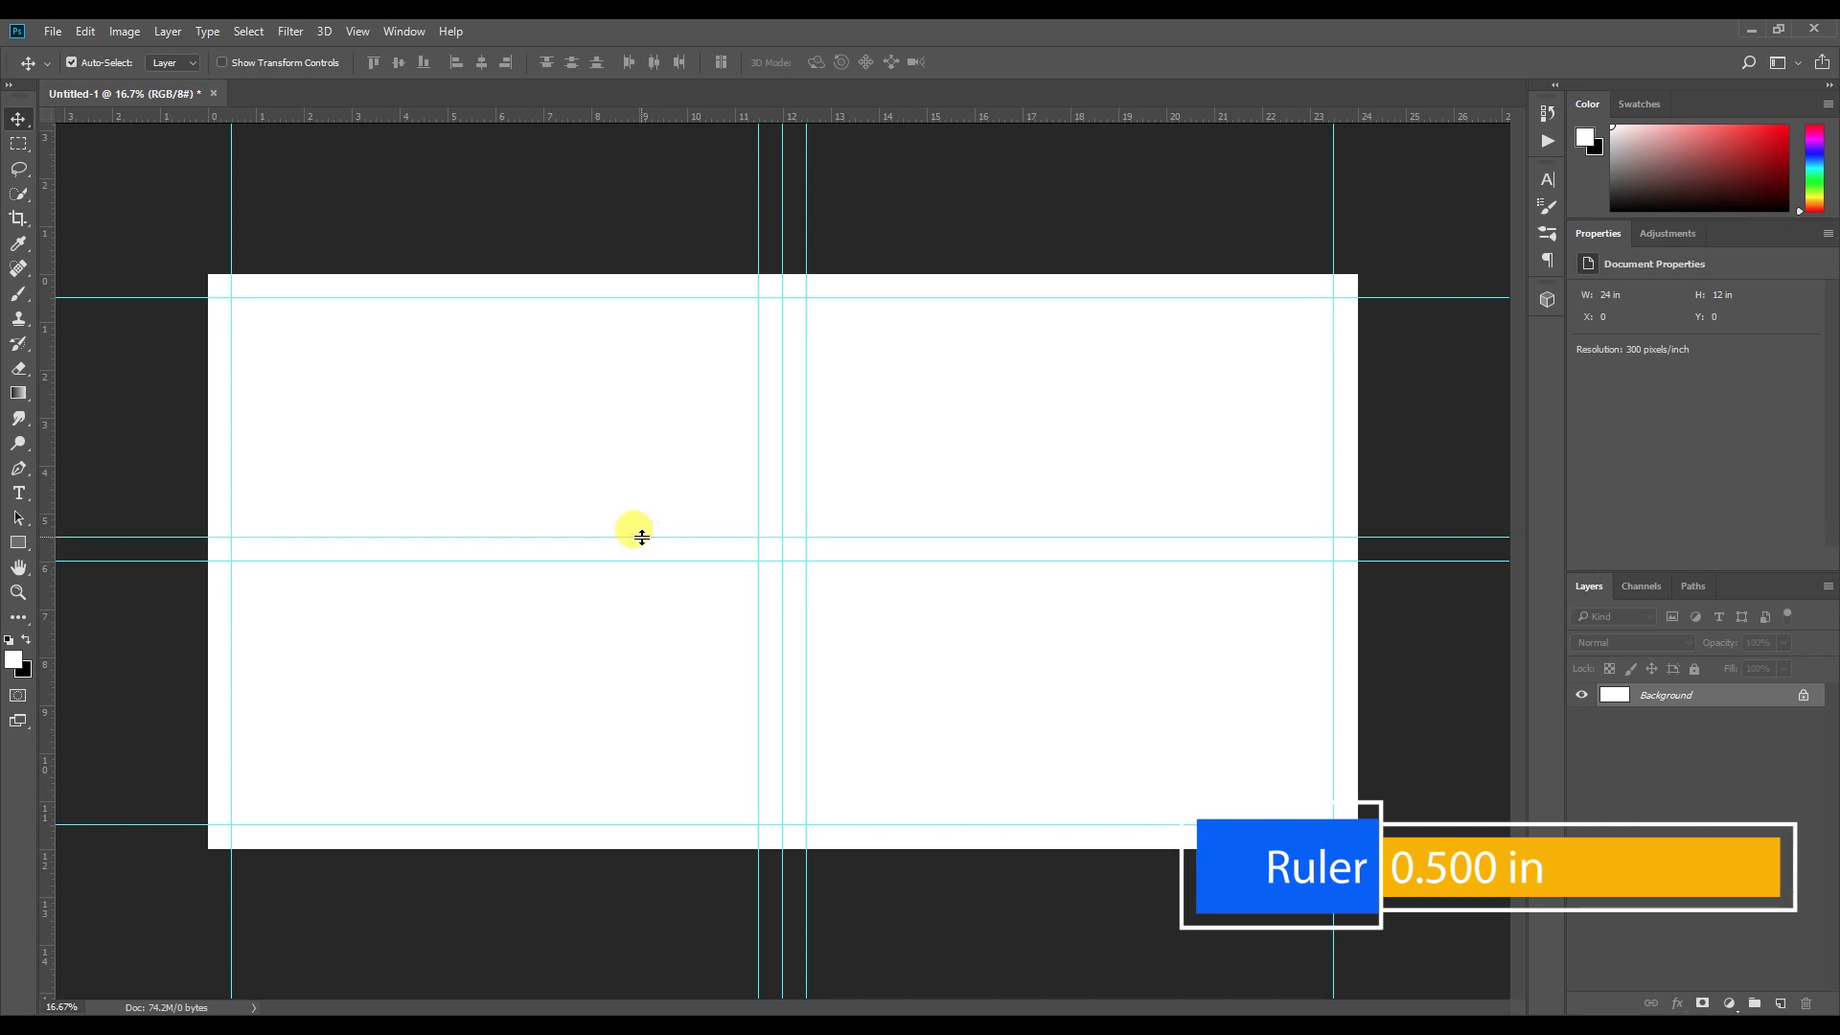
left_click_drag(554, 559, 549, 550)
left_click_drag(537, 115, 594, 573)
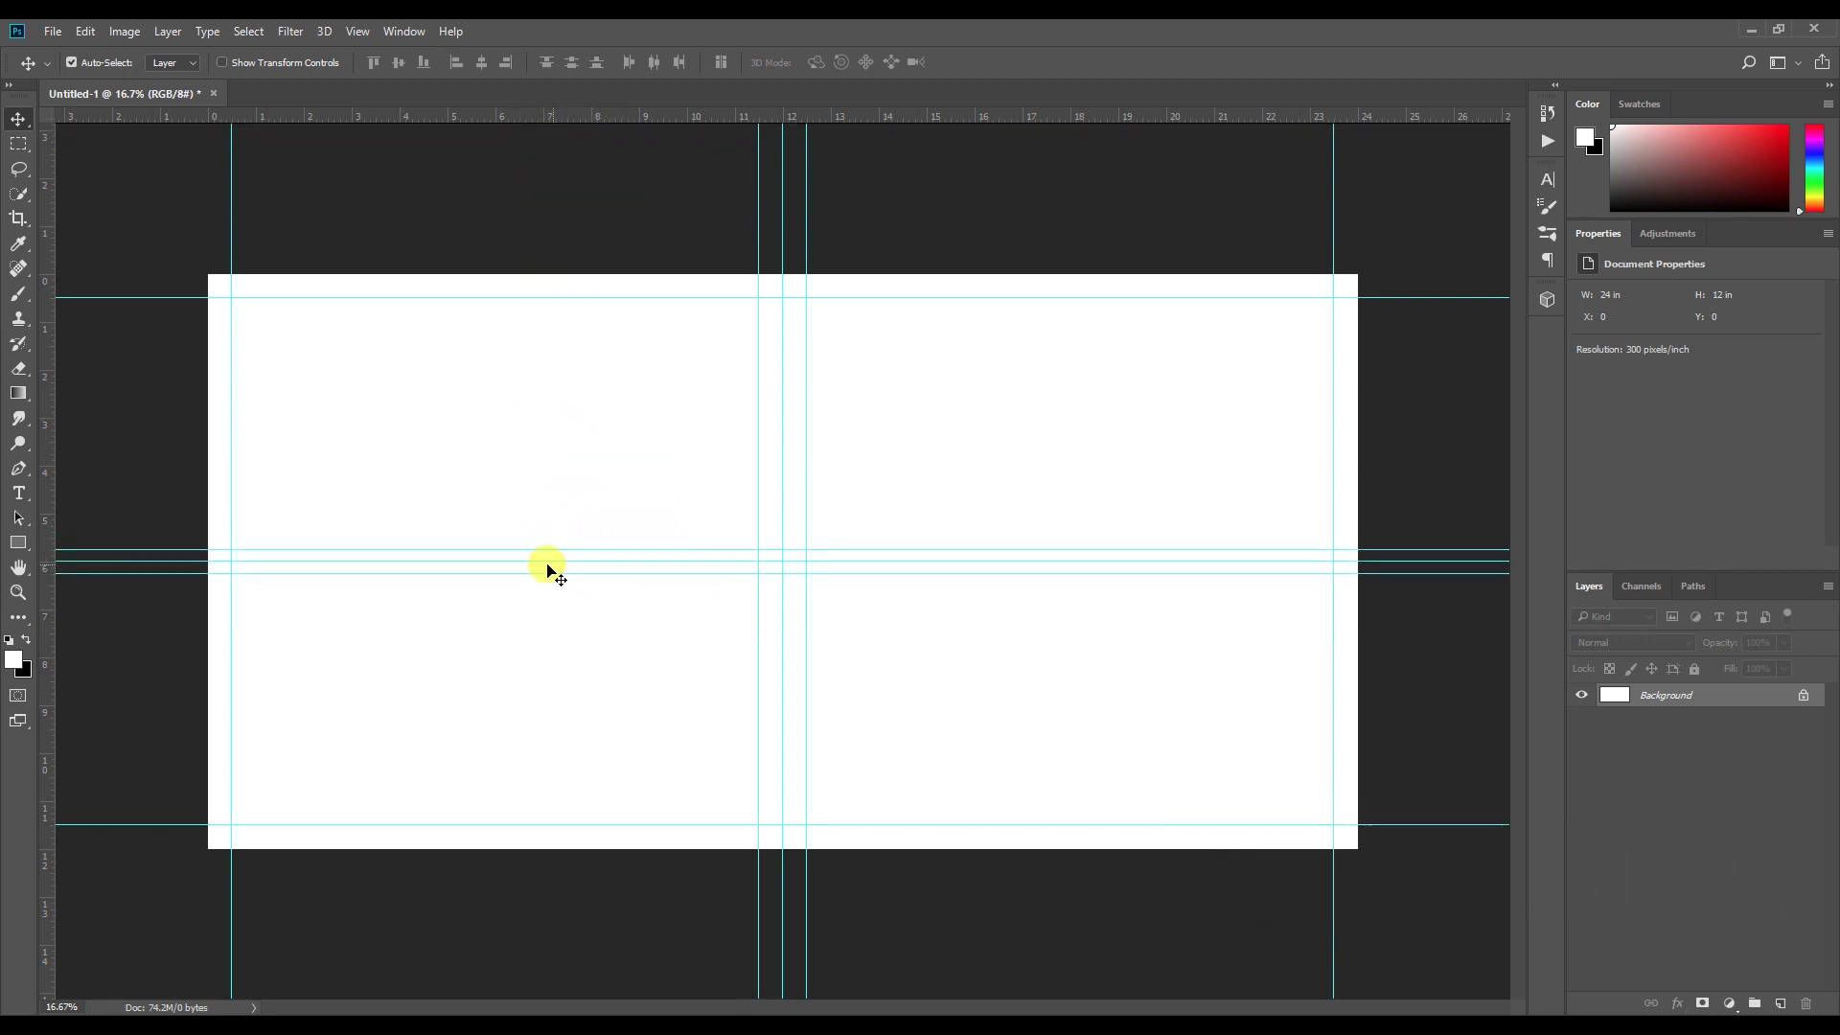
Add text layers with page numbers 1 and 2 on the spread
key("ctrl+space")
left_click_drag(546, 467, 578, 358)
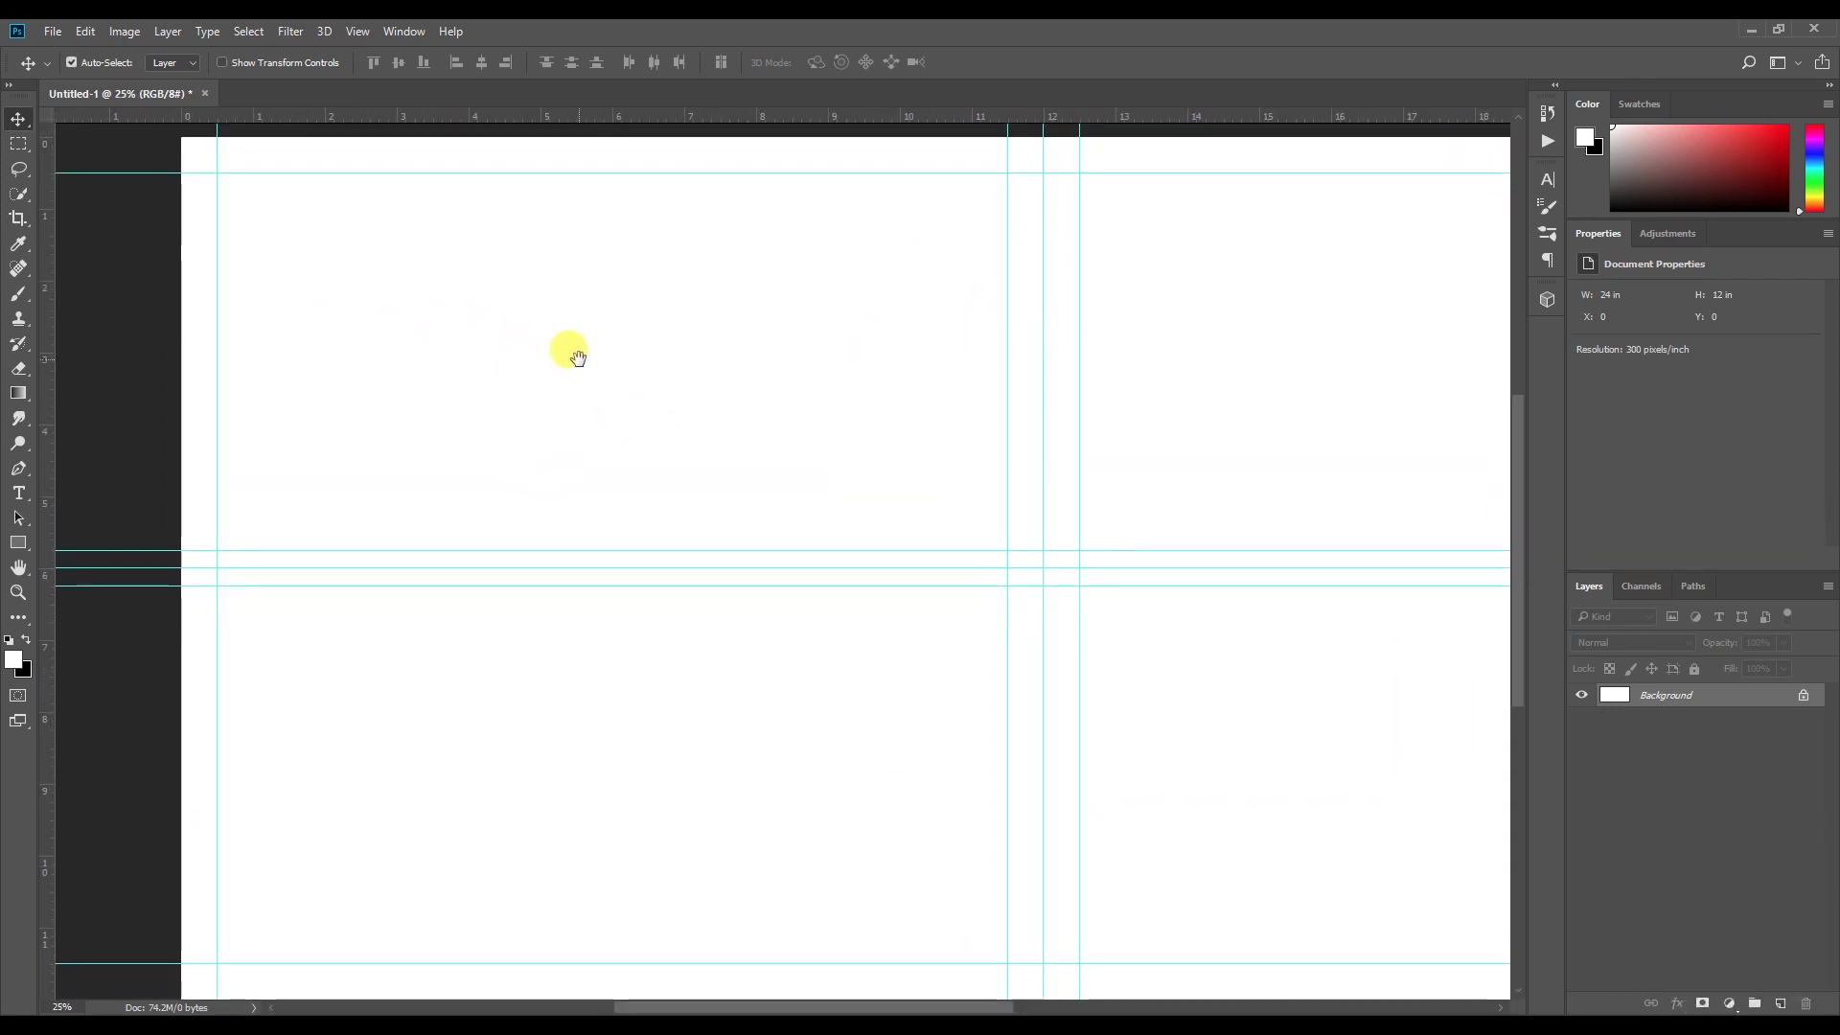
key("ctrl+minus")
key("t")
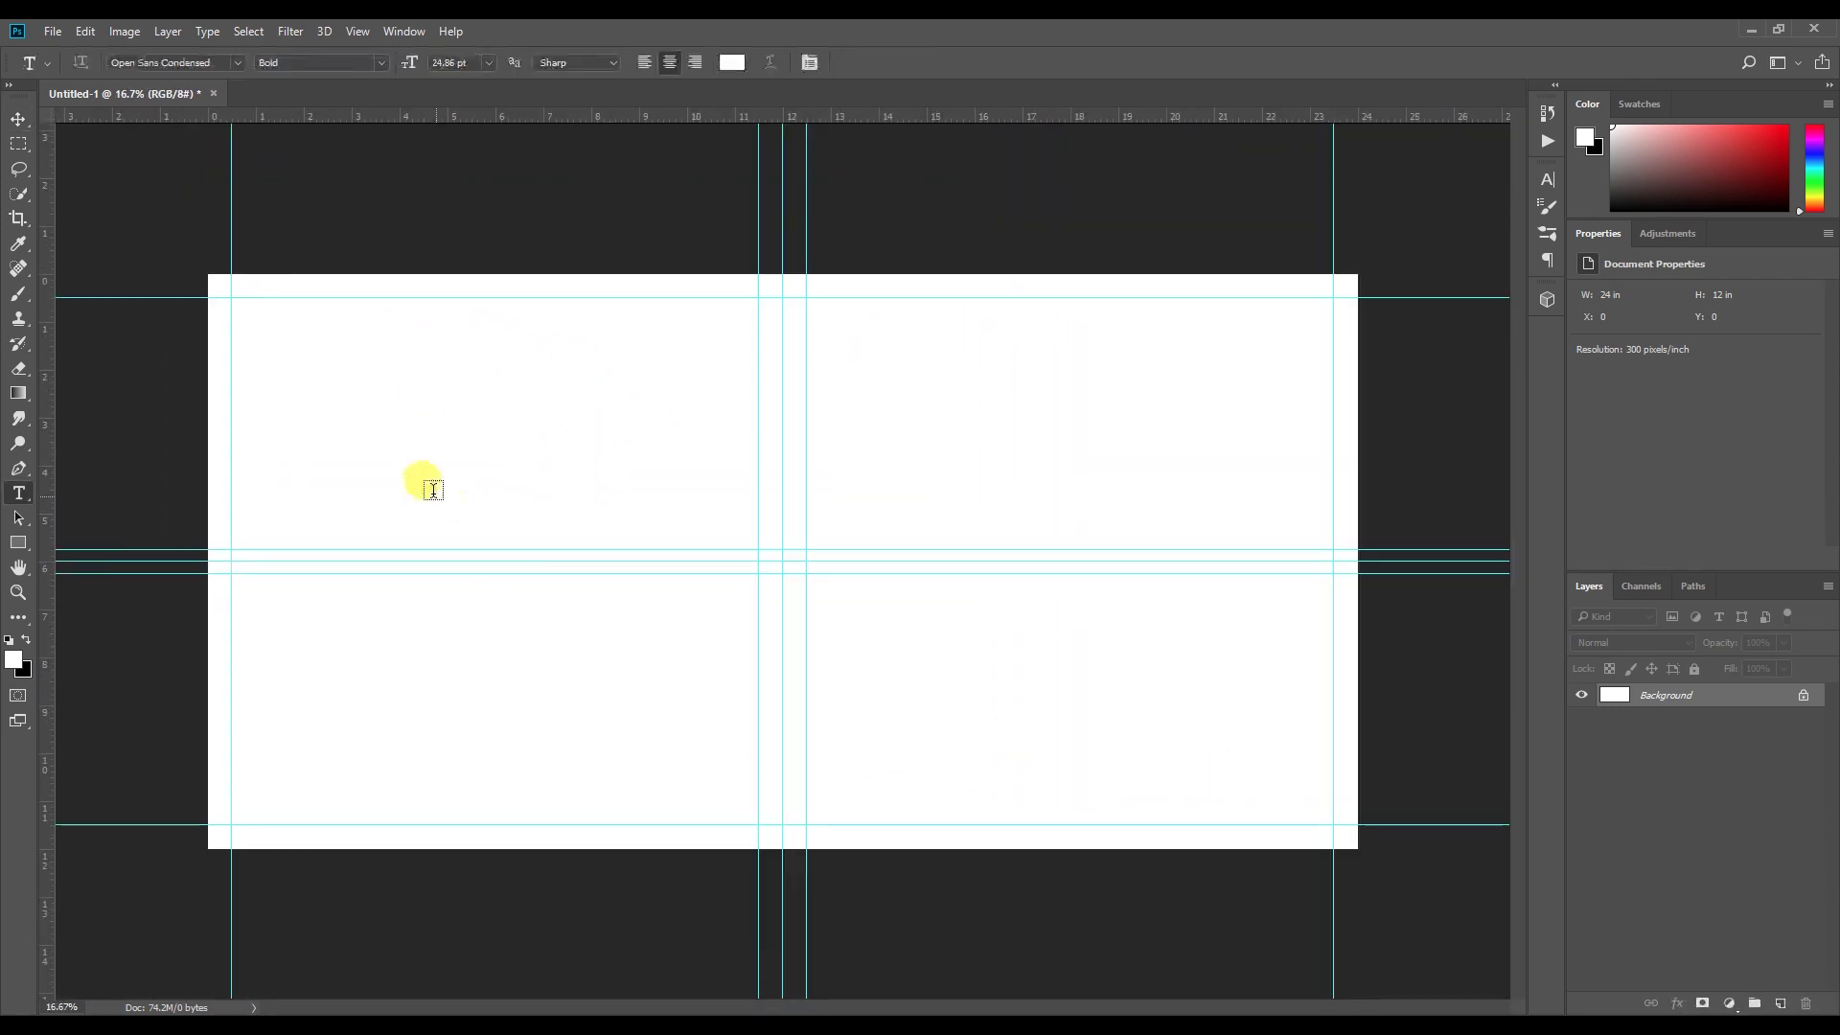
left_click(429, 489)
type("2")
left_click(18, 120)
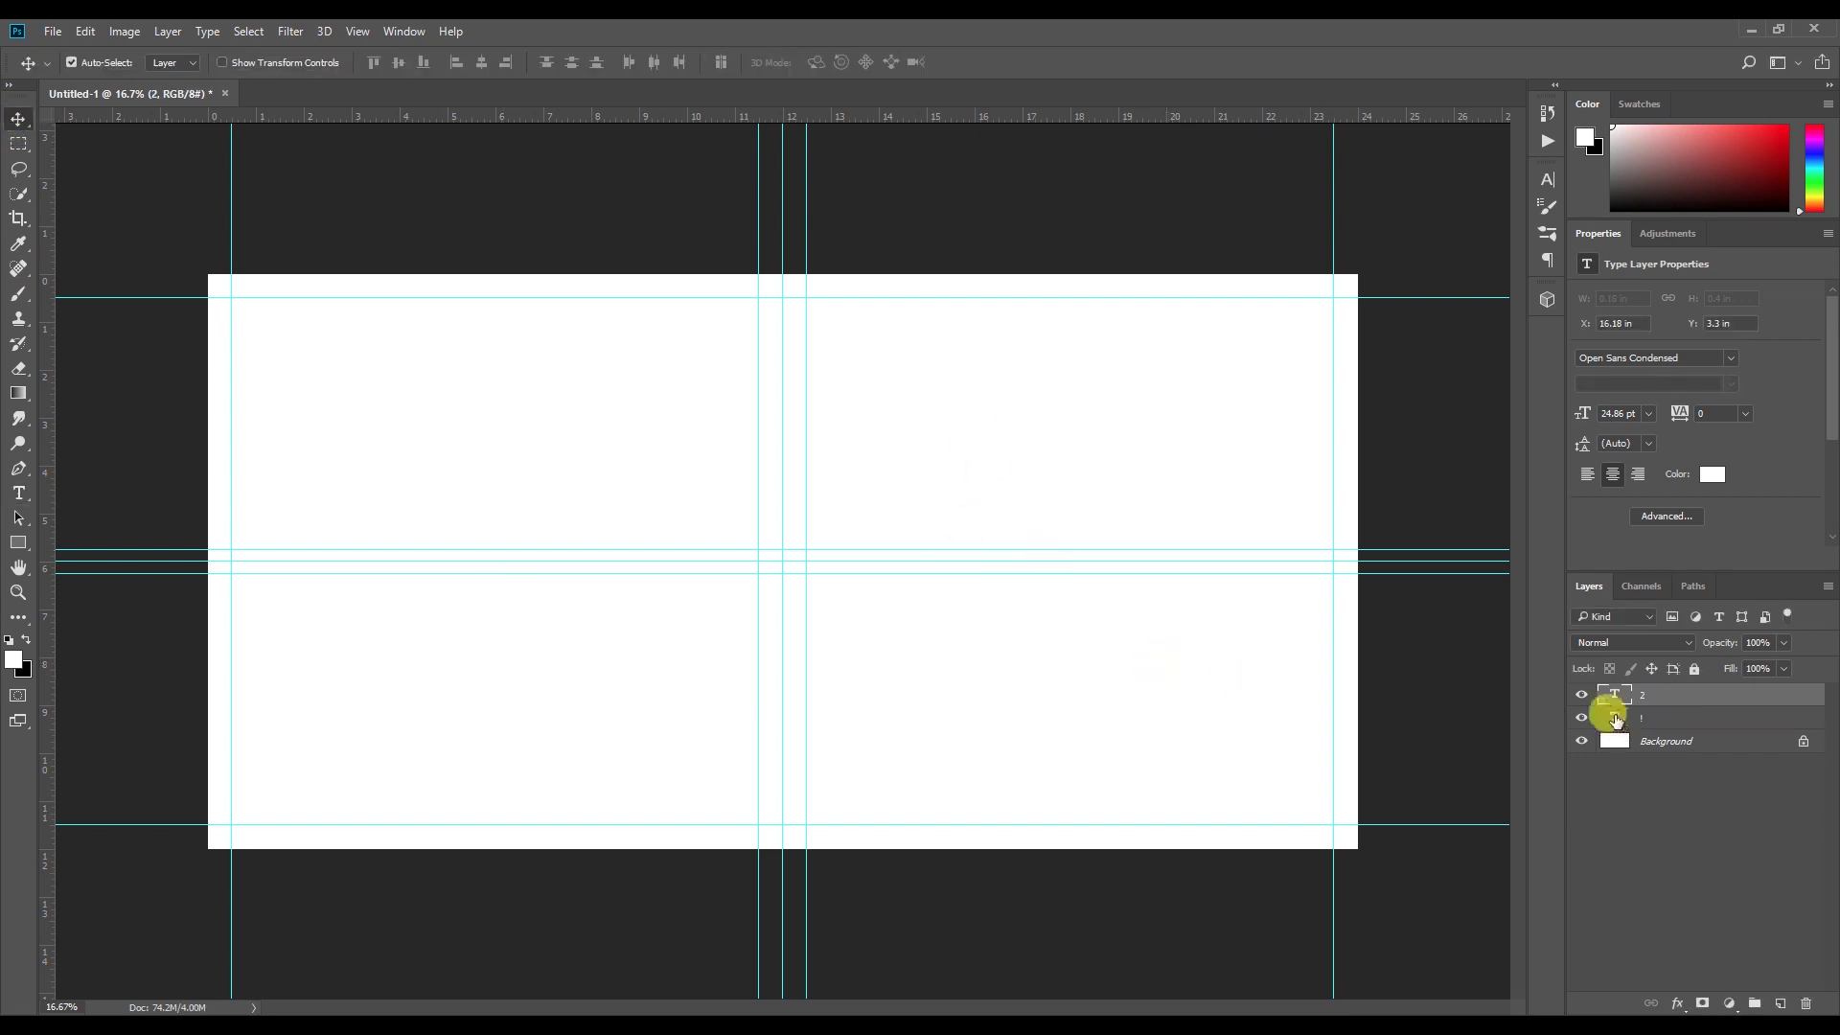
double_click(1613, 717)
type("1")
left_click(18, 120)
Enlarge the numbers 1 and 2 on their pages and fill them black
key("ctrl+t")
left_click_drag(436, 497, 671, 738)
key("Return")
key("ctrl+BackSpace")
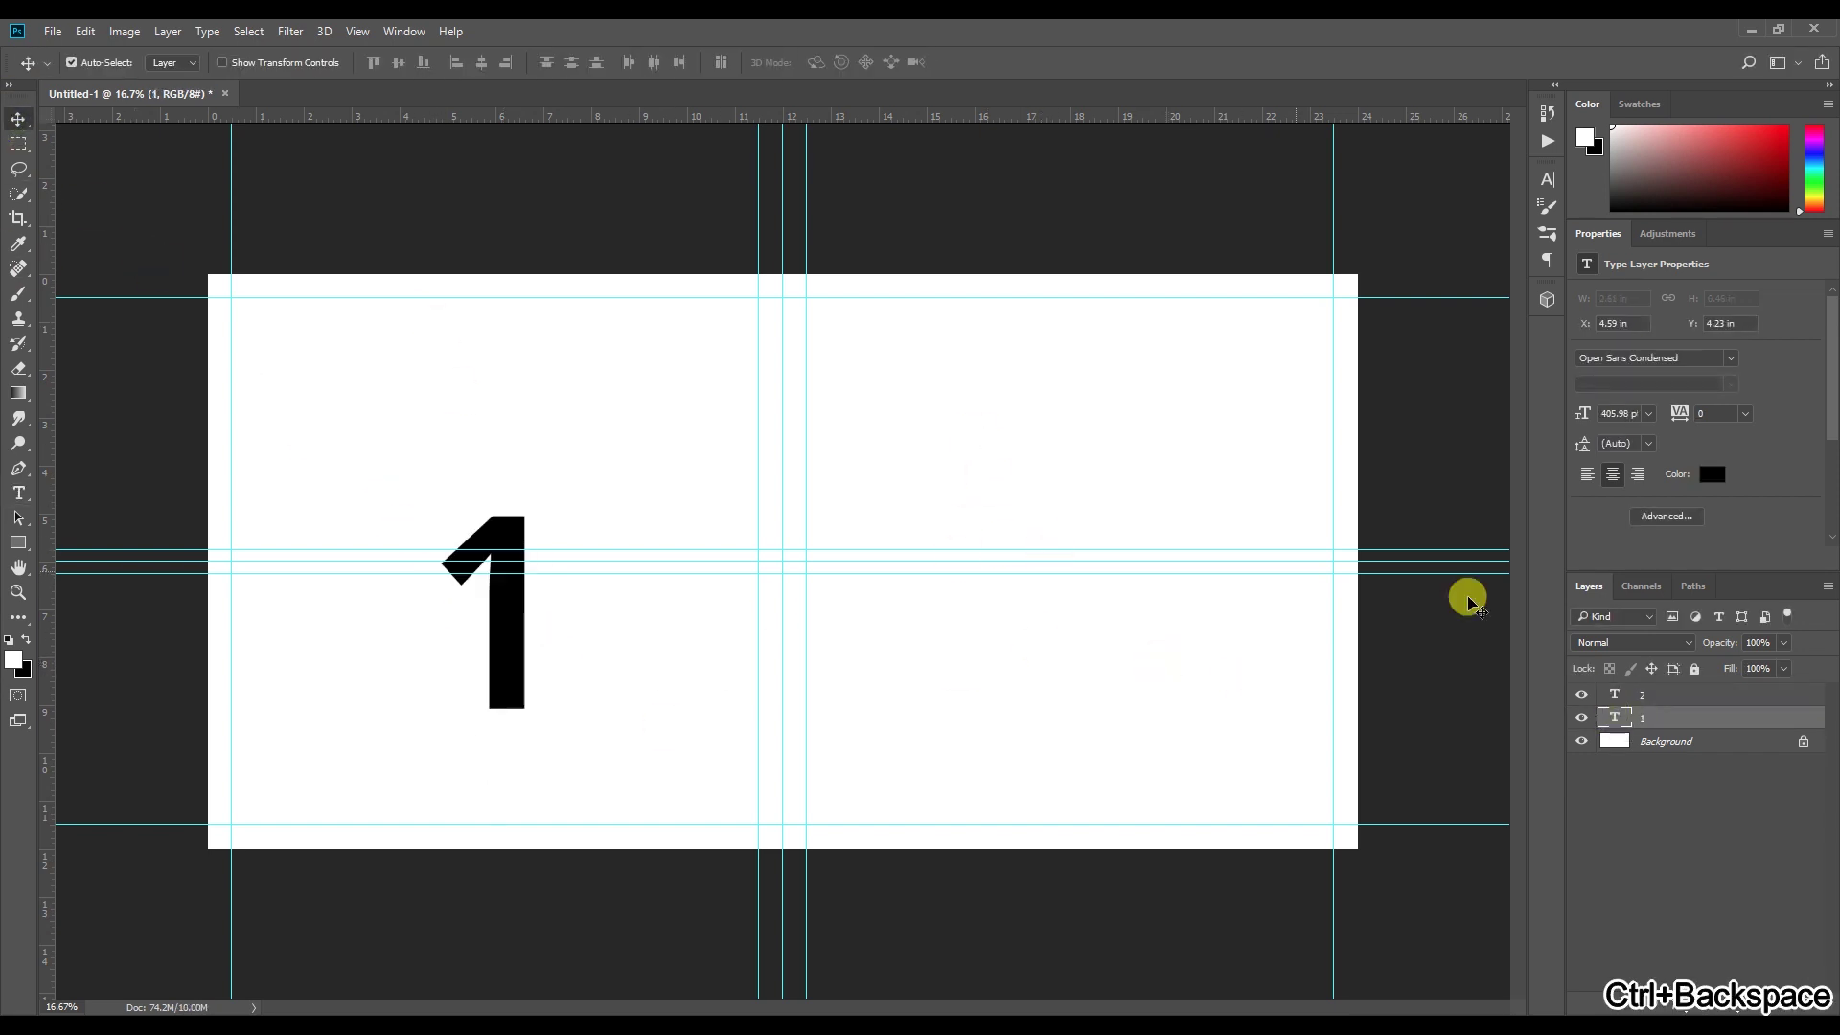
left_click(1665, 696)
key("ctrl+t")
left_click_drag(991, 451, 1108, 745)
key("Return")
key("ctrl+BackSpace")
left_click_drag(511, 673, 507, 632)
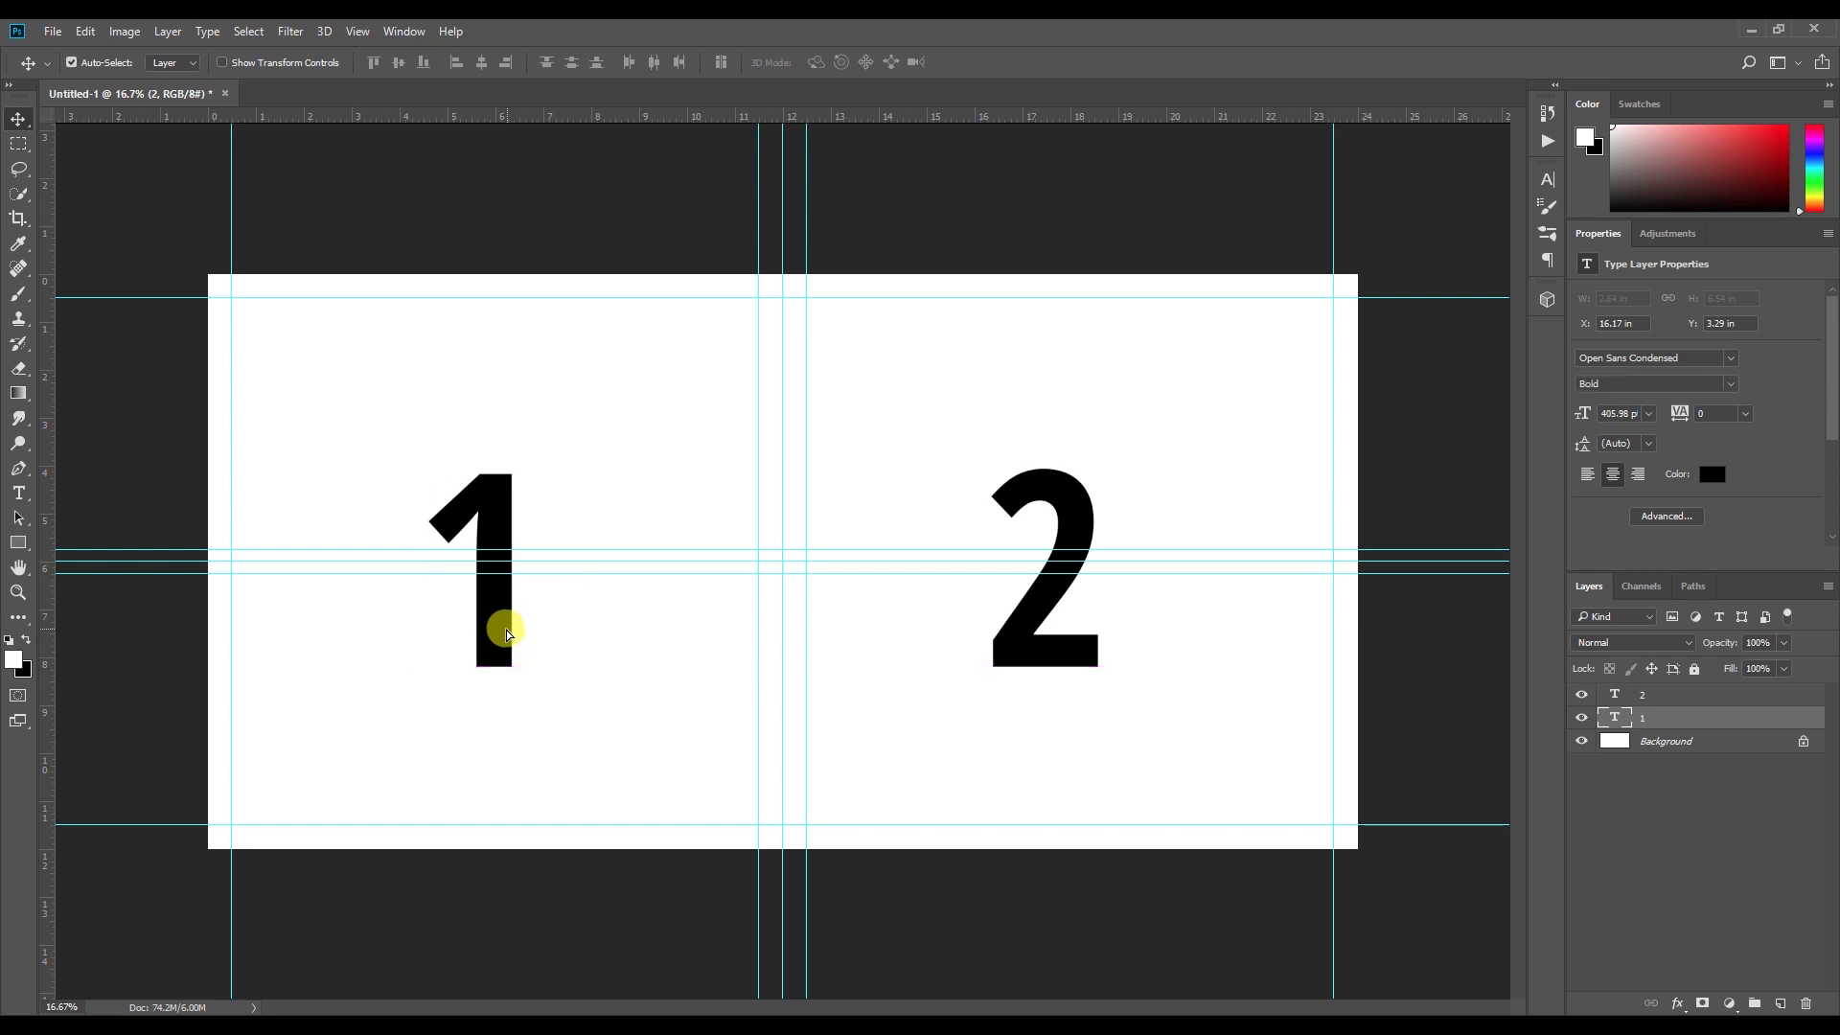
Delete the number 1 and number 2 text layers
key("Delete")
left_click(1076, 526)
key("Delete")
key("ctrl+space")
Draw a blue placeholder rectangle at the left page's top-left
mouse_move(248, 210)
left_mouse_down()
mouse_move(821, 498)
mouse_move(792, 494)
left_mouse_up()
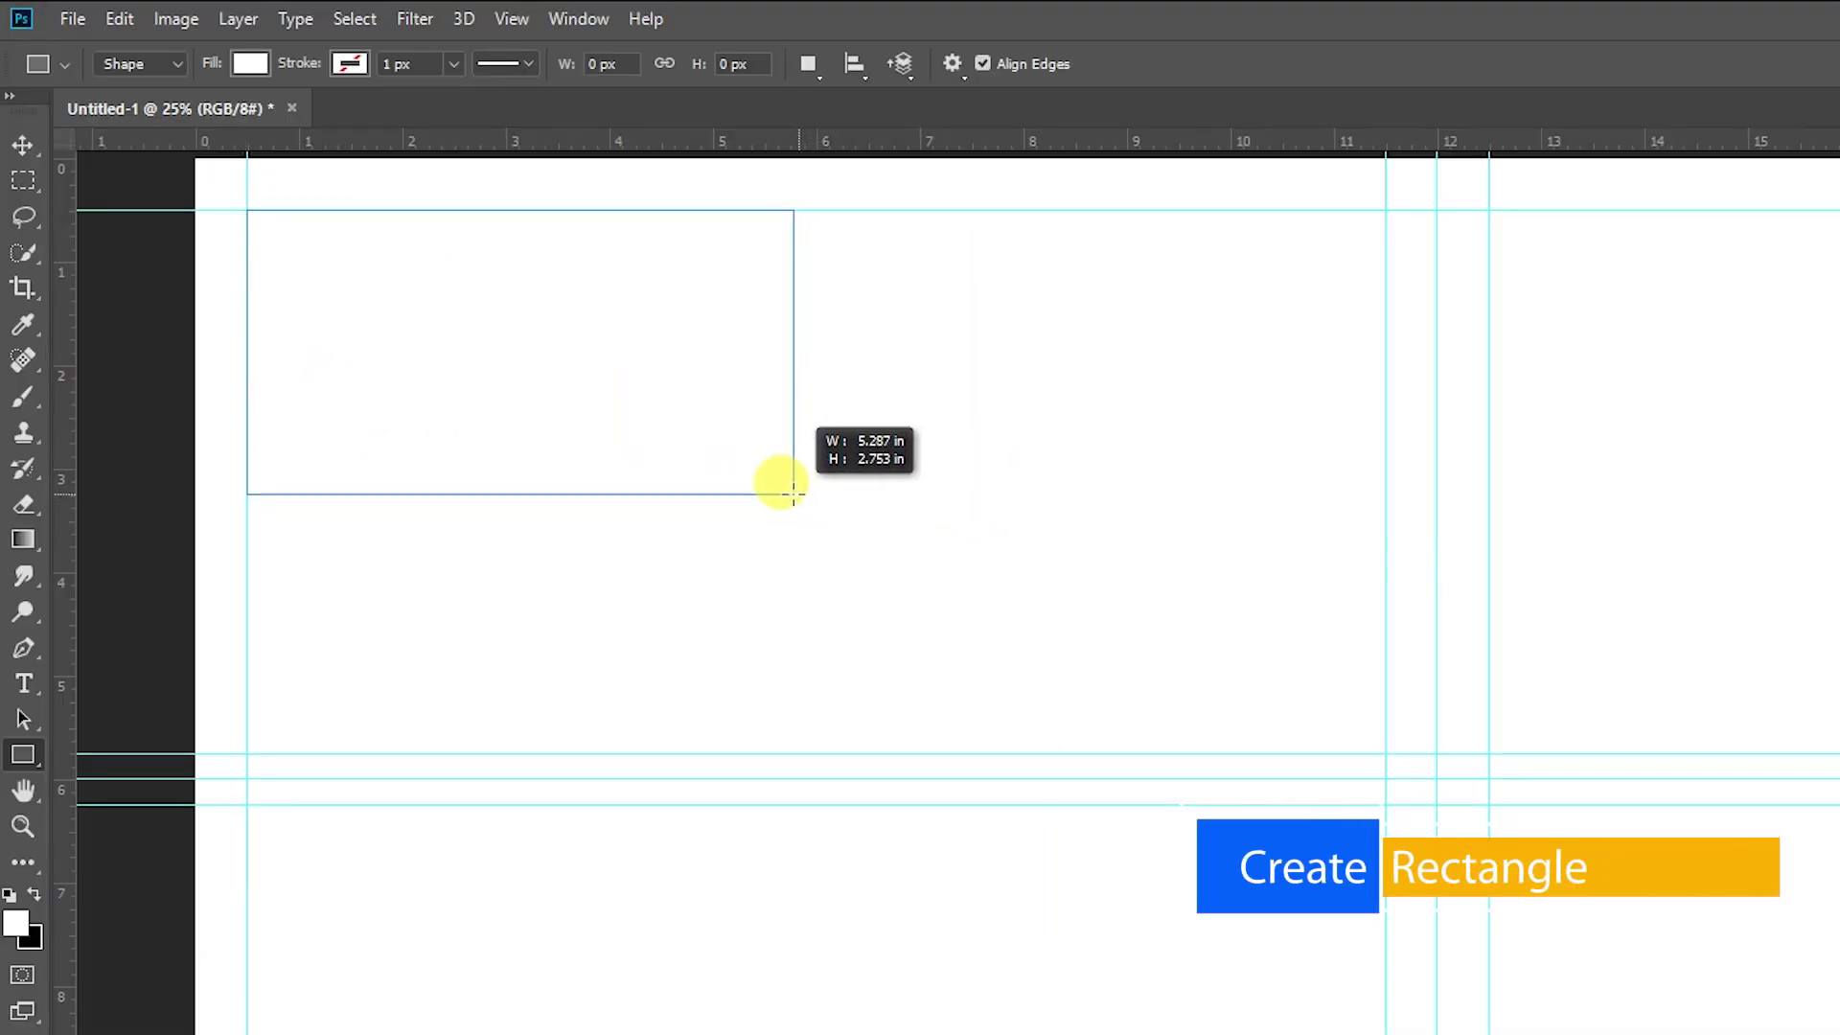
left_click(251, 63)
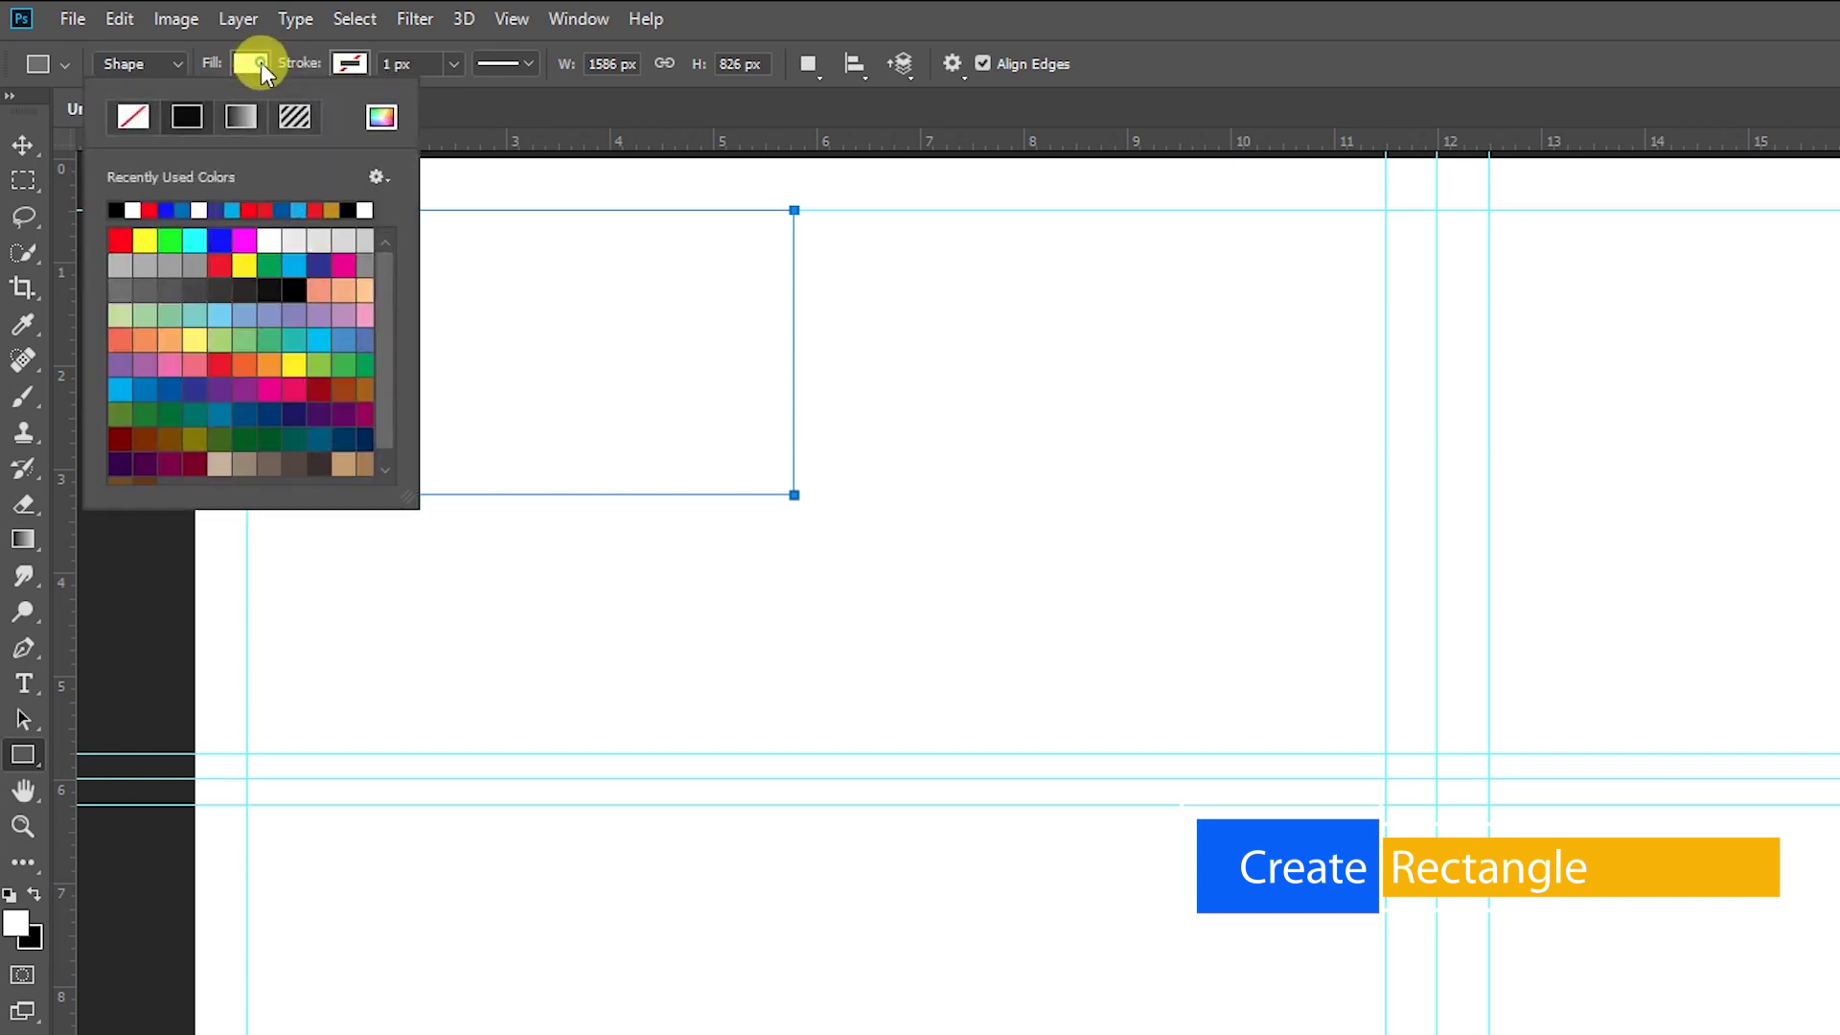
left_click(219, 239)
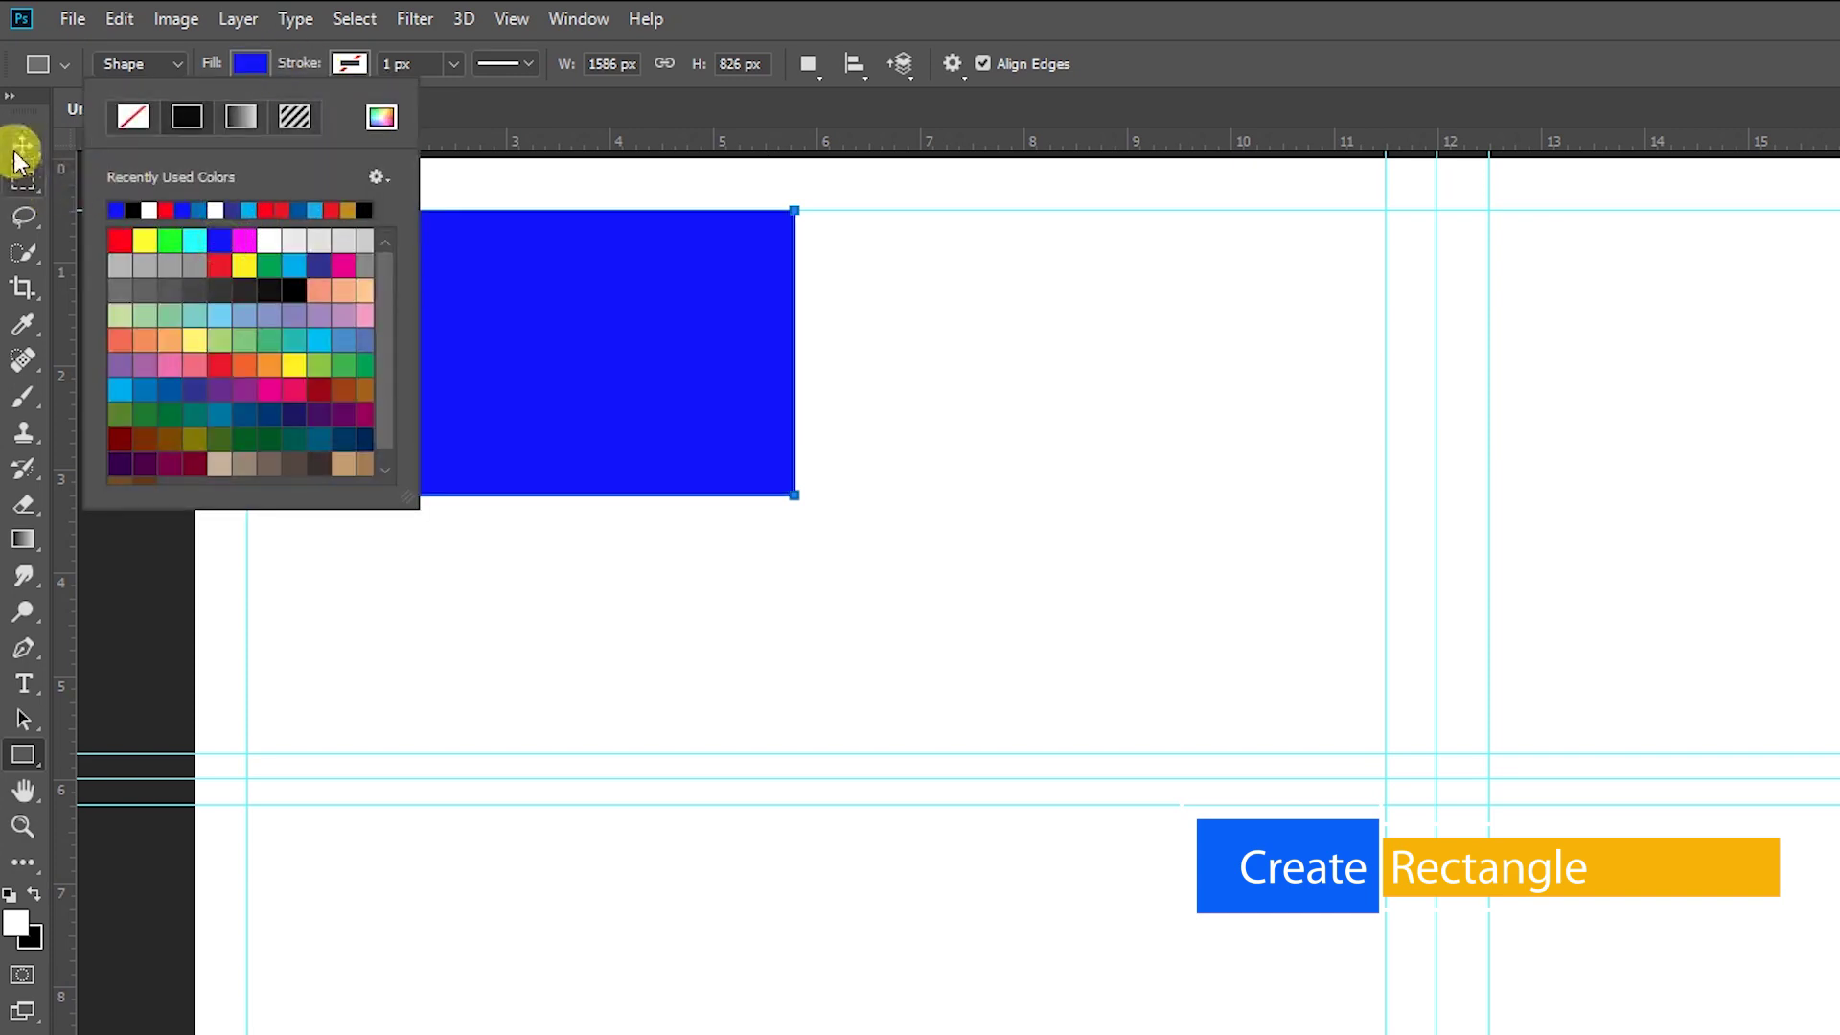
Duplicate the blue rectangle to its right, undoing an extra downward copy
left_click(23, 147)
left_click_drag(501, 393, 1075, 418)
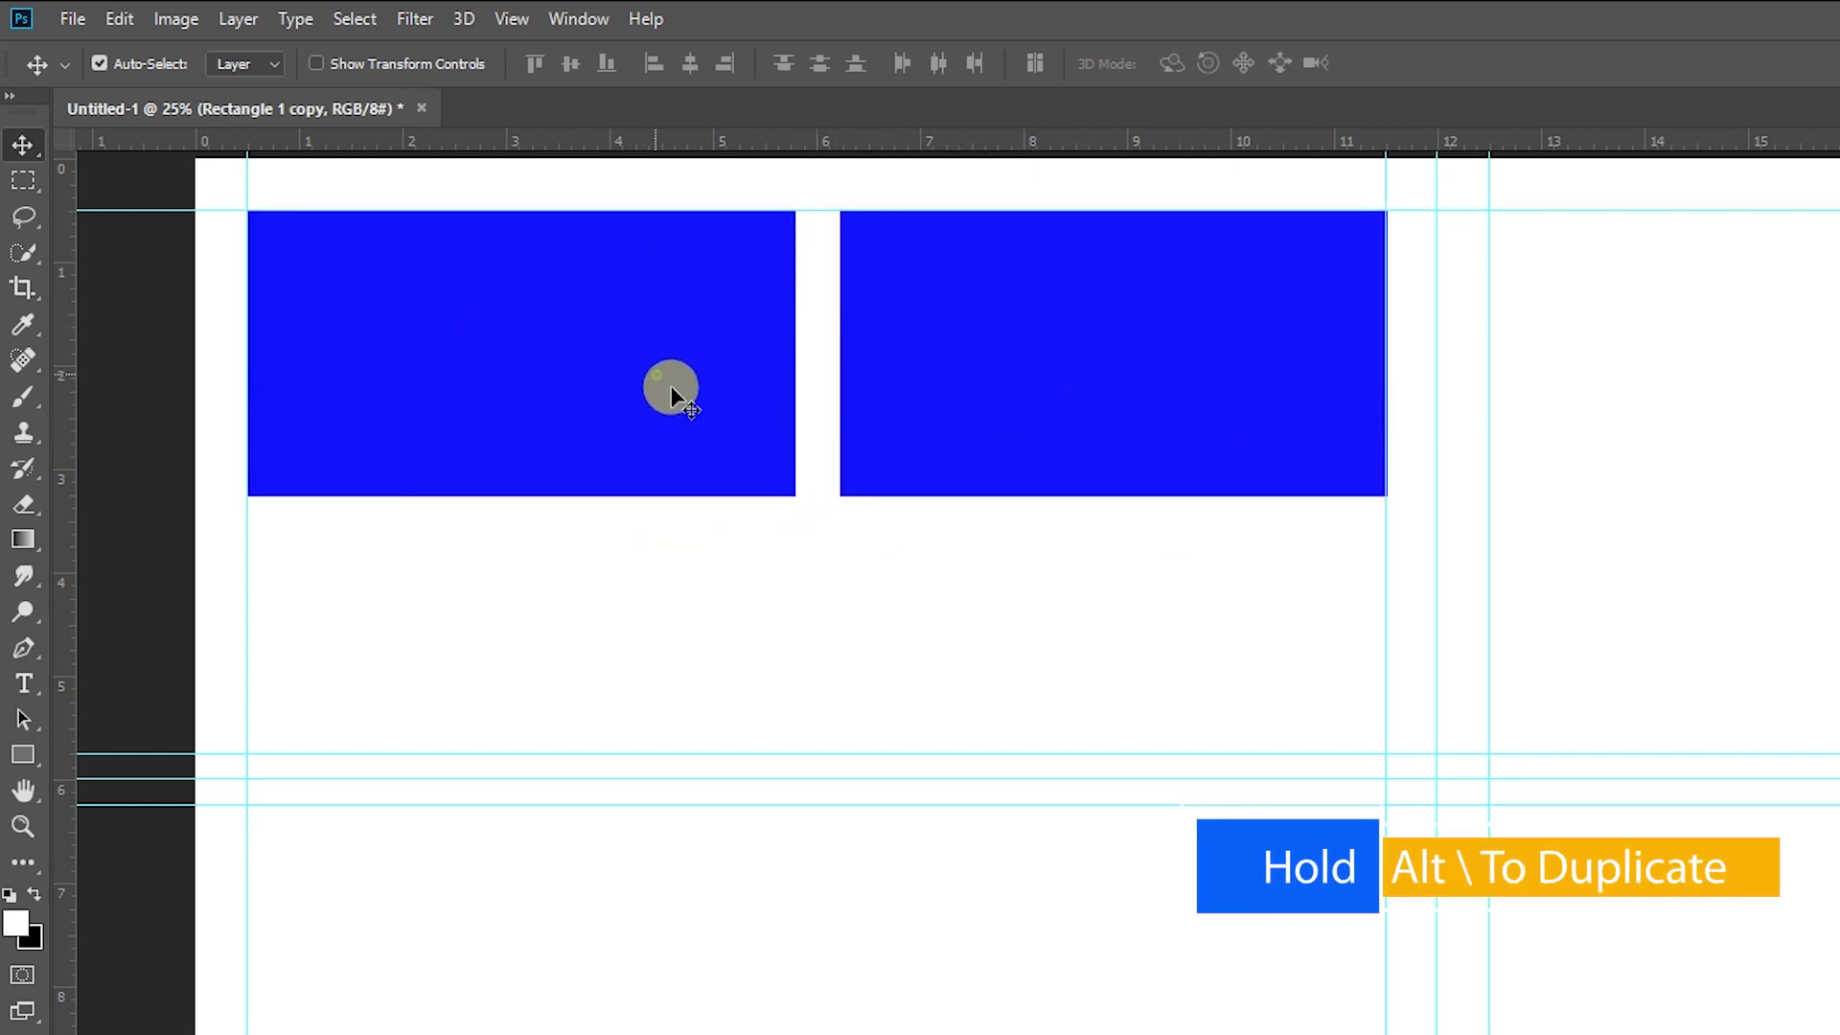
left_click(690, 449, "shift")
left_click_drag(690, 449, 698, 703)
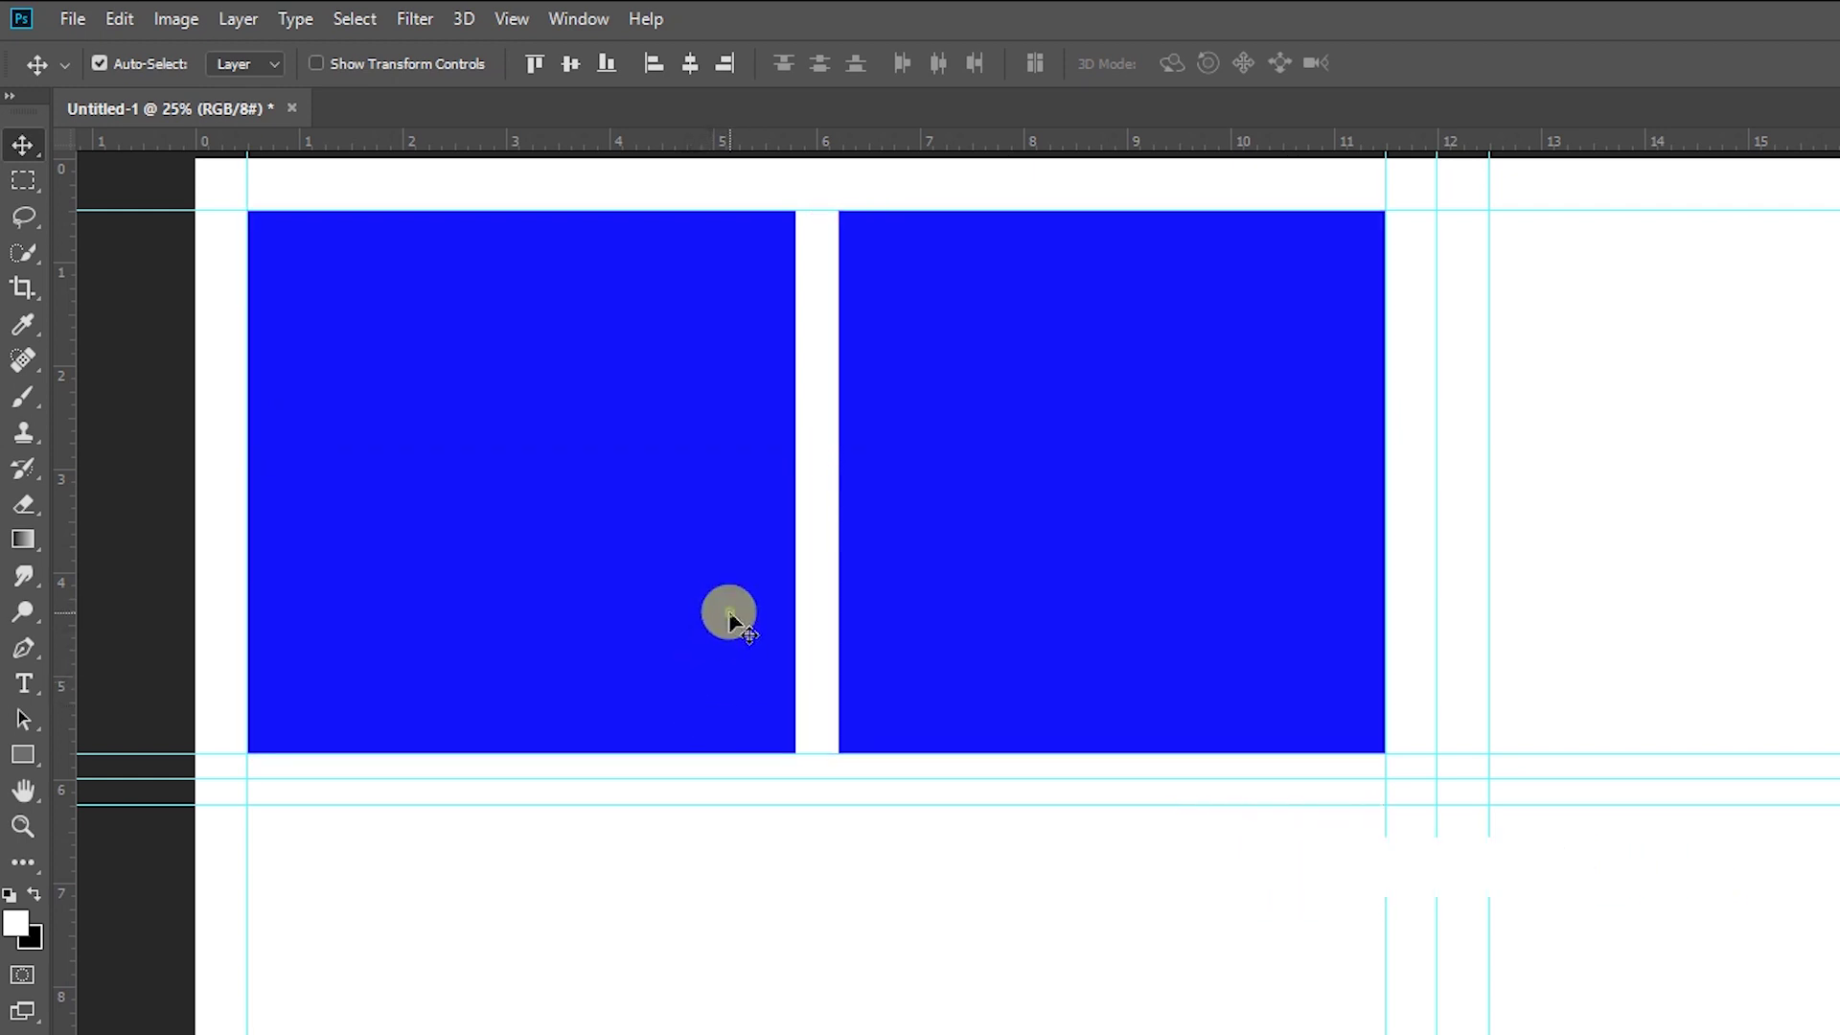
key("ctrl+z")
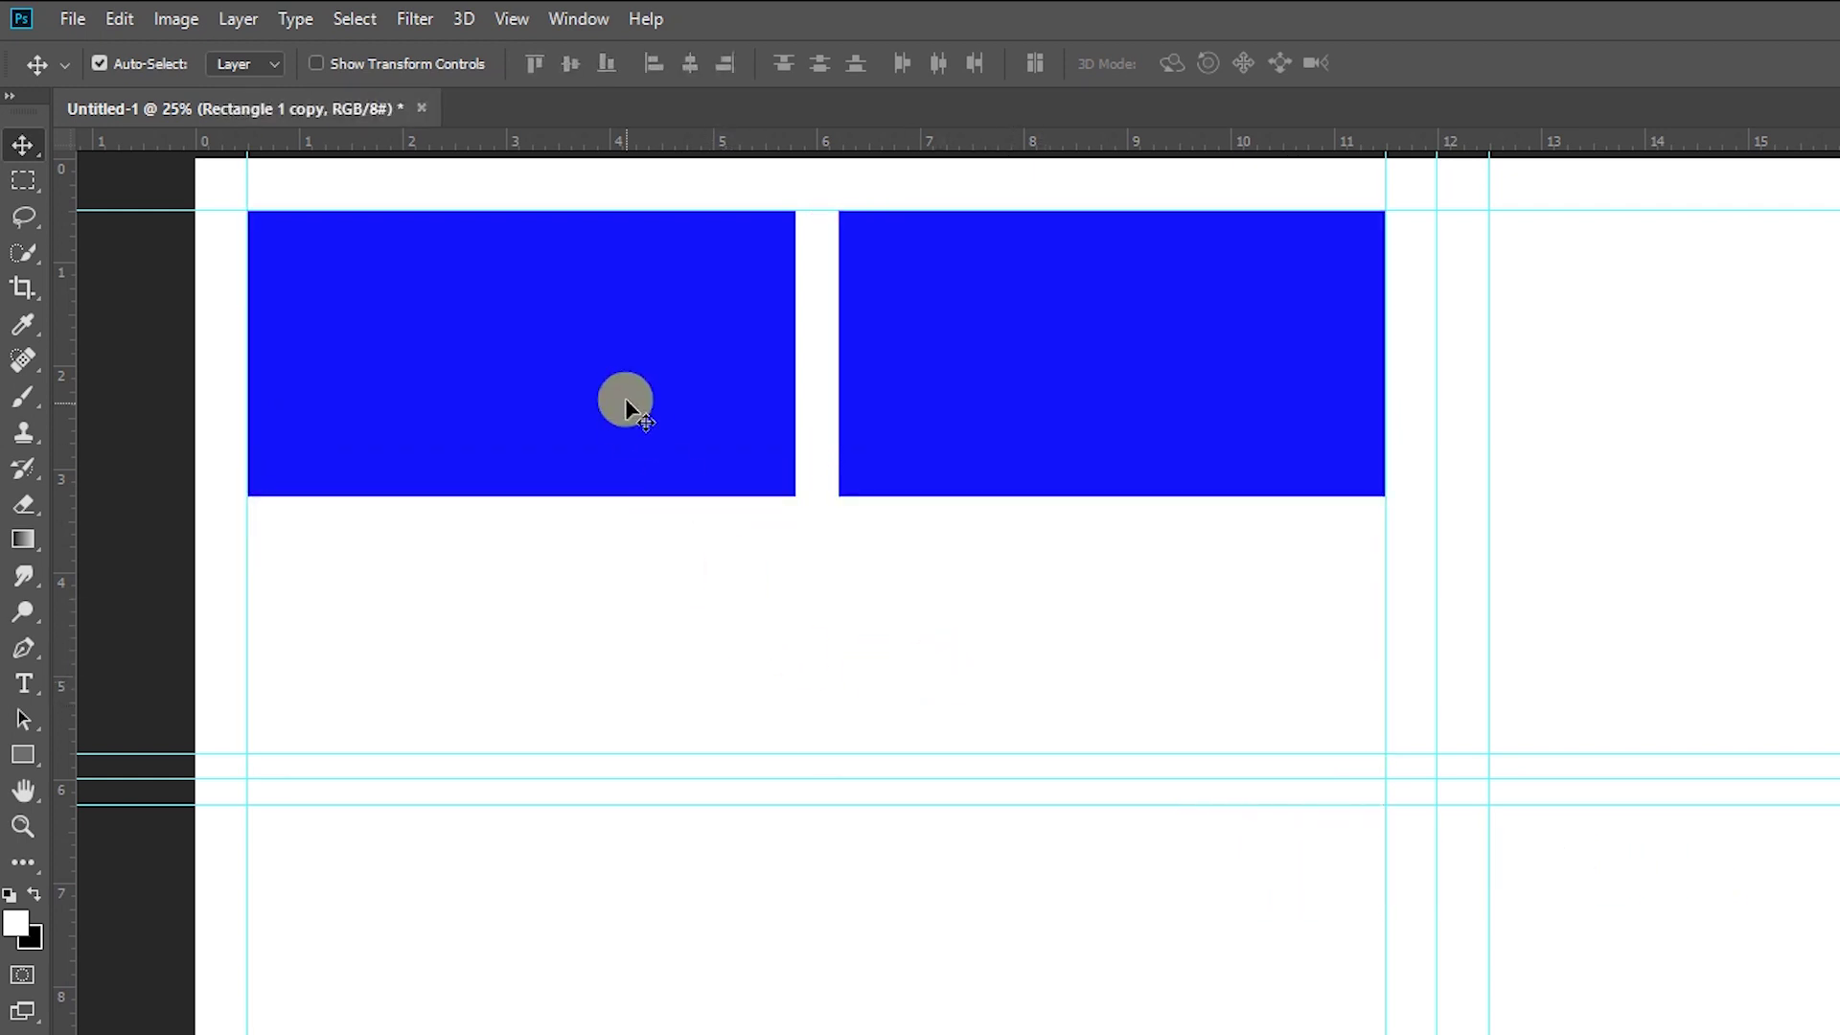
Resize and duplicate the rectangles into four equal blocks in a 2×2 grid
key("ctrl+t")
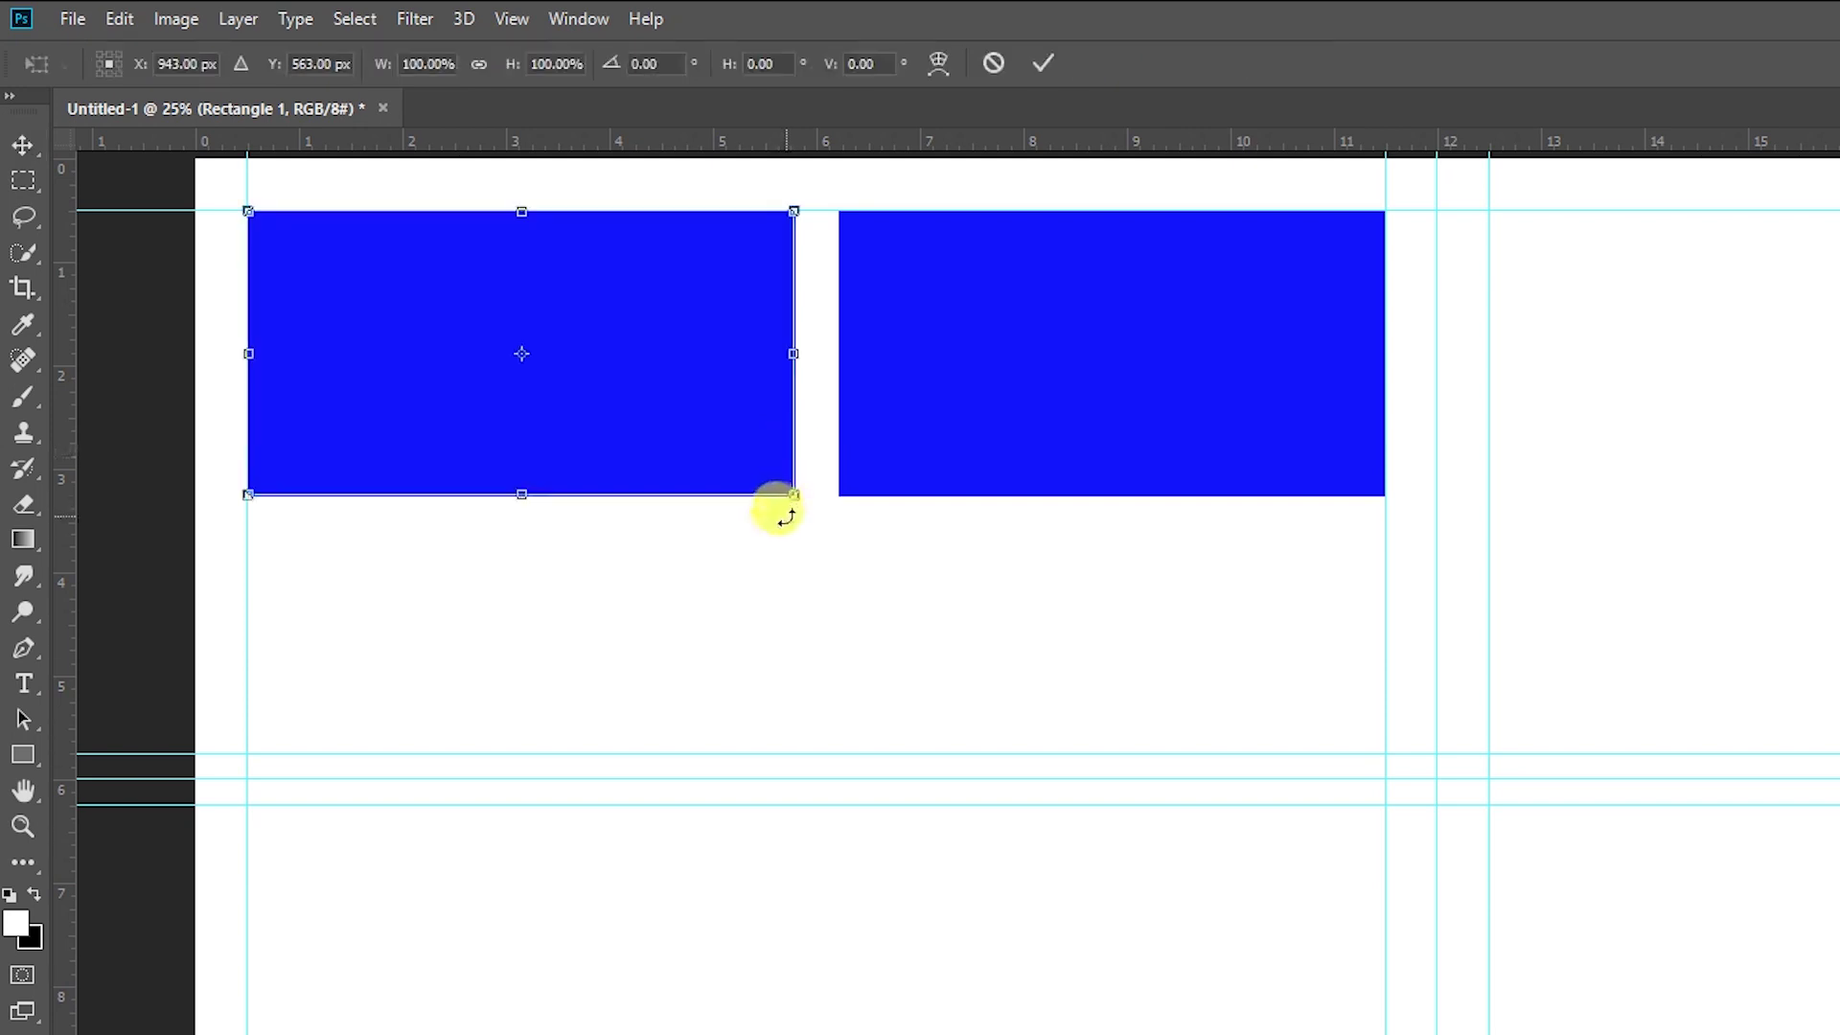
left_click_drag(794, 494, 723, 459)
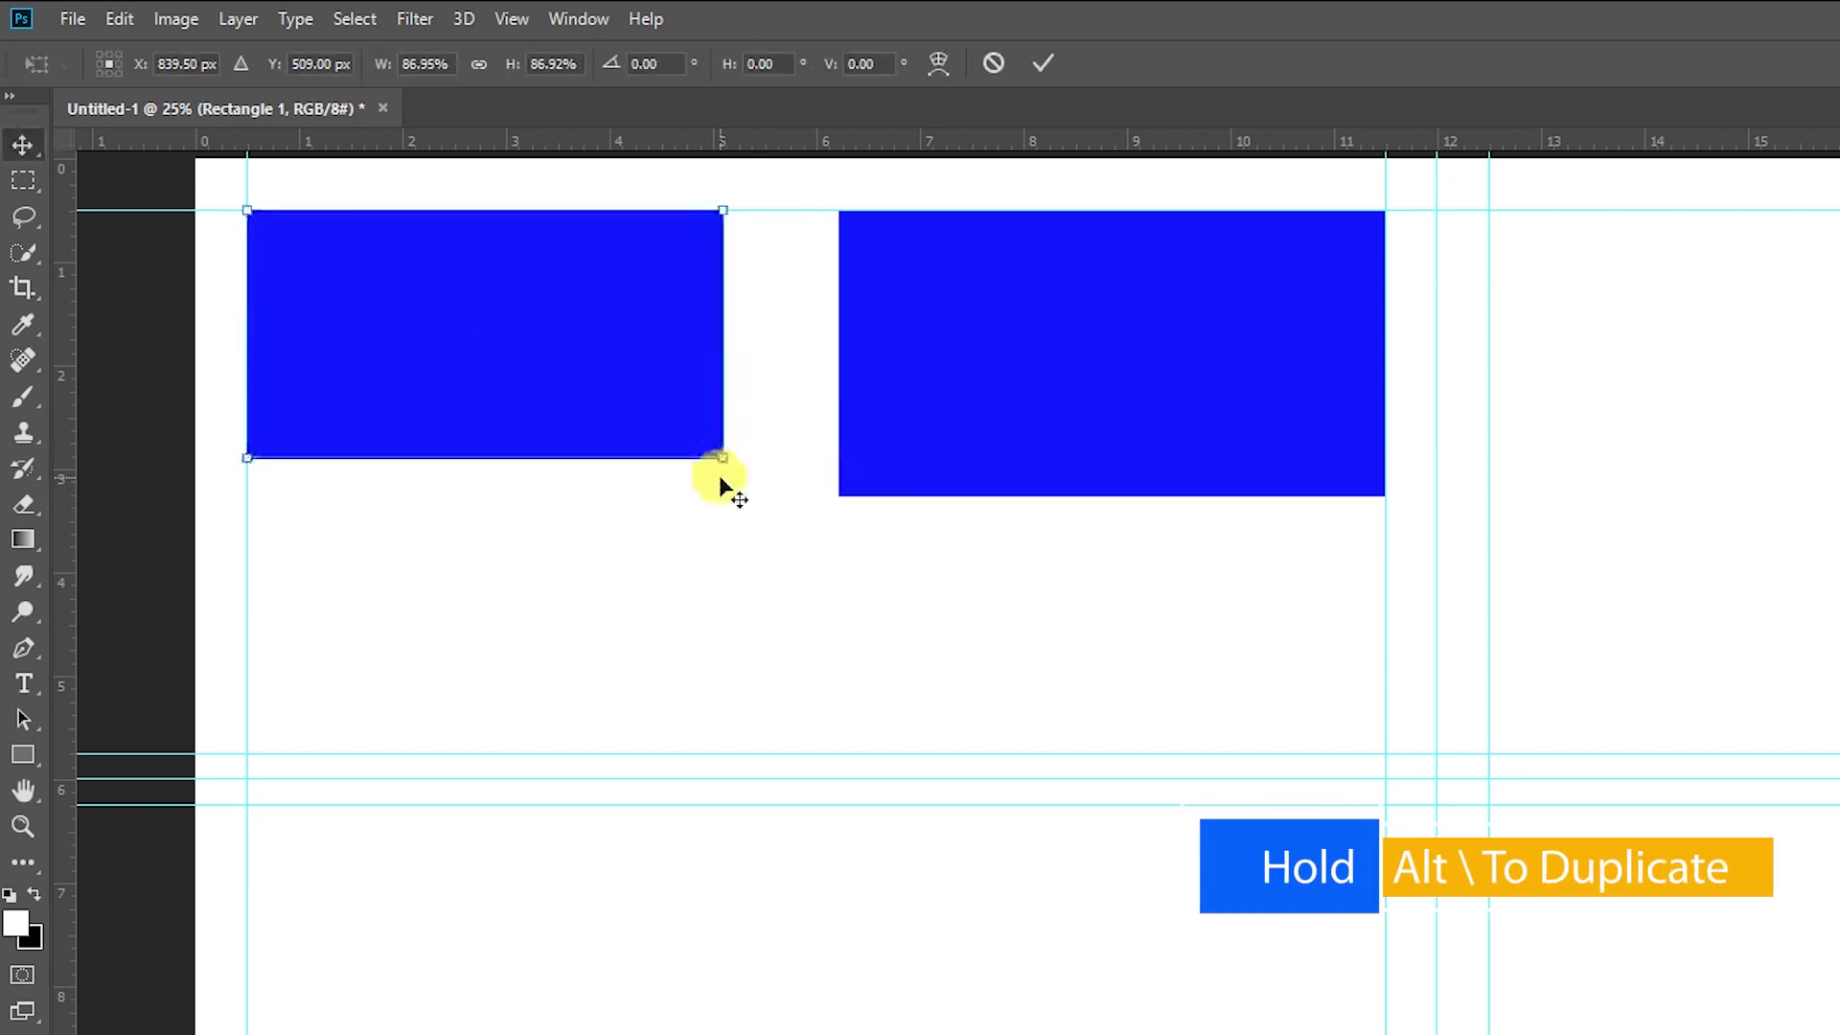
key("Return")
left_click_drag(611, 401, 604, 702)
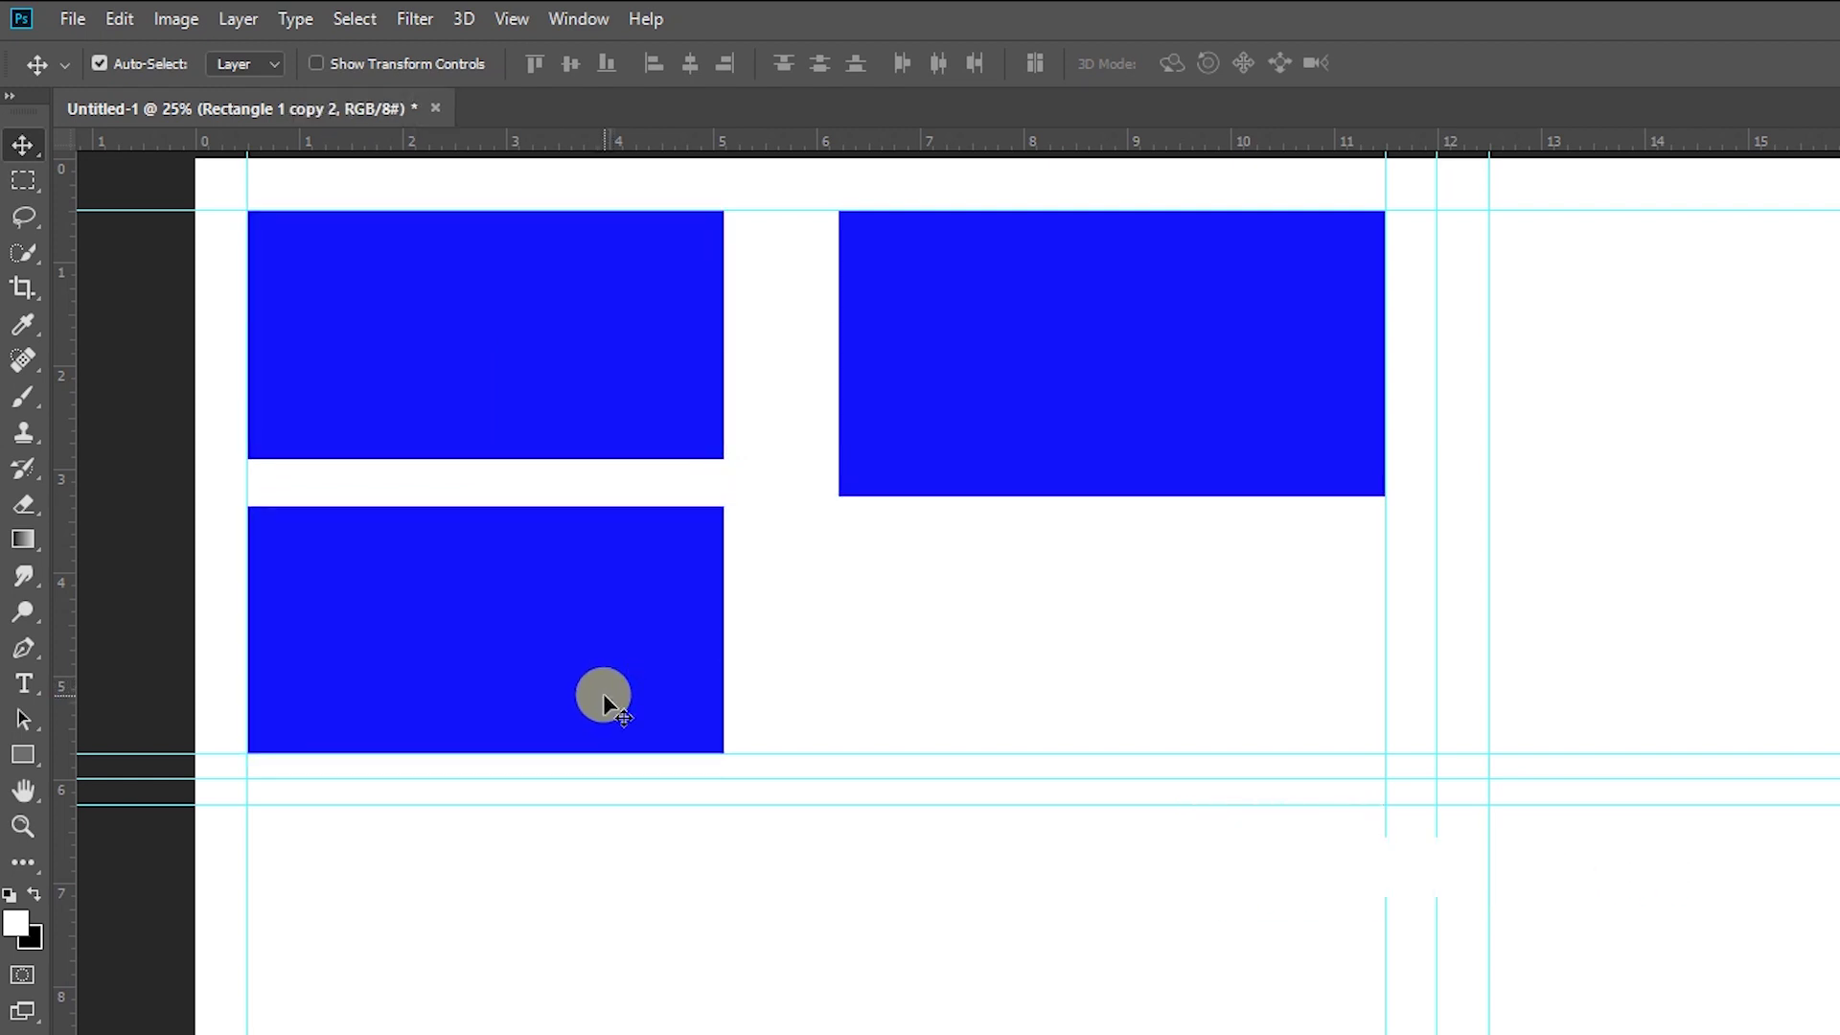
key("ctrl+t")
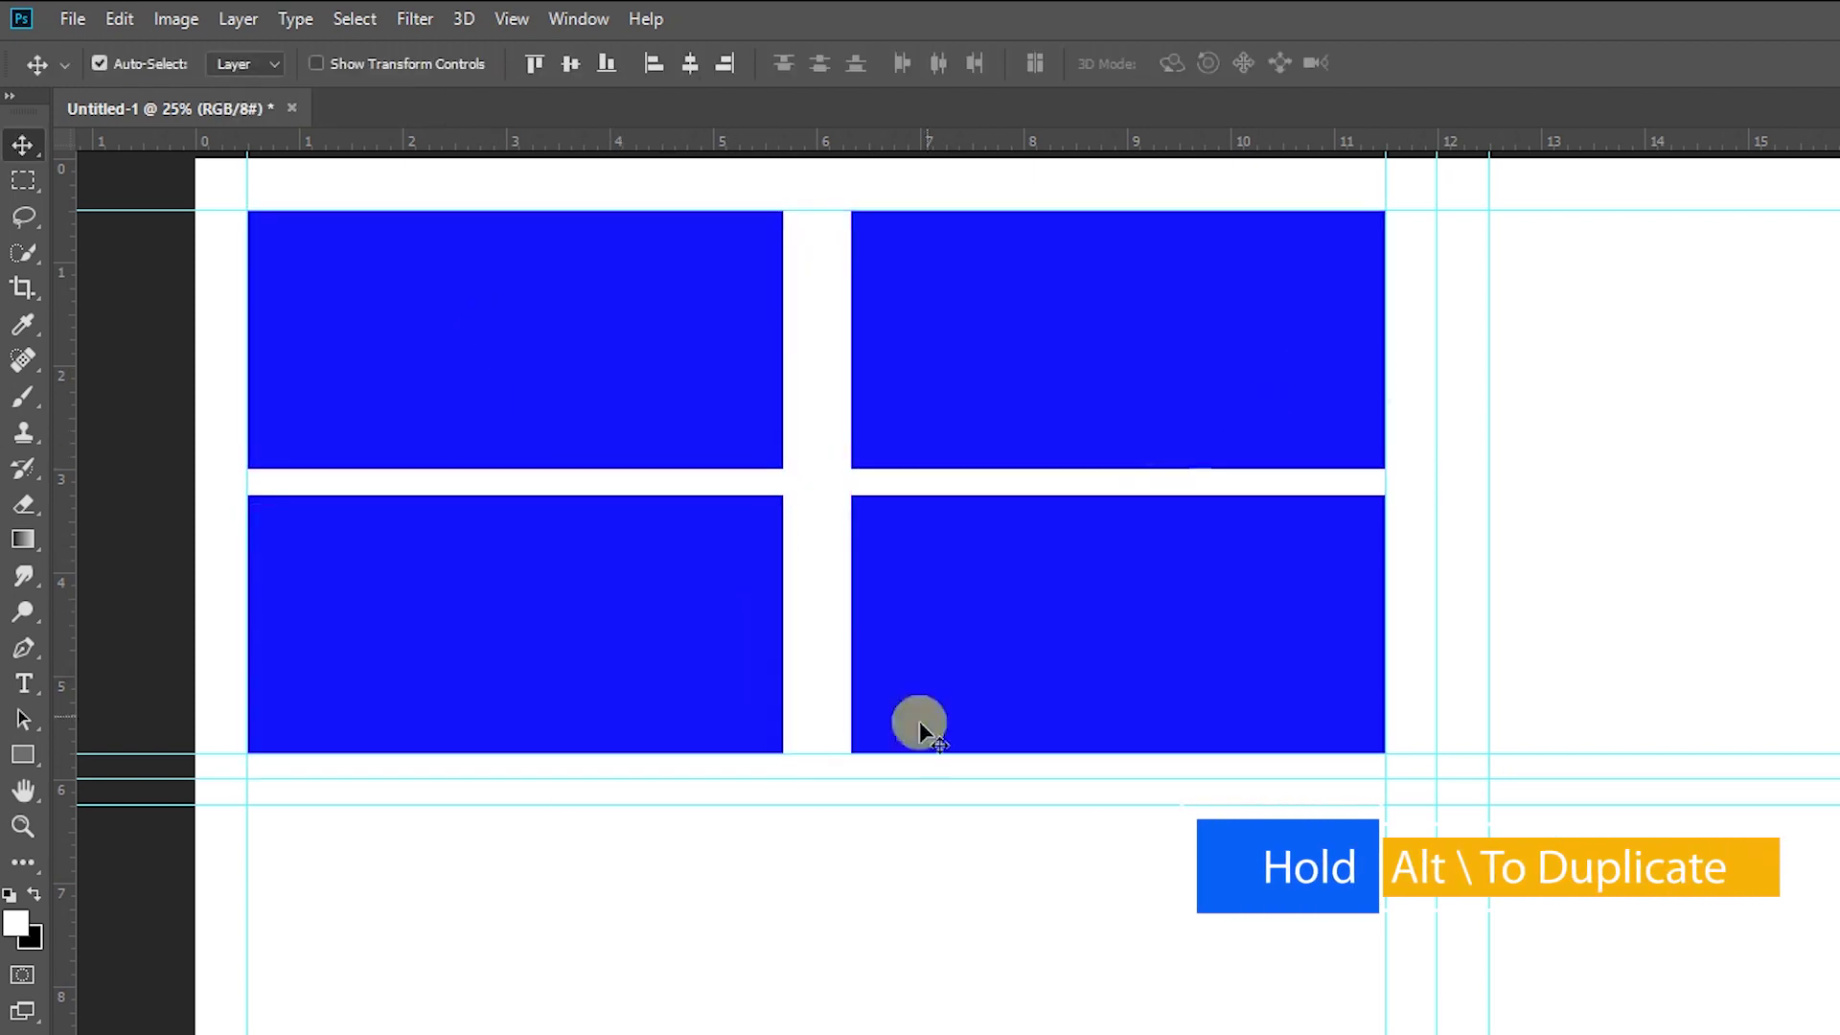
key("ctrl+t")
left_click_drag(780, 612, 789, 616)
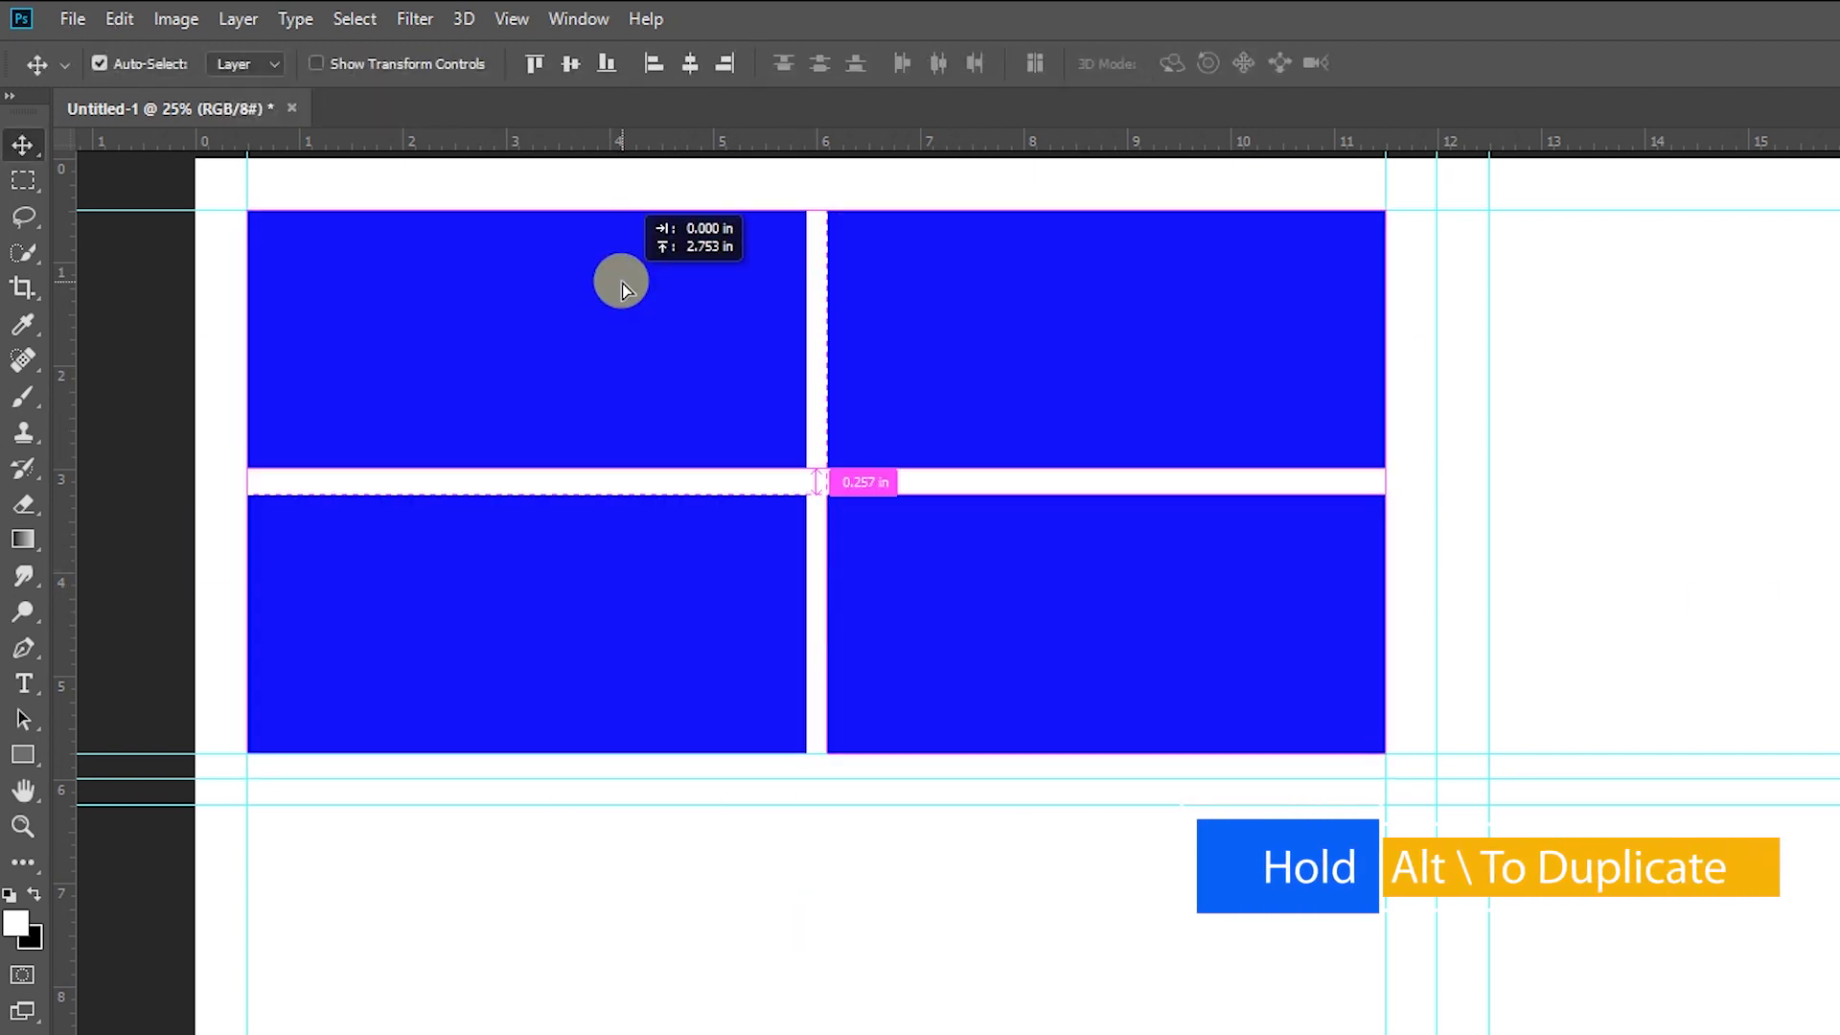
left_click_drag(616, 279, 618, 281)
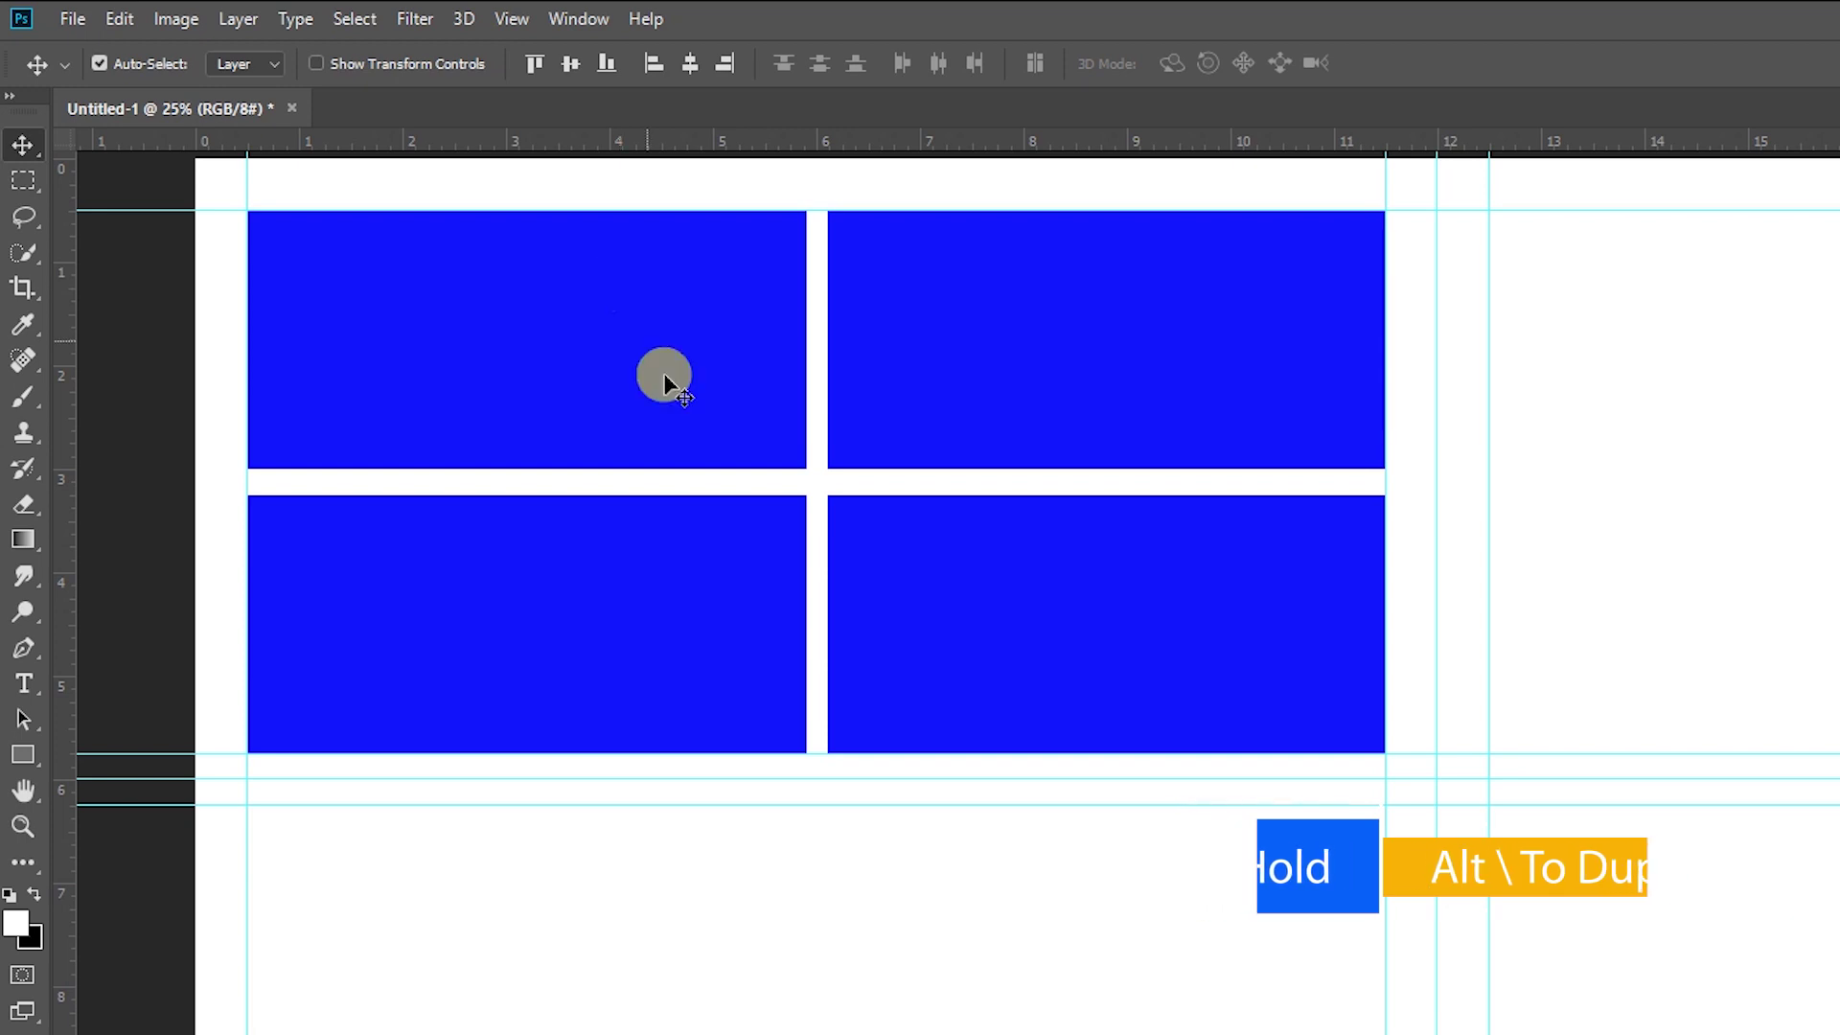
key("ctrl+minus")
key("ctrl+minus")
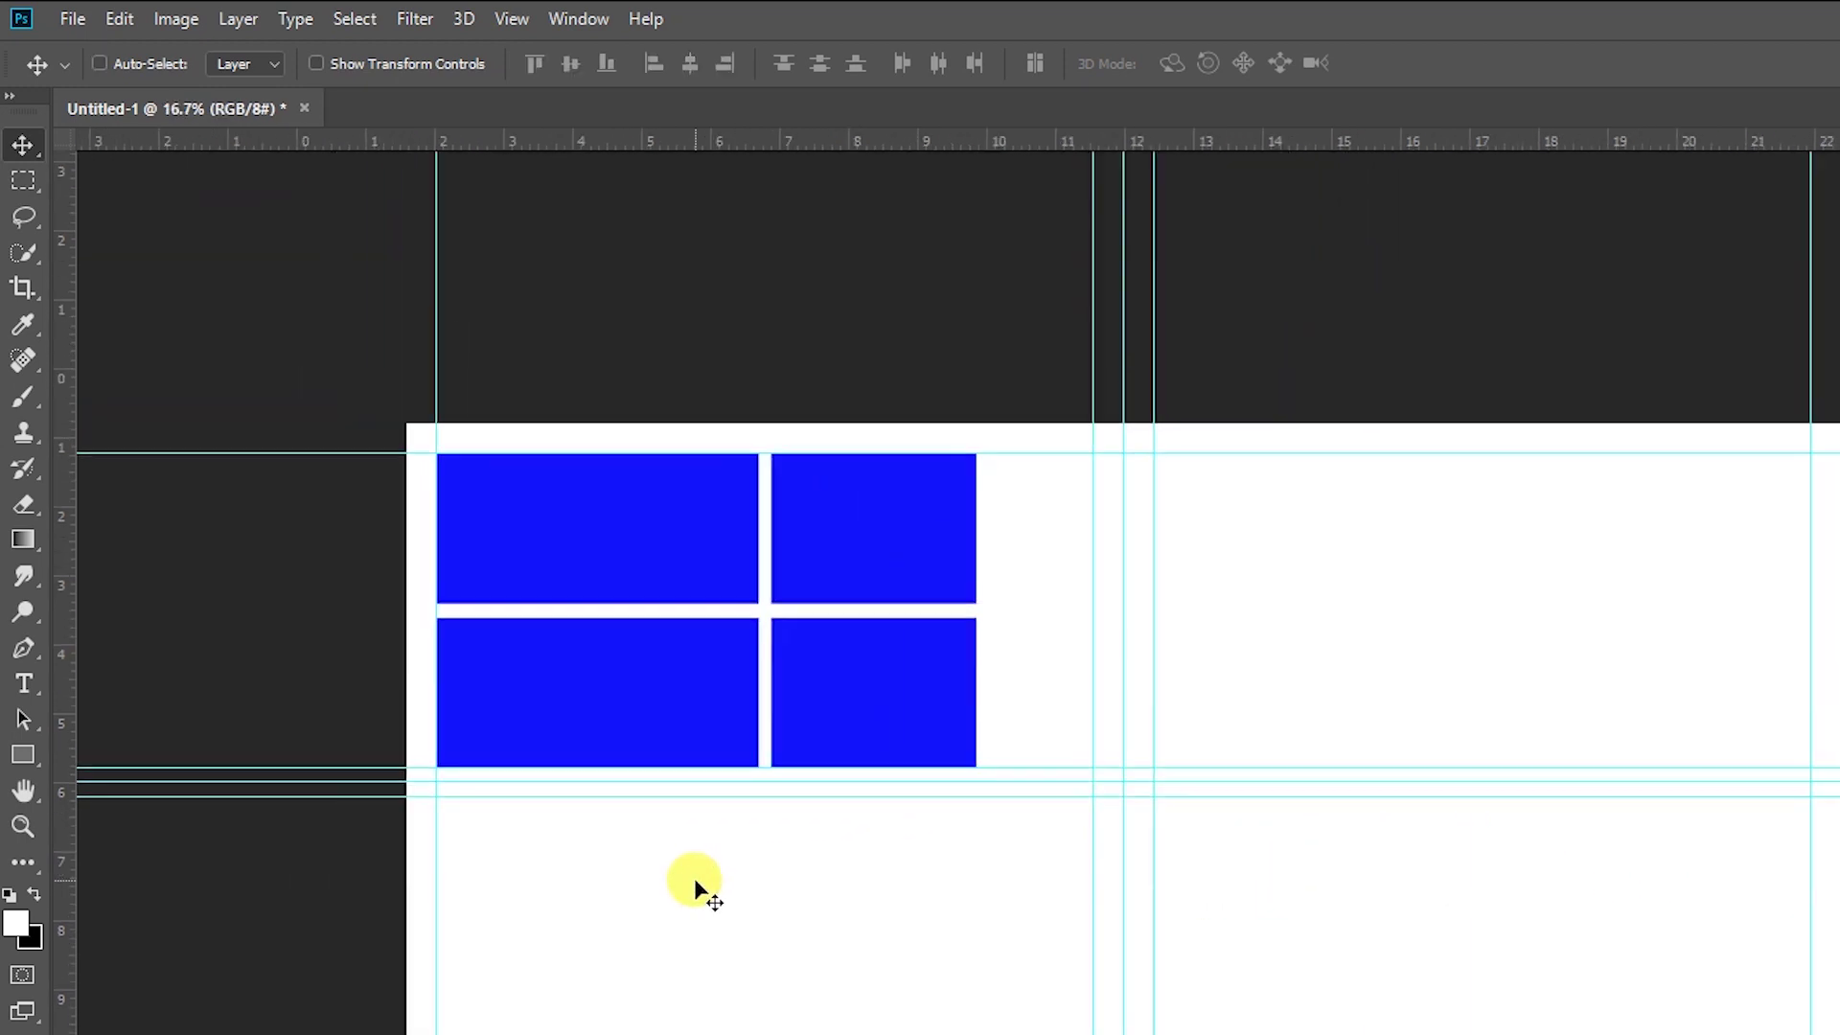
key("ctrl+plus")
key("ctrl+plus")
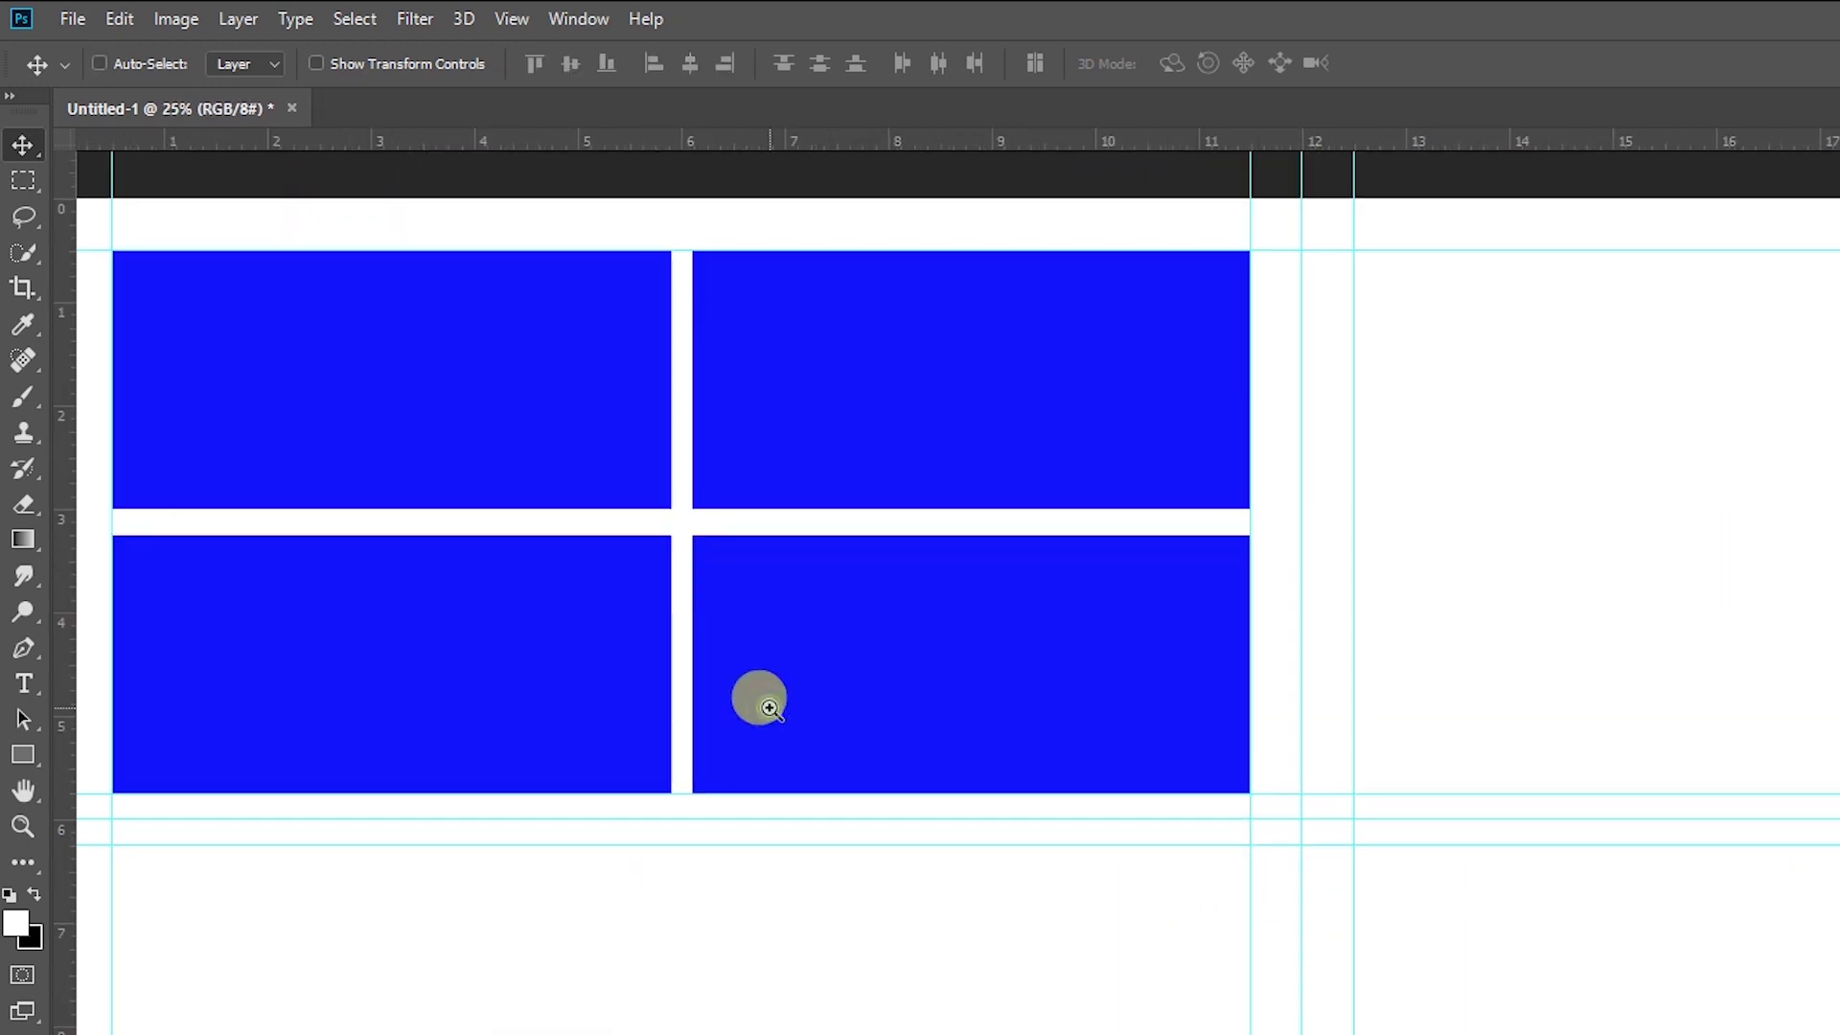
Label the selected rectangle layers orange
left_click(518, 404)
left_click(526, 603, "shift")
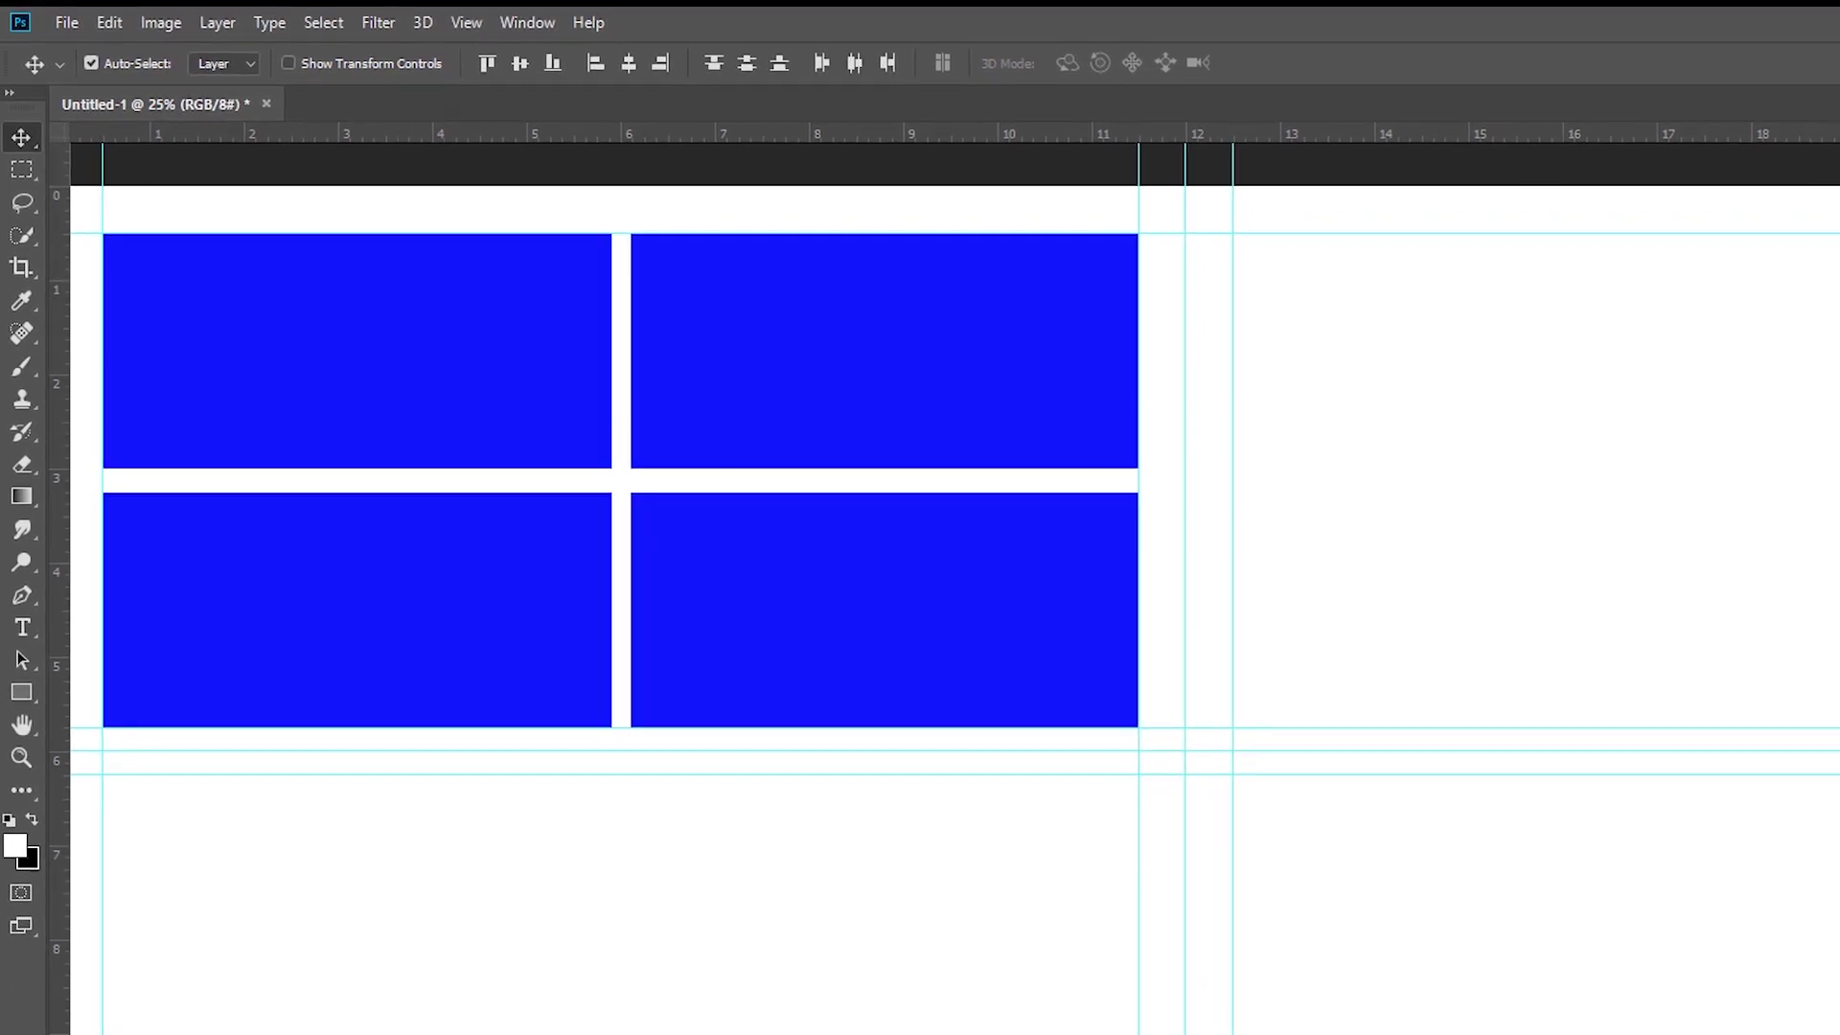
right_click(1837, 1032)
left_click(1801, 1029)
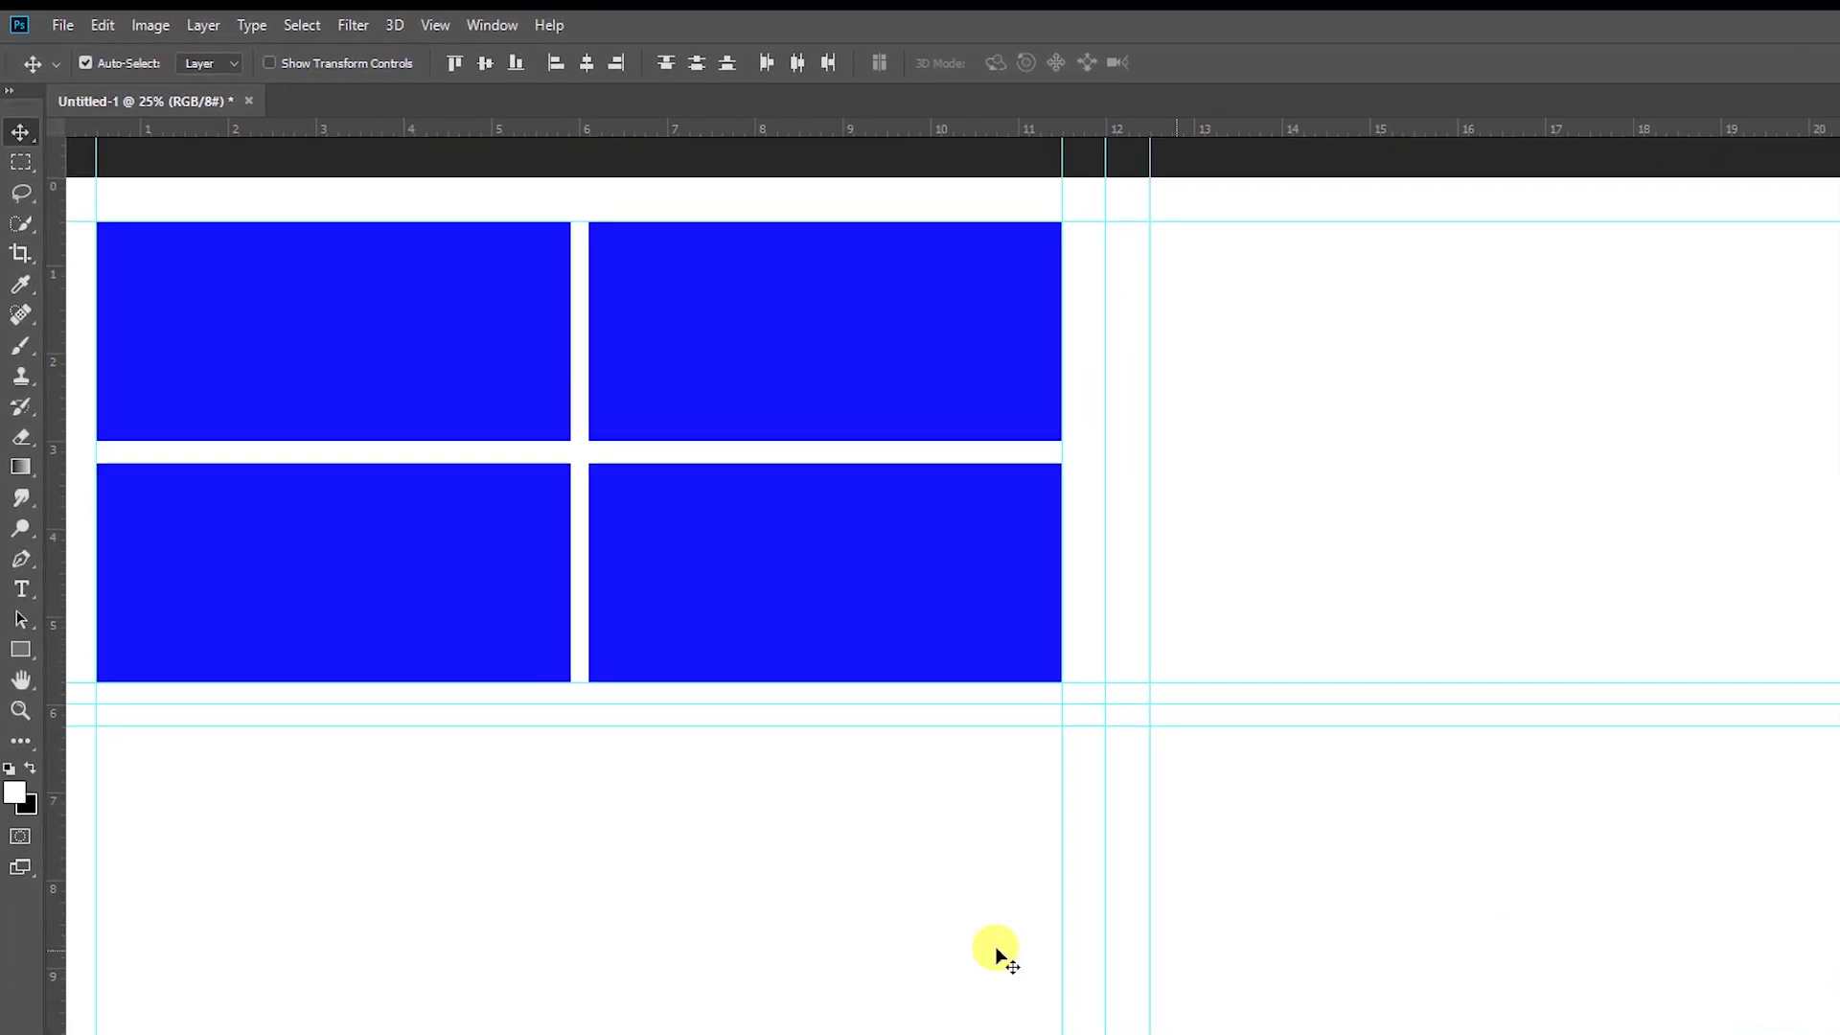
left_click(439, 524)
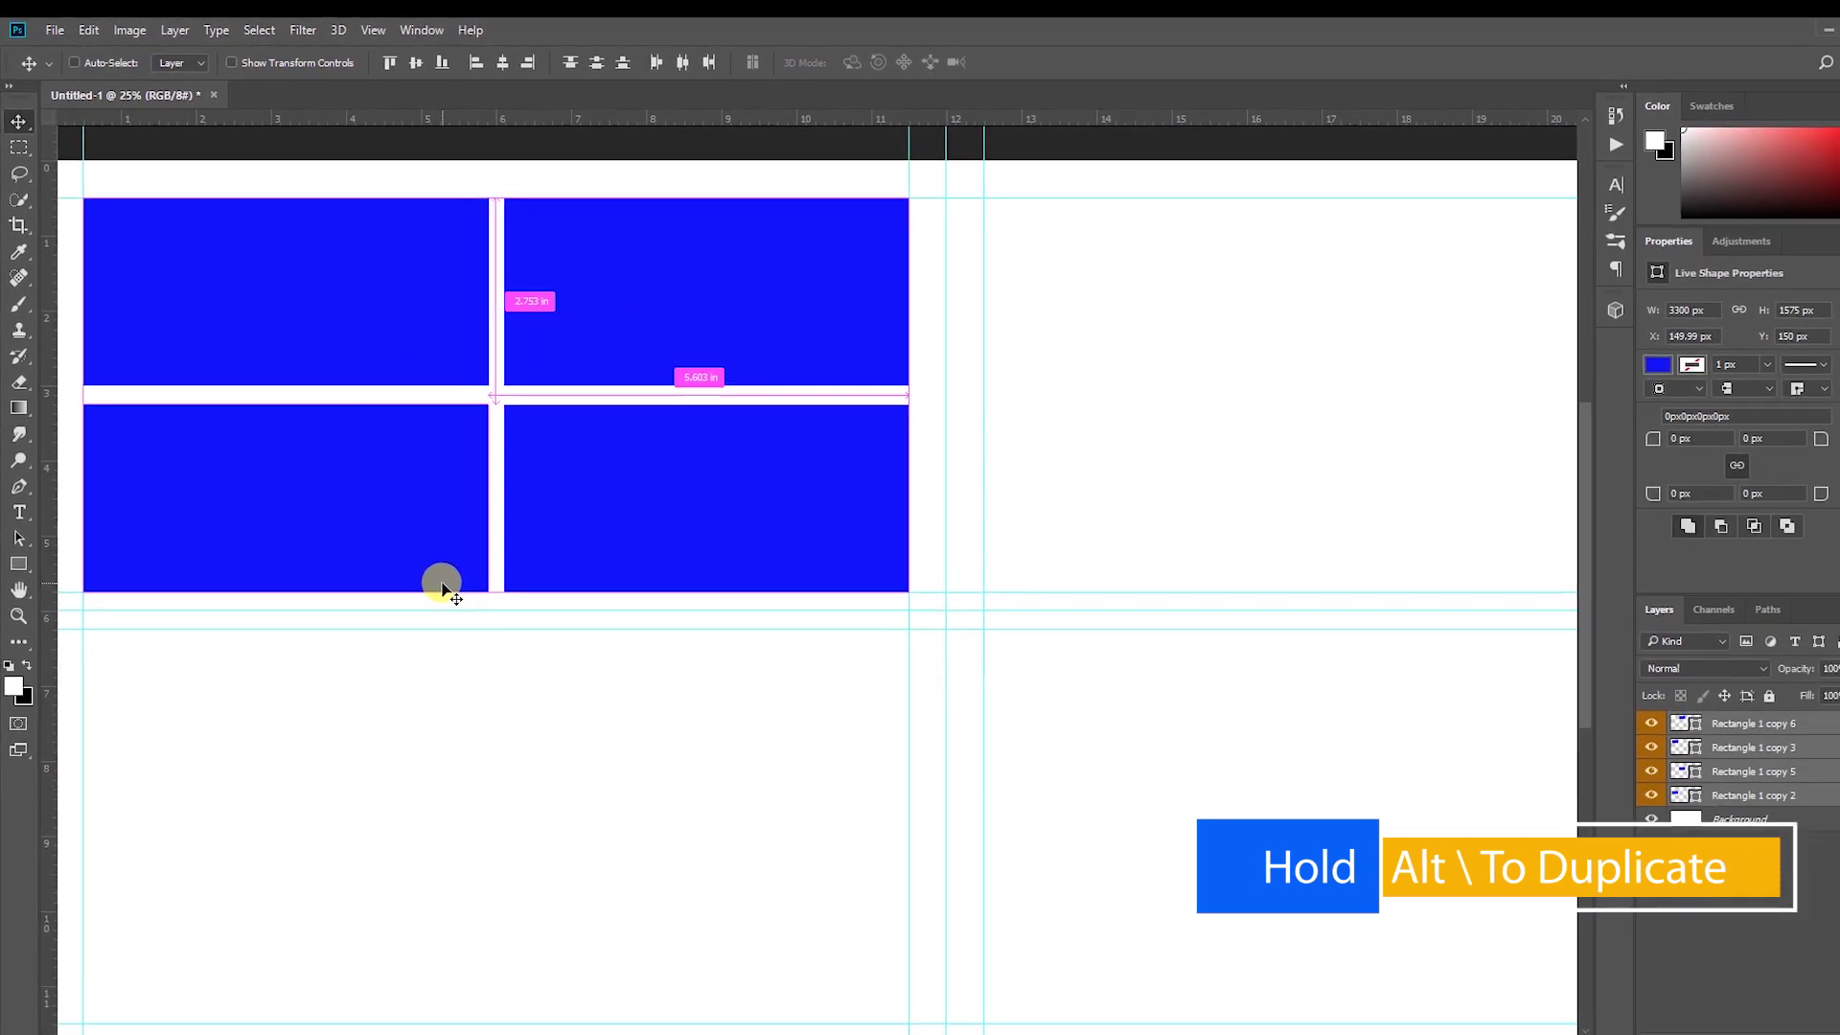
key("ctrl+minus")
Duplicate the four rectangles into the lower half, labelling copies orange and the top four blue
left_click_drag(410, 517, 393, 753)
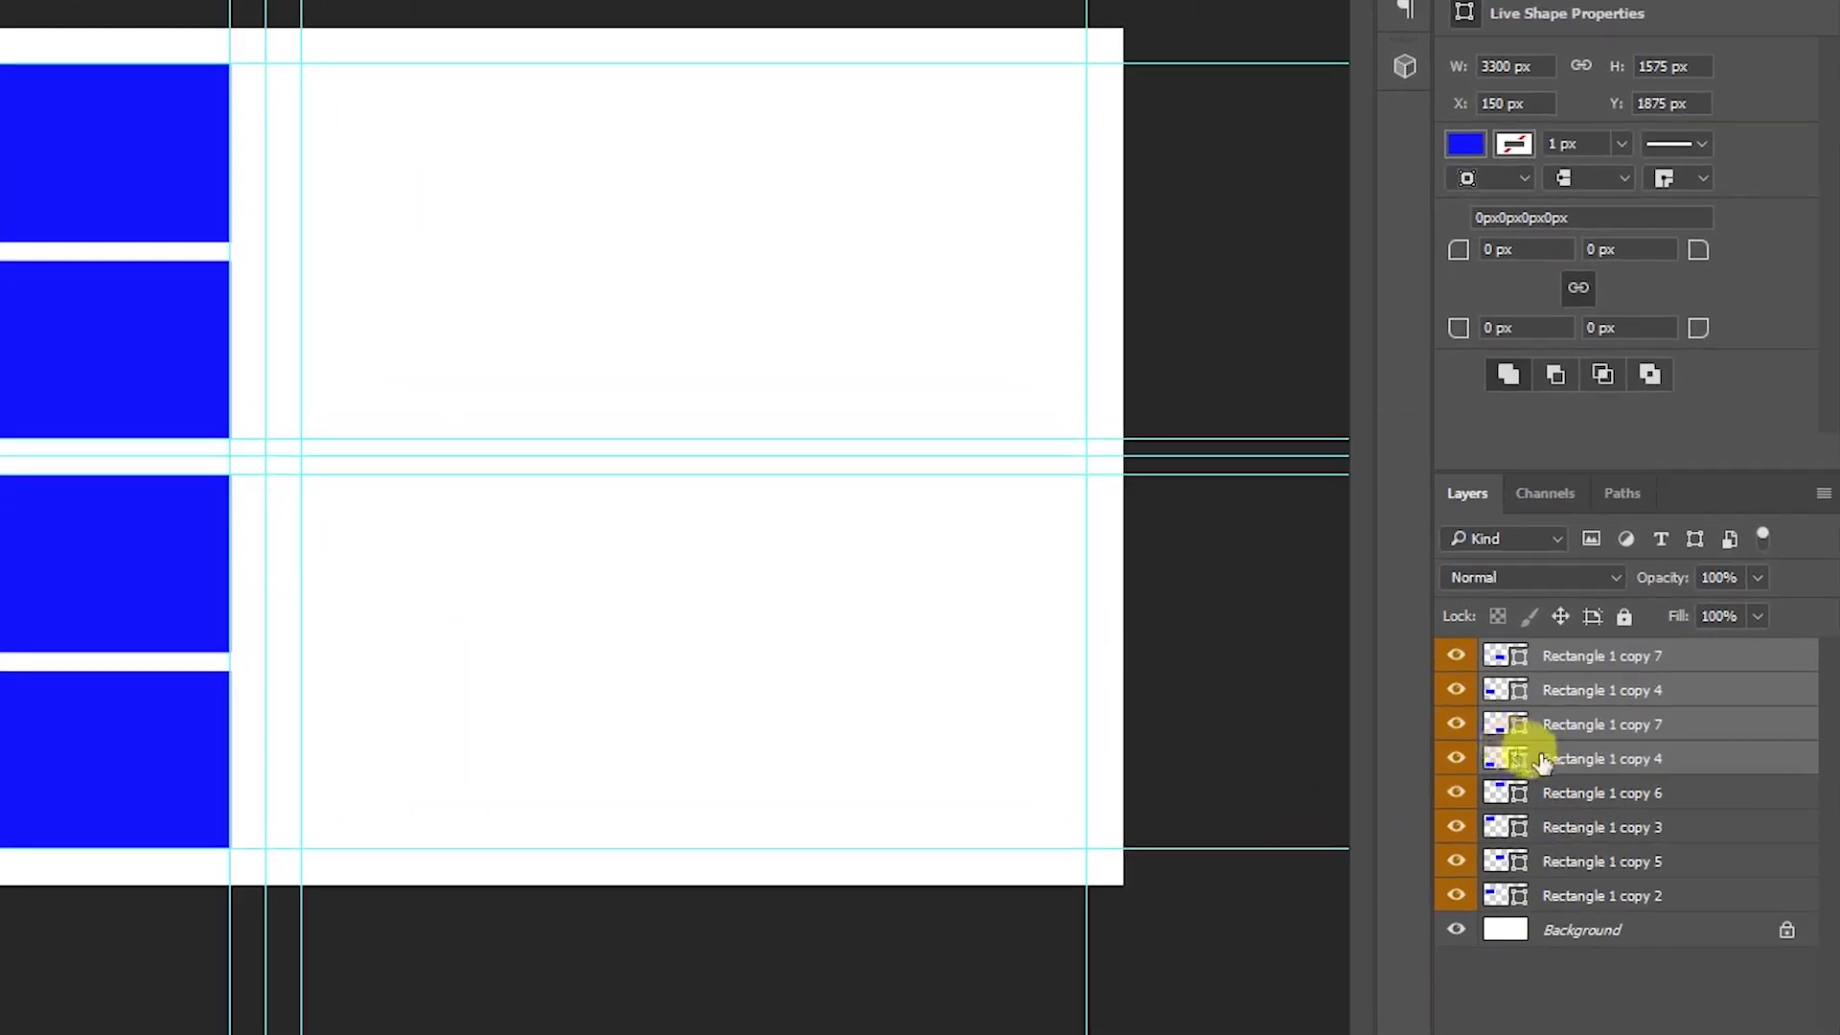
right_click(1557, 757)
left_click(1256, 845)
right_click(1634, 691)
left_click(1699, 774)
left_click(1581, 656, "shift")
right_click(1581, 651)
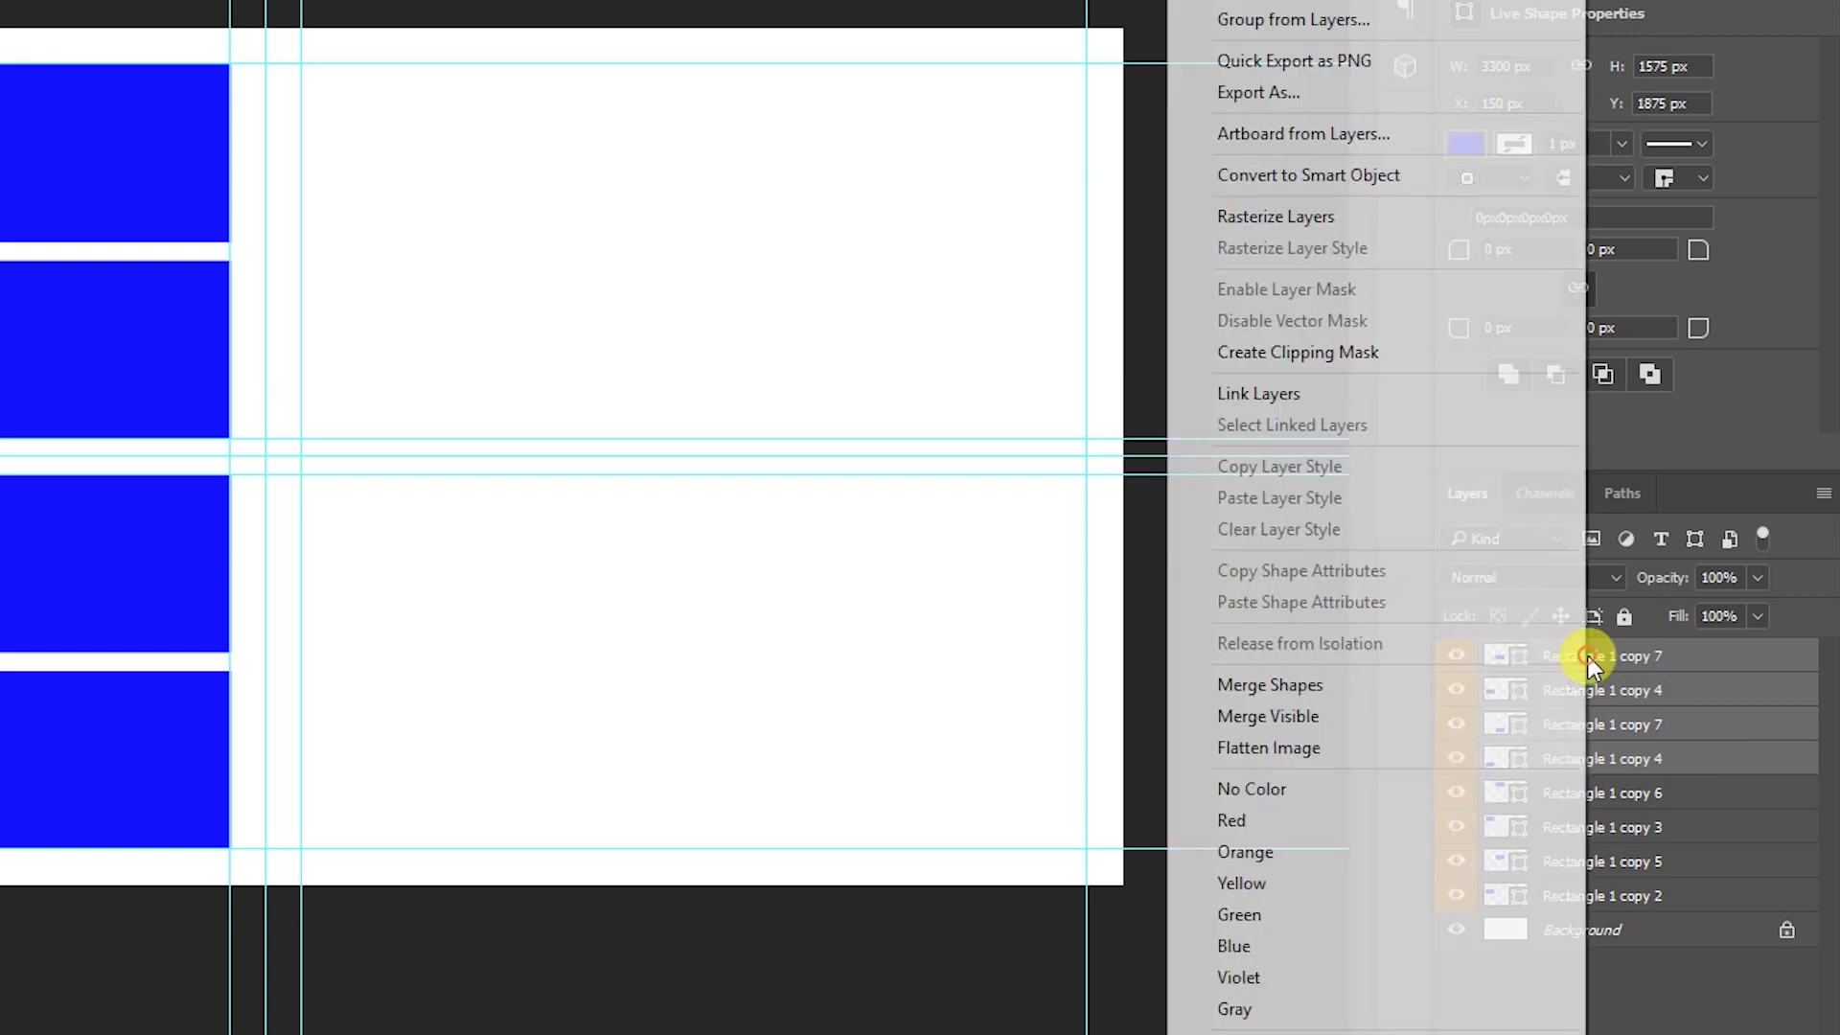
left_click(1326, 968)
Duplicate the eight left-page rectangles onto the right page
left_click(158, 293)
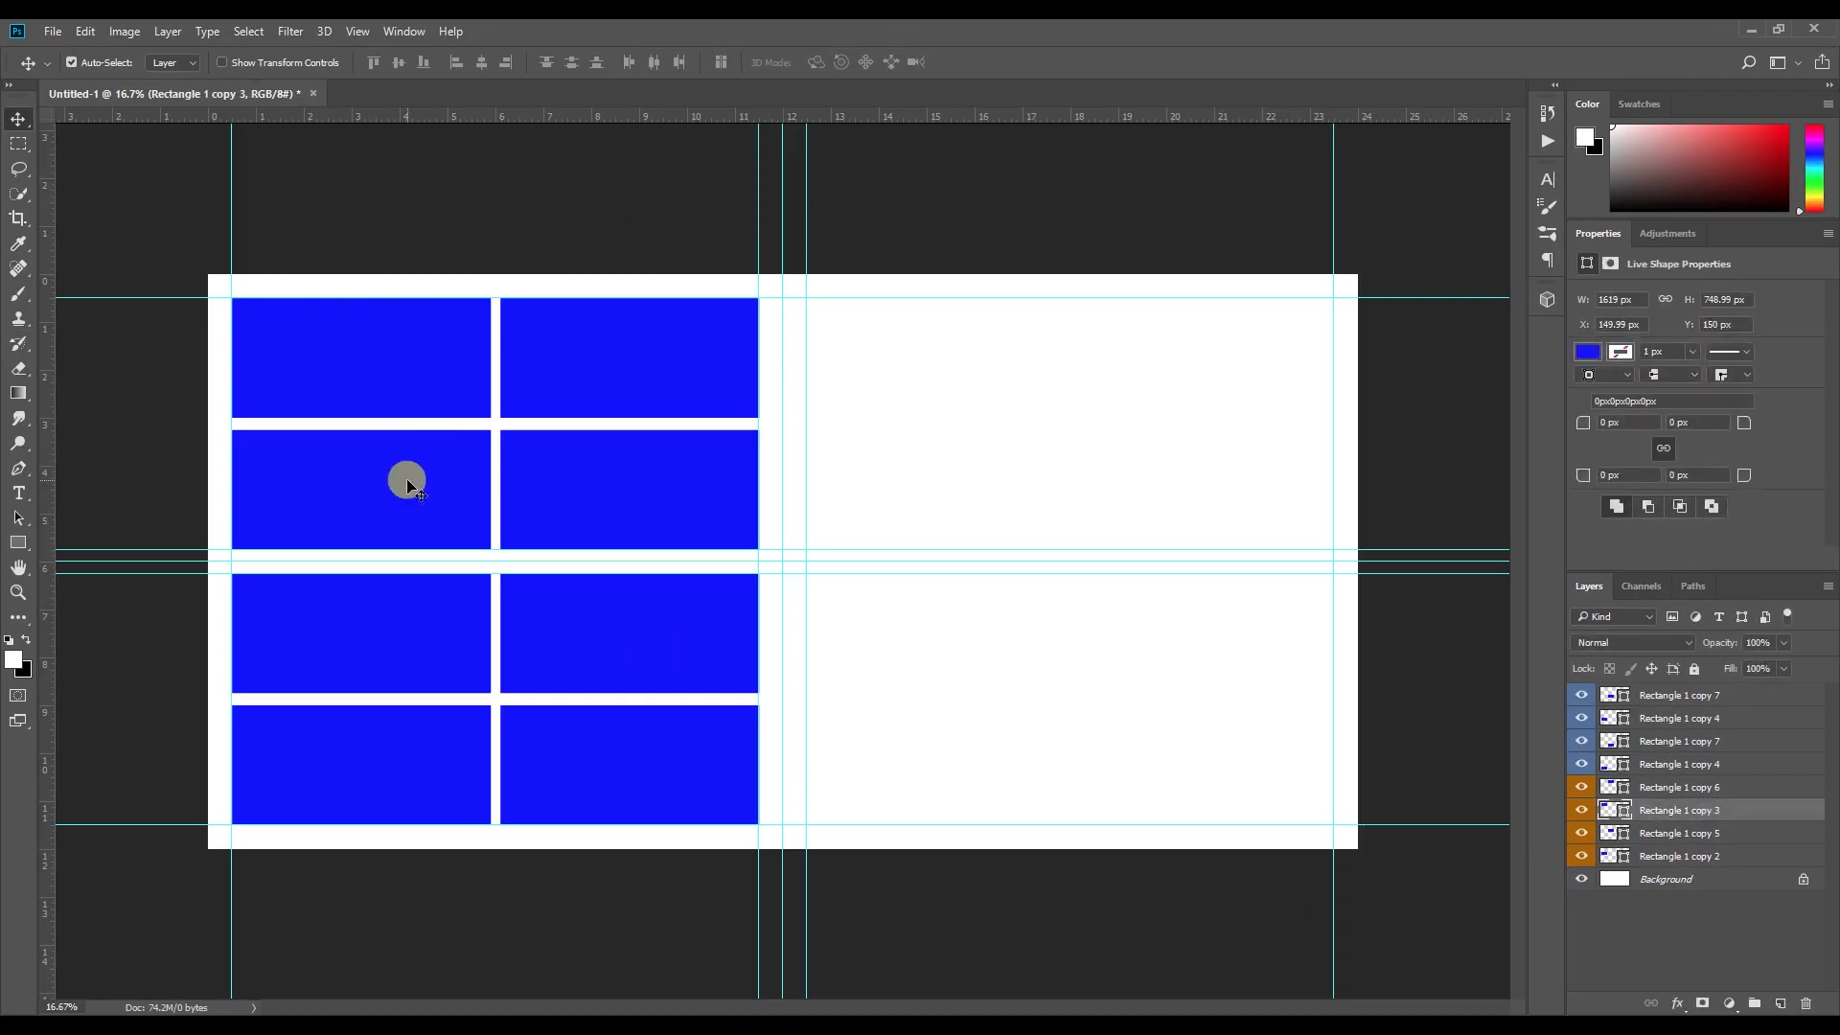
left_click(168, 431, "shift")
left_click(150, 578, "shift")
left_click(144, 707, "shift")
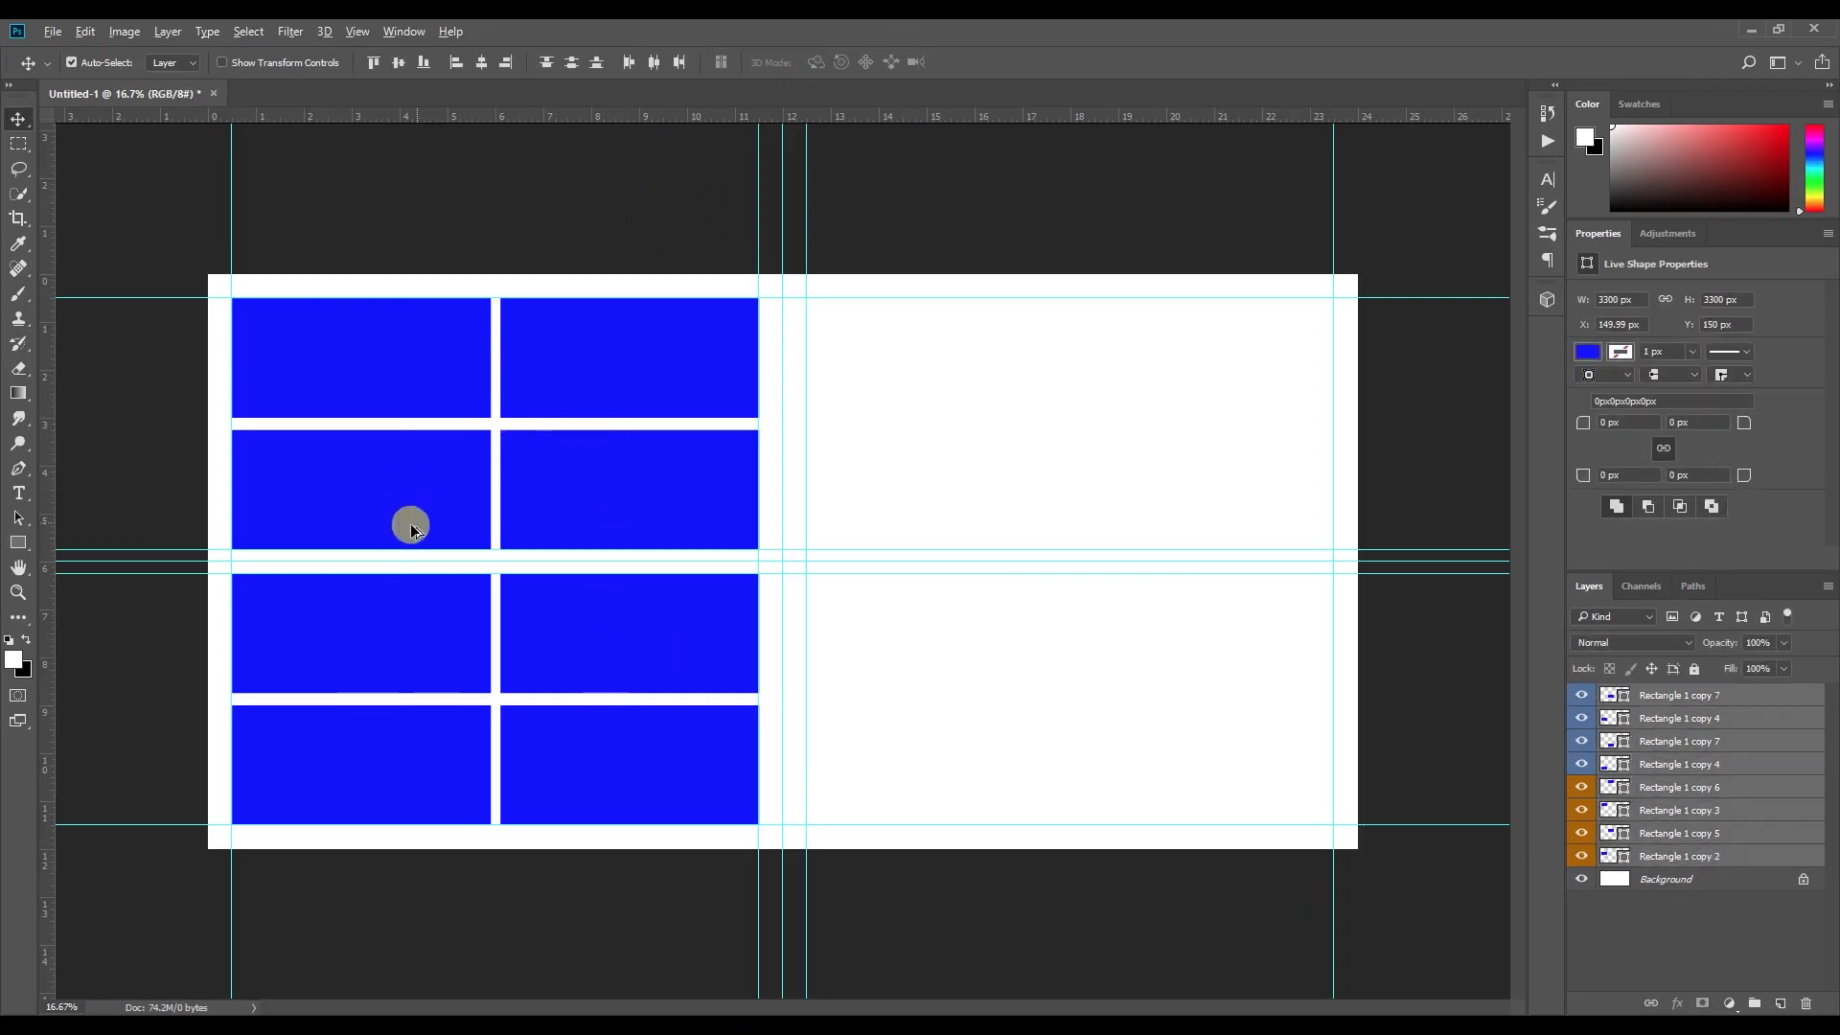
left_click_drag(411, 529, 953, 498)
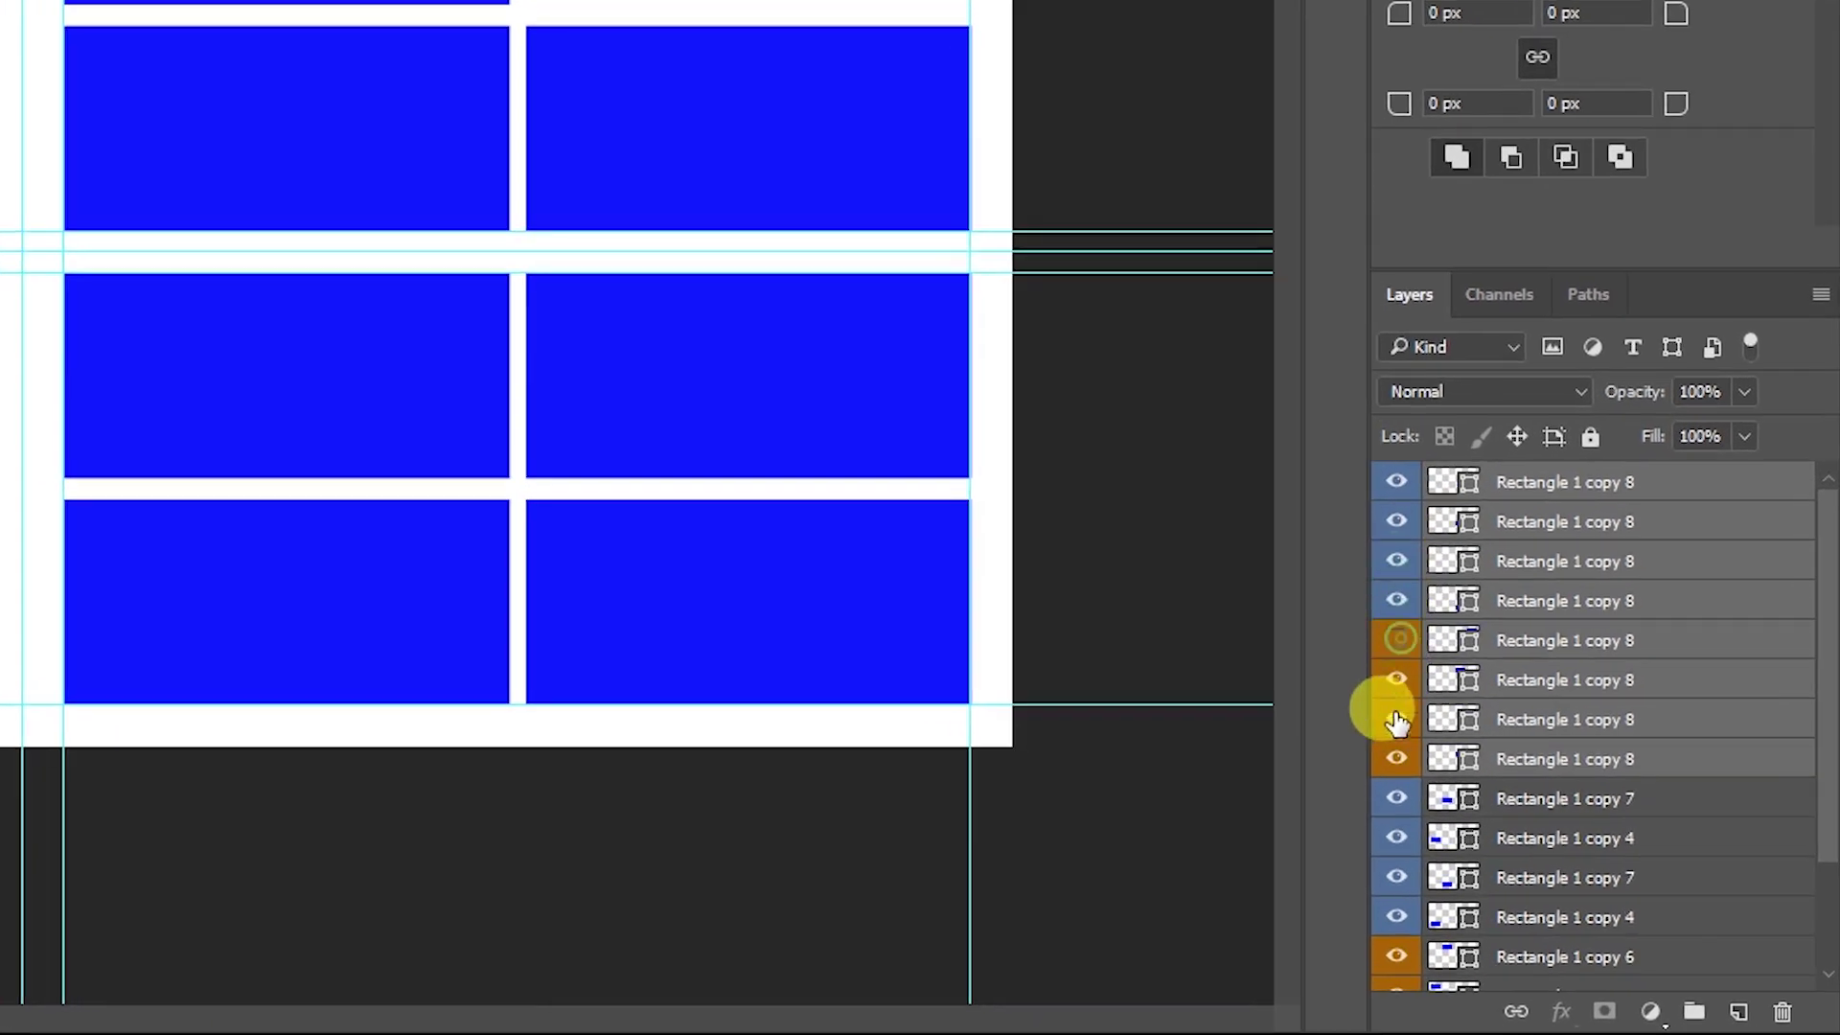
Label the right-page copies yellow and the top four copies red
left_click(1574, 649)
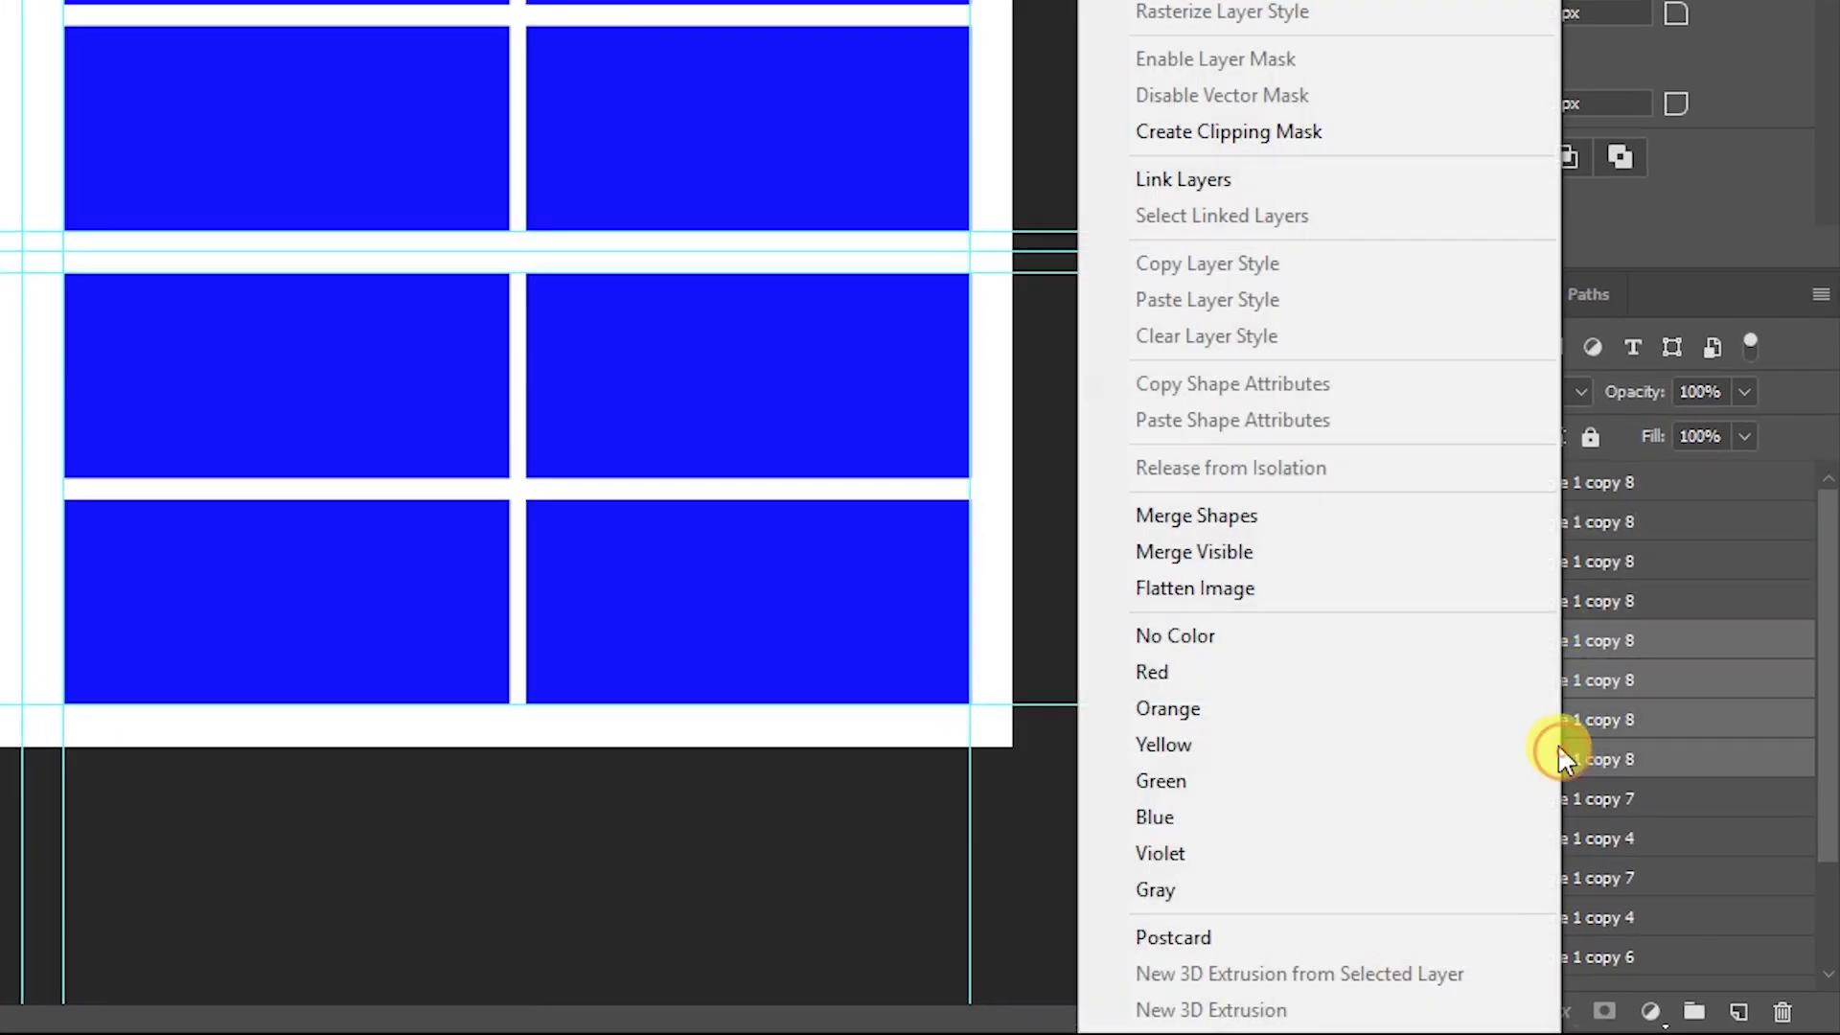
left_click(1285, 744)
left_click(1396, 601)
left_click(1396, 600)
left_click(1533, 601)
left_click(1527, 491, "shift")
right_click(1527, 491)
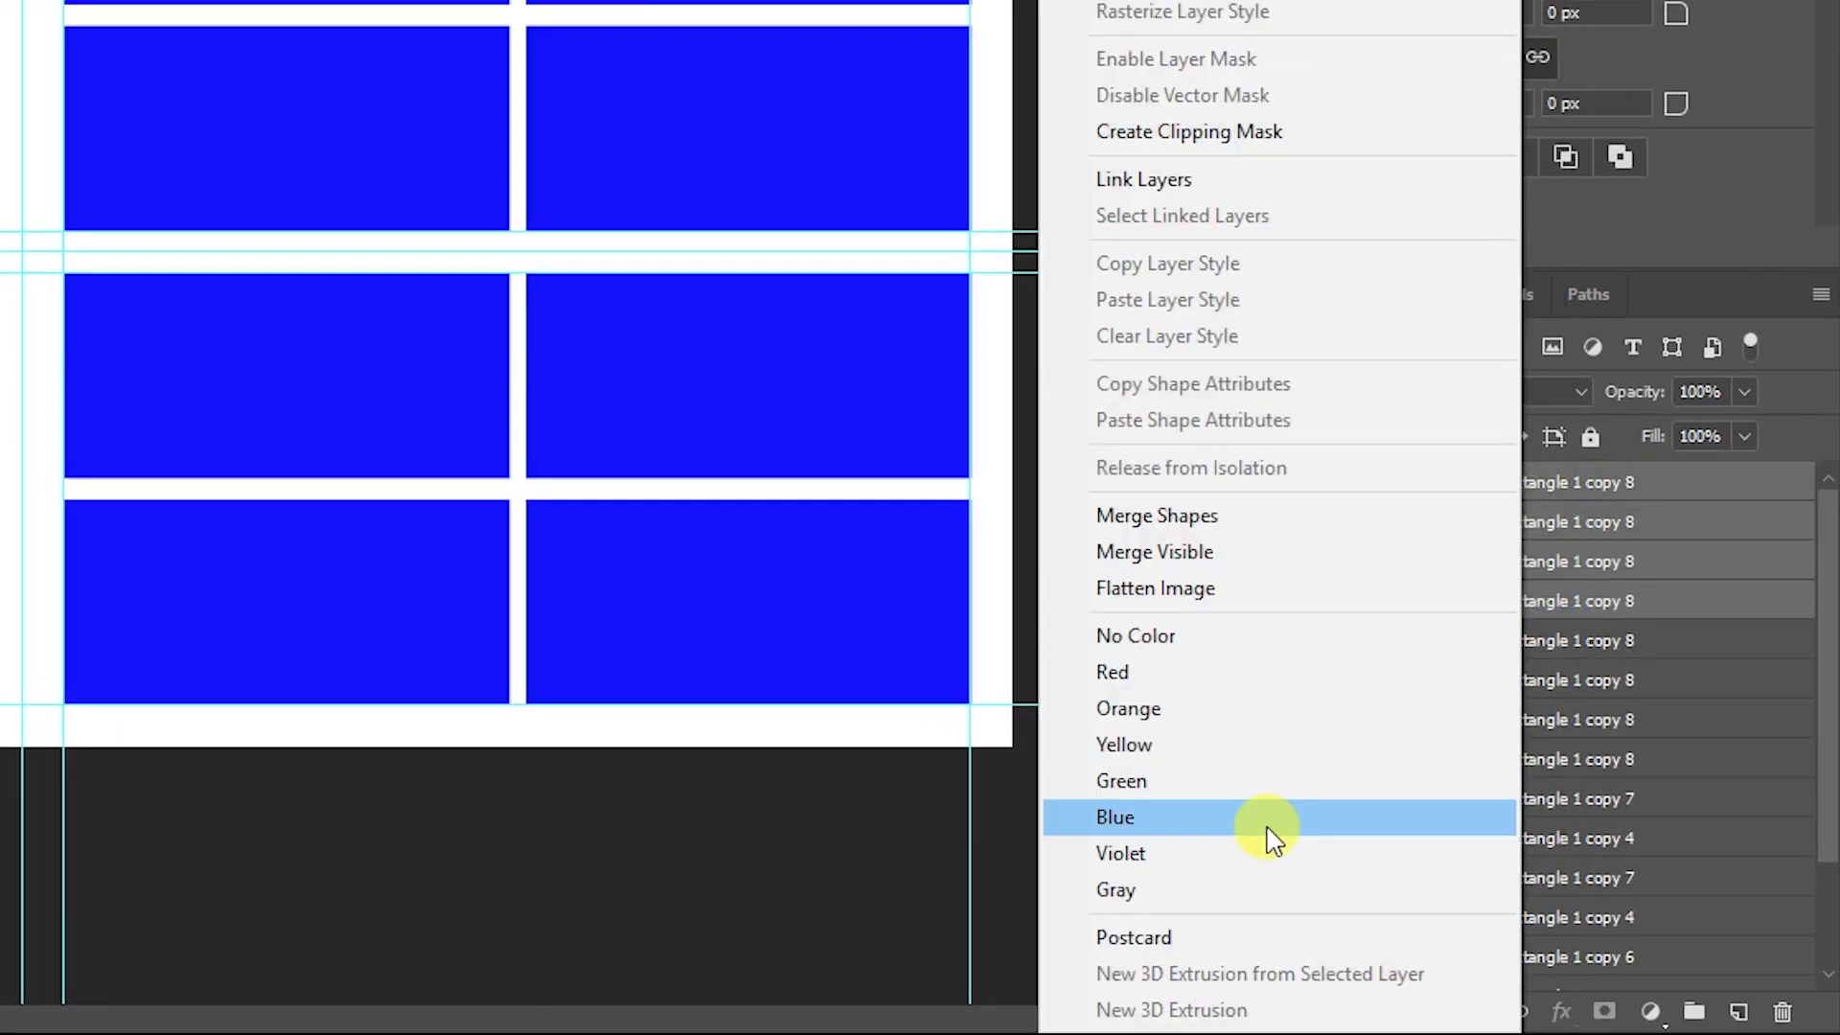
left_click(1240, 686)
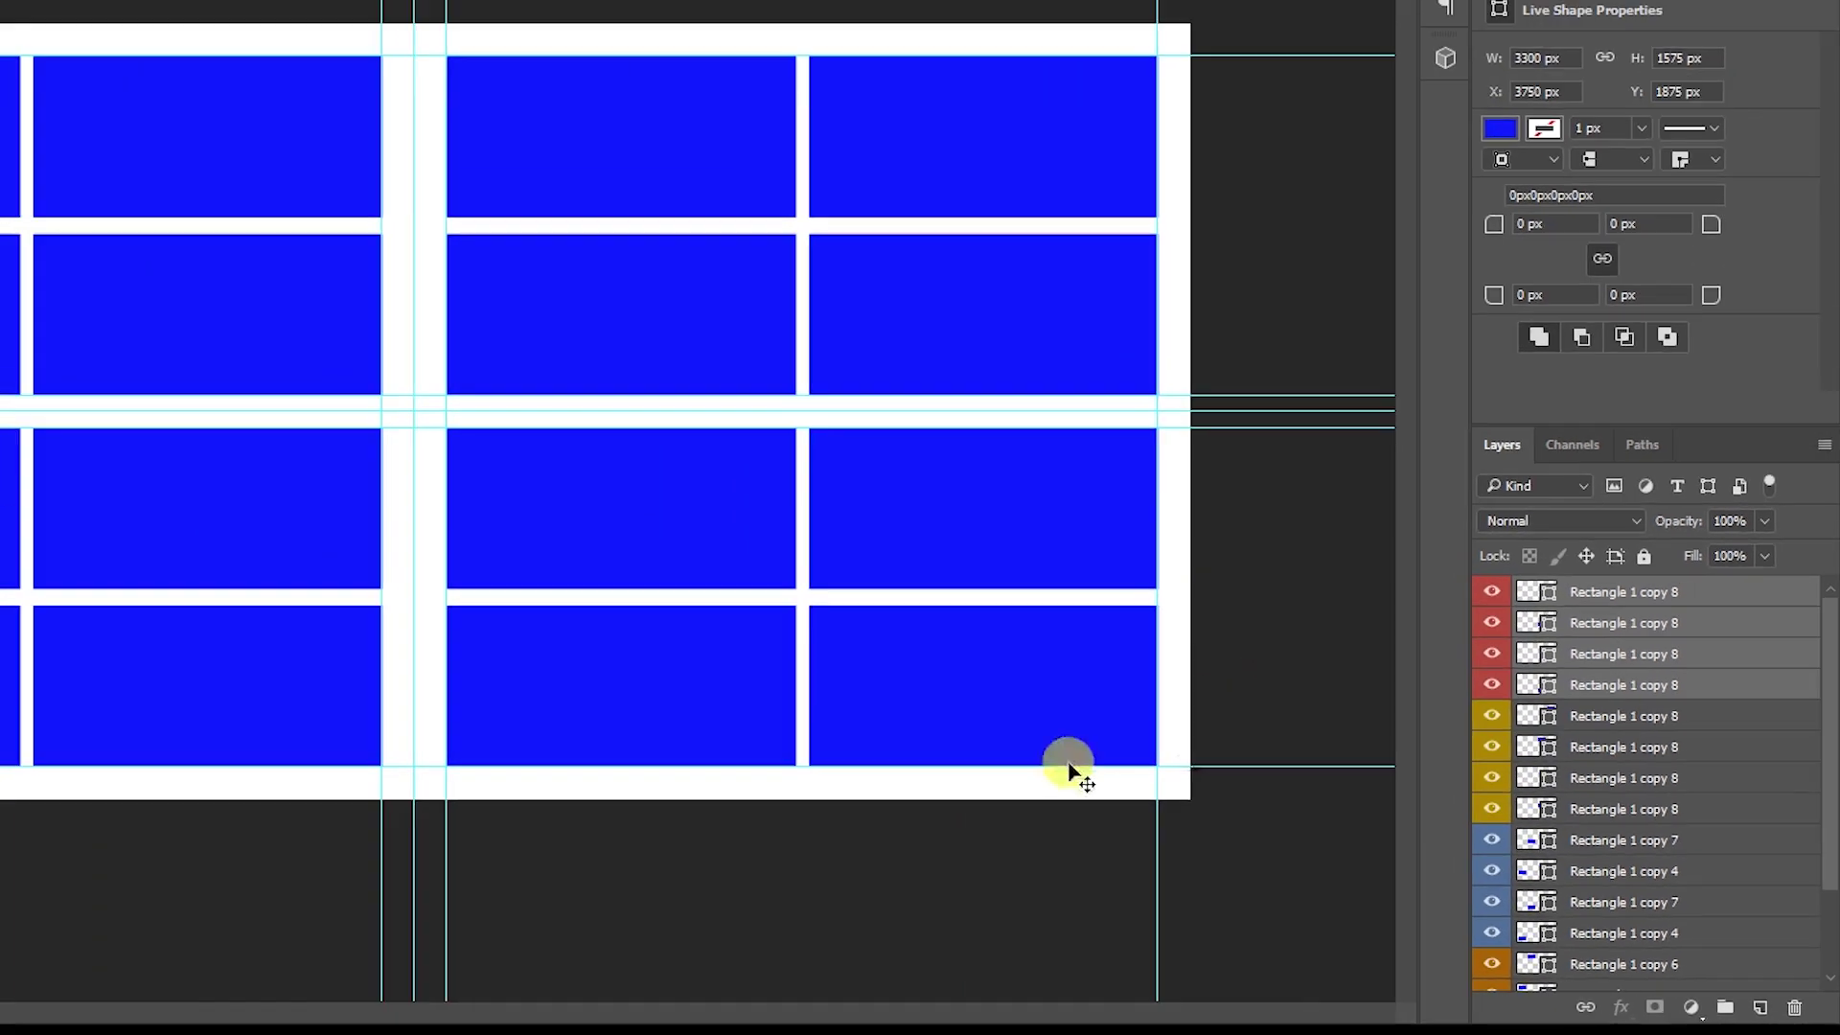
left_click(1016, 820)
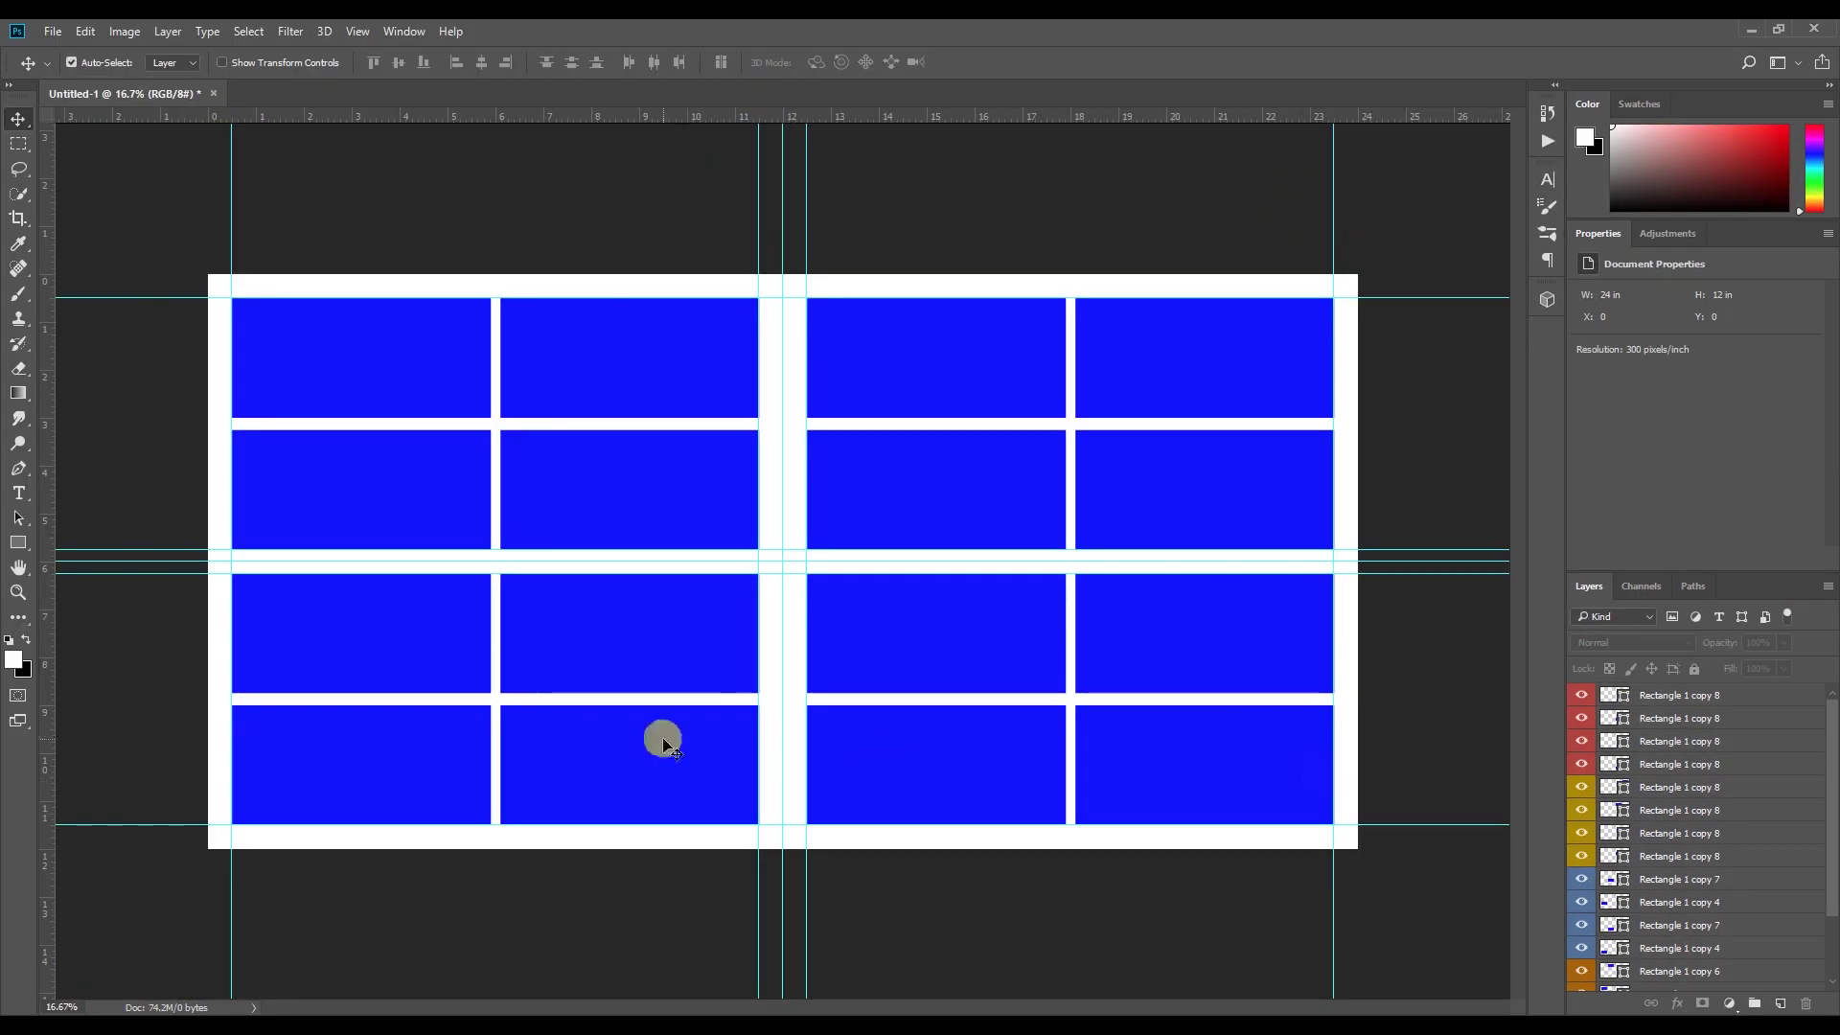
left_click(372, 449, "ctrl")
left_click(365, 427, "ctrl+alt")
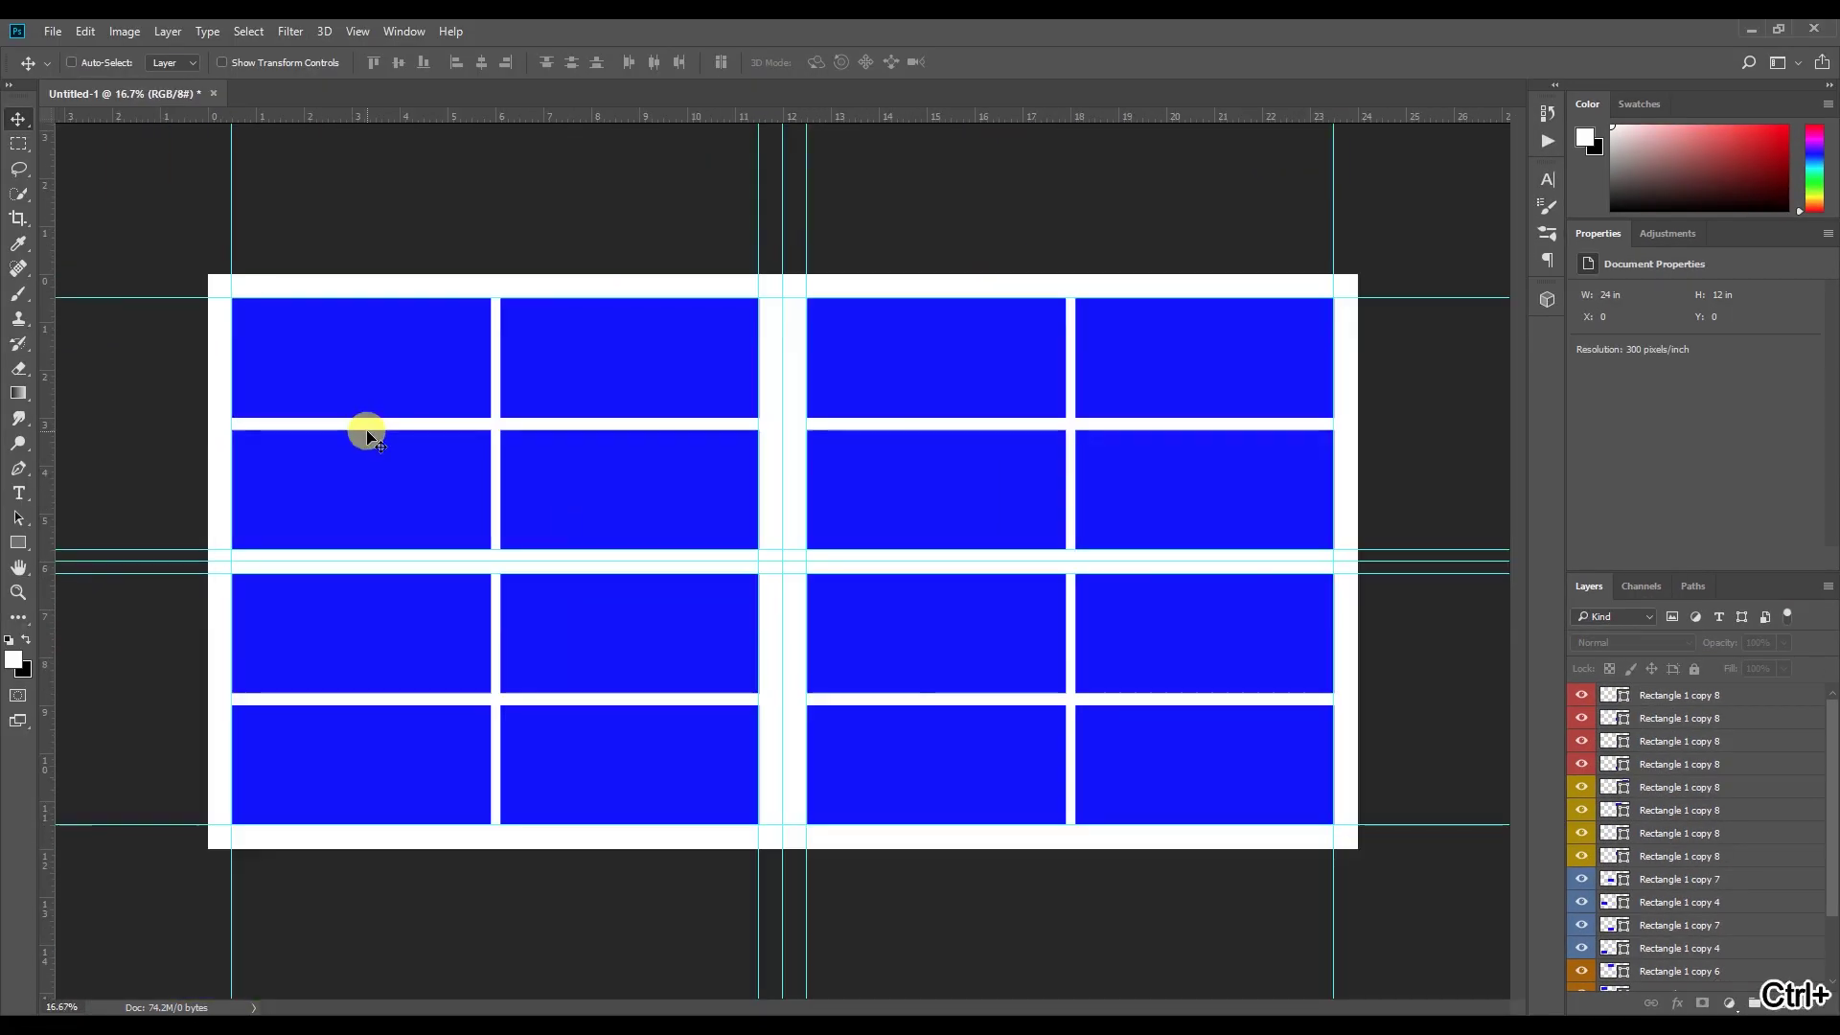
left_click(363, 421, "ctrl+alt")
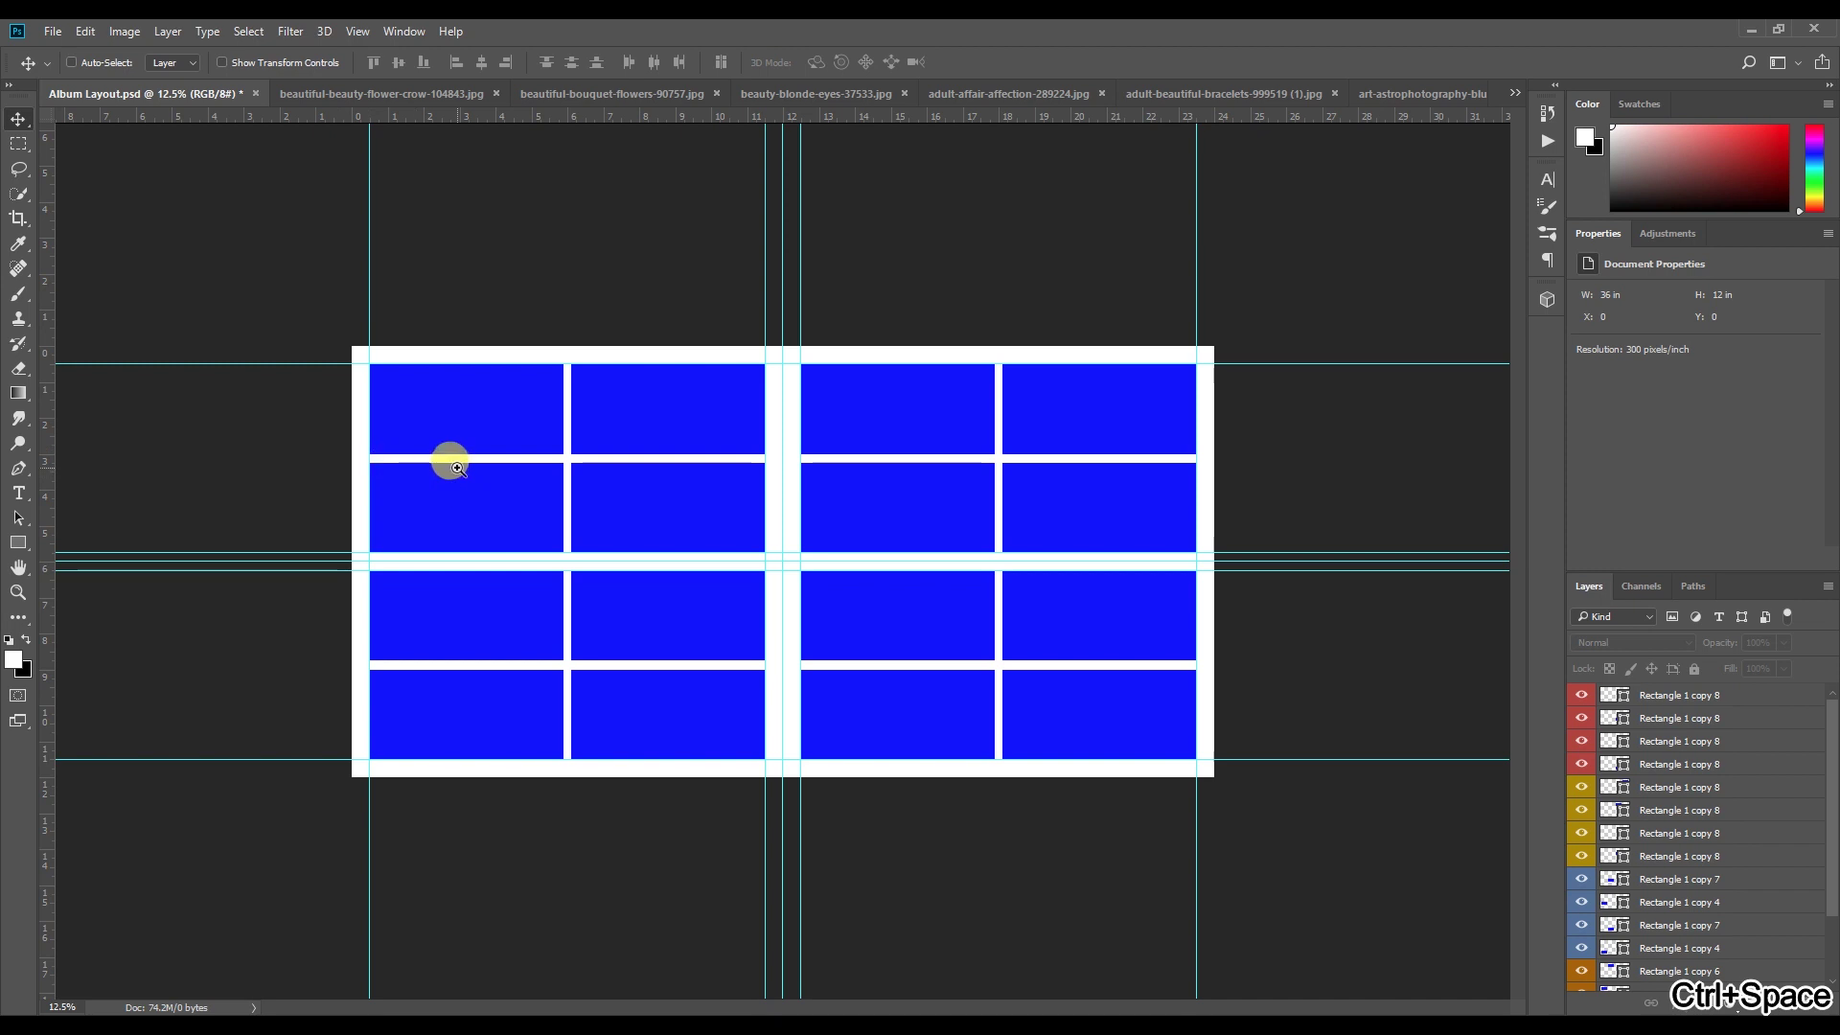
Bring the flower-crown photo into Album Layout and shift it across the top cells
left_click(457, 467, "ctrl")
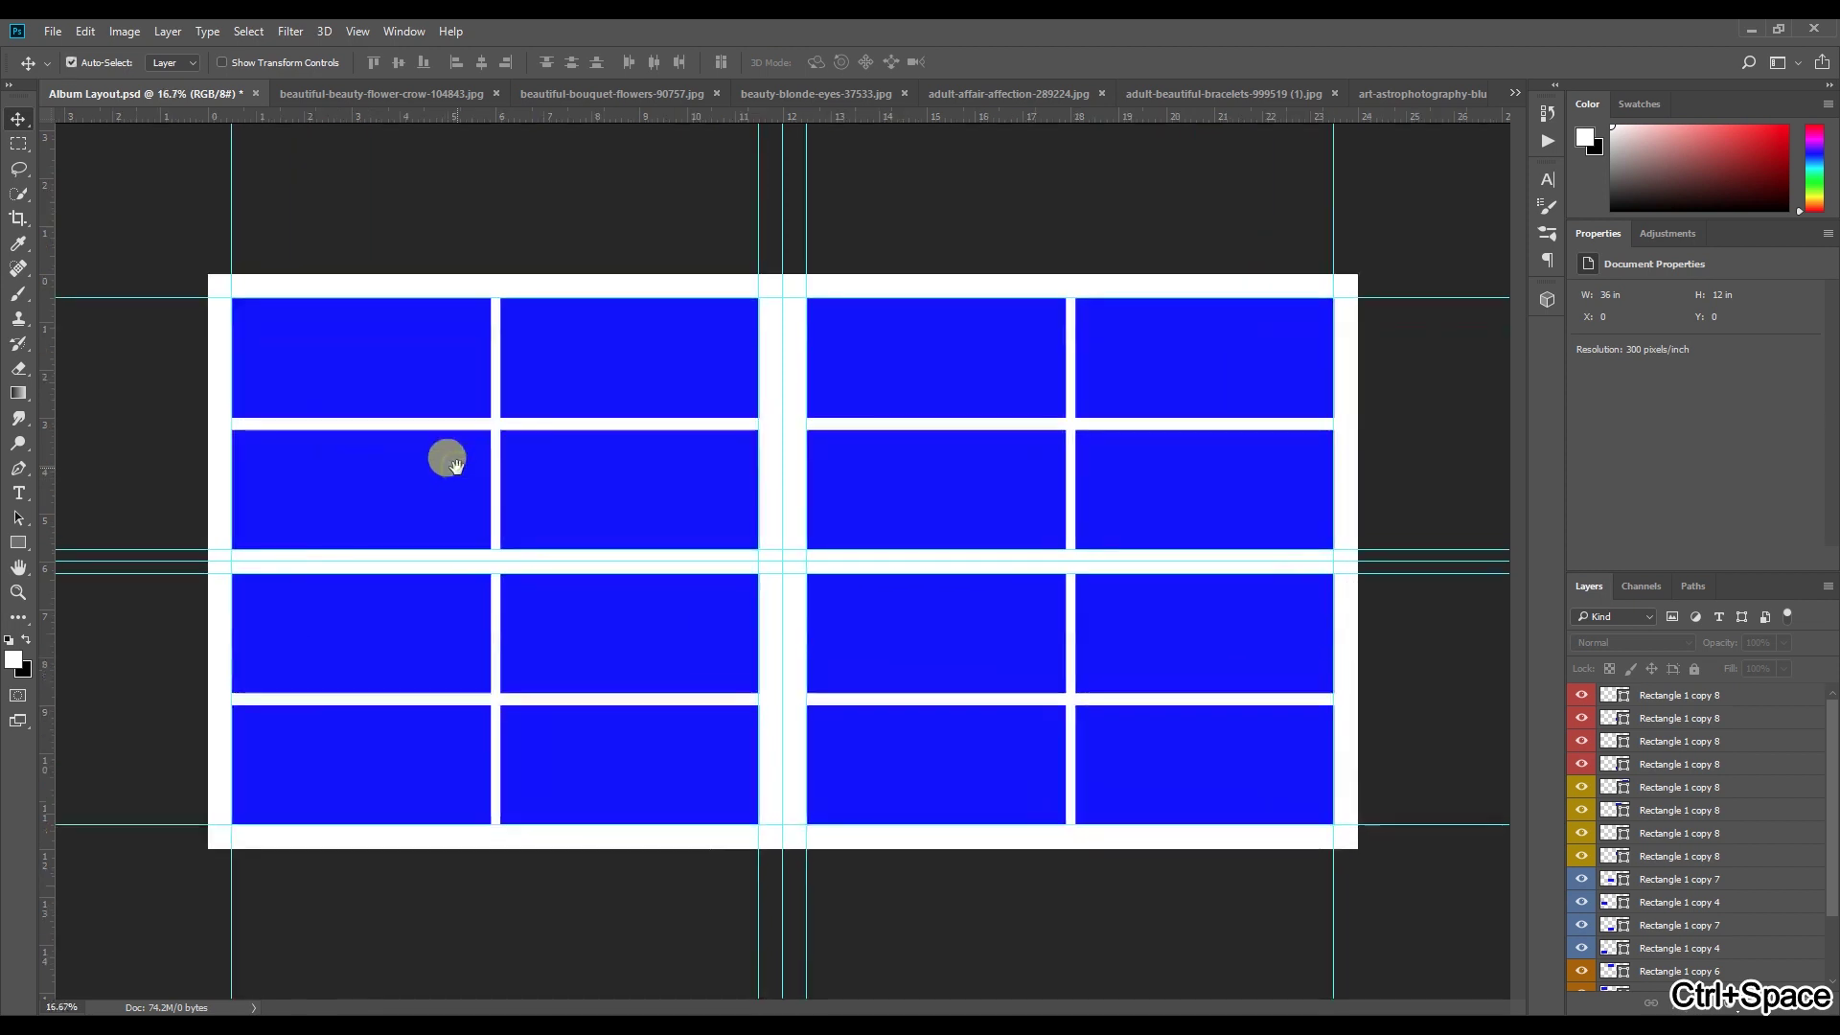
left_click(360, 93)
left_click_drag(112, 106, 437, 301)
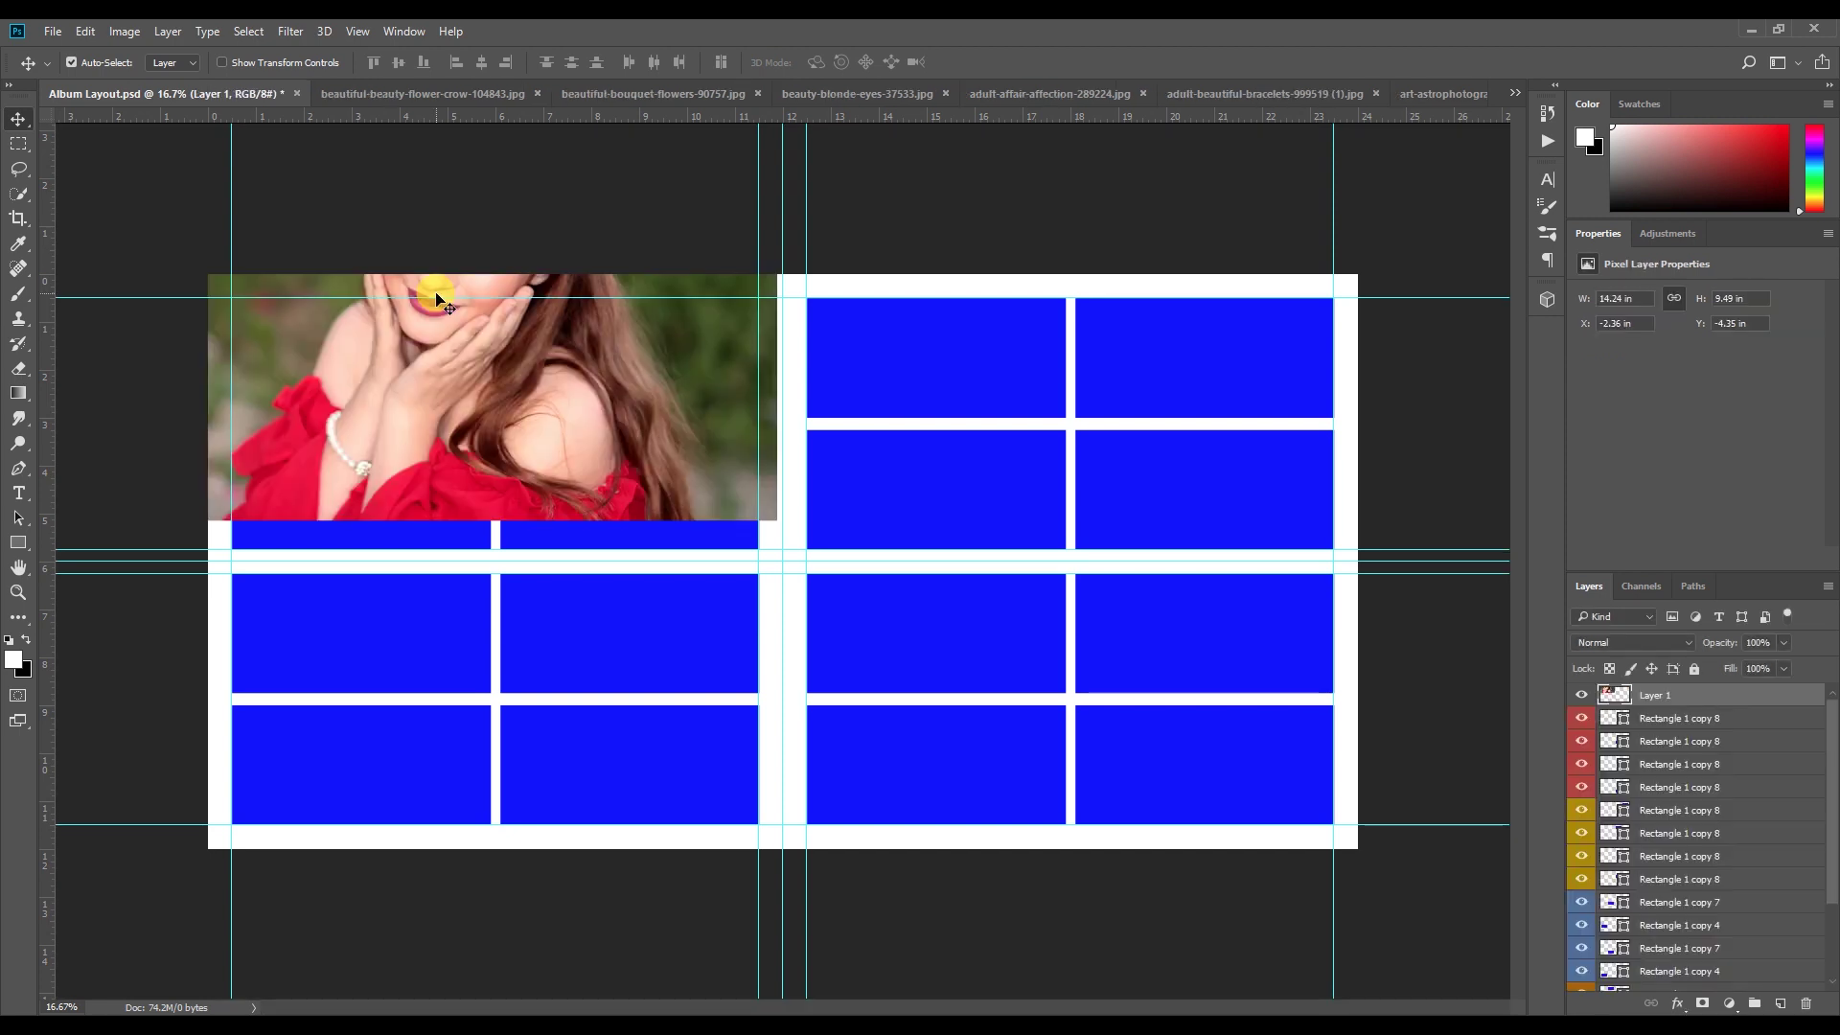
left_click_drag(487, 422, 887, 445)
Move Layer 1 just above Rectangle 1 copy 3 and clip it to that rectangle
left_click(355, 379)
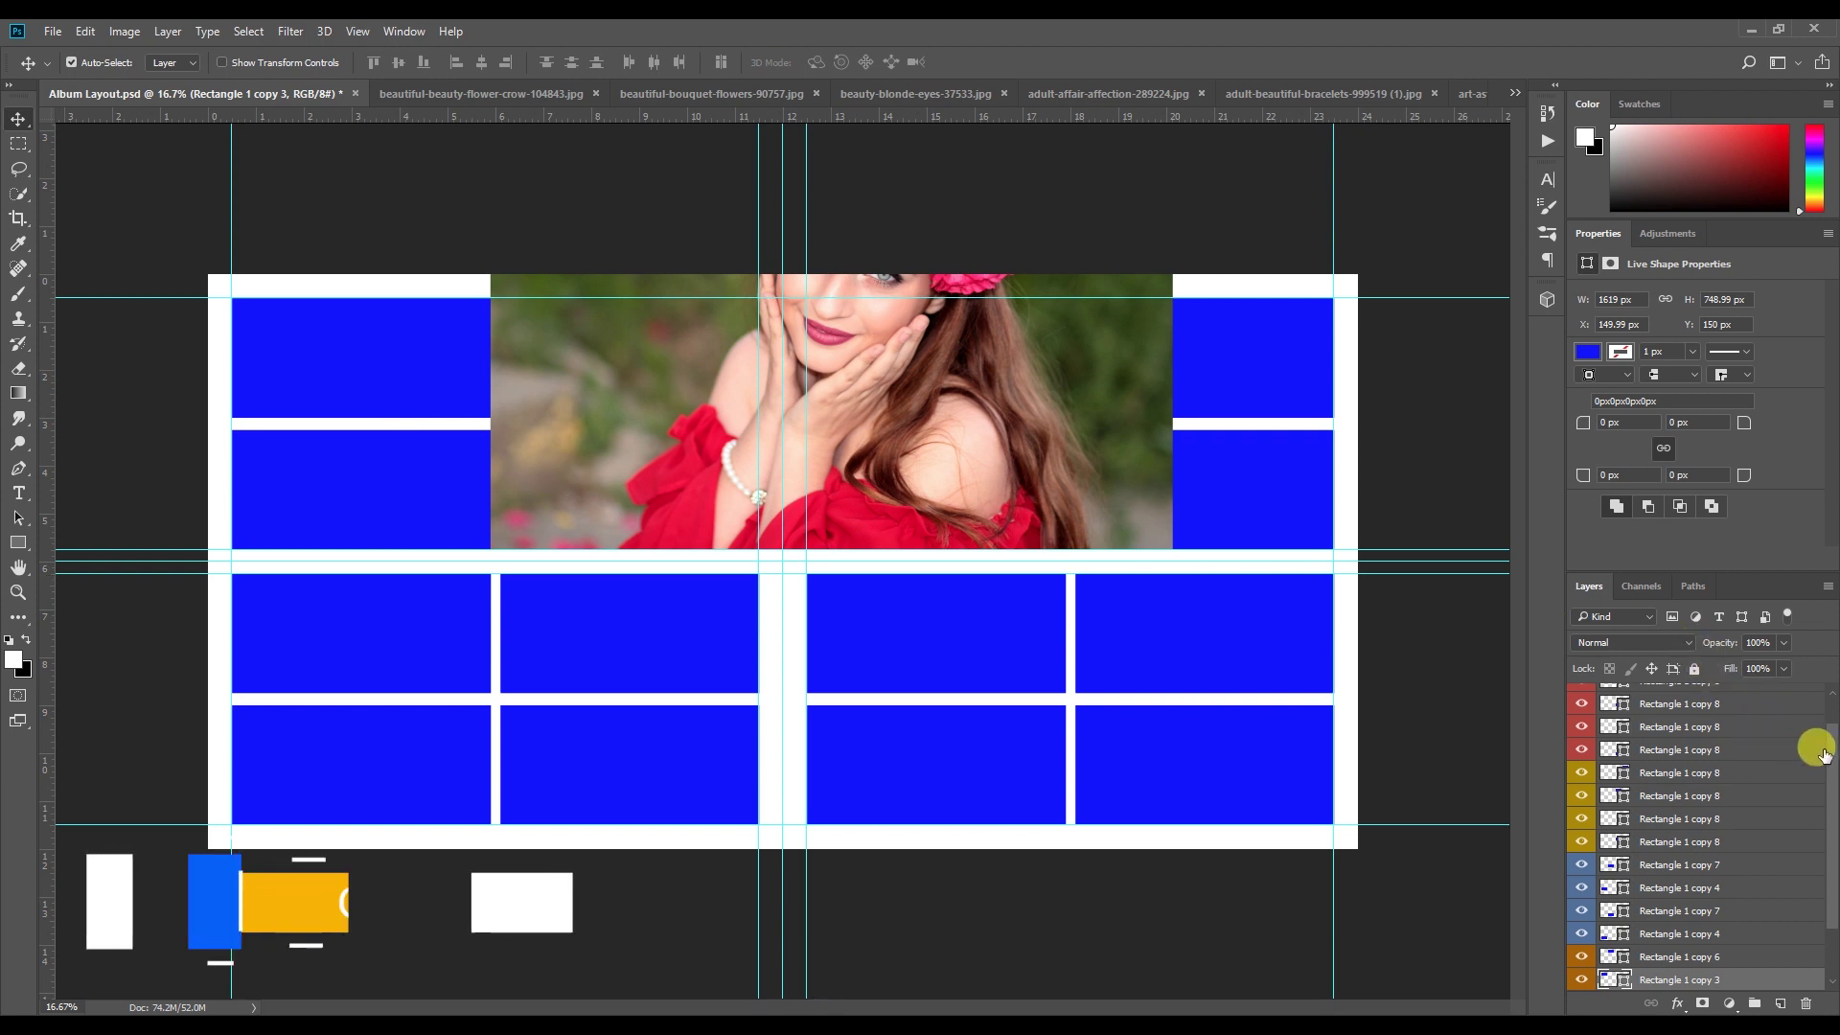
left_click_drag(1831, 751, 1833, 720)
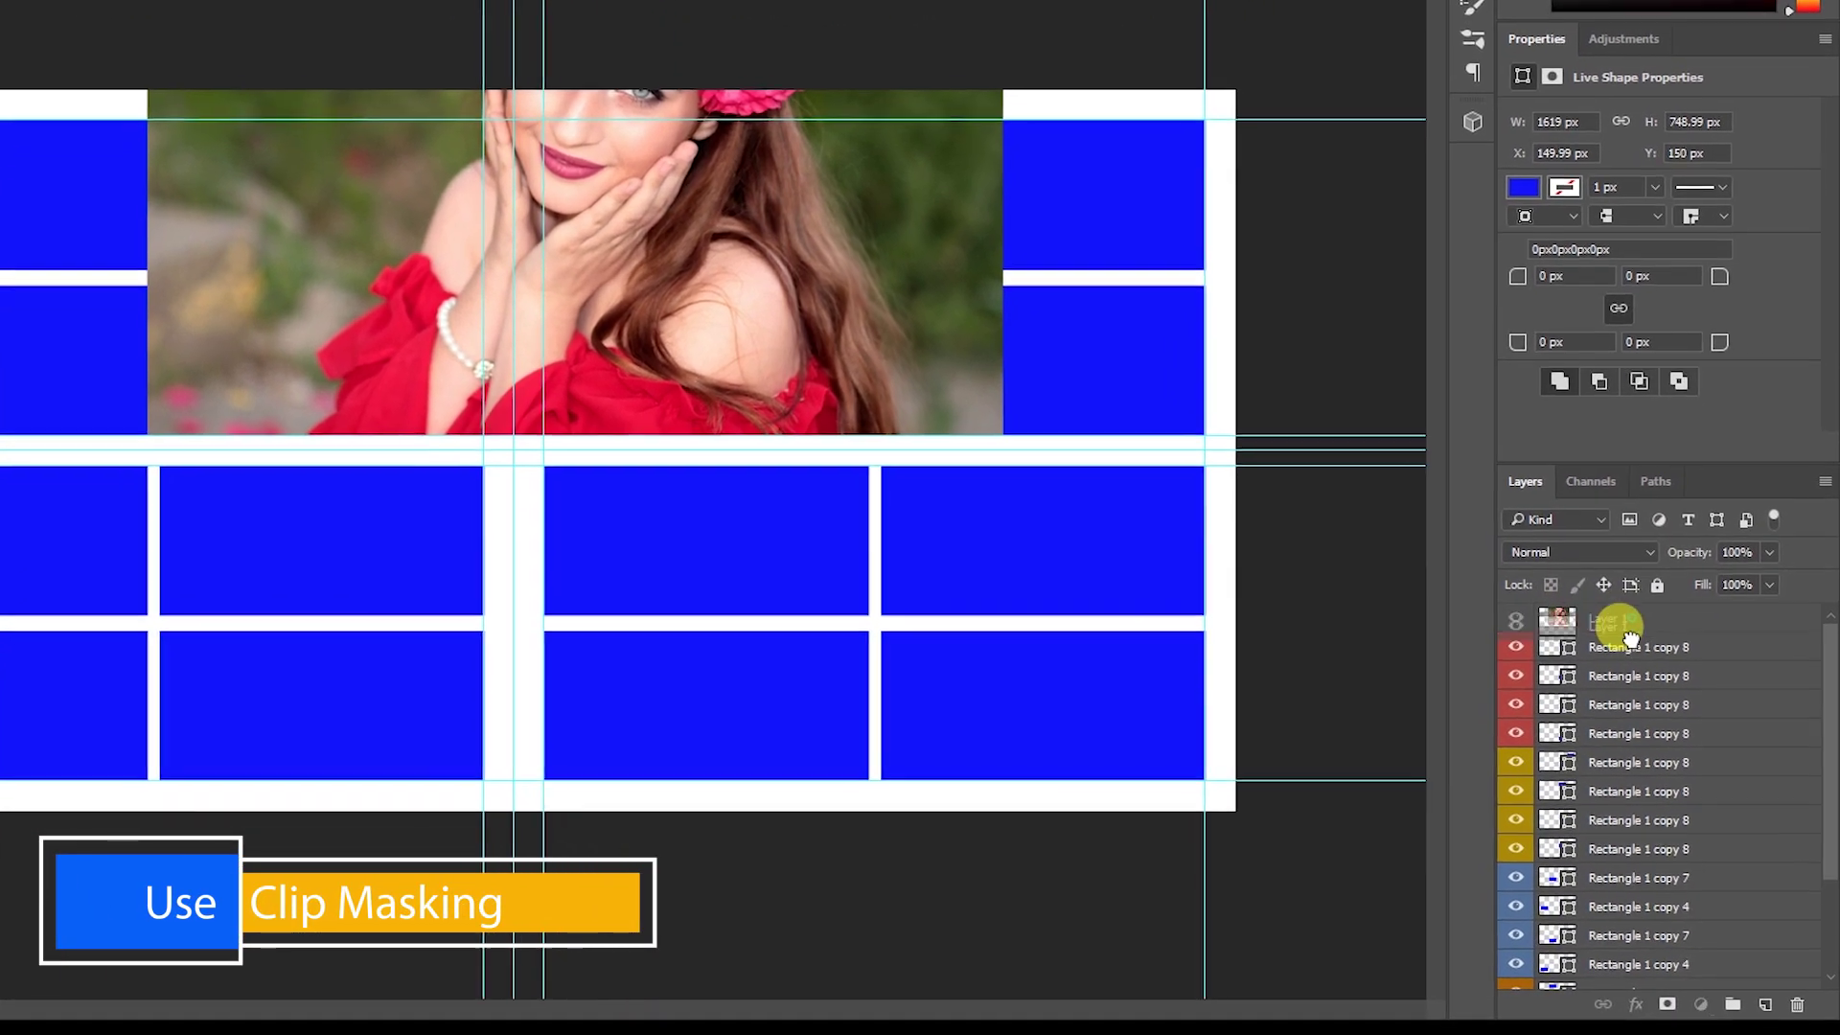
left_click_drag(1629, 632, 1624, 821)
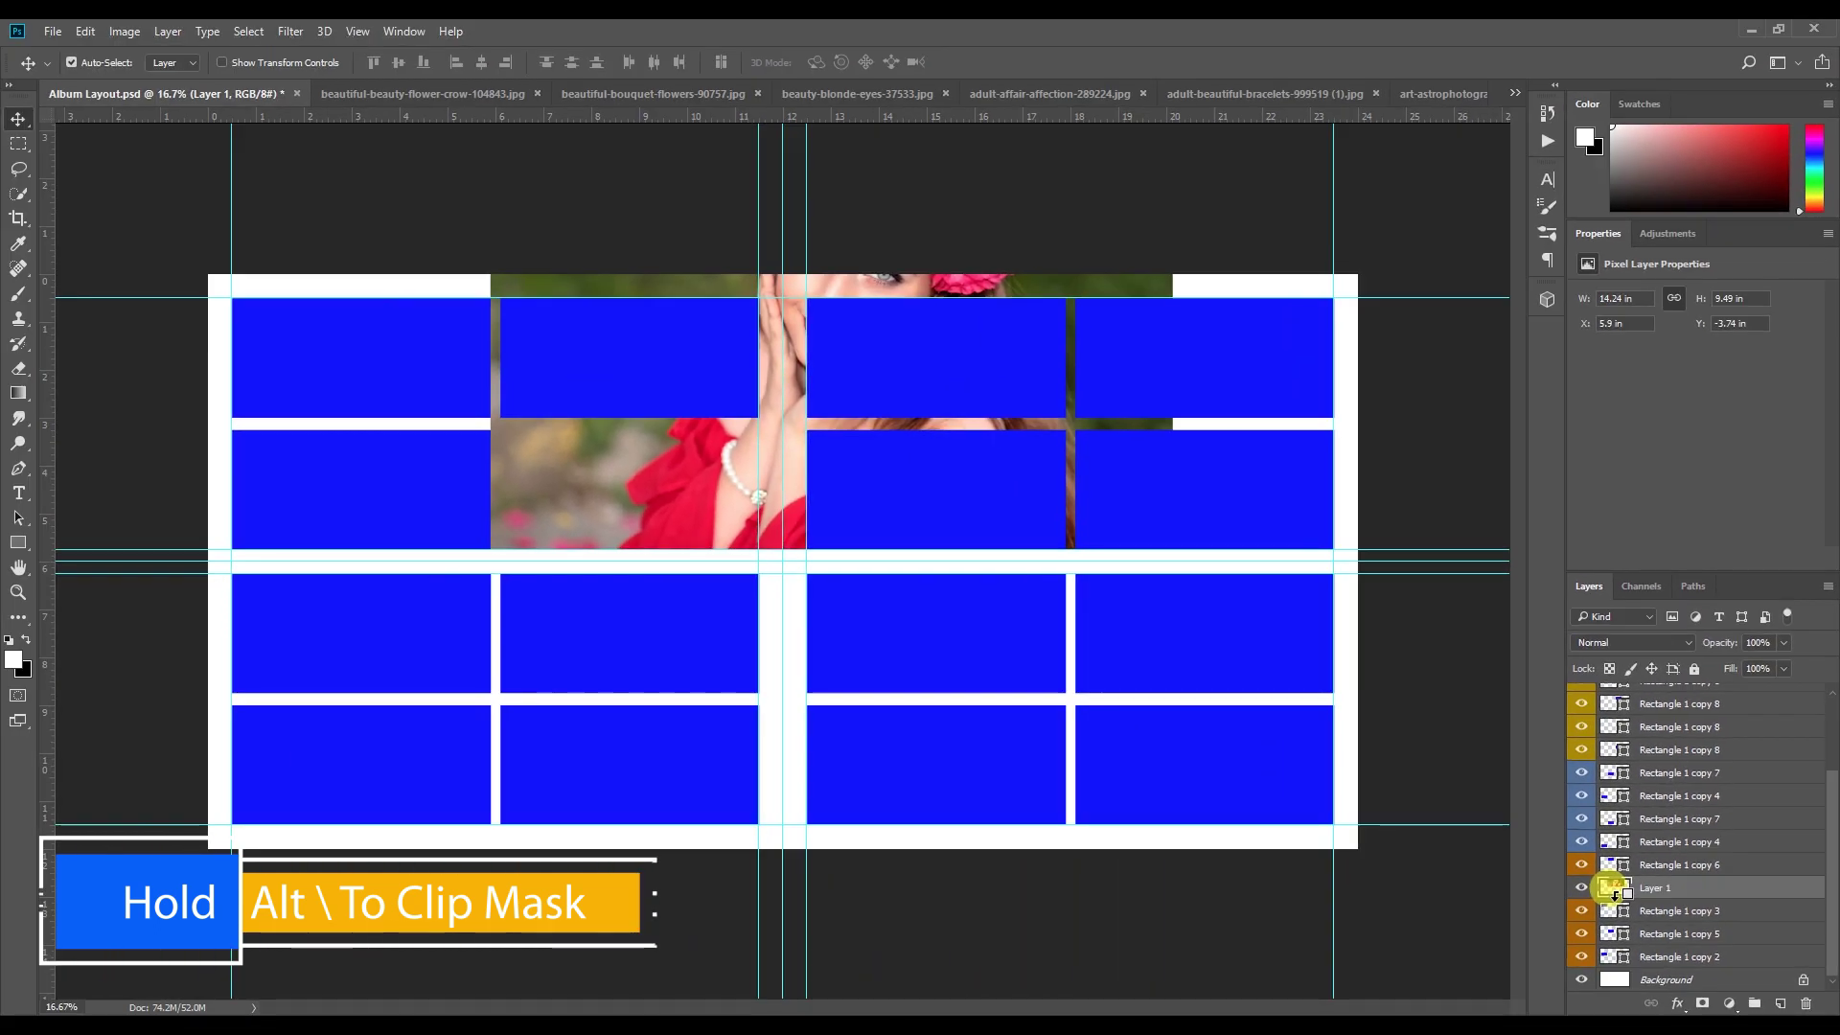
left_click(1615, 895, "alt")
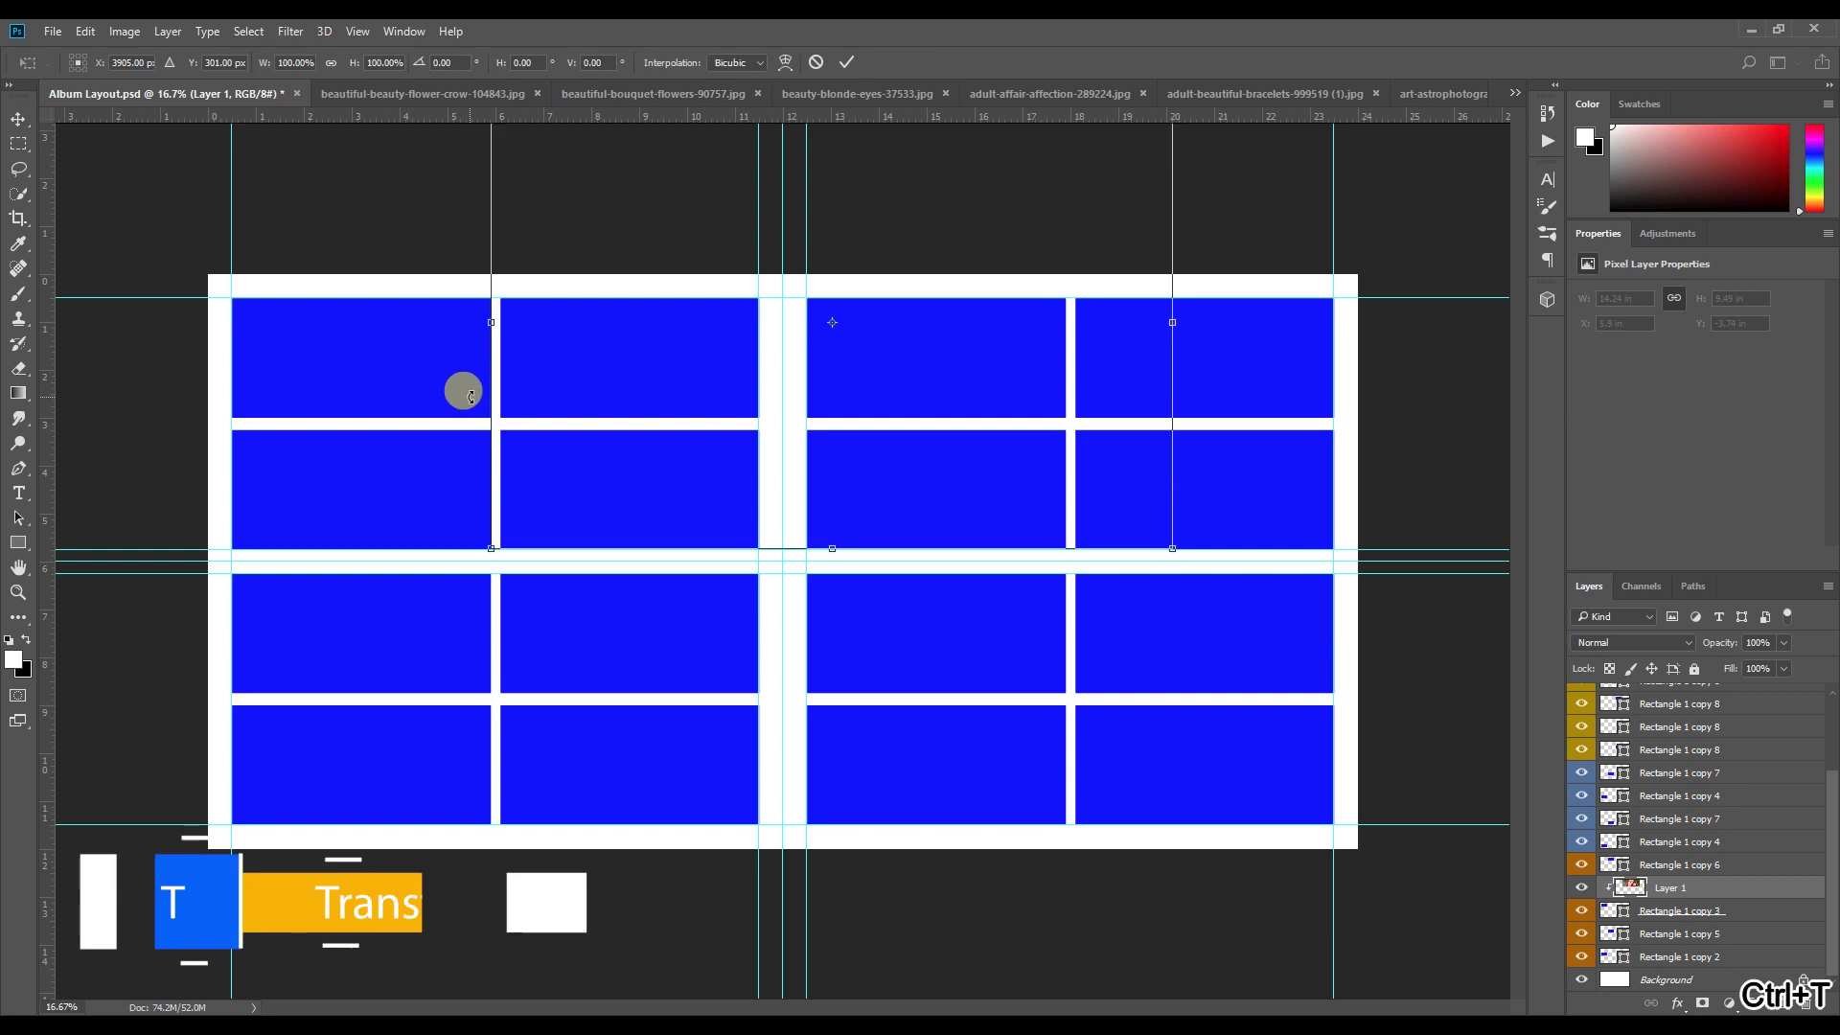
Scale the flower-crown photo to about 38.6% (5.49 × 3.66 in) inside the top-left cell
key("ctrl+t")
left_click_drag(762, 412, 517, 598)
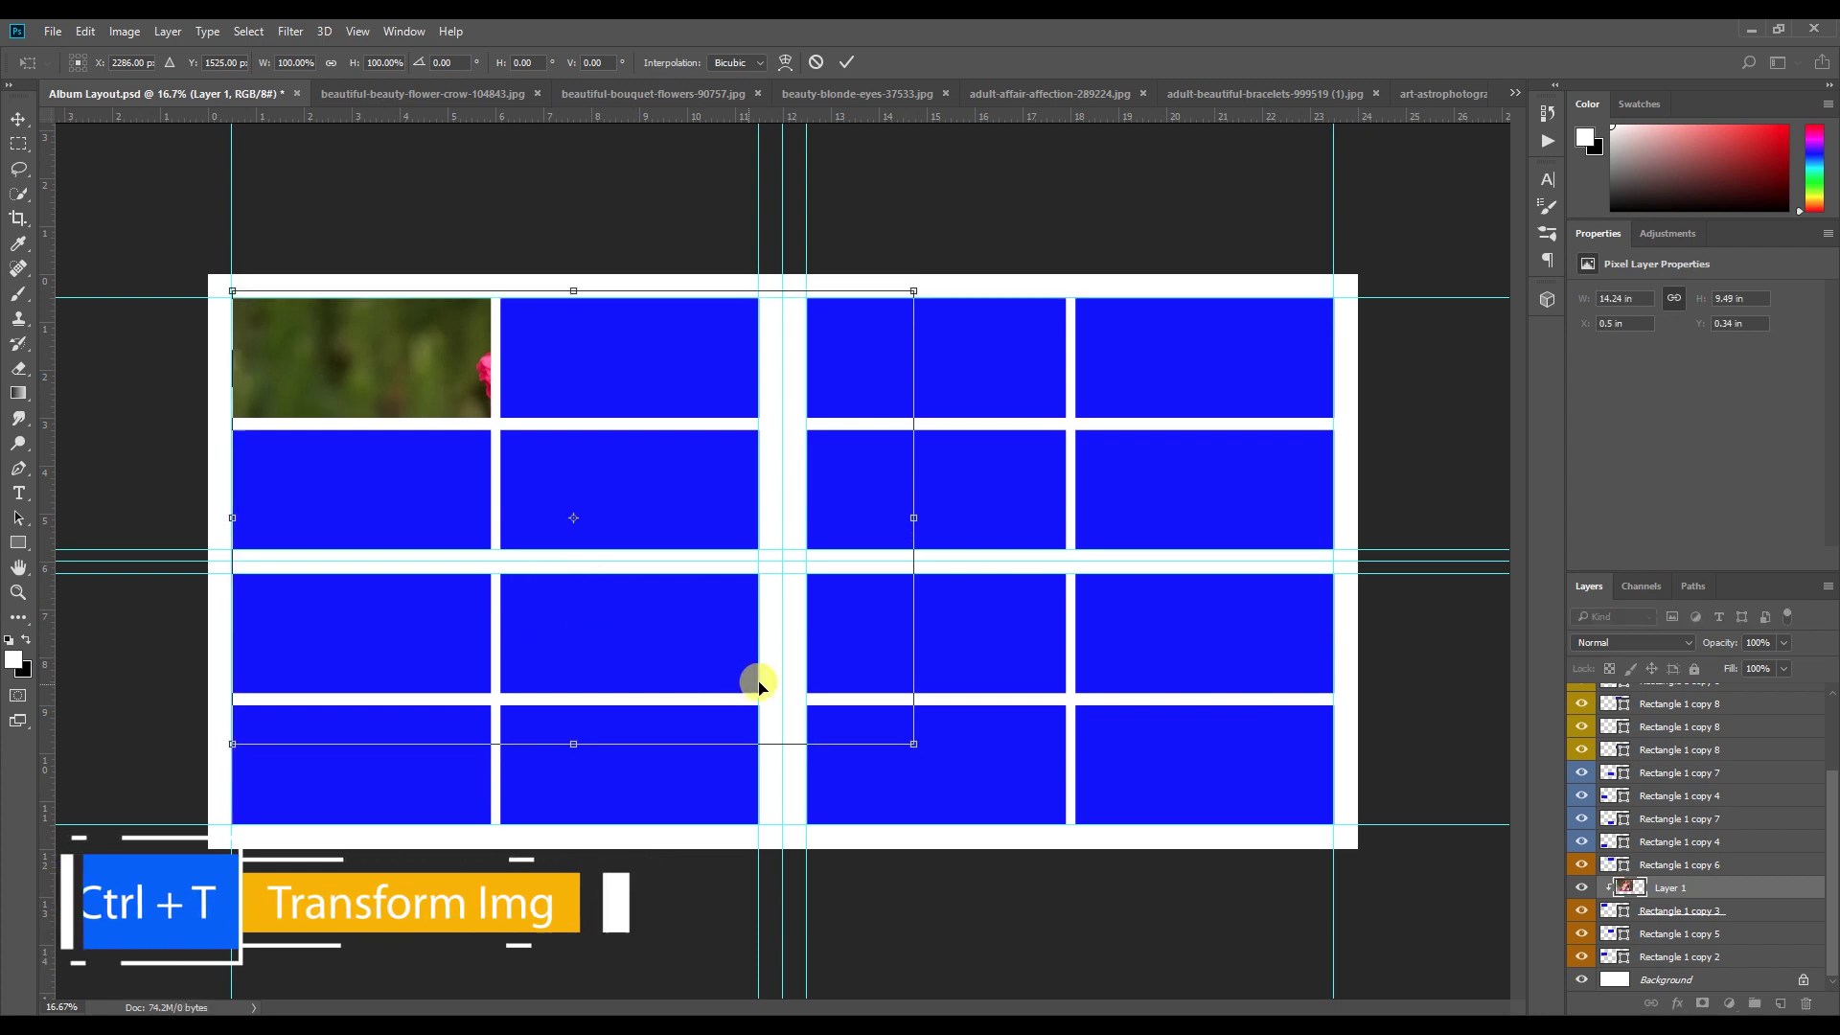
left_click_drag(907, 741, 486, 466)
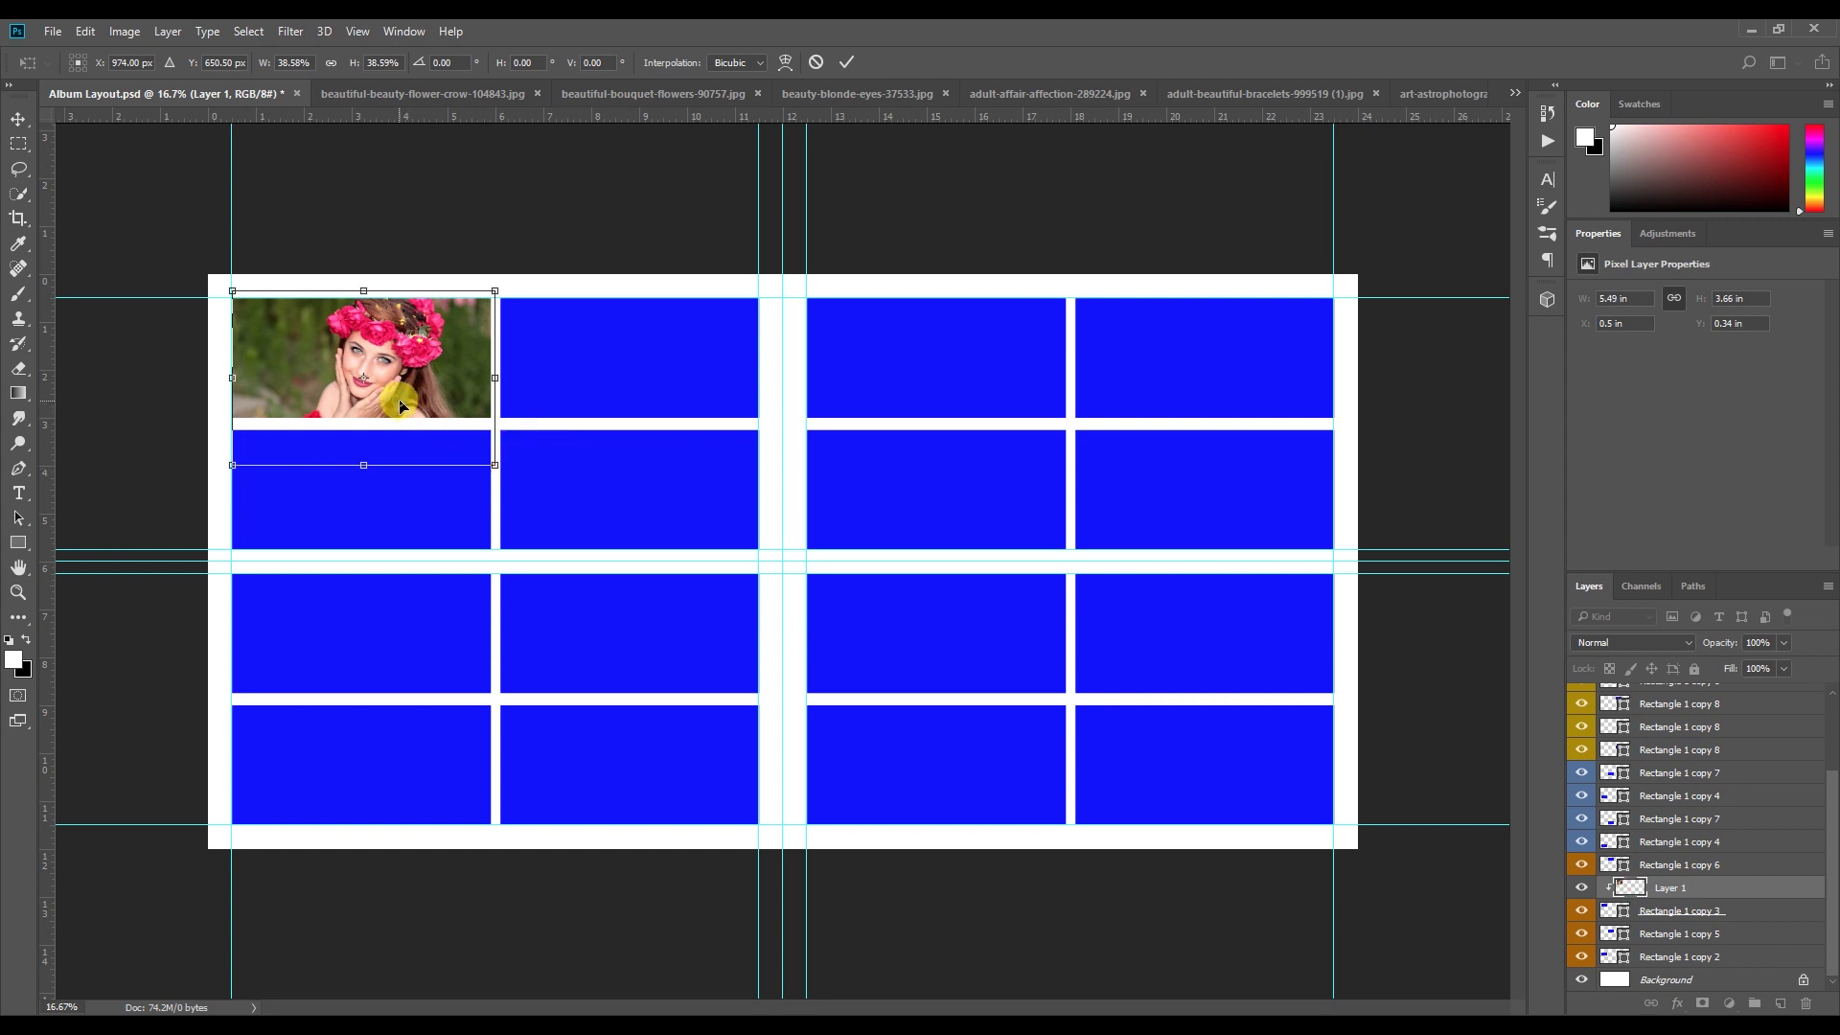
key("shift+Left")
key("shift+Left")
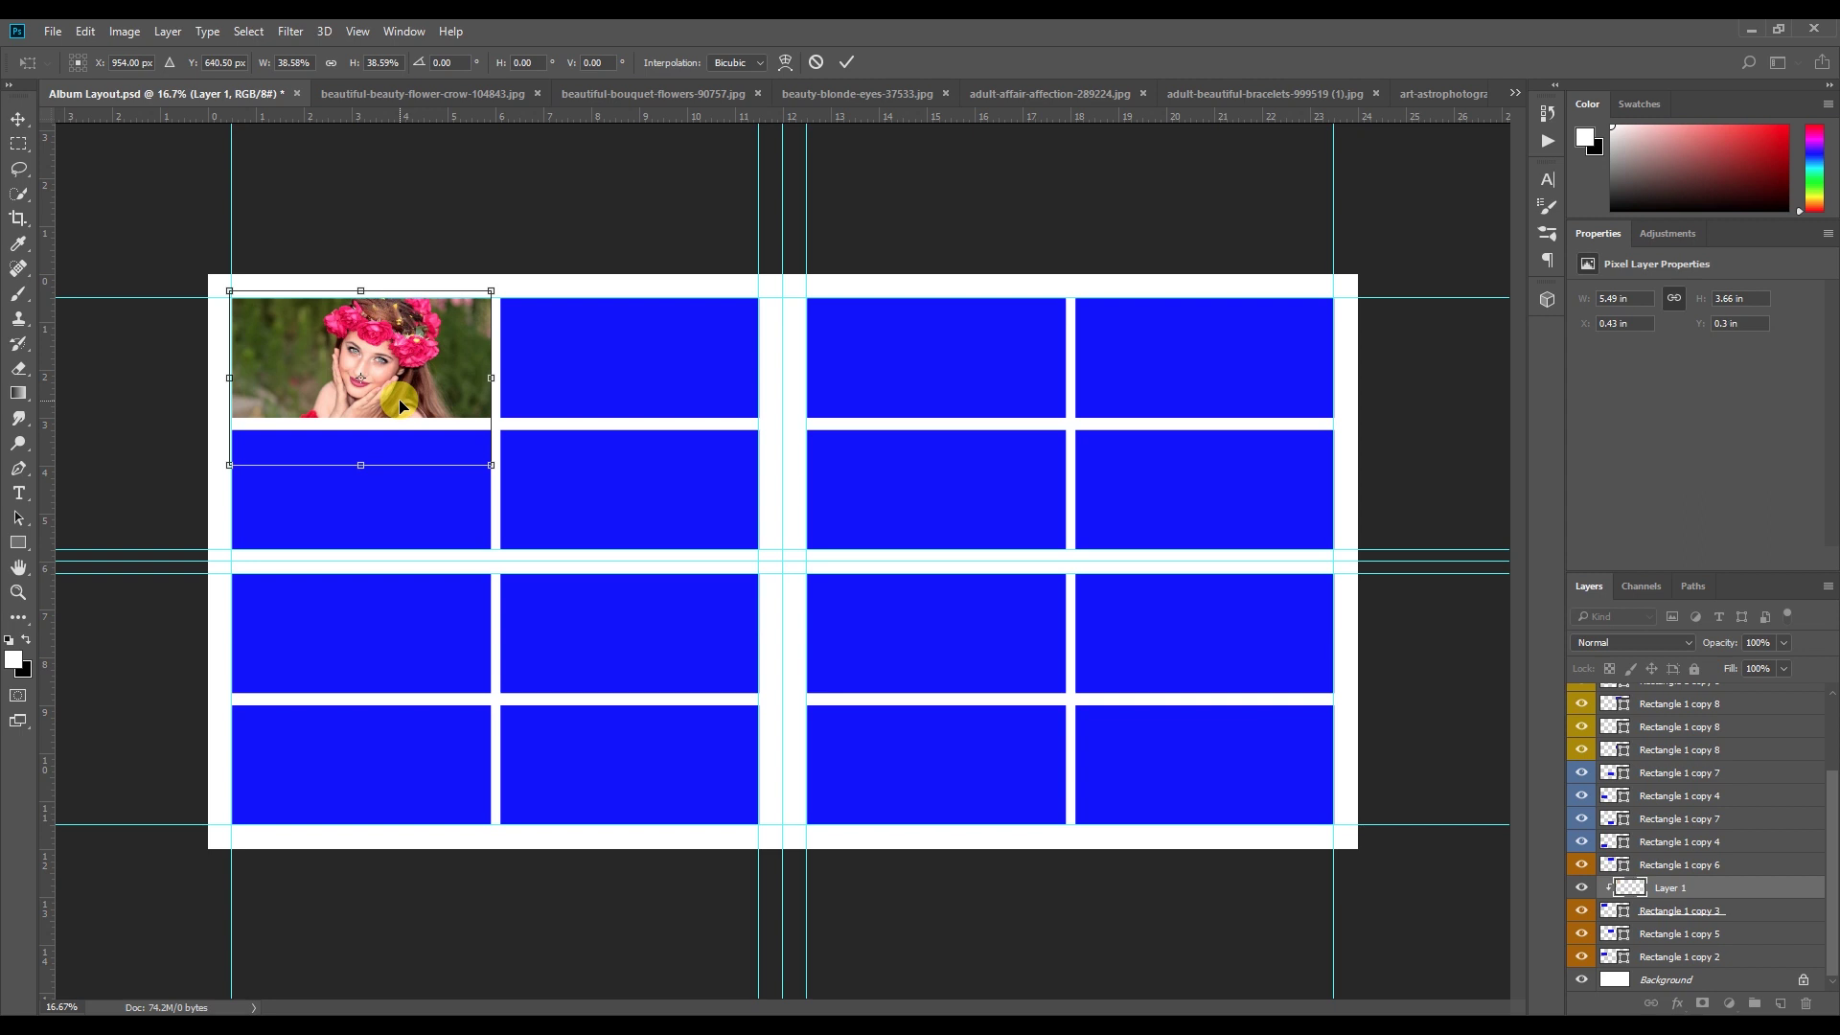
Close the flower-crown document and place the red-scarf photo in the second top cell
left_click(462, 98)
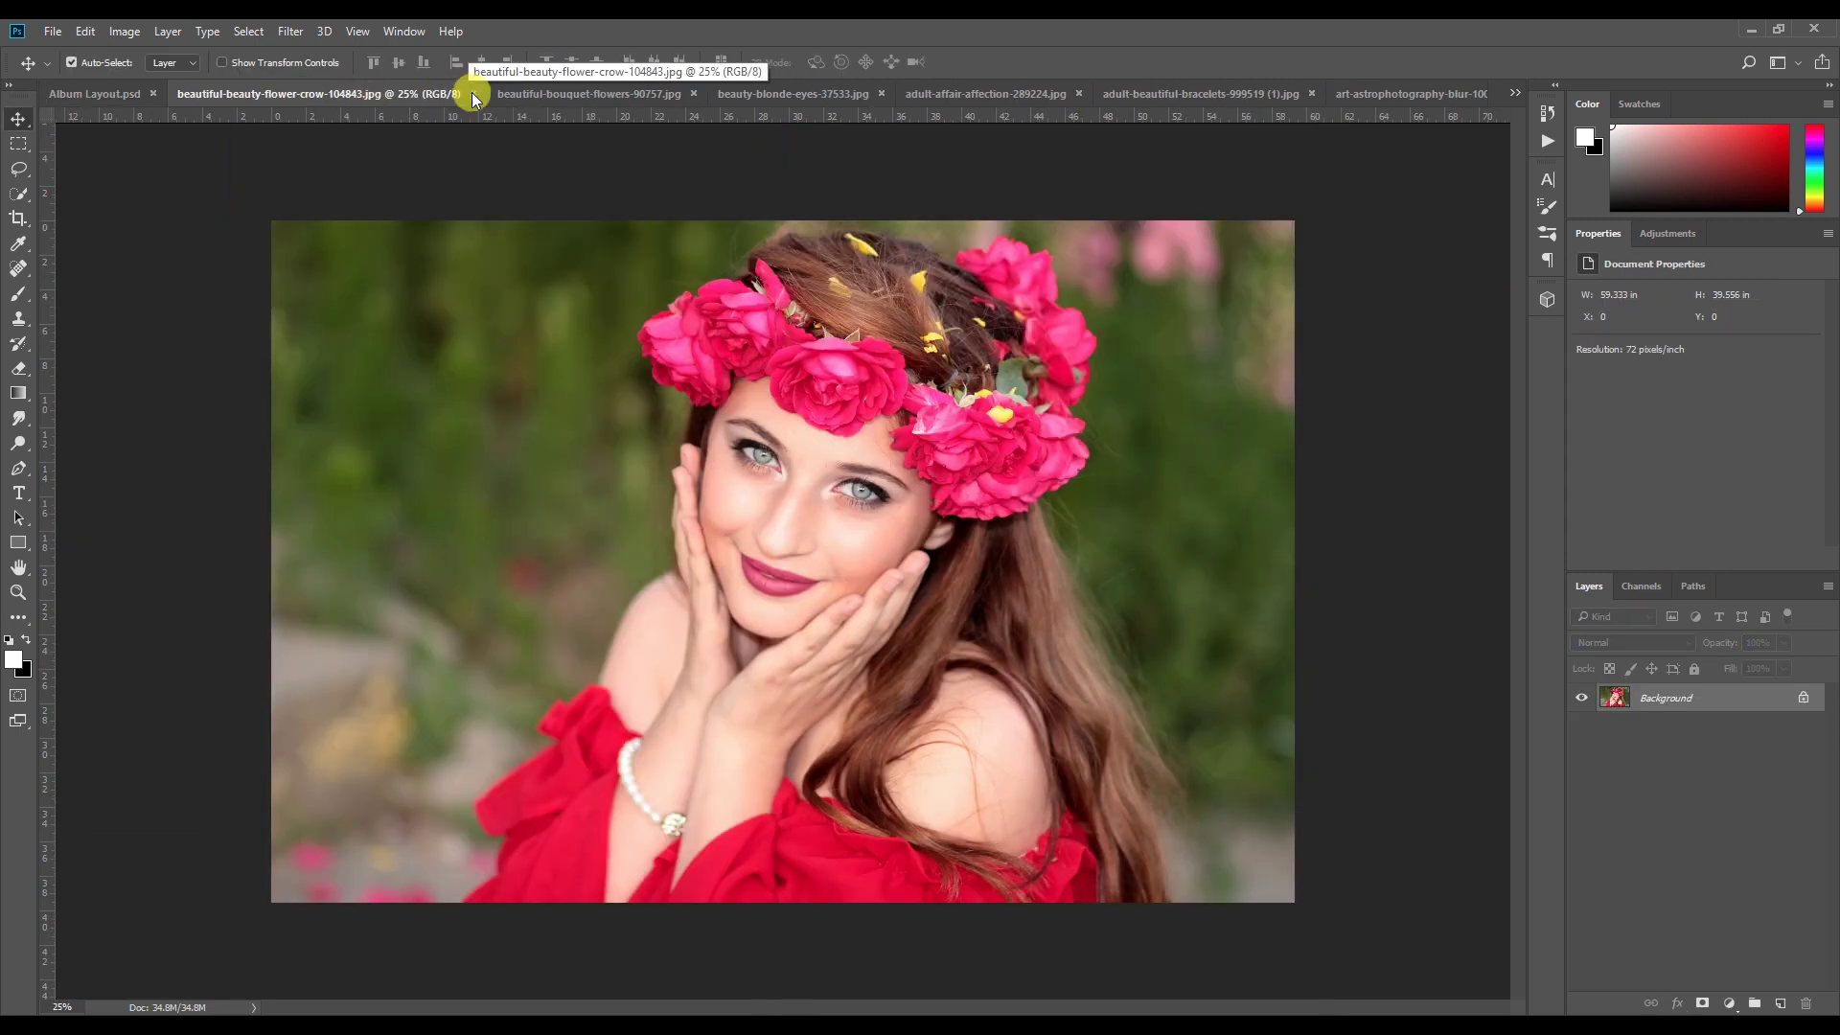
left_click(476, 93)
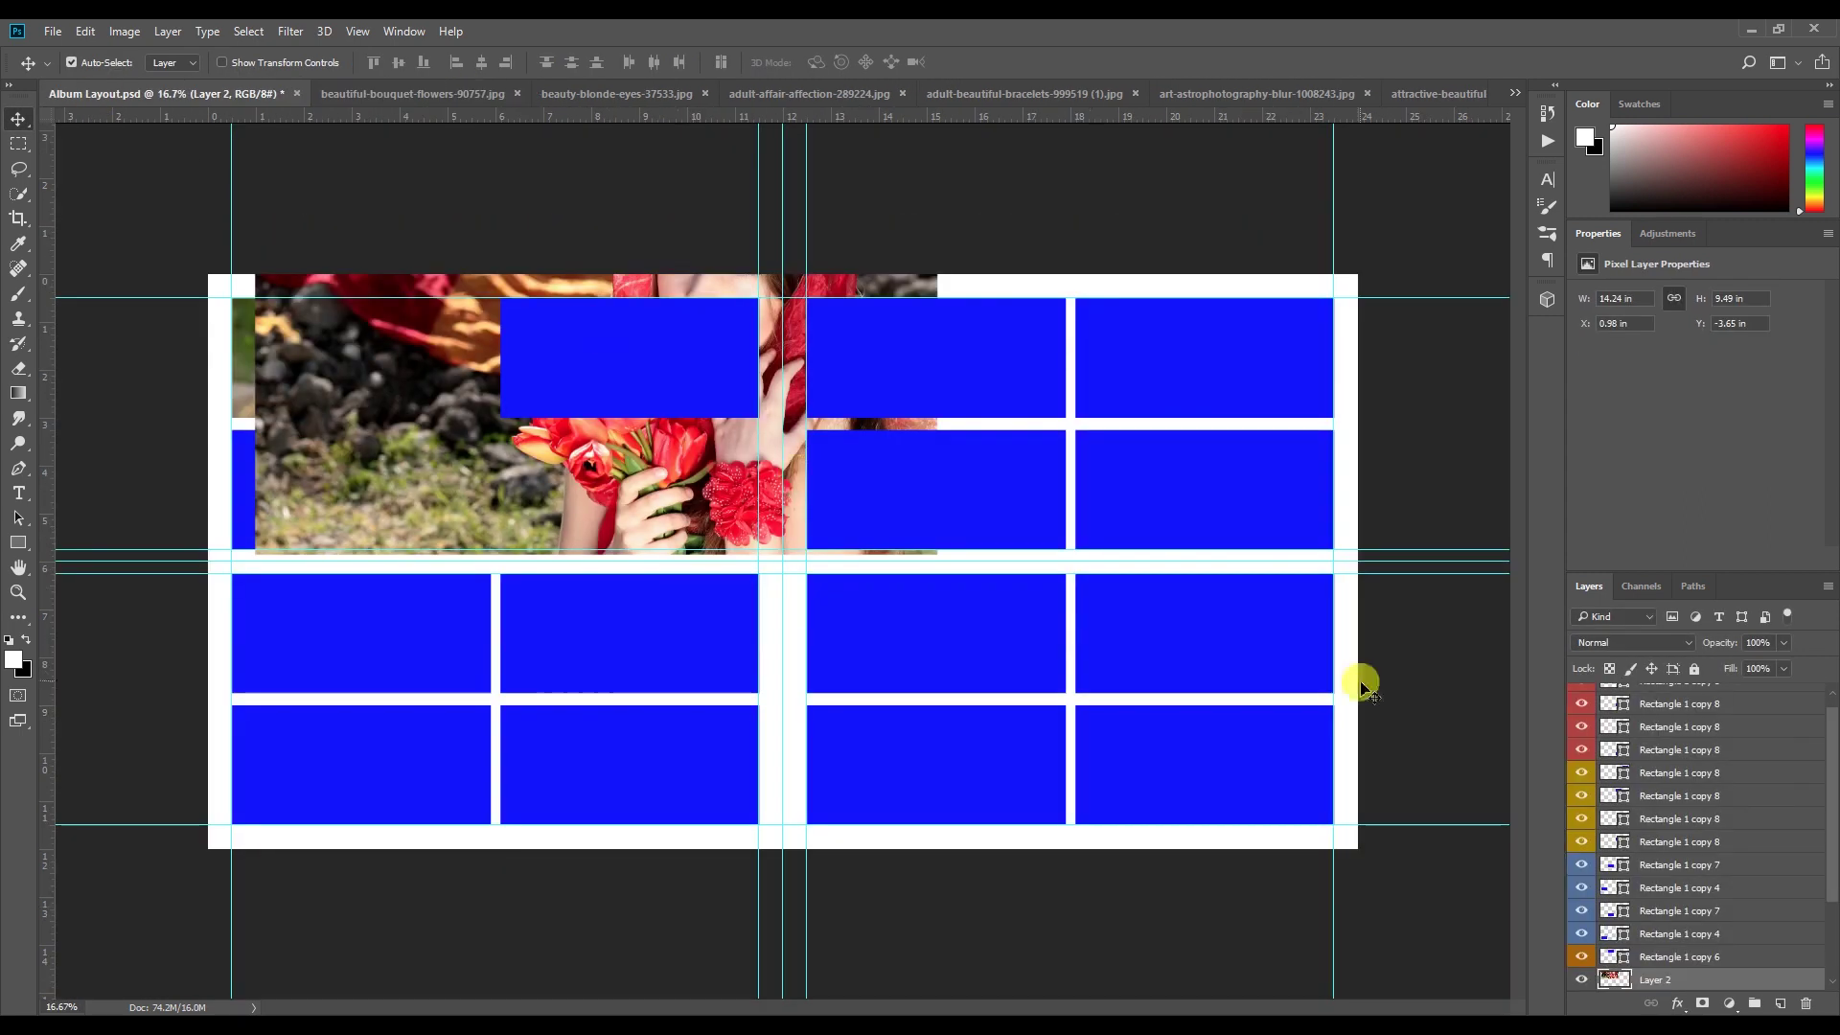
left_click(1596, 967, "alt")
key("ctrl+t")
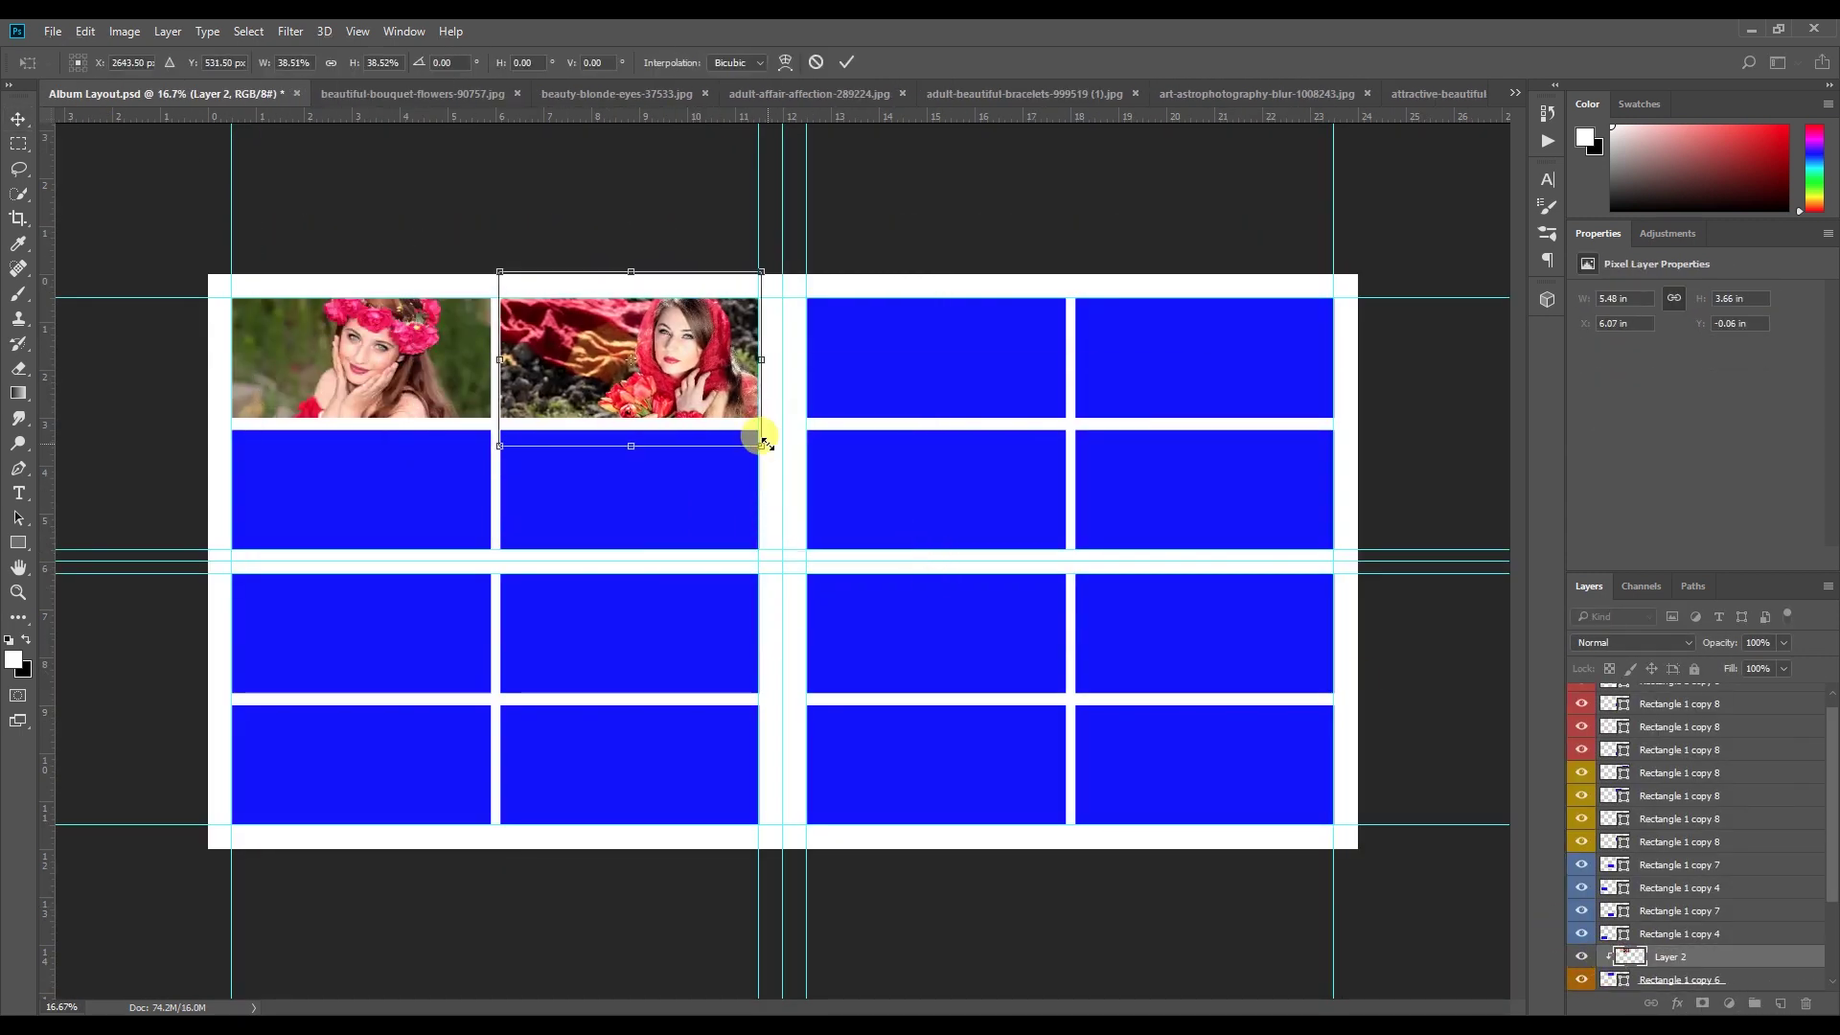
key("Return")
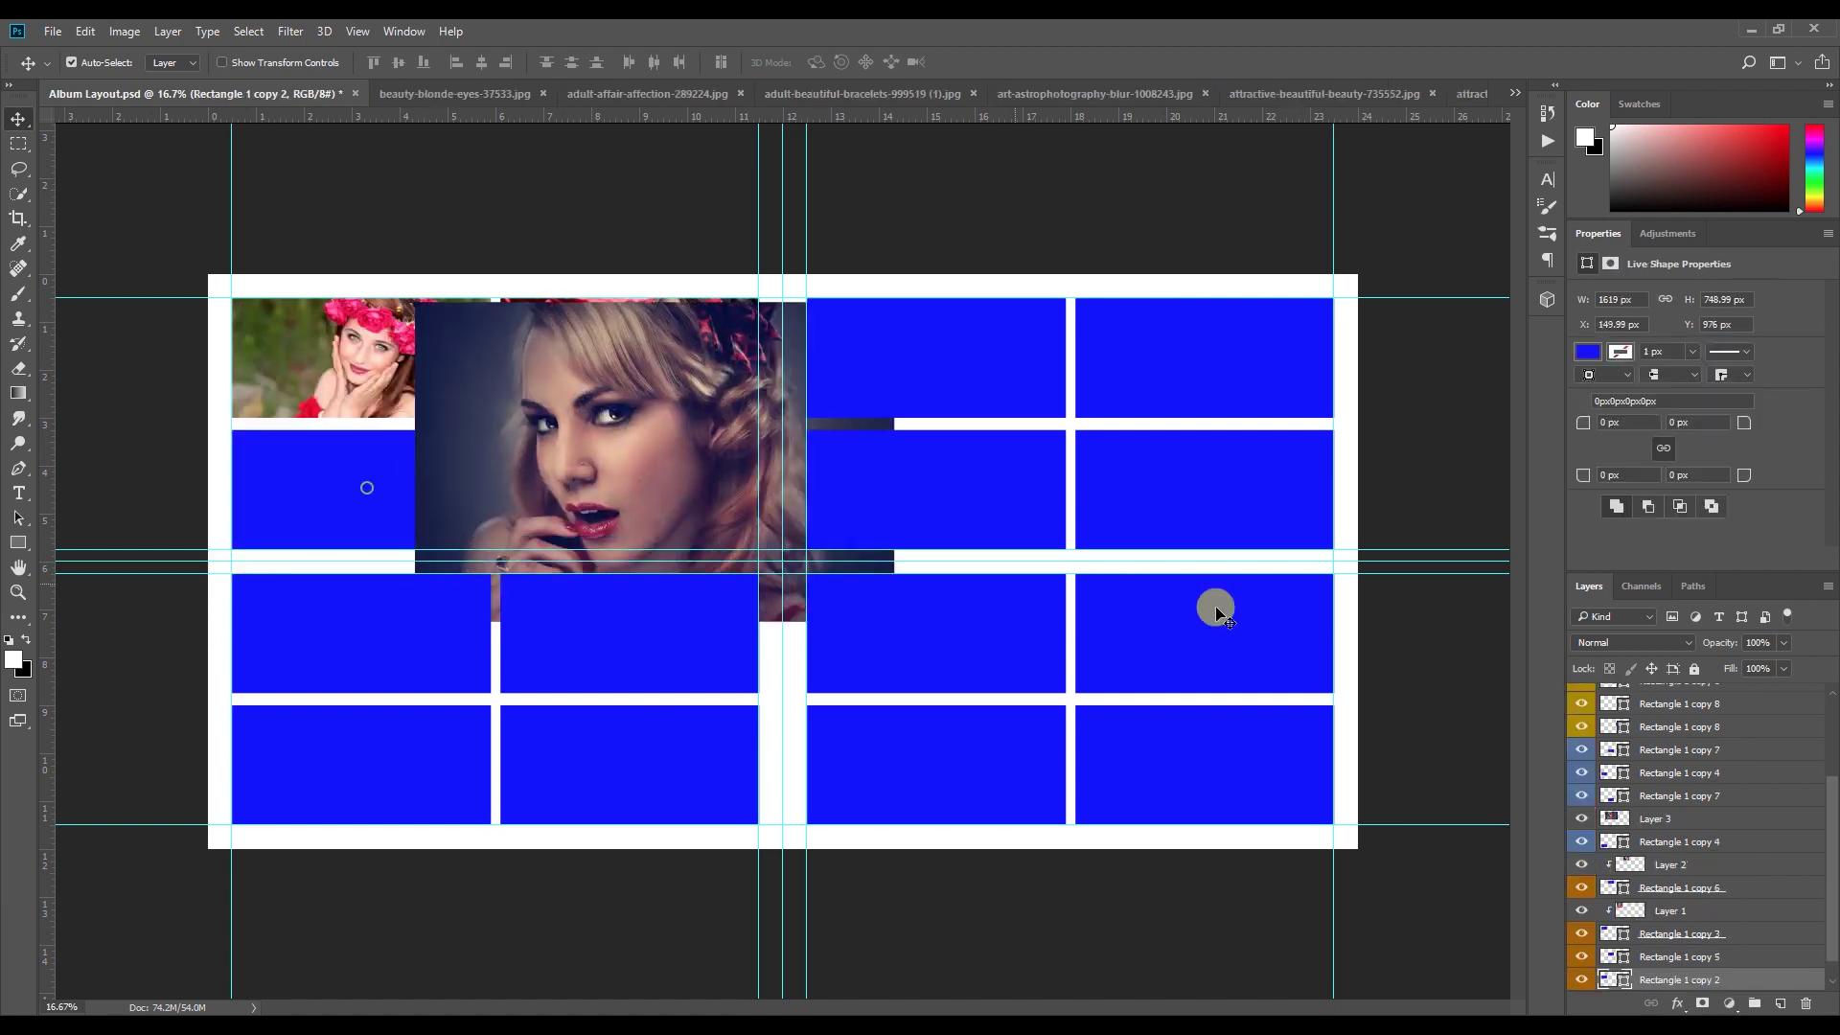
Clip the blonde portrait into its cell and position it, then close its document
key("ctrl+alt+g")
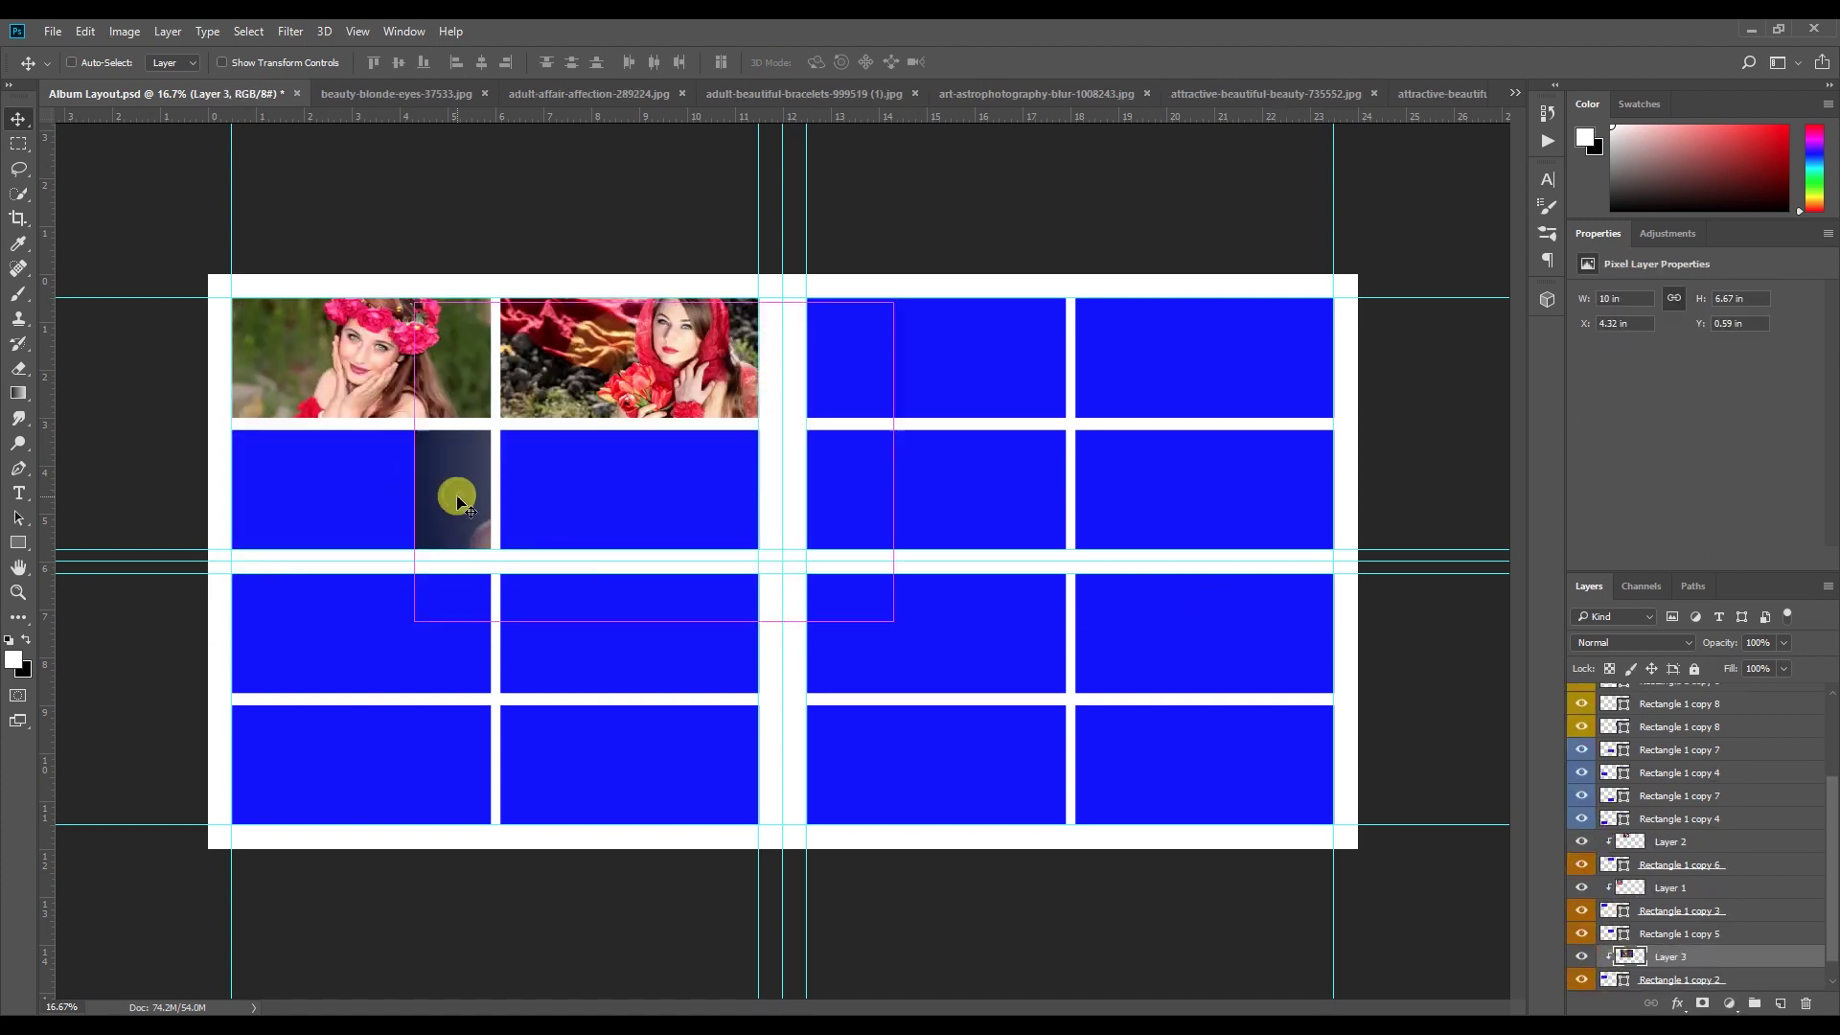
left_click_drag(460, 498, 288, 498)
left_click(485, 93)
left_click(402, 93)
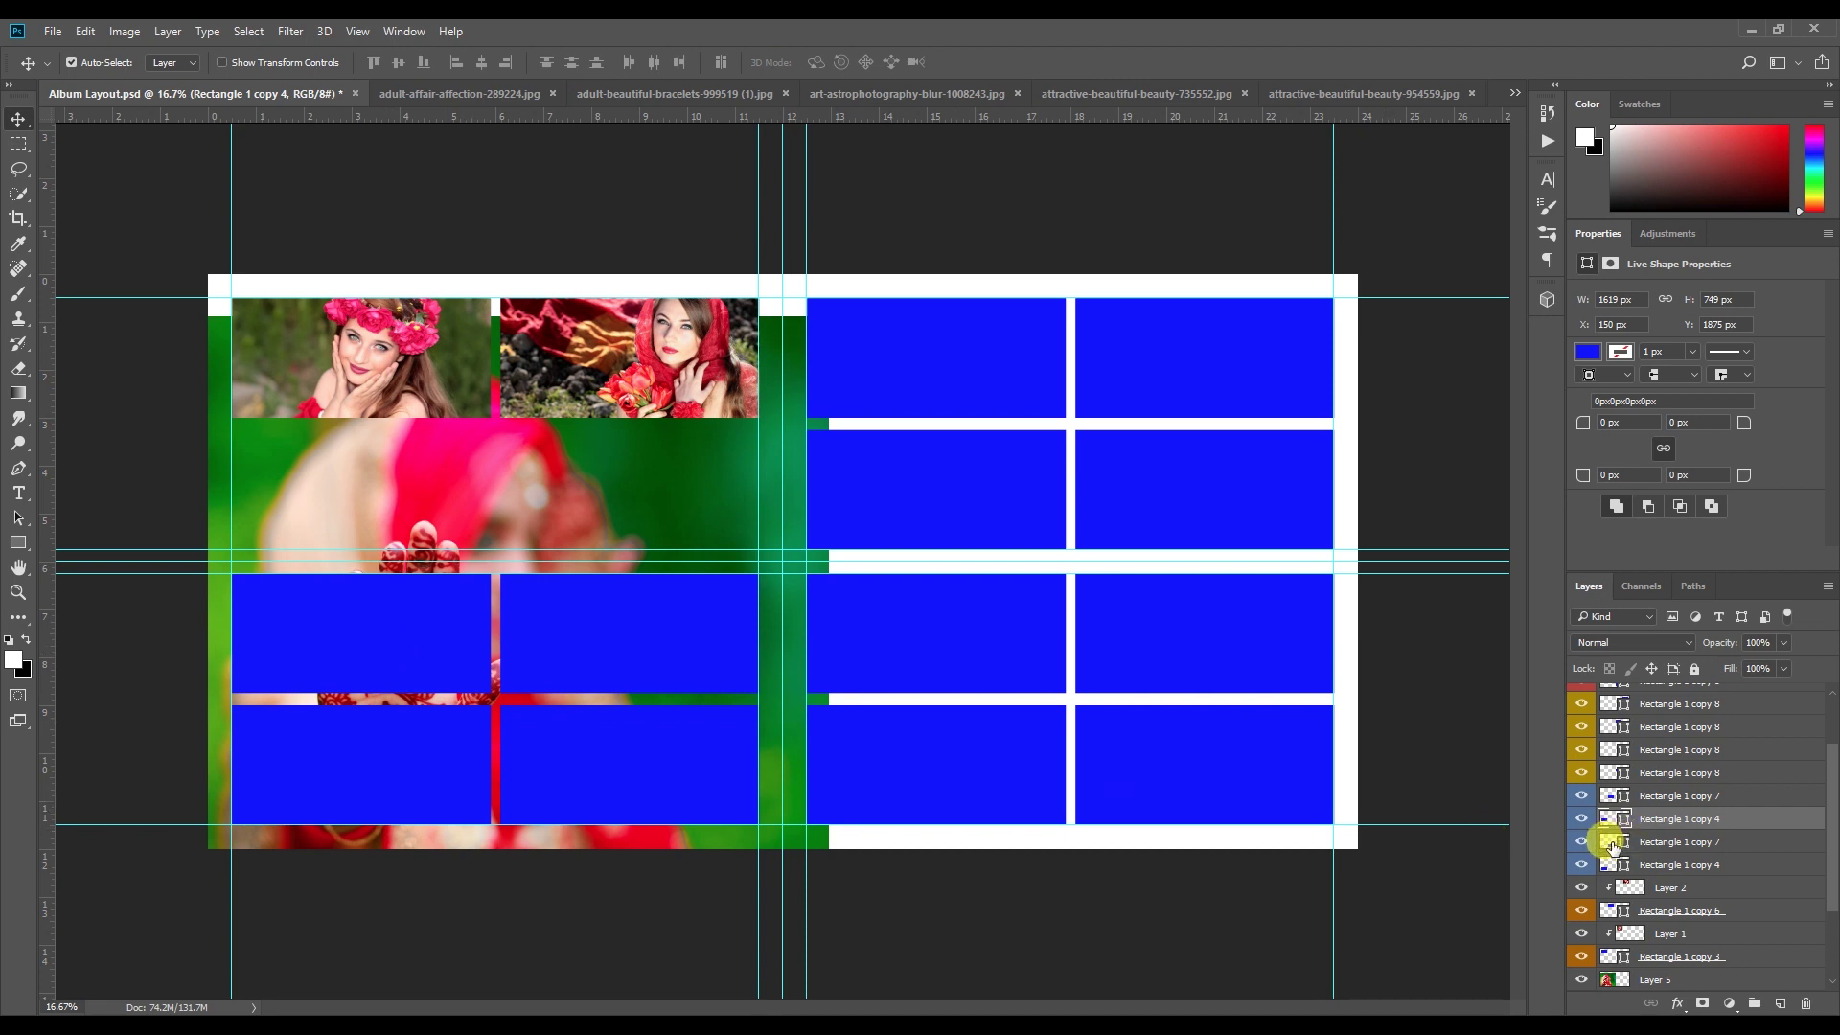
Delete the four lower-left placeholders and start transforming the henna photo Layer 5
left_click(630, 682)
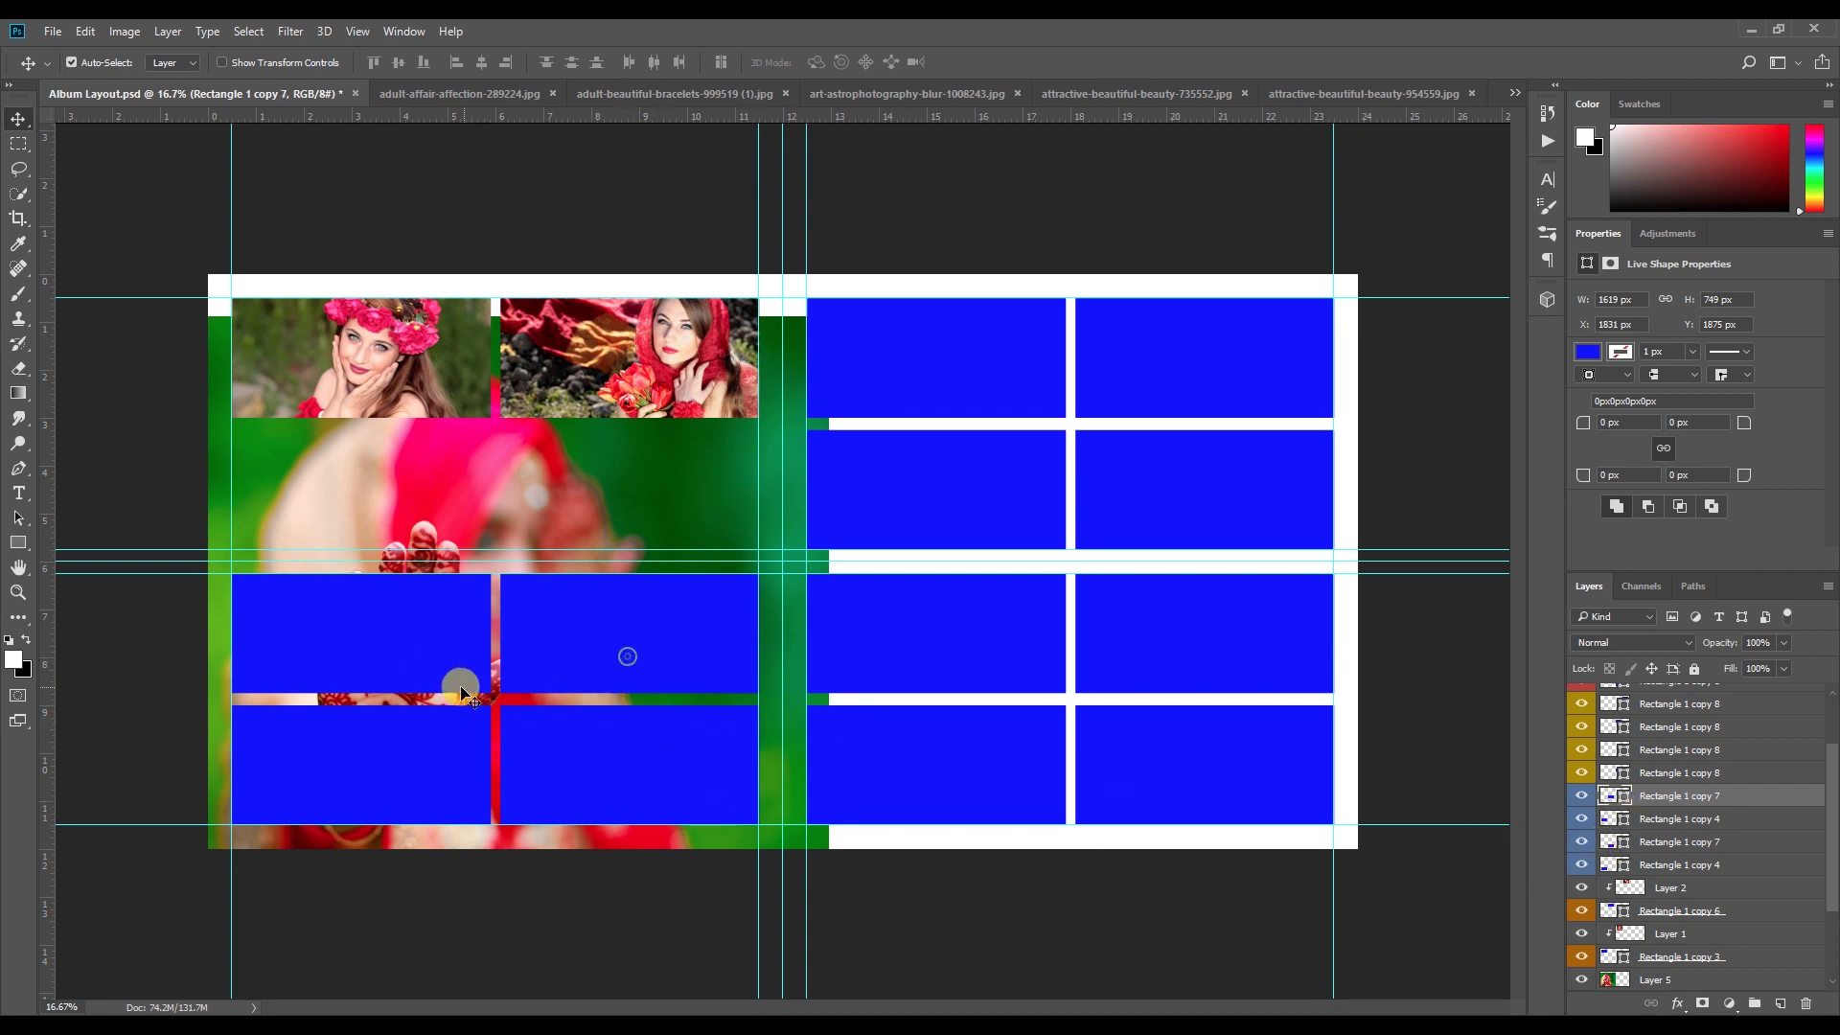
left_click(418, 707, "shift")
left_click(596, 746, "shift")
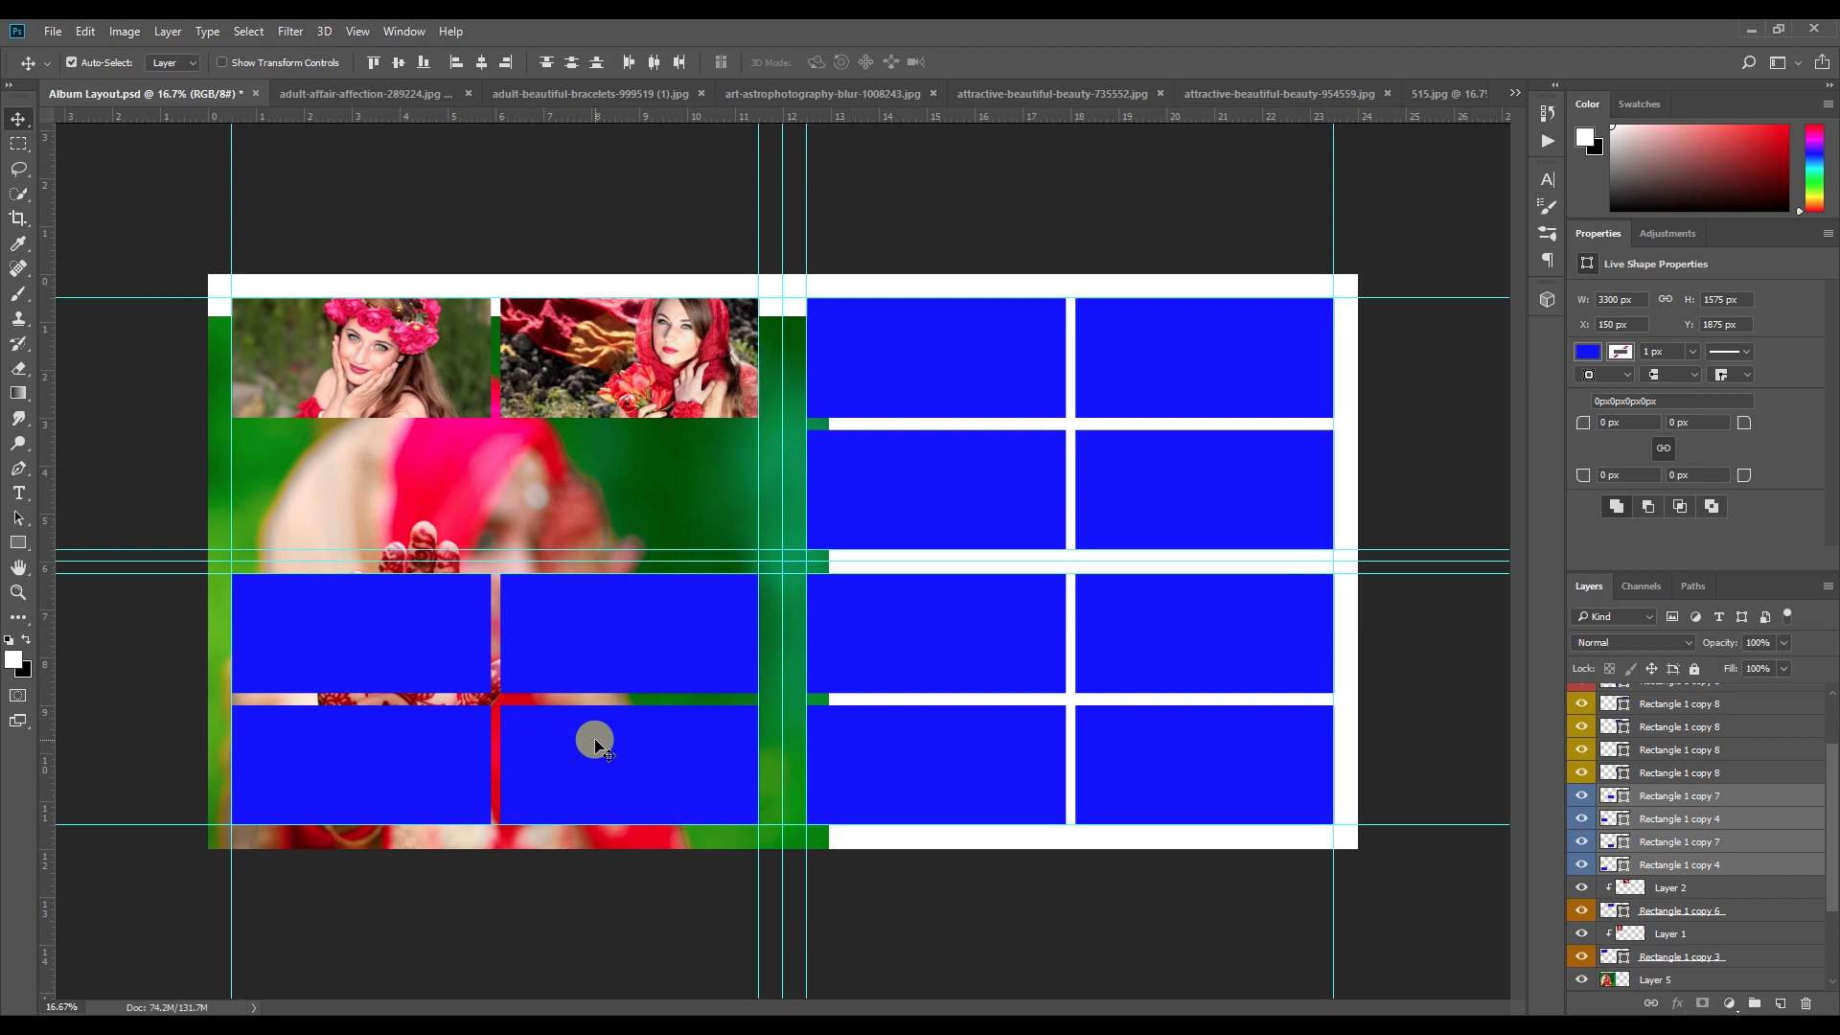
key("Delete")
left_click(616, 678)
key("ctrl+t")
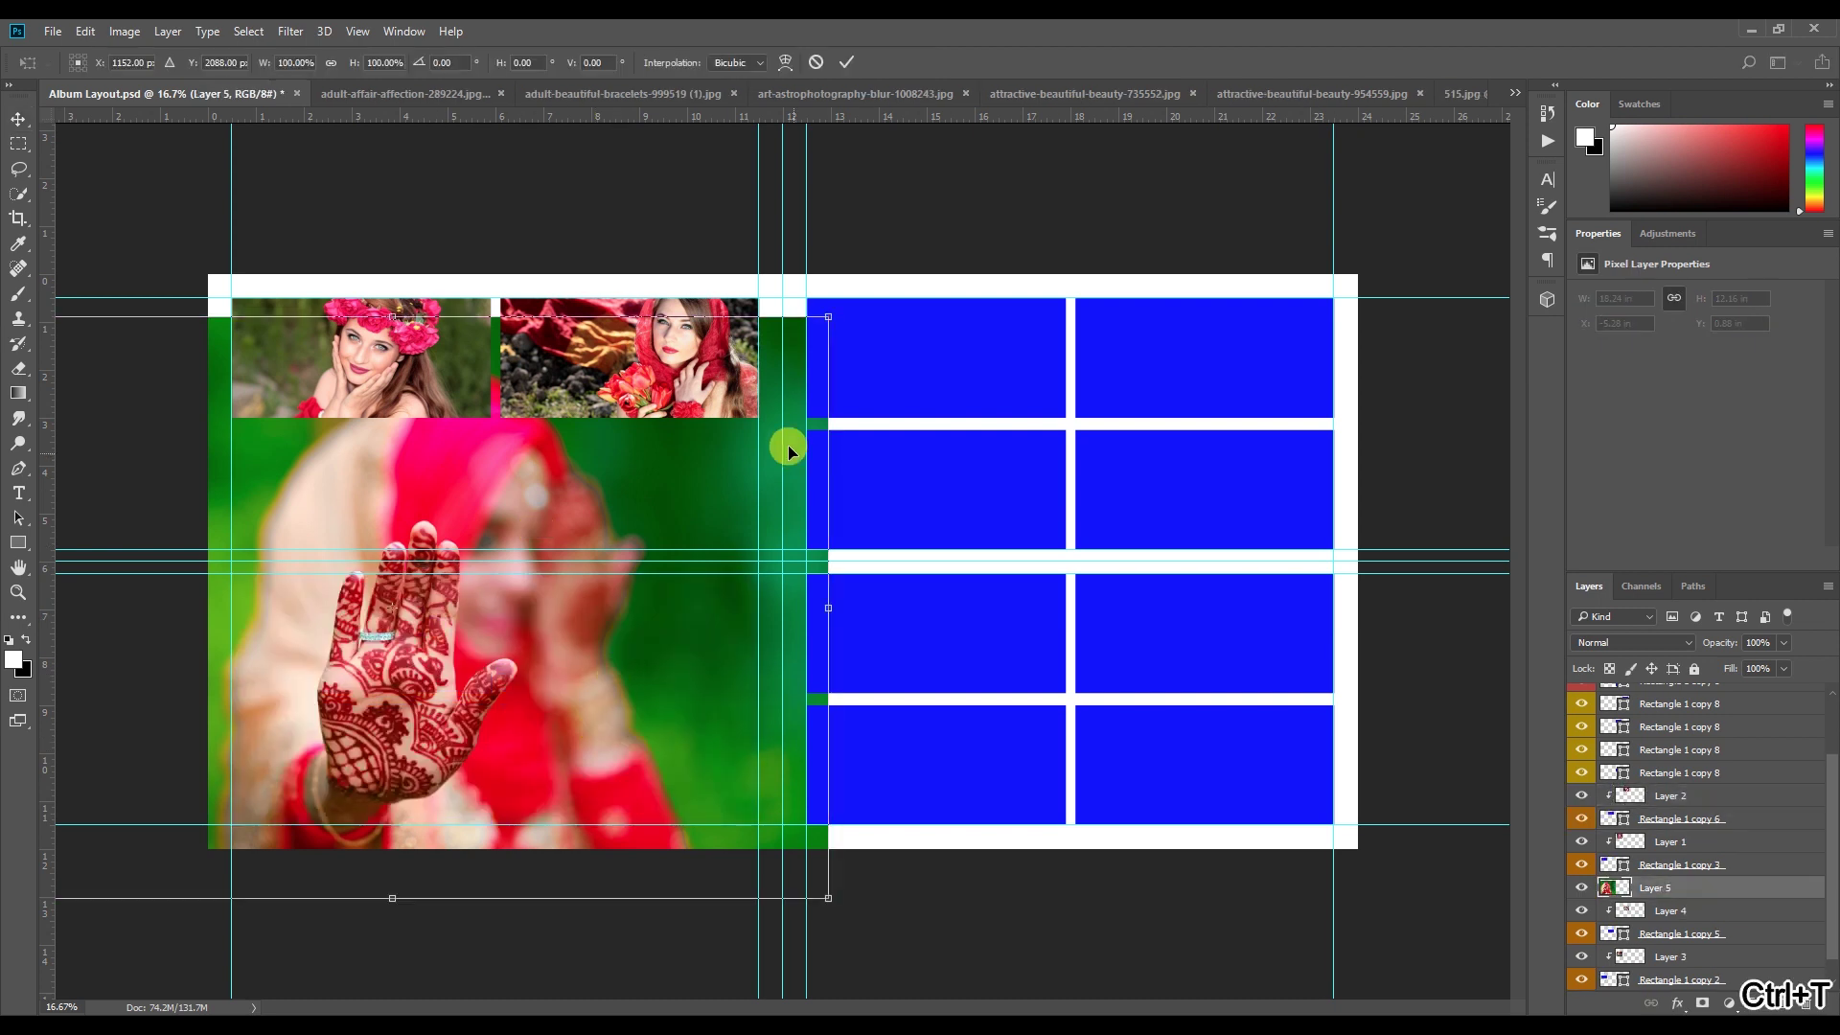
Scale the henna photo to about 66% (12 × 8 in) and move it into the lower-left area
left_click_drag(825, 313, 583, 485)
left_click_drag(560, 586, 788, 549)
left_click_drag(813, 445, 802, 496)
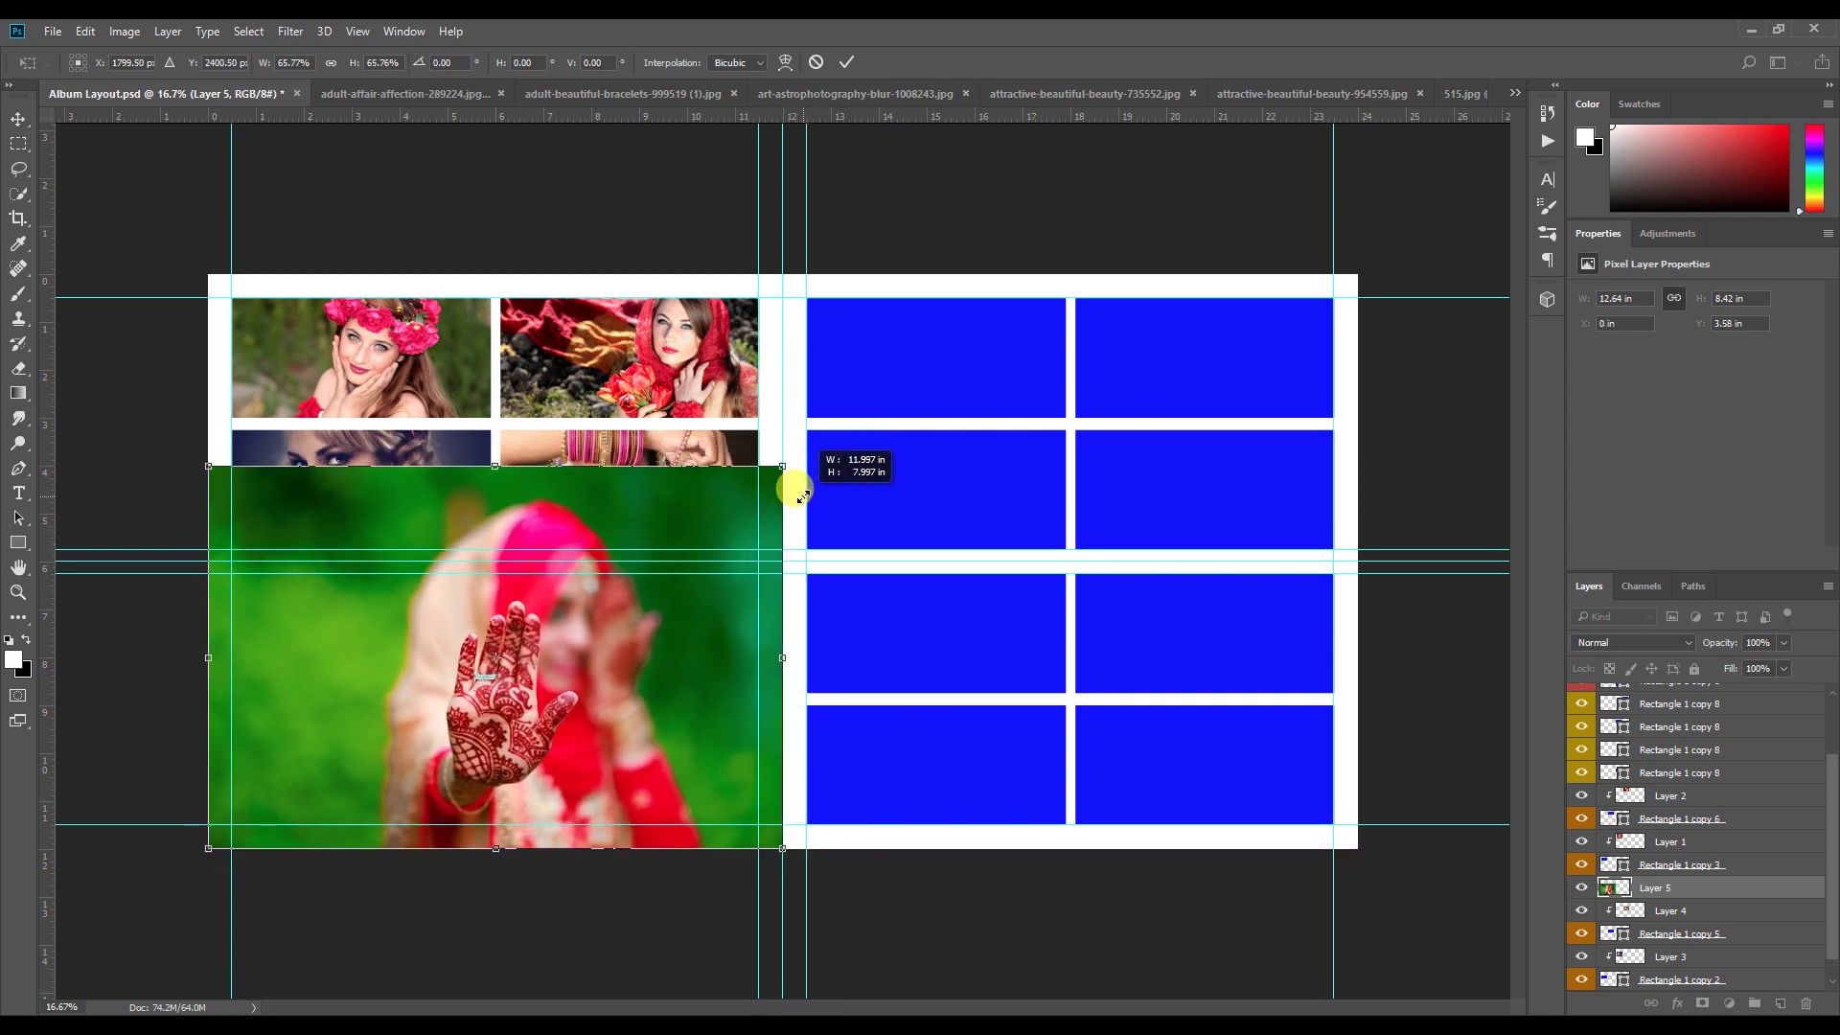
key("Return")
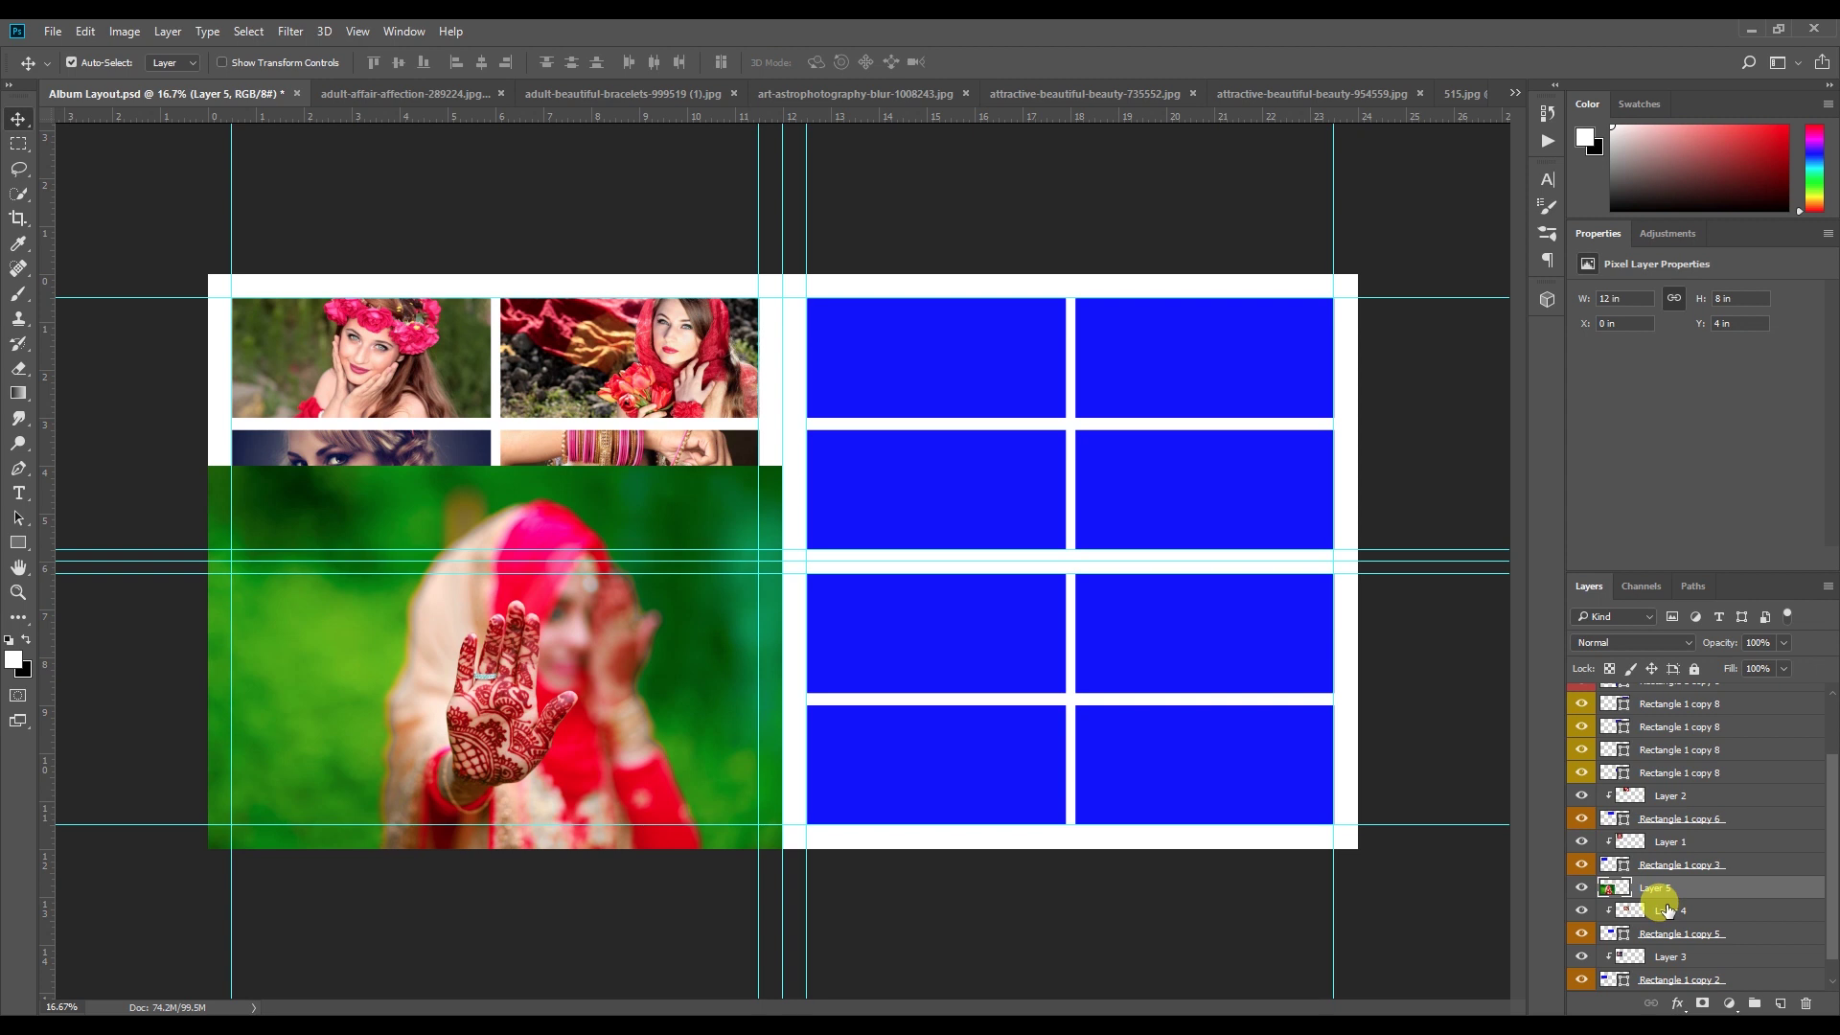
Add a black layer mask to the henna photo and paint its centre back in with a 1400 px soft brush
left_click(1701, 1003, "alt")
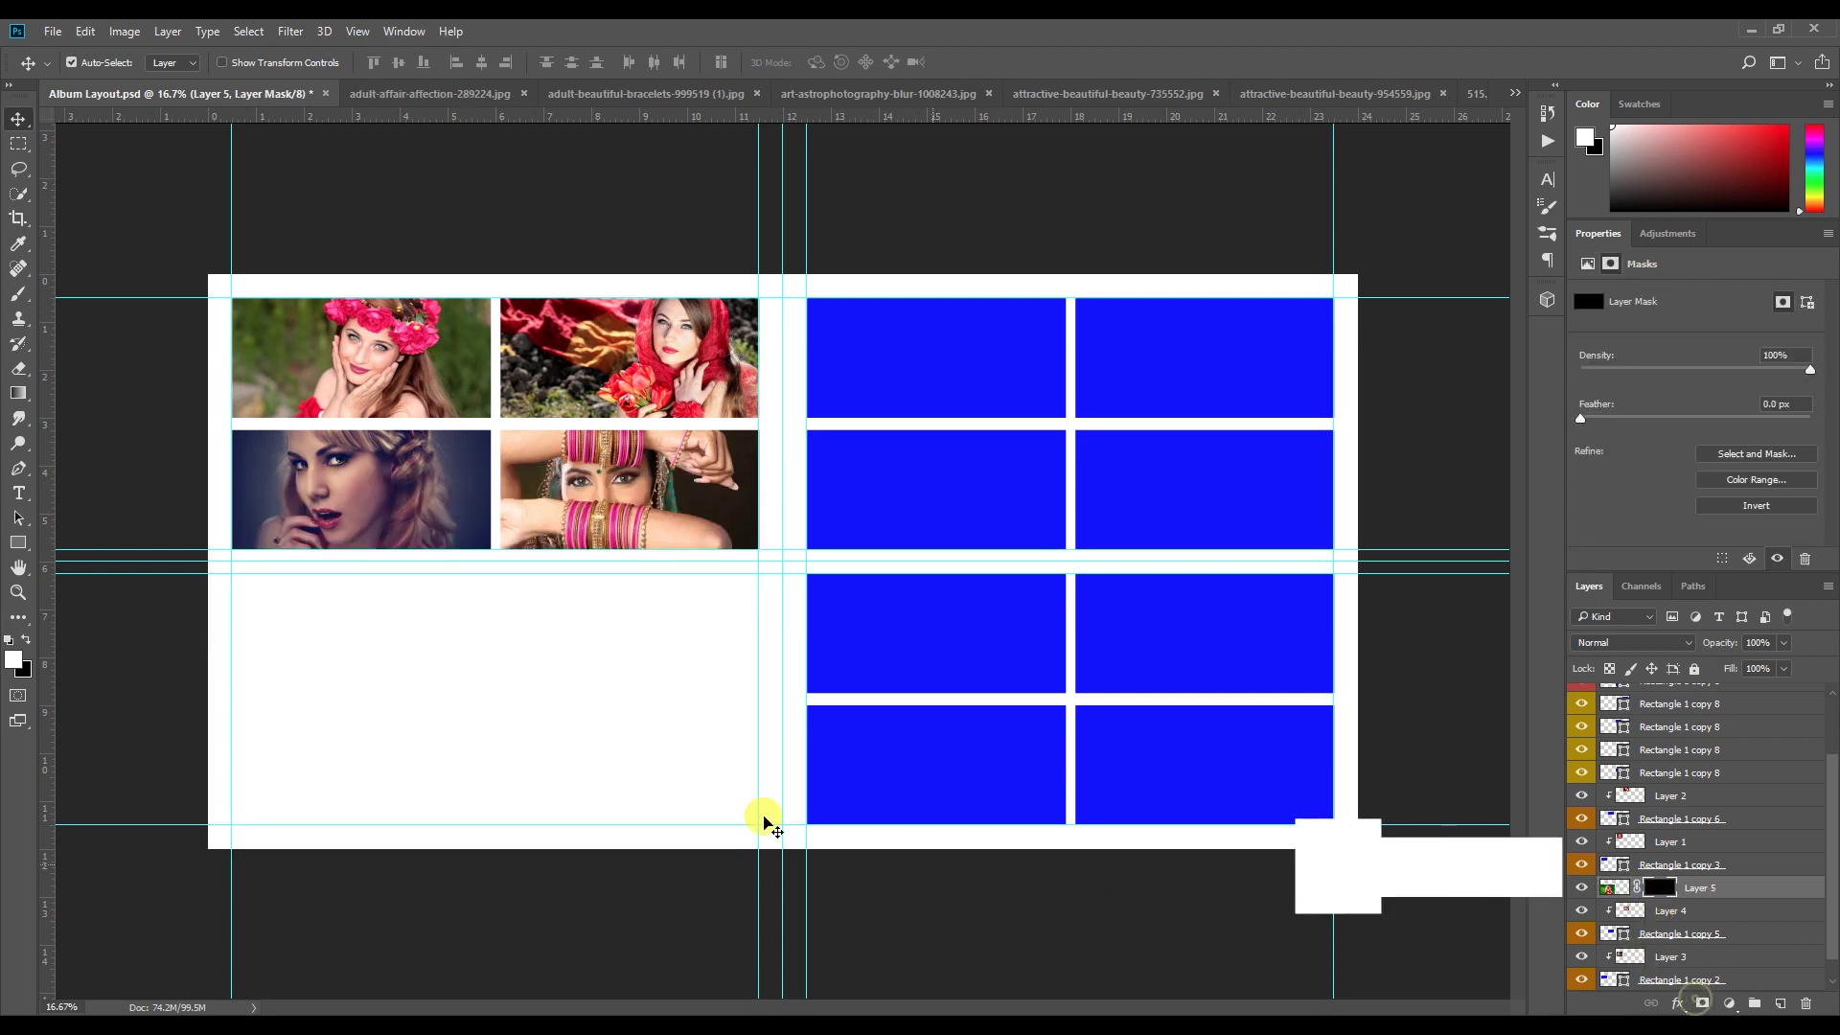
key("b")
key("bracketright")
key("bracketright")
key("bracketright")
key("bracketright")
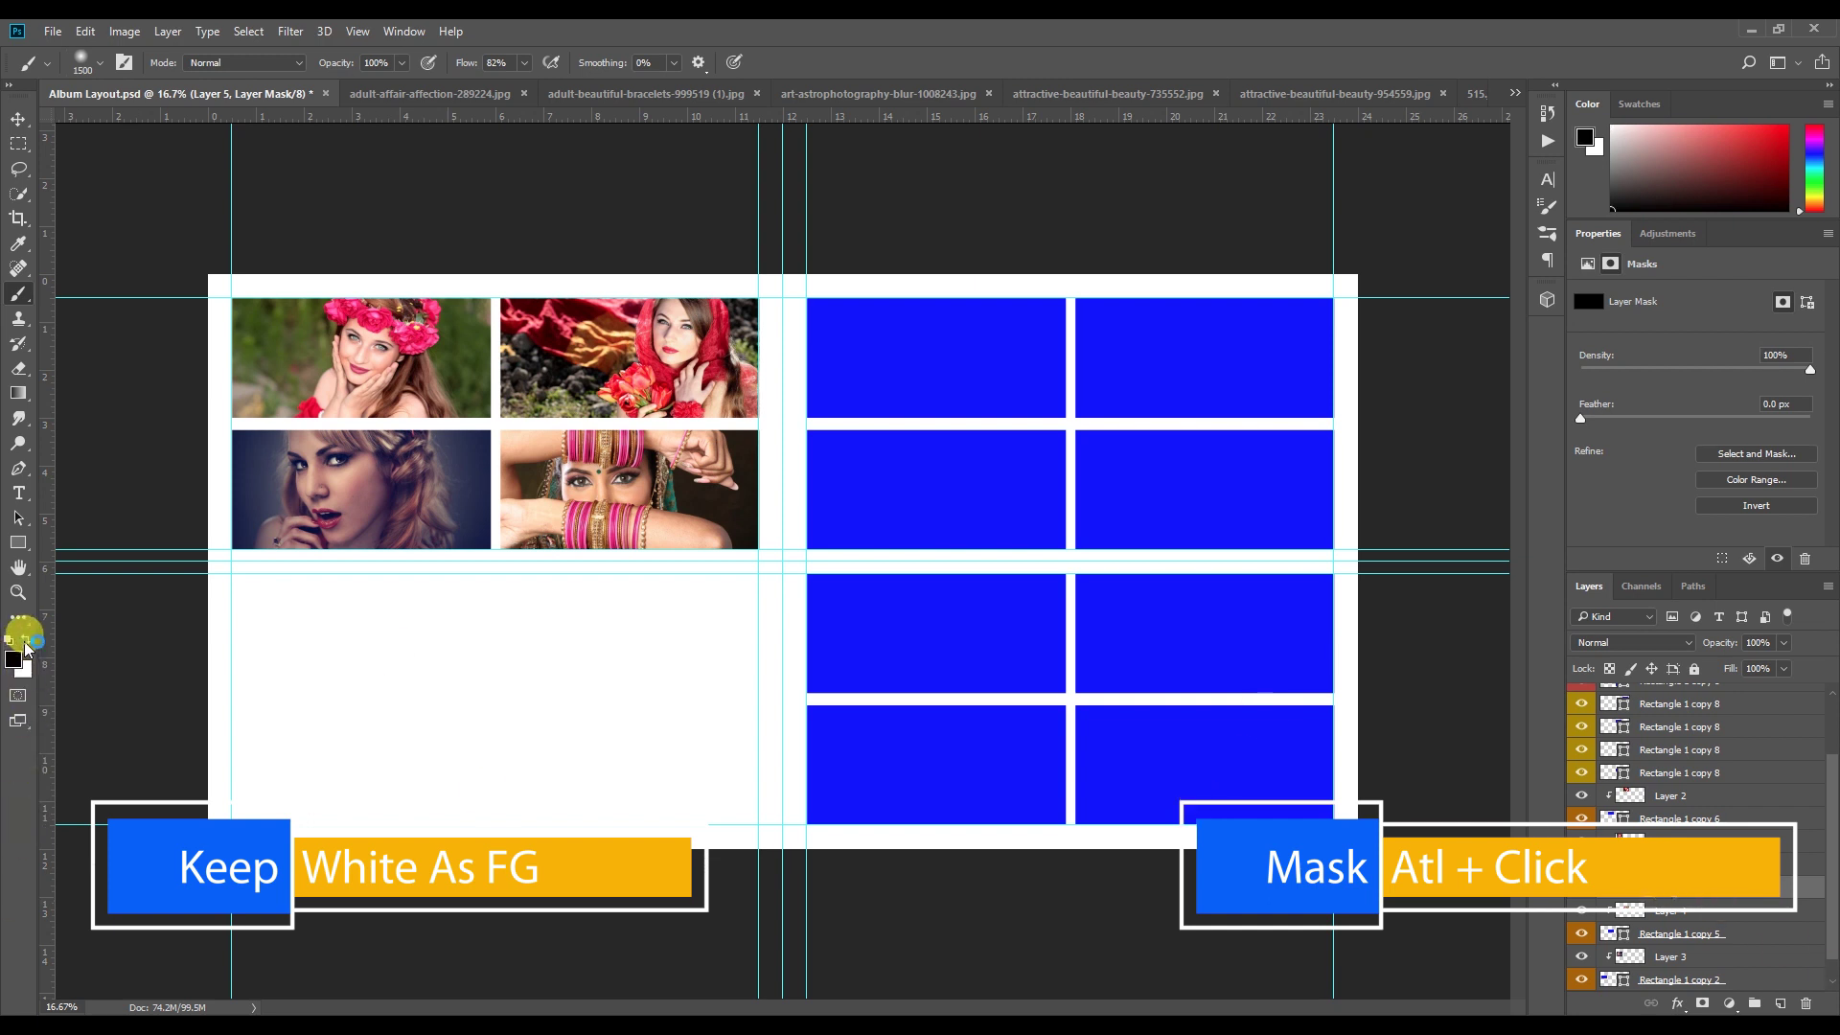
mouse_move(219, 568)
left_mouse_down()
mouse_move(326, 662)
mouse_move(594, 690)
mouse_move(394, 619)
mouse_move(316, 757)
mouse_move(259, 636)
mouse_move(239, 645)
mouse_move(510, 643)
mouse_move(690, 757)
mouse_move(709, 652)
mouse_move(409, 628)
left_mouse_up()
left_click_drag(292, 673, 282, 666)
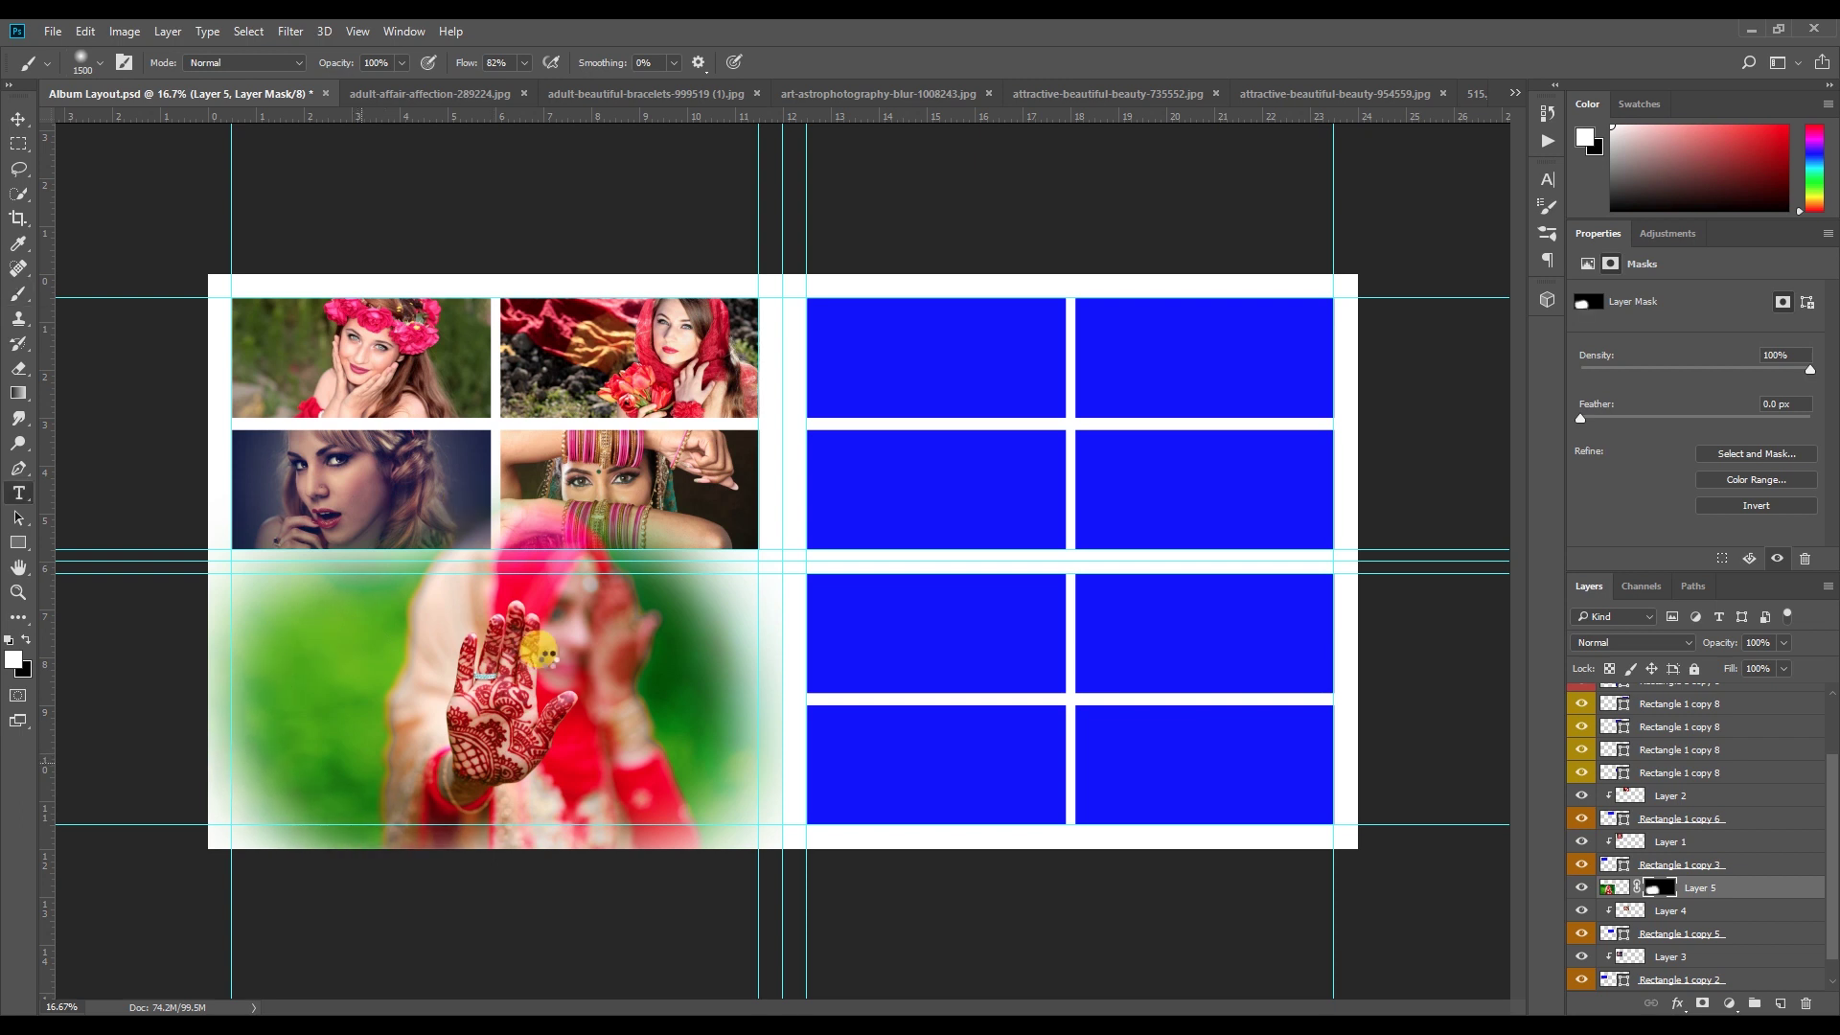
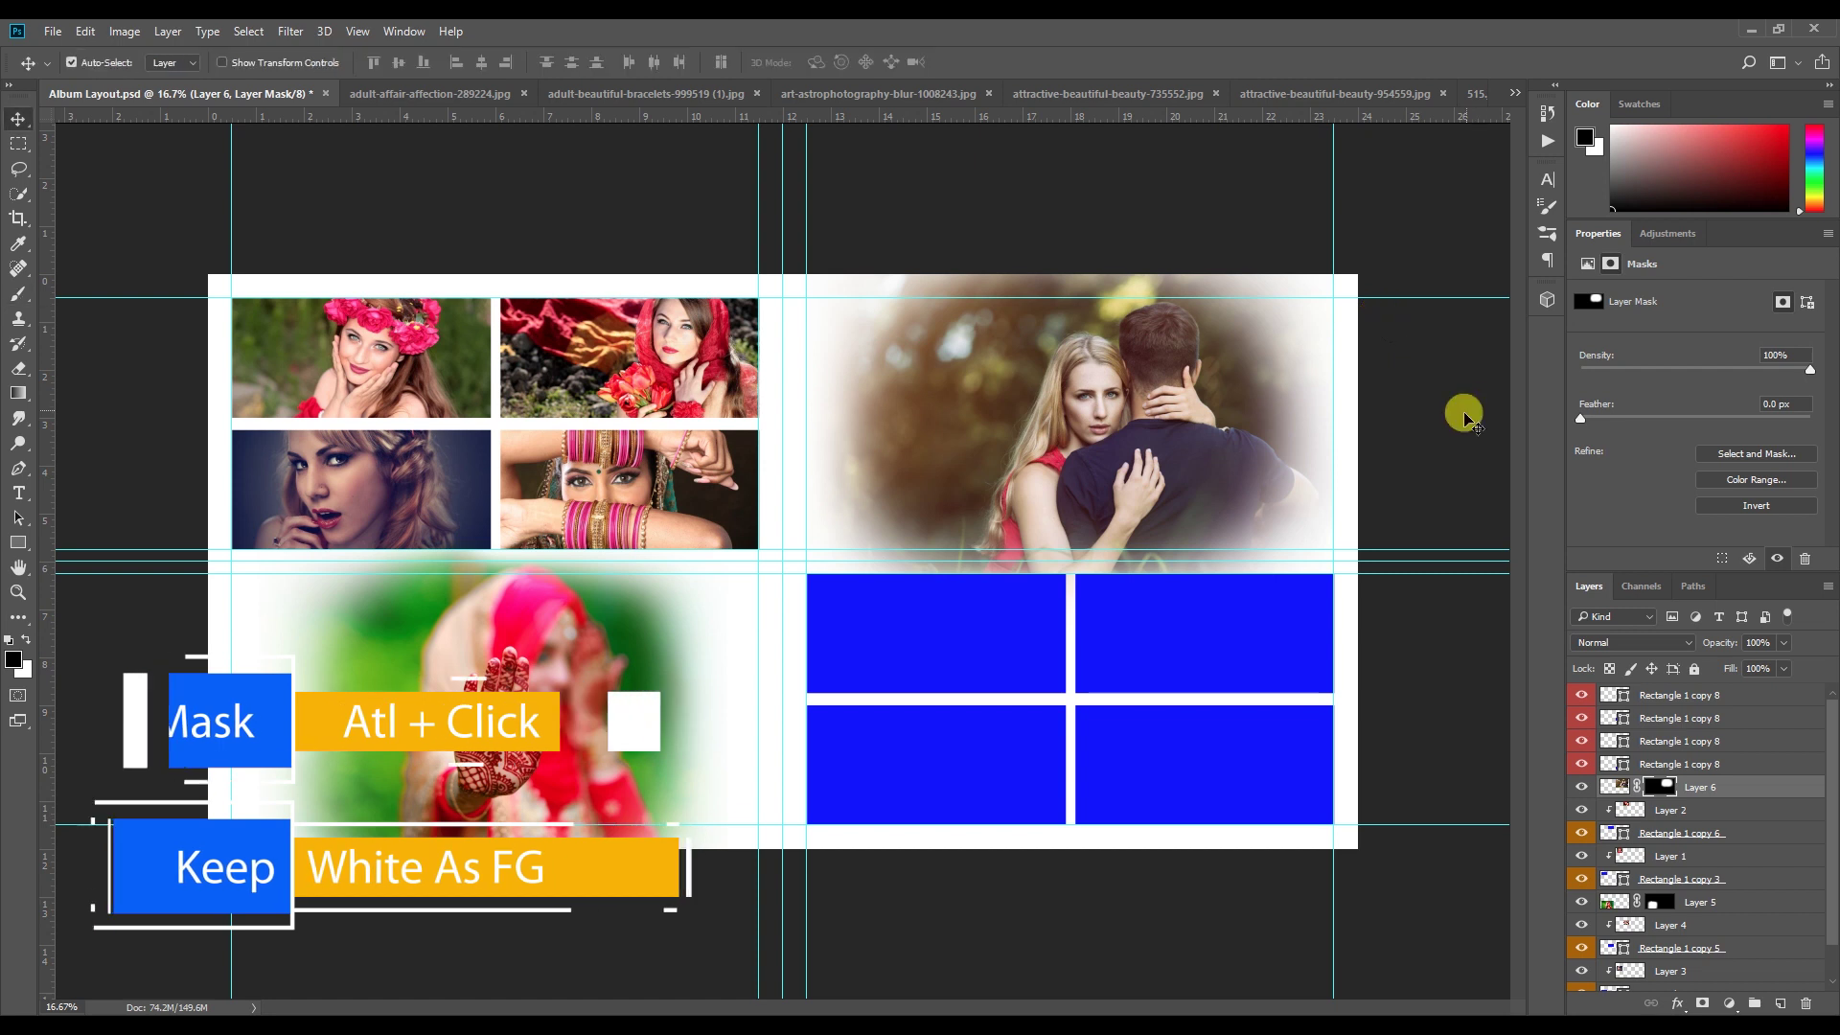
Check a blue placeholder, deselect it, and bring up the 515.jpg swirl pattern document
left_click(1188, 680)
left_click(1427, 668)
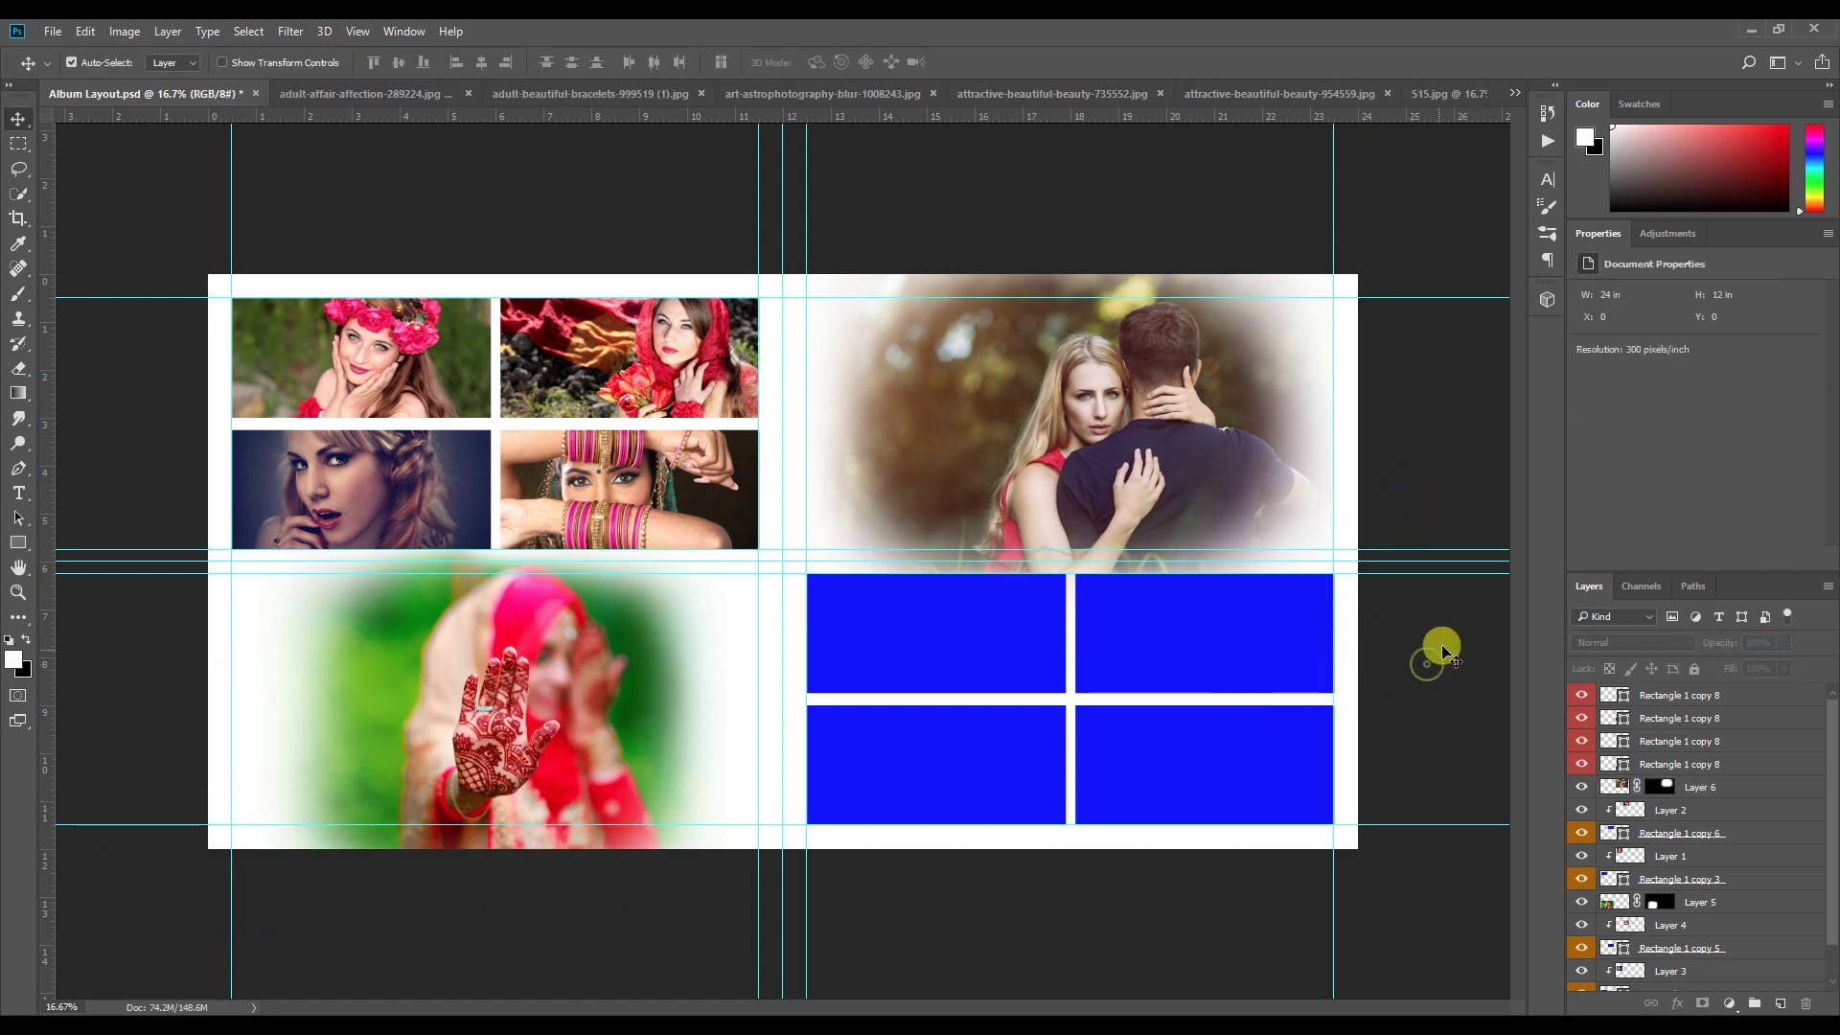
left_click(1430, 94)
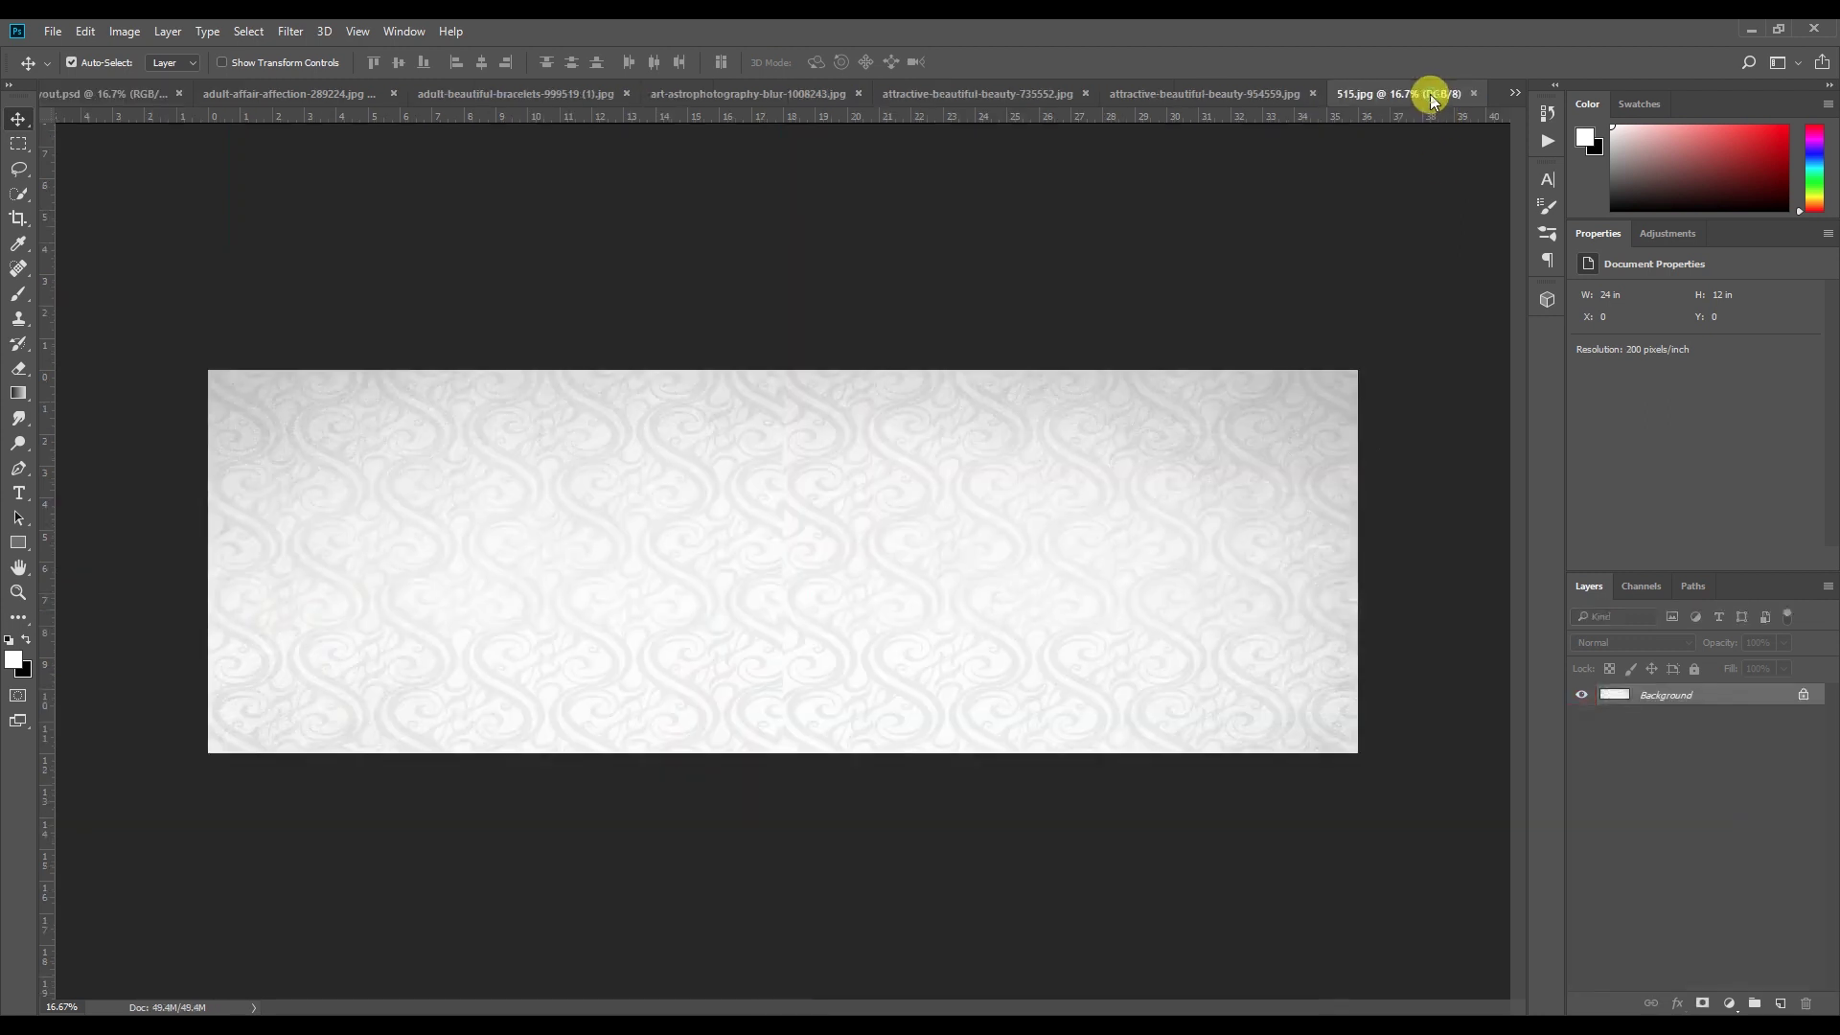
Drag the 515.jpg swirl pattern into Album Layout as a new layer
left_click(107, 94)
left_click_drag(107, 101, 437, 571)
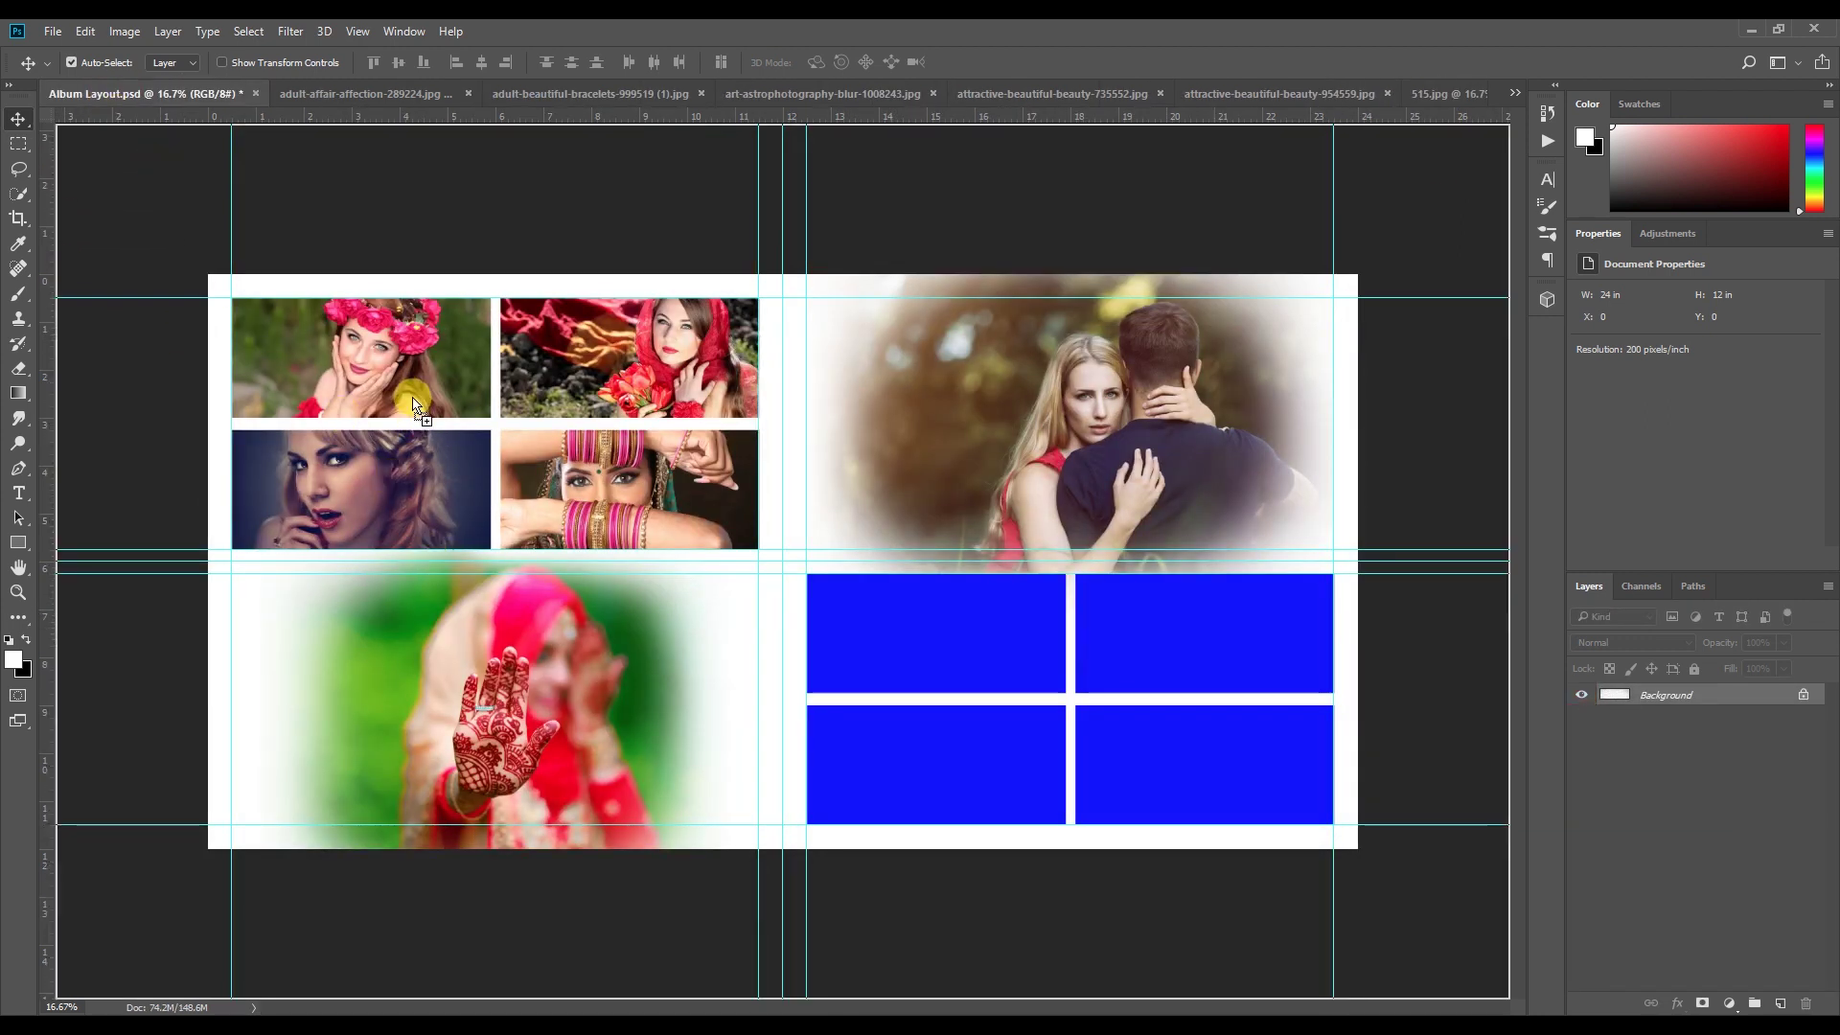
left_click_drag(414, 412, 406, 407)
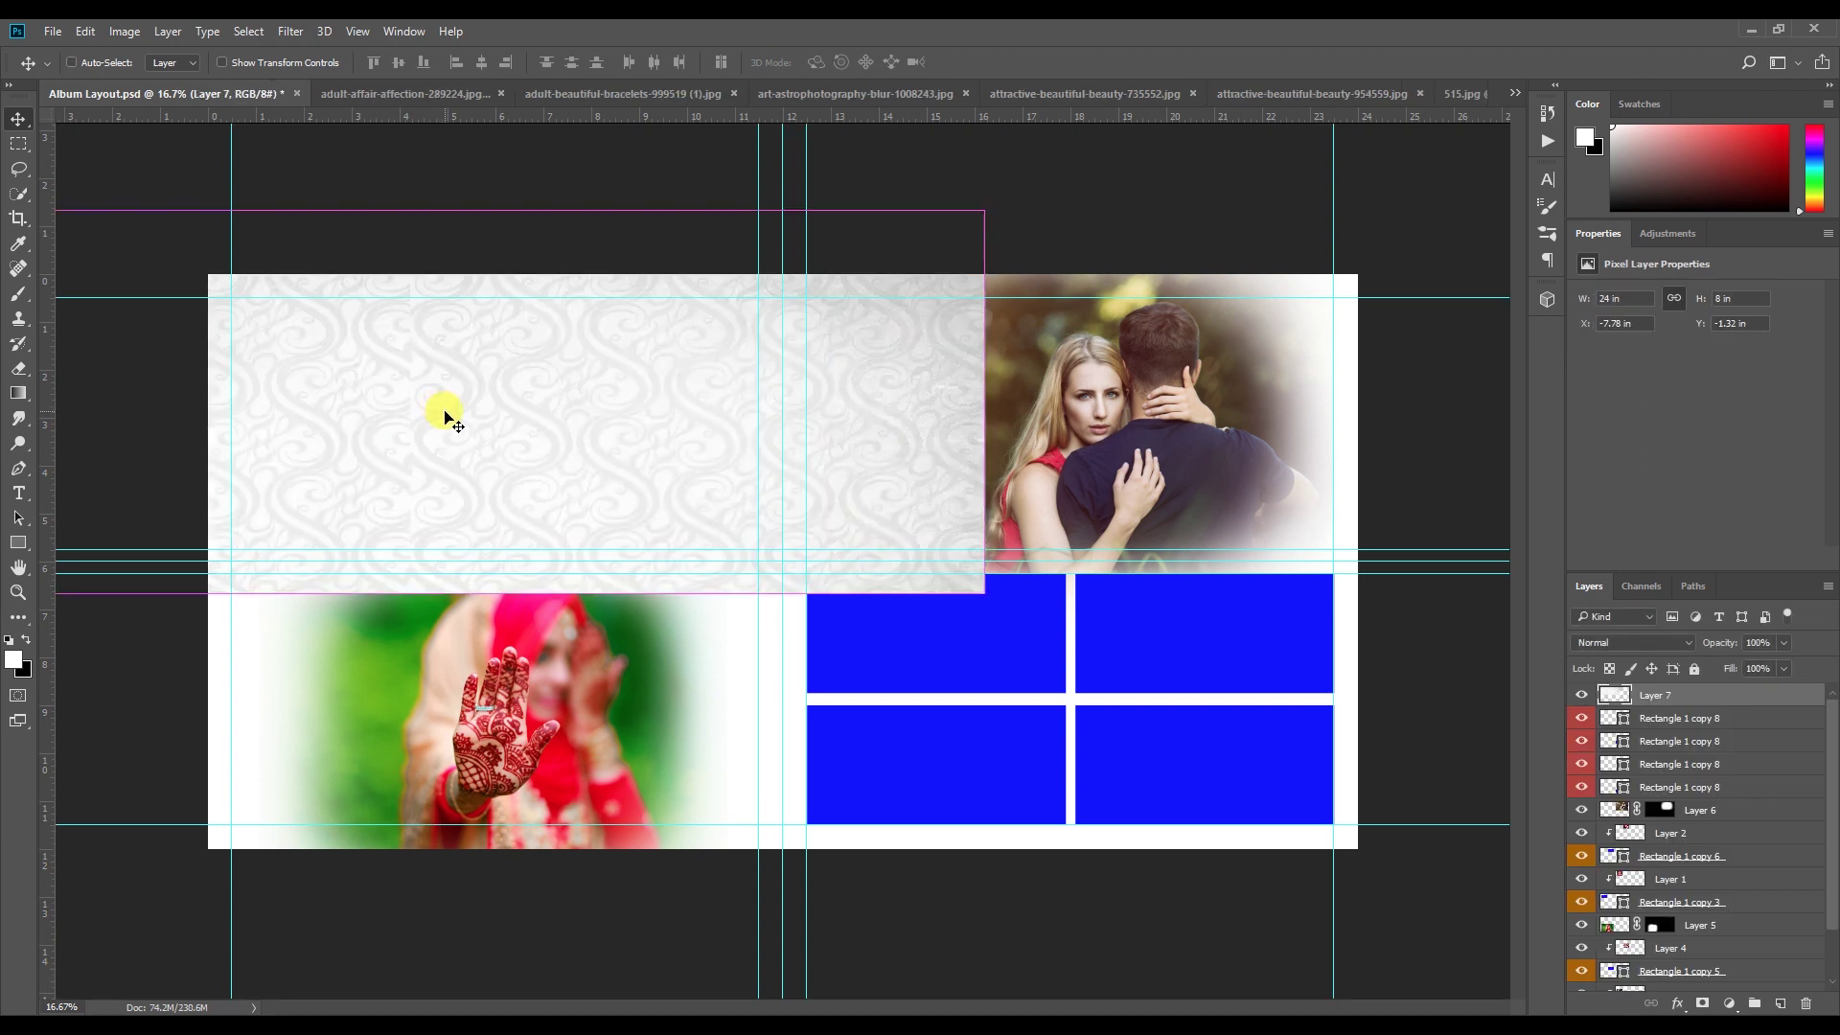
Scale the pattern to about 154% across the spread and place Layer 7 just above Background
key("ctrl+t")
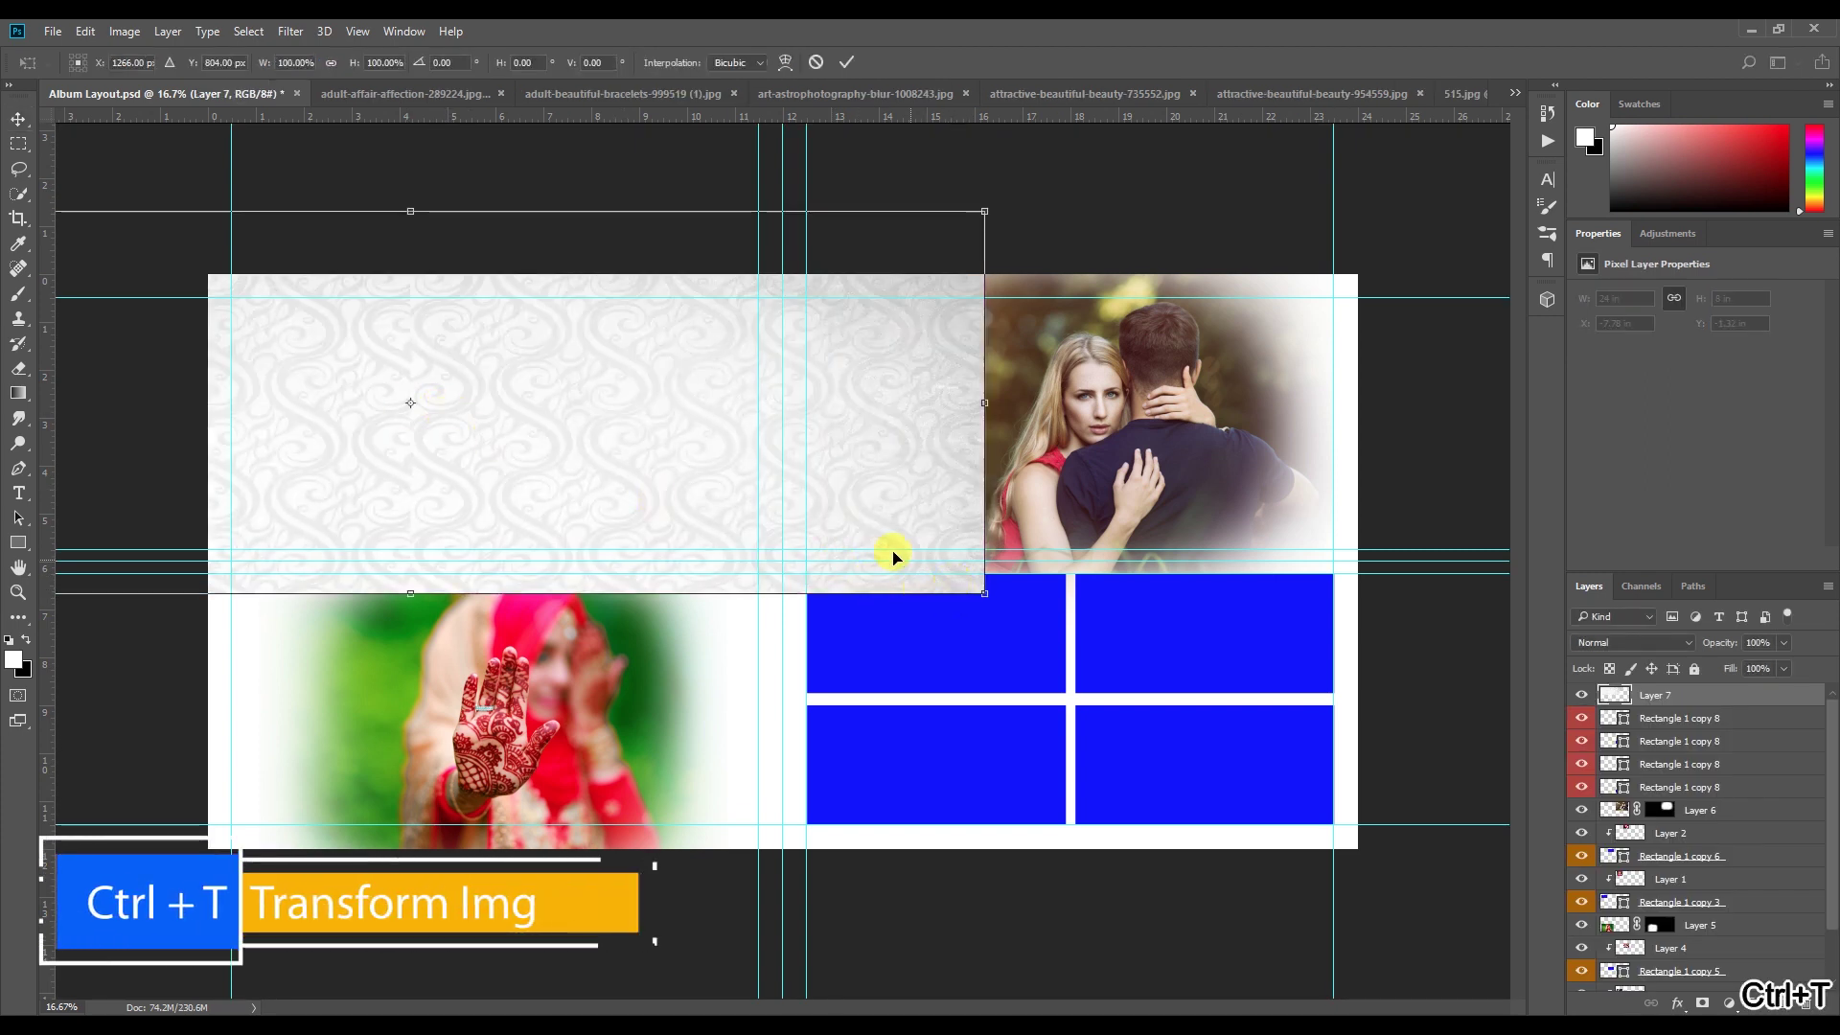
left_click_drag(656, 517, 949, 566)
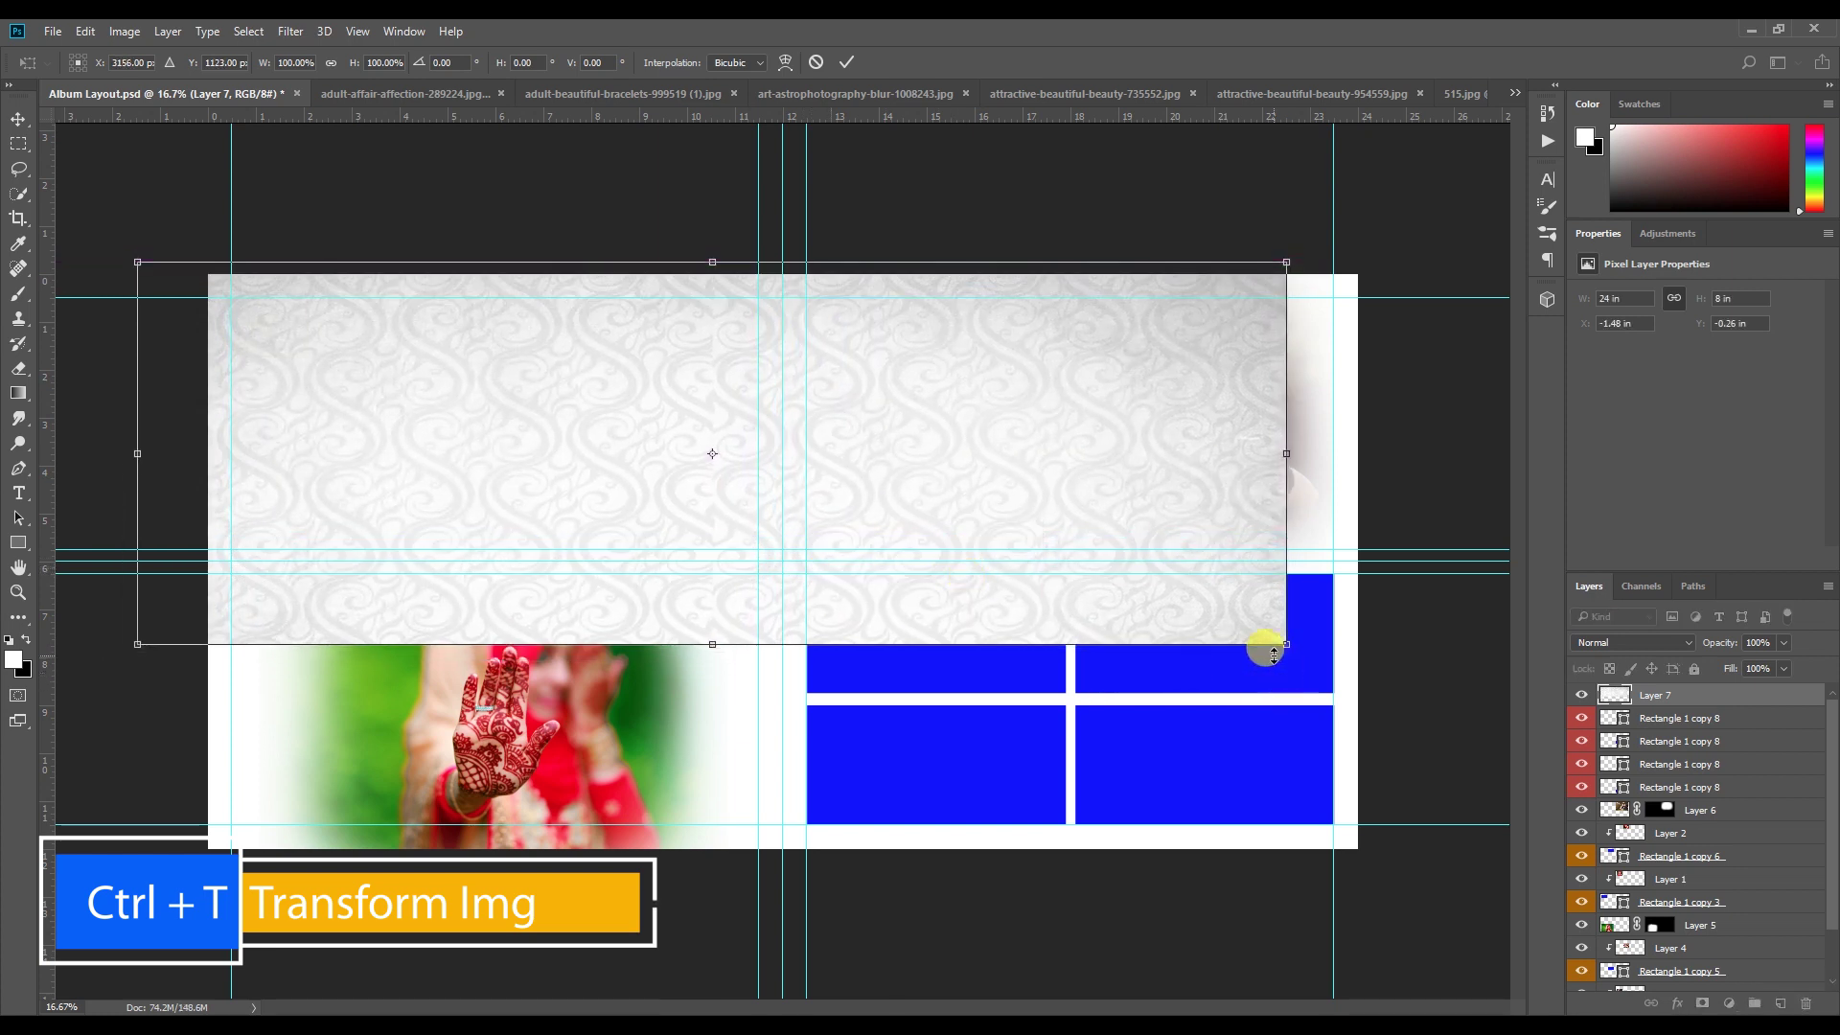
left_click_drag(1274, 644, 1743, 982)
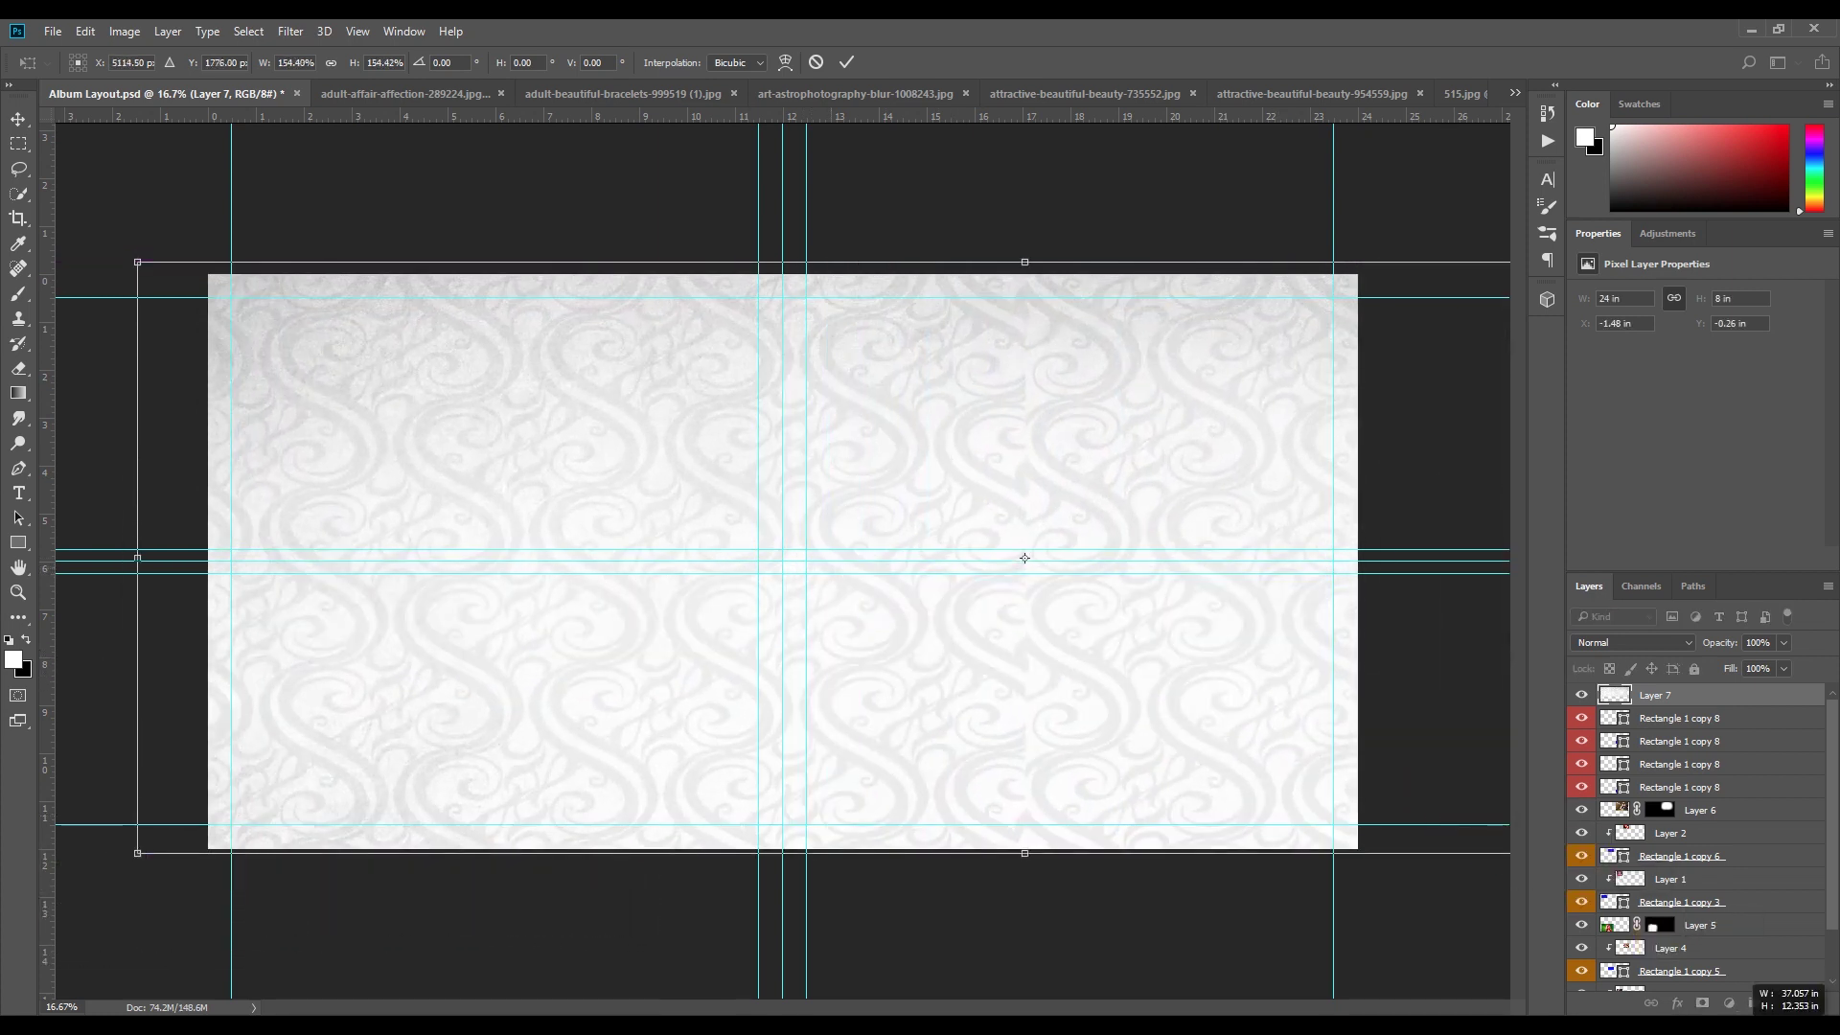
left_click_drag(501, 571, 438, 573)
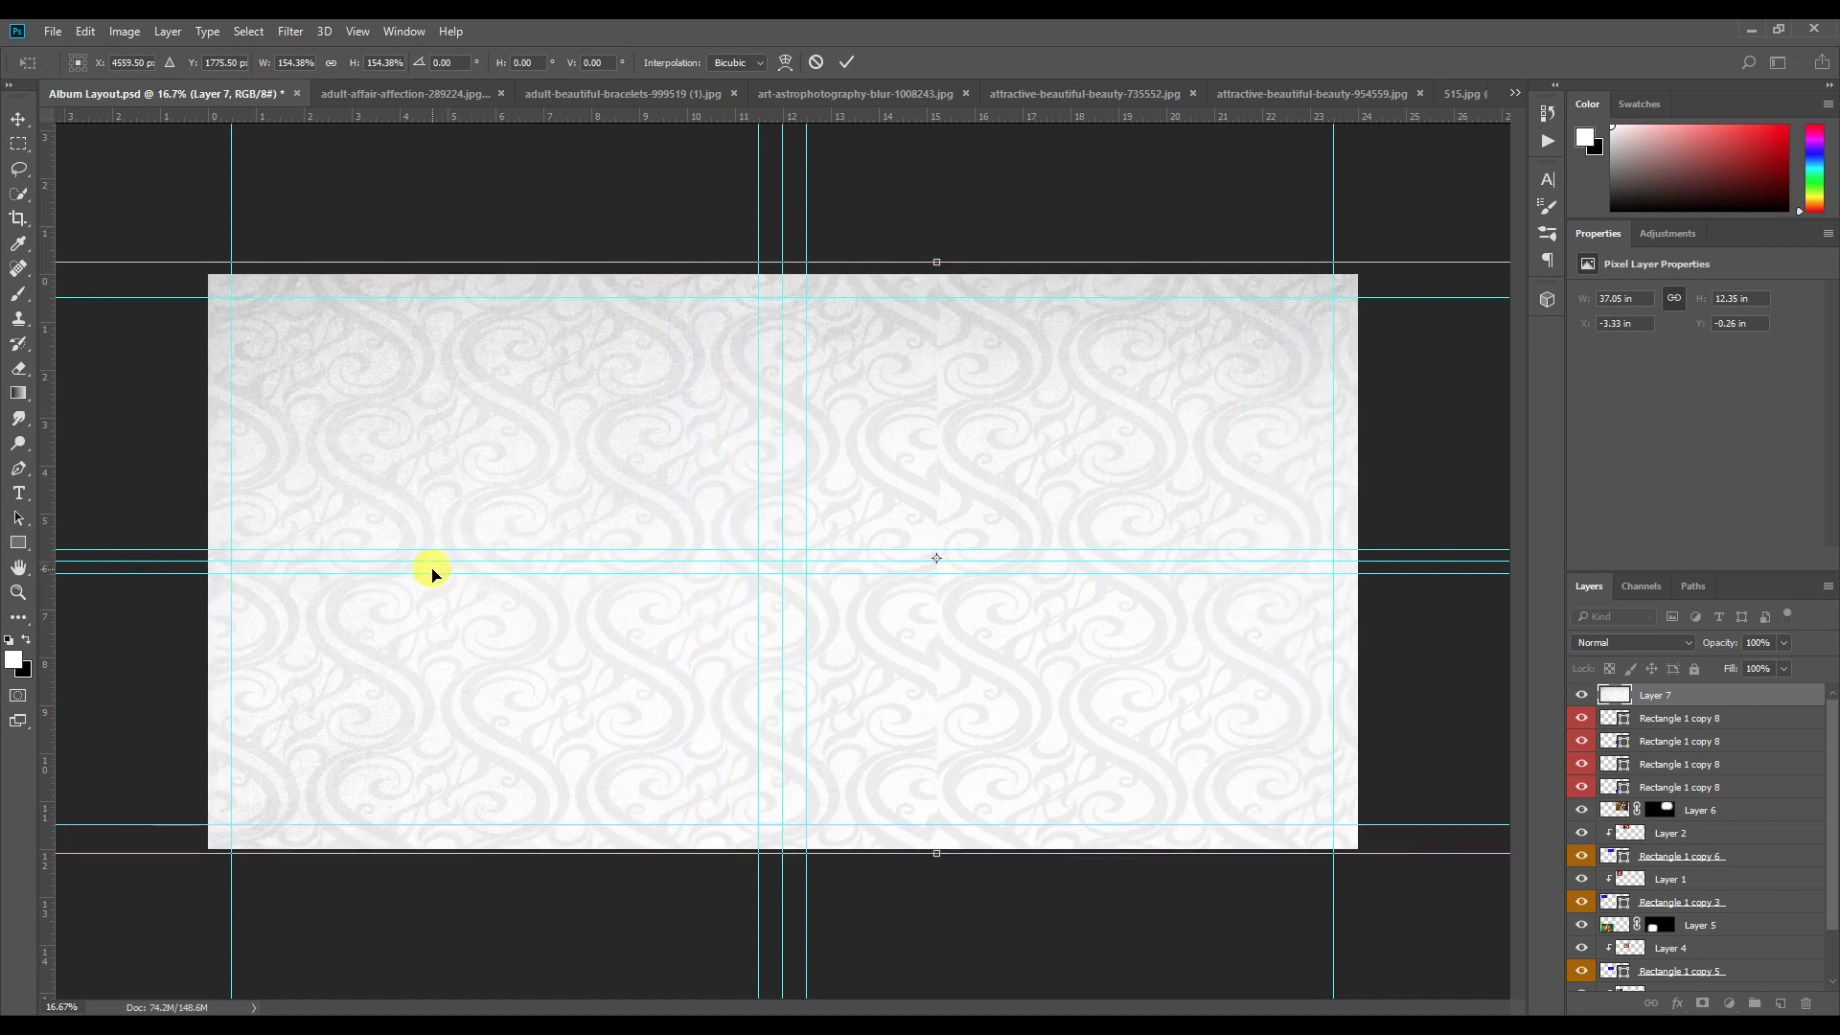
key("Return")
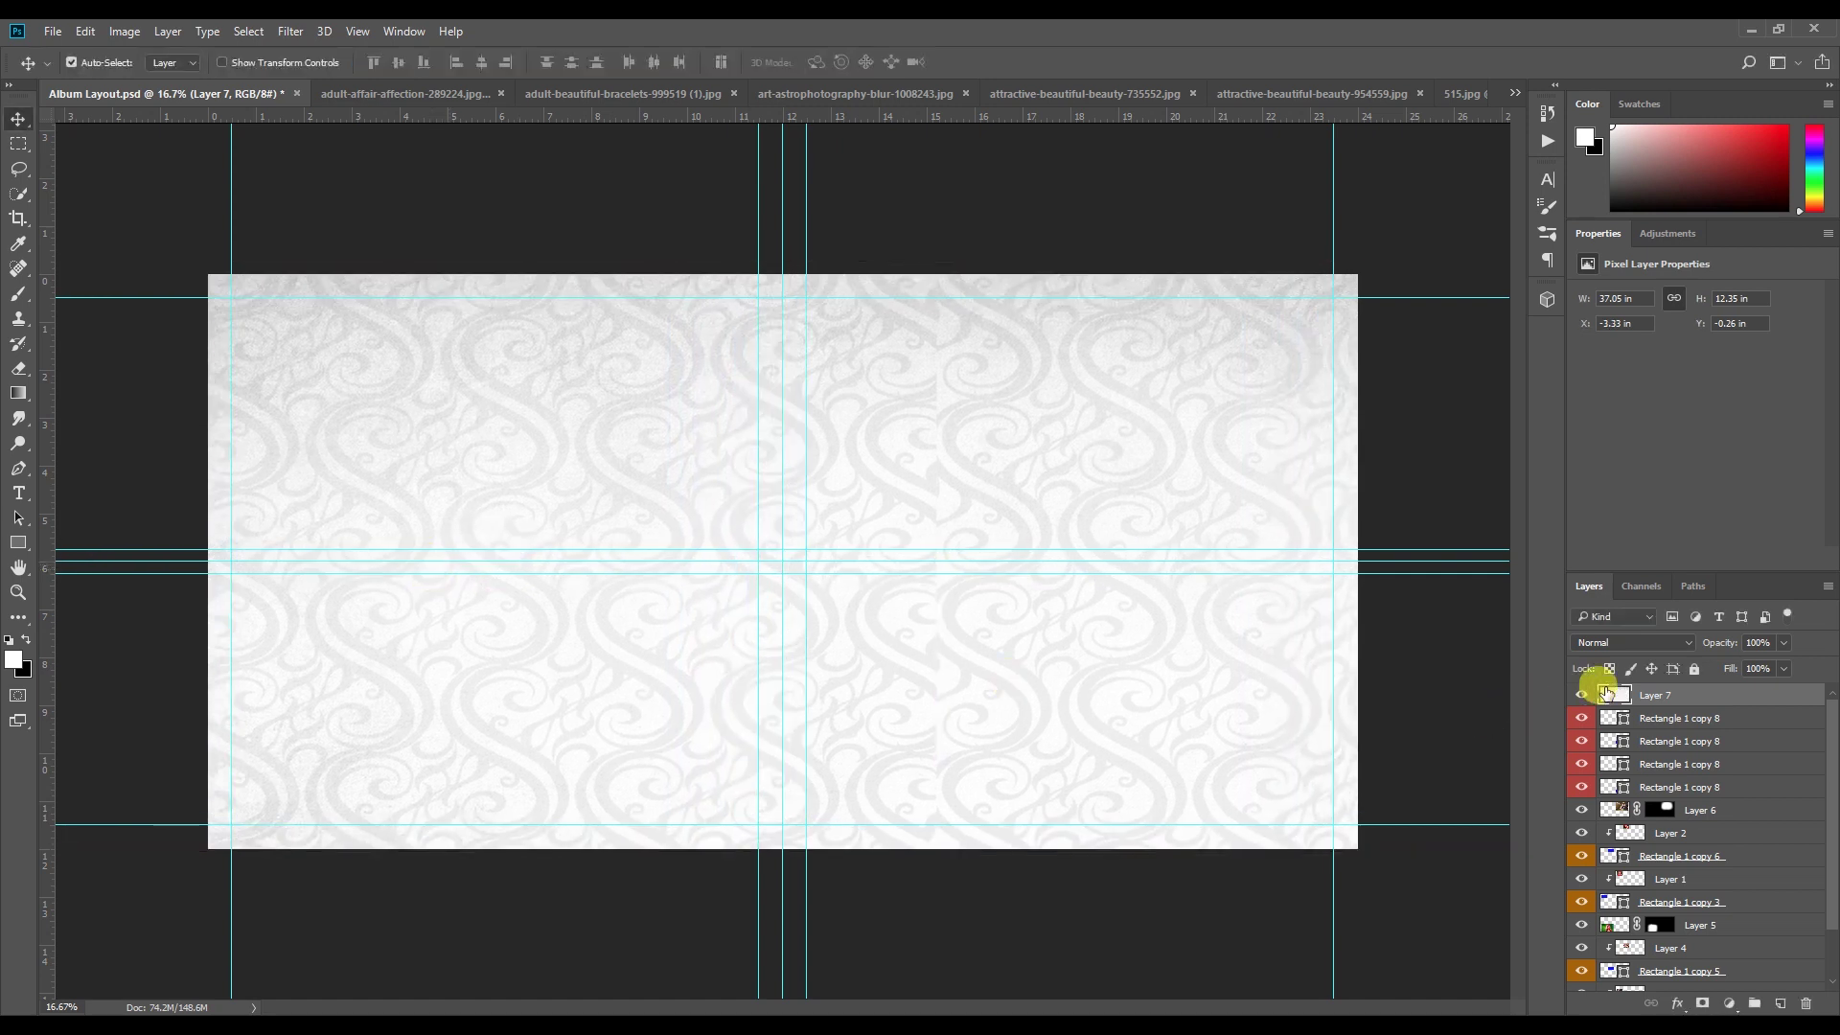
left_click_drag(1612, 696, 1592, 1008)
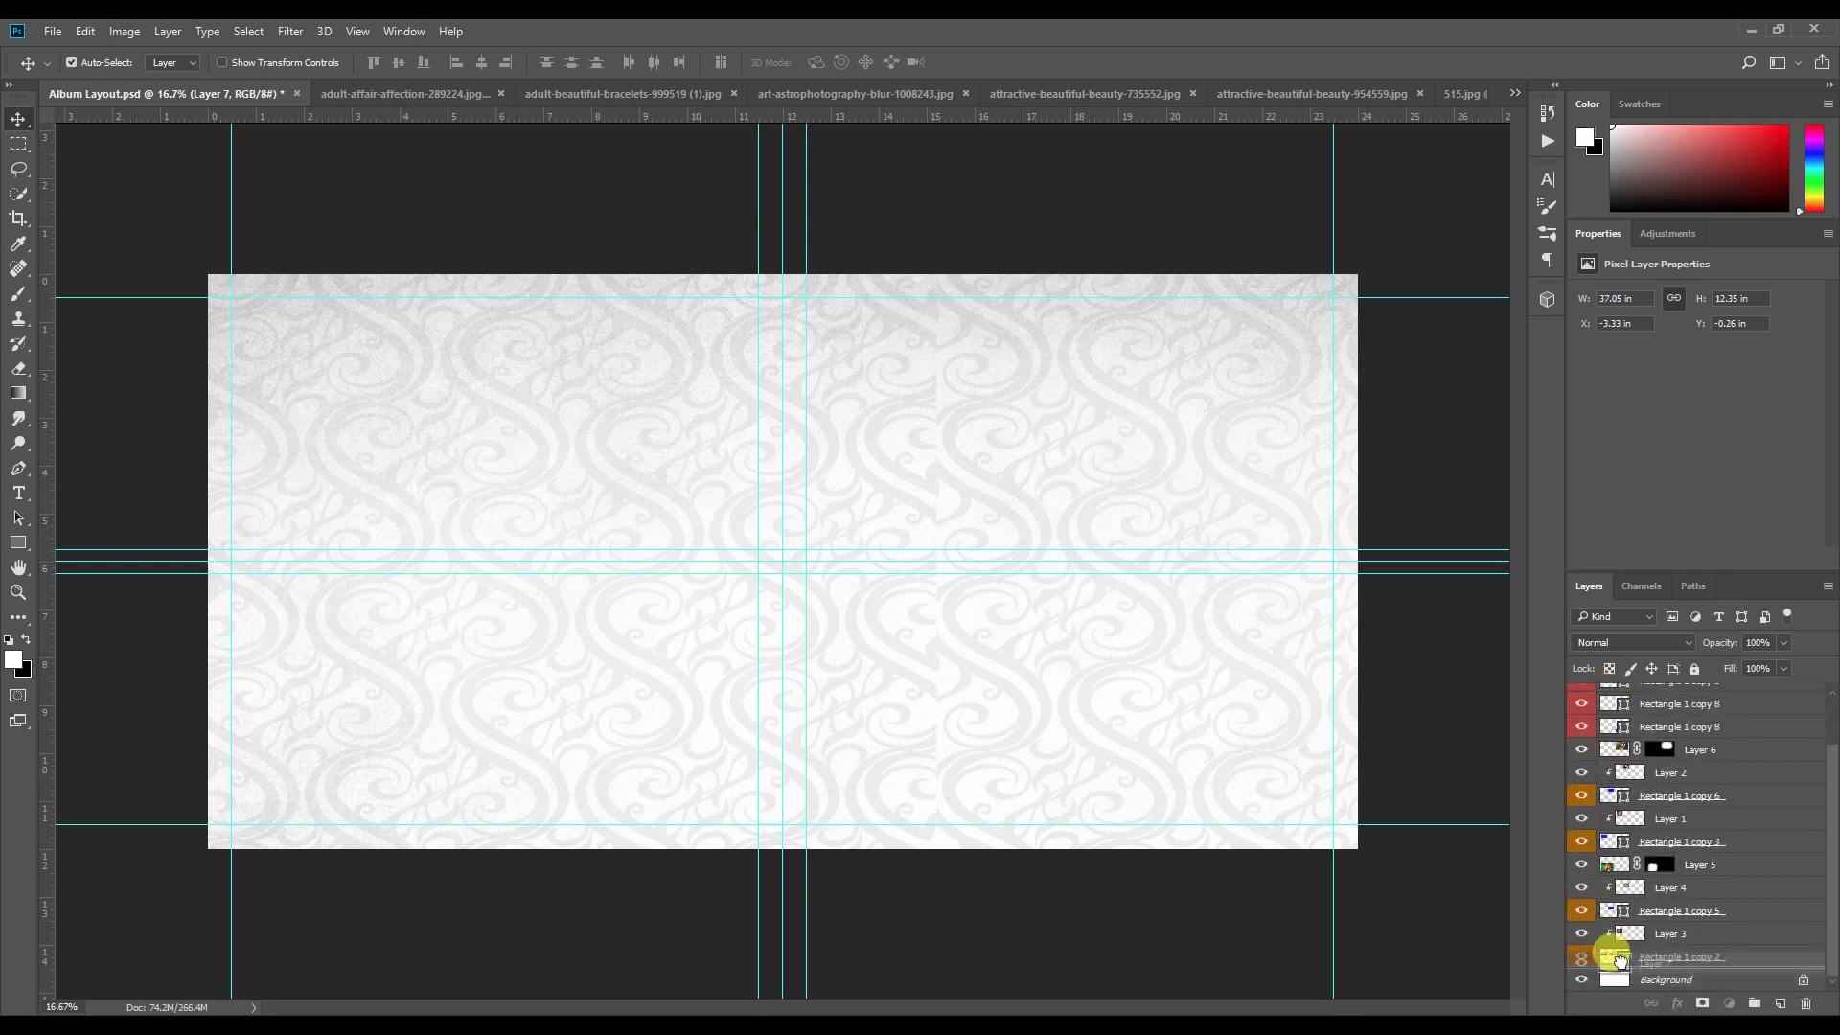
left_click_drag(1621, 961, 1619, 965)
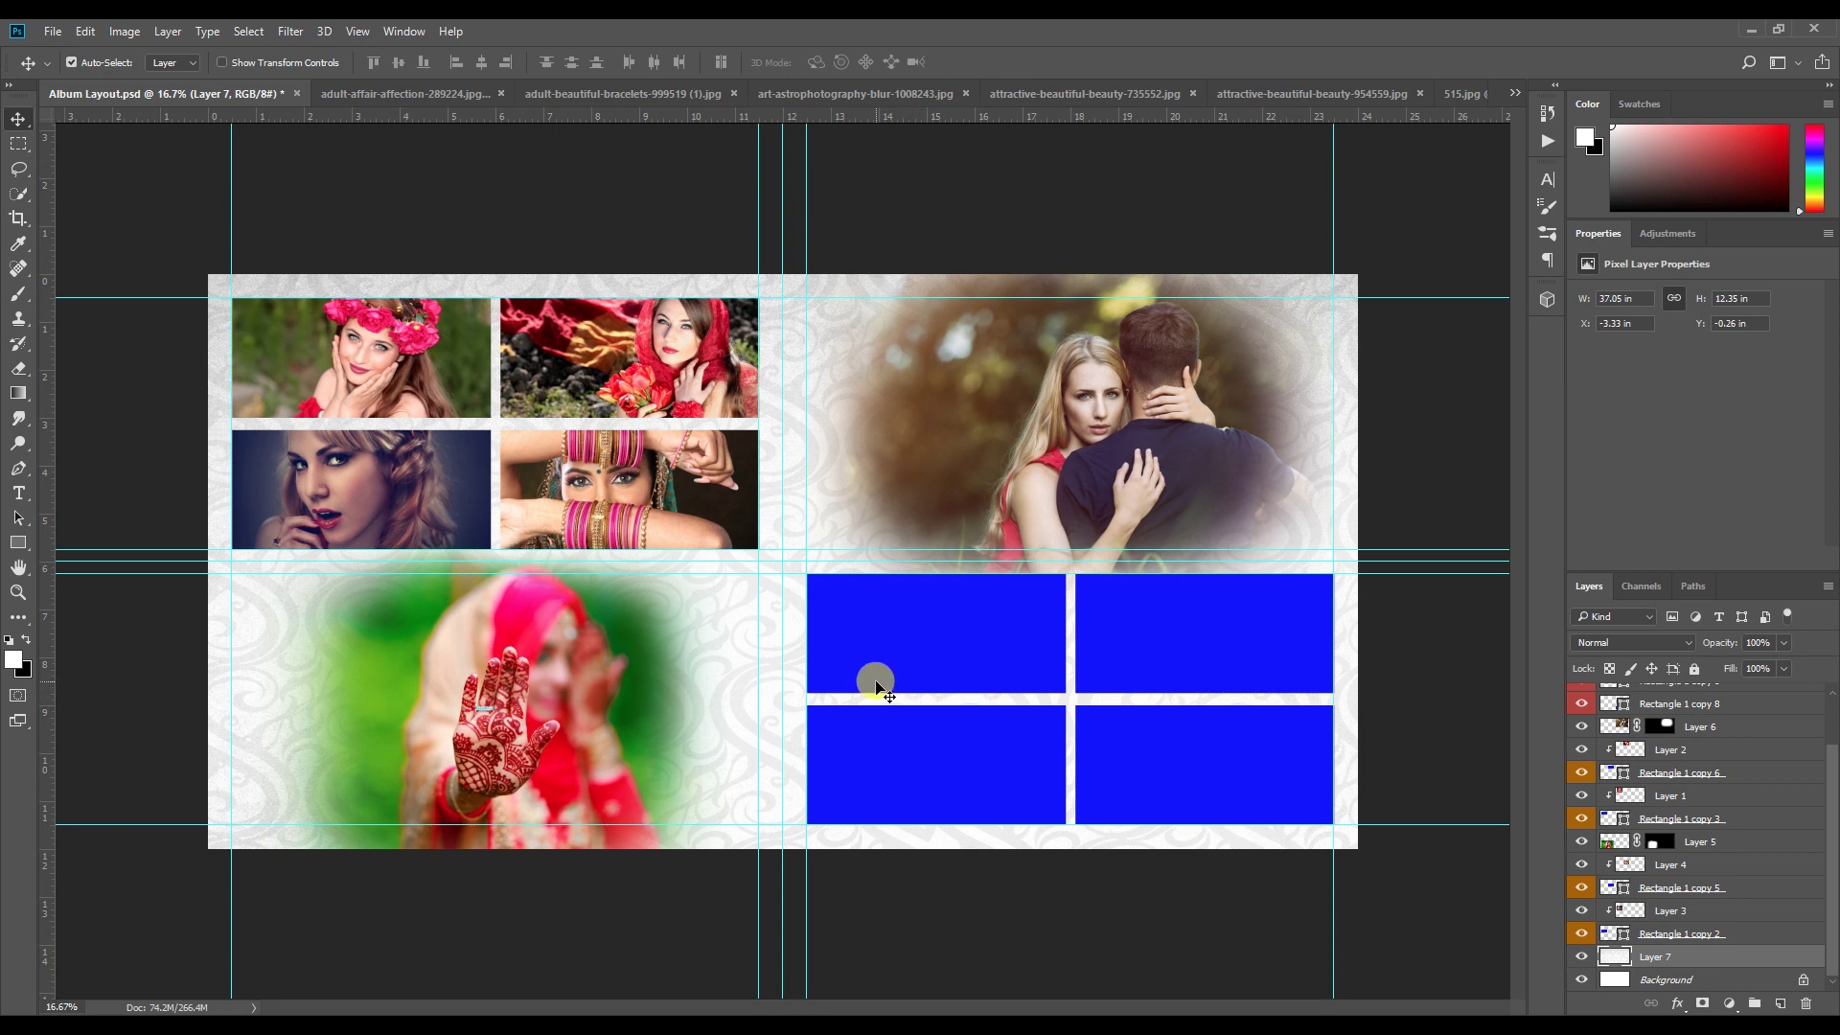
Close the unused photo tabs and switch to attractive-beautiful-beauty-735552.jpg
left_click(880, 668)
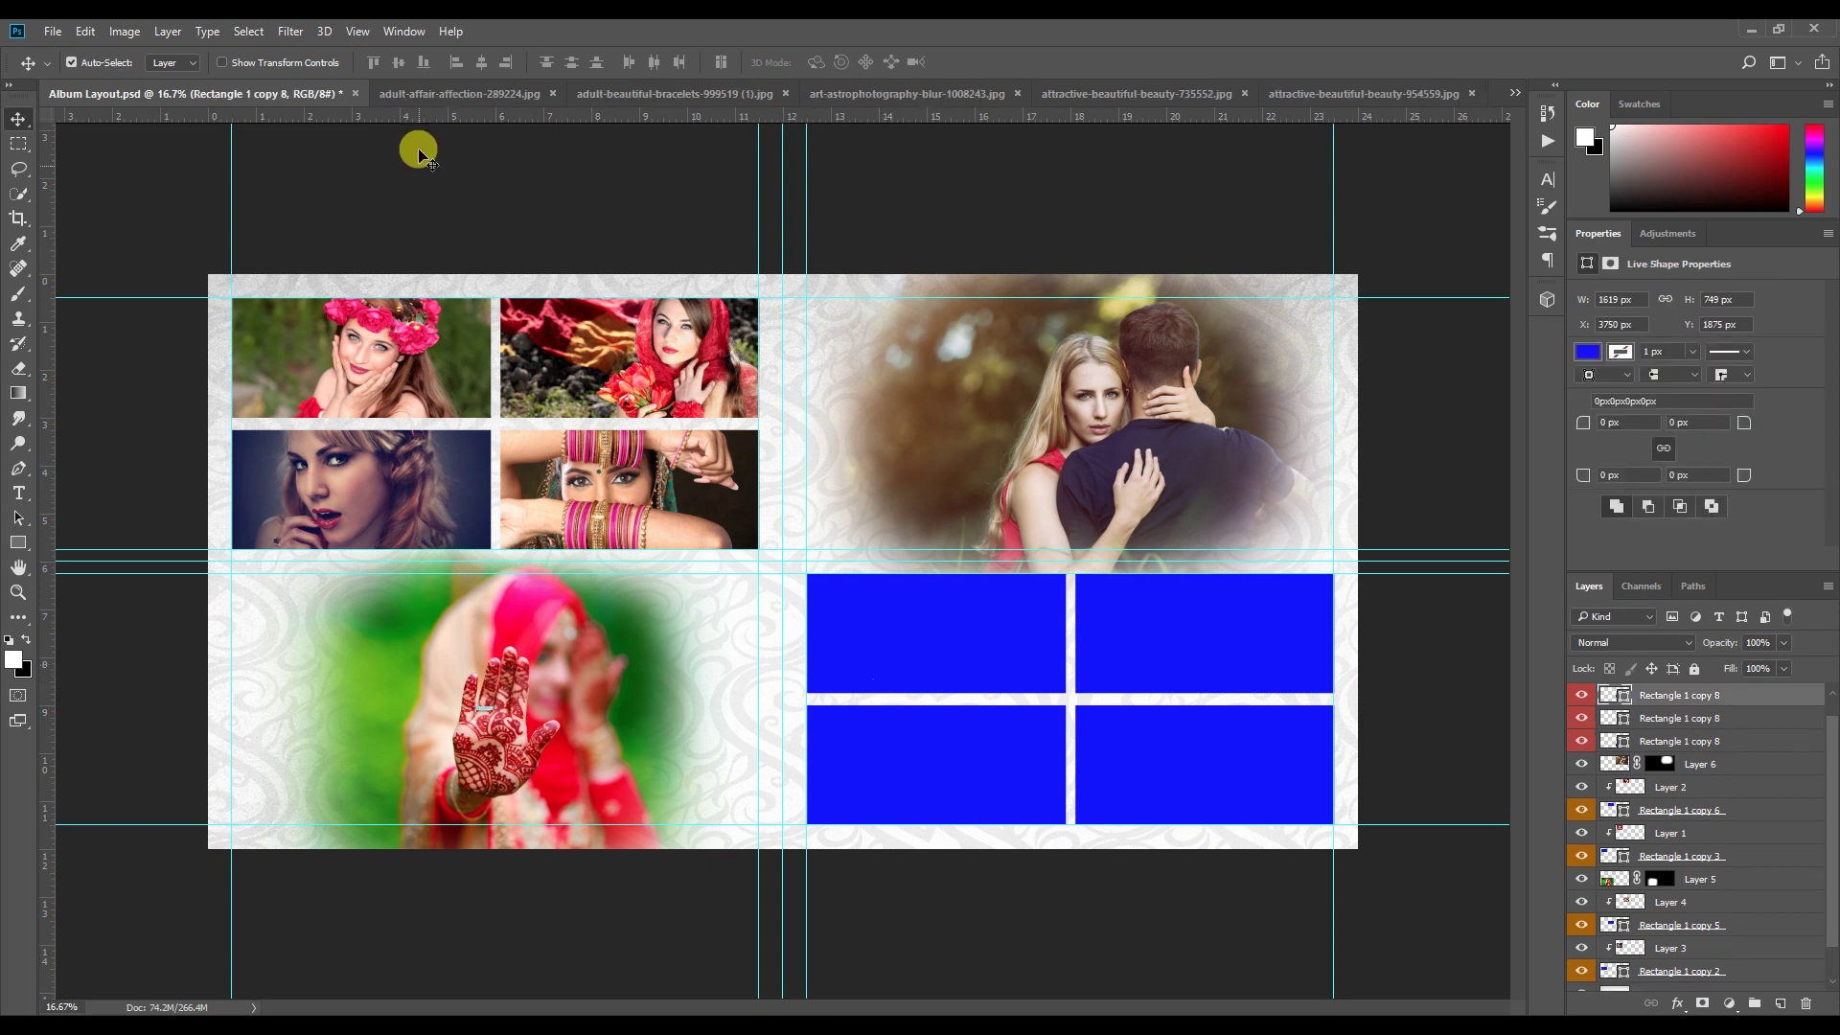
left_click(415, 96)
left_click(512, 93)
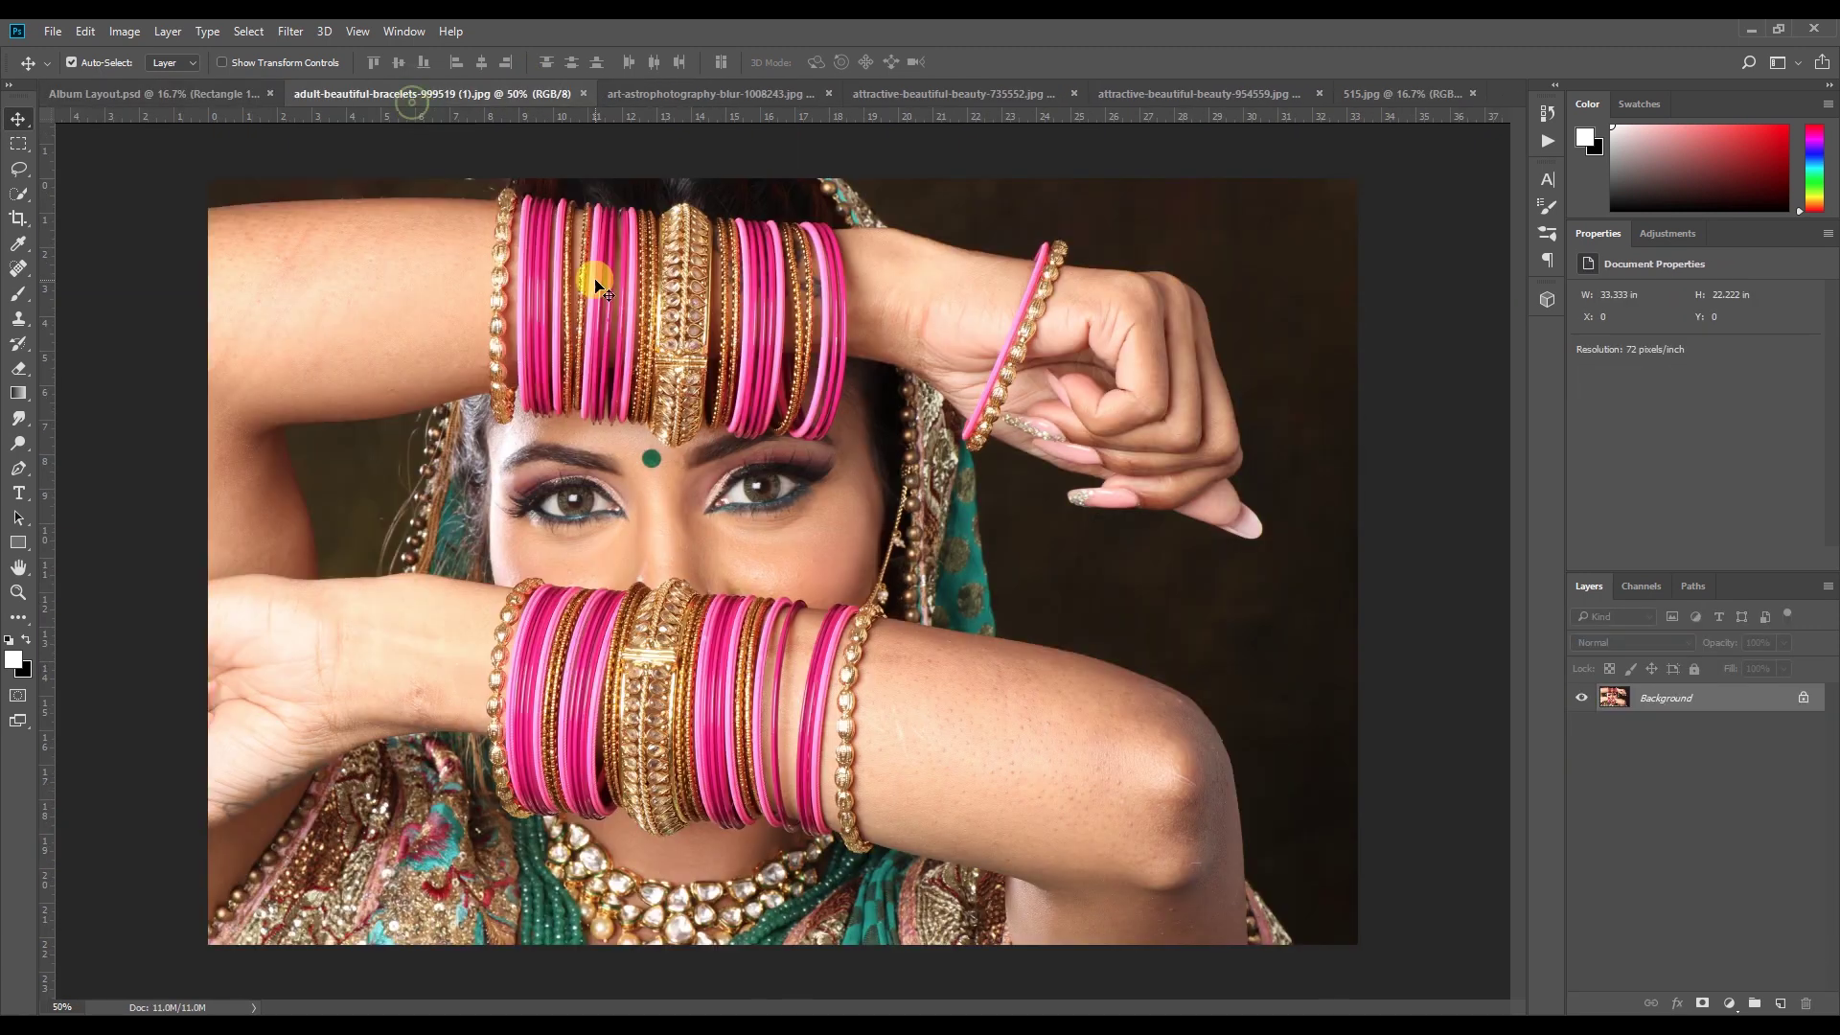
left_click(583, 93)
left_click(522, 93)
left_click(668, 93)
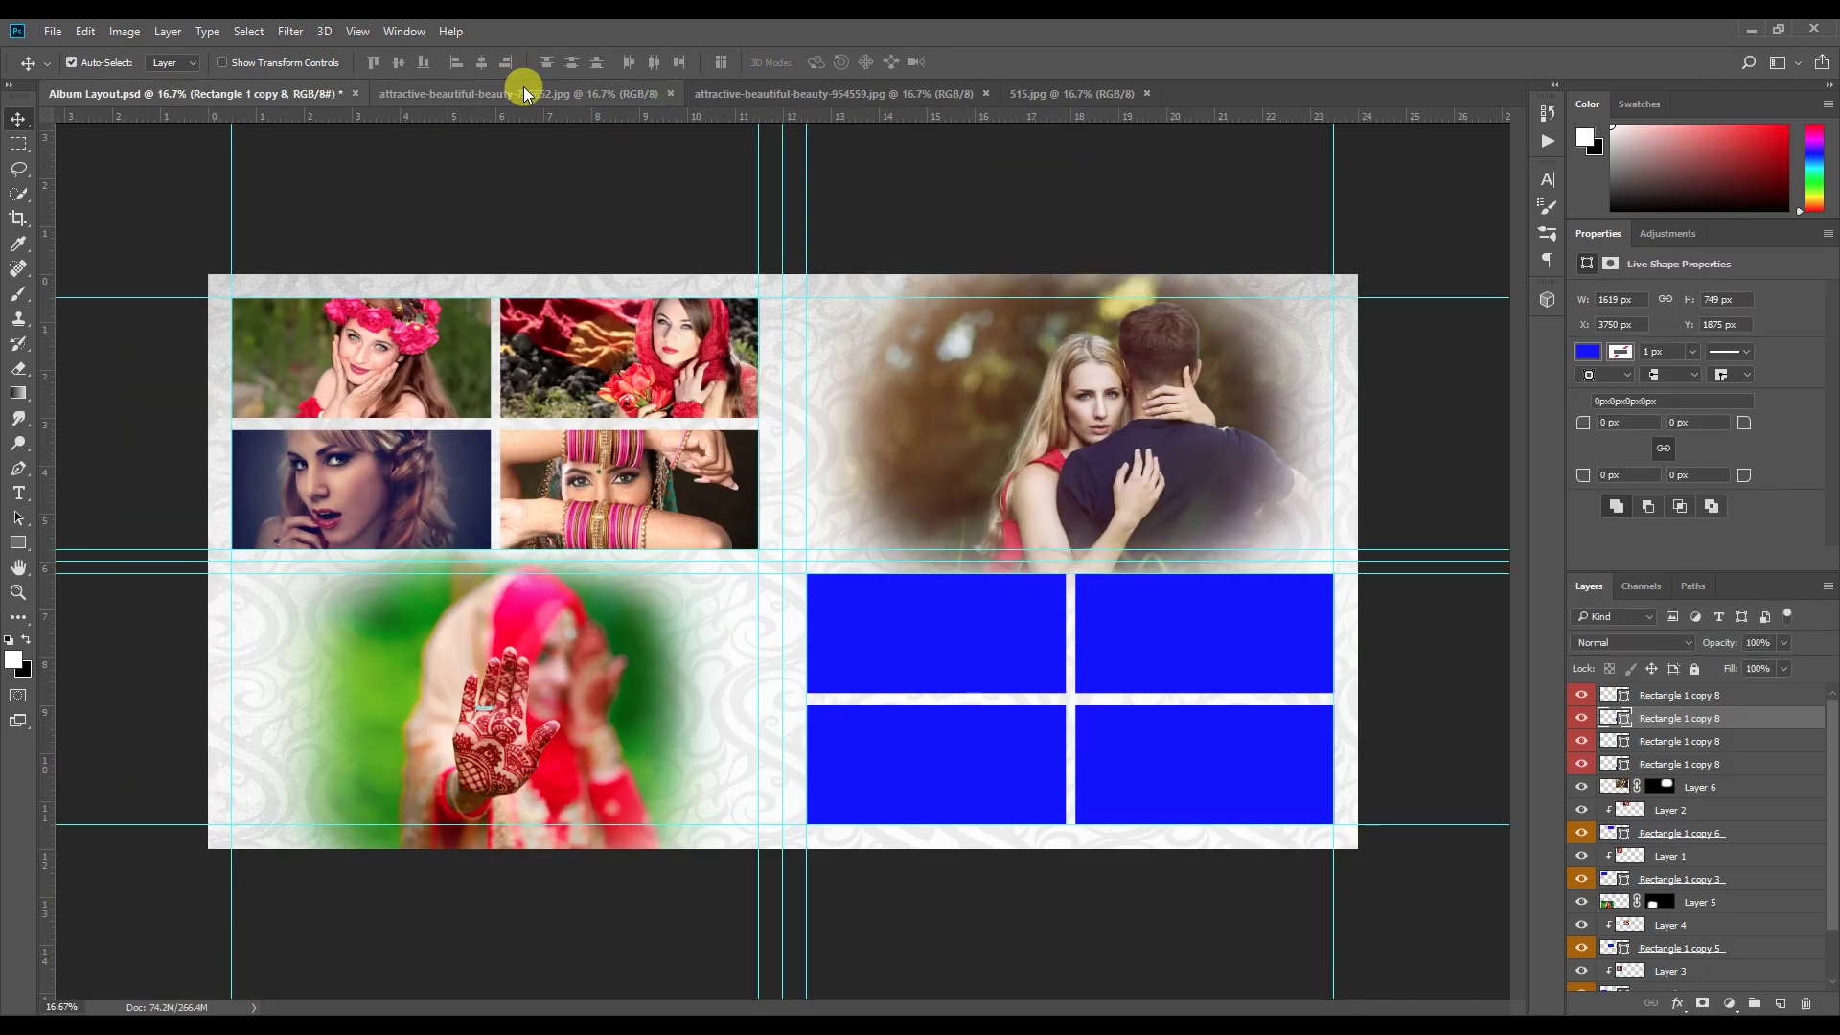
left_click(523, 93)
Bring the black-and-white portrait into the album and shrink it
left_click_drag(303, 203, 974, 648)
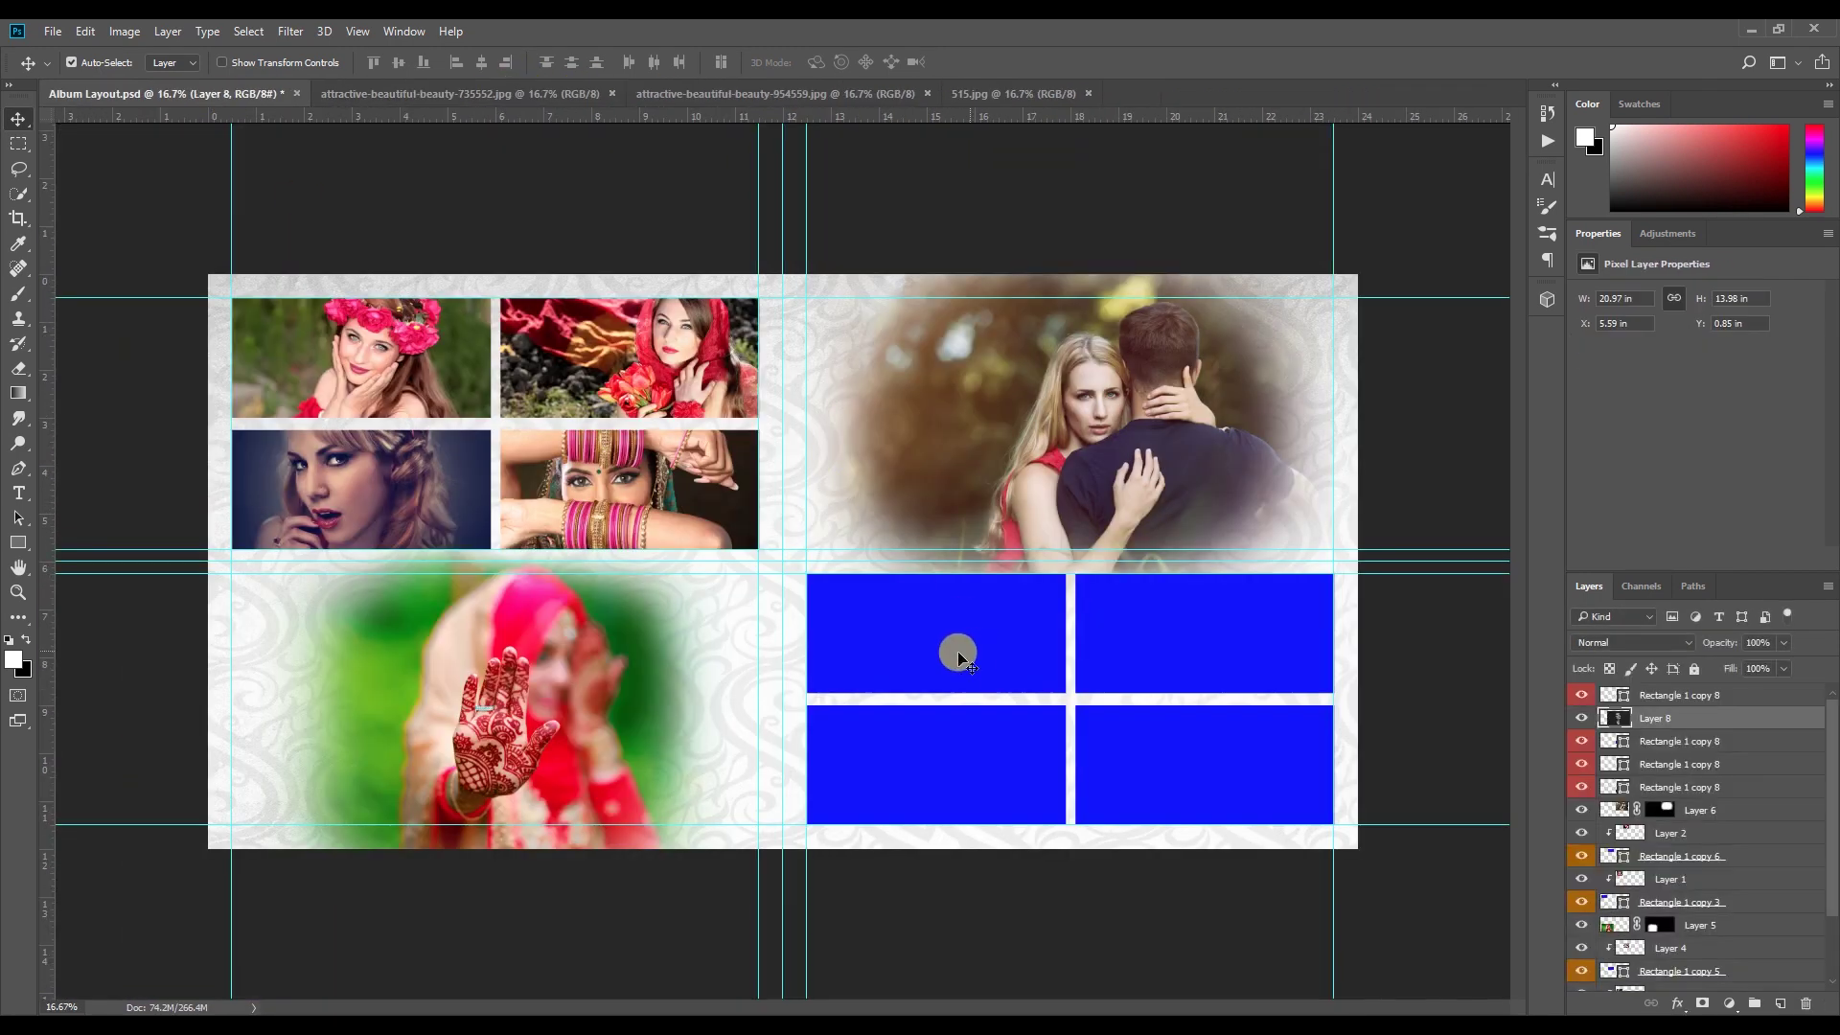
key("ctrl+t")
left_click_drag(479, 305, 320, 463)
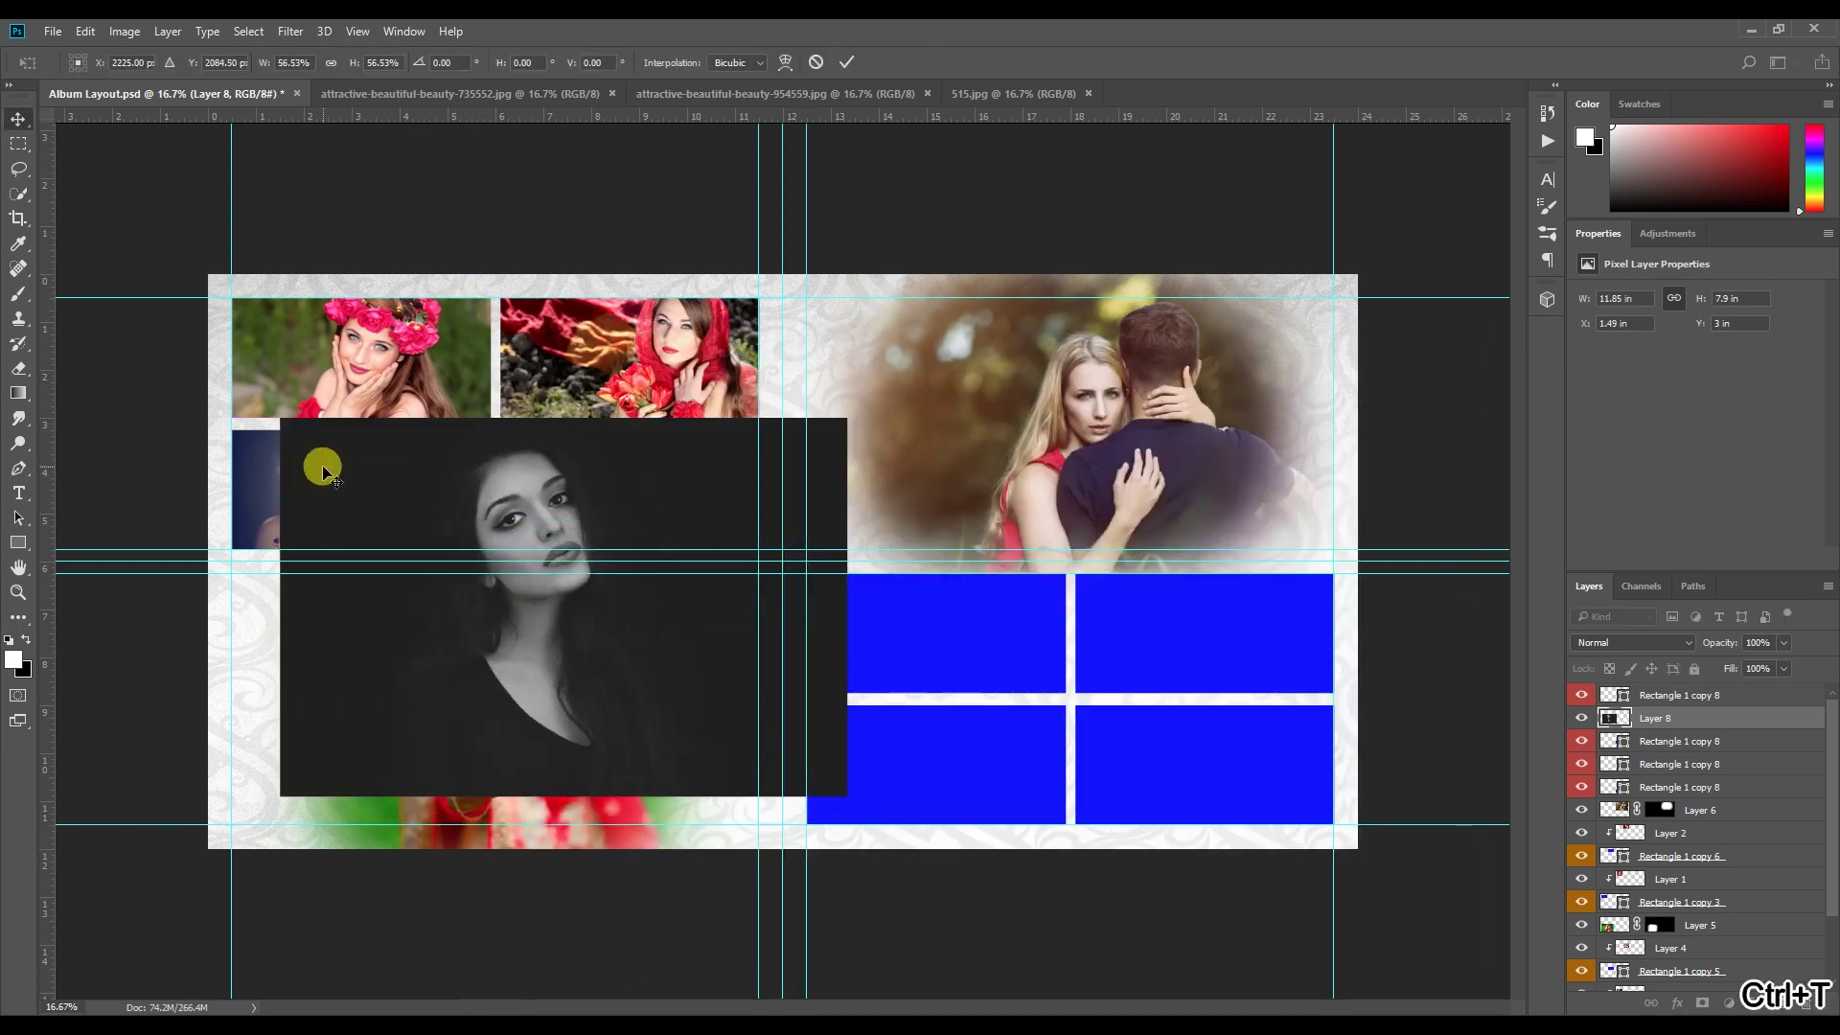
key("Return")
Delete the lower-left blue placeholder and stretch the upper-left one down to fill the column
left_click(974, 759)
key("Delete")
left_click(944, 678)
key("ctrl+t")
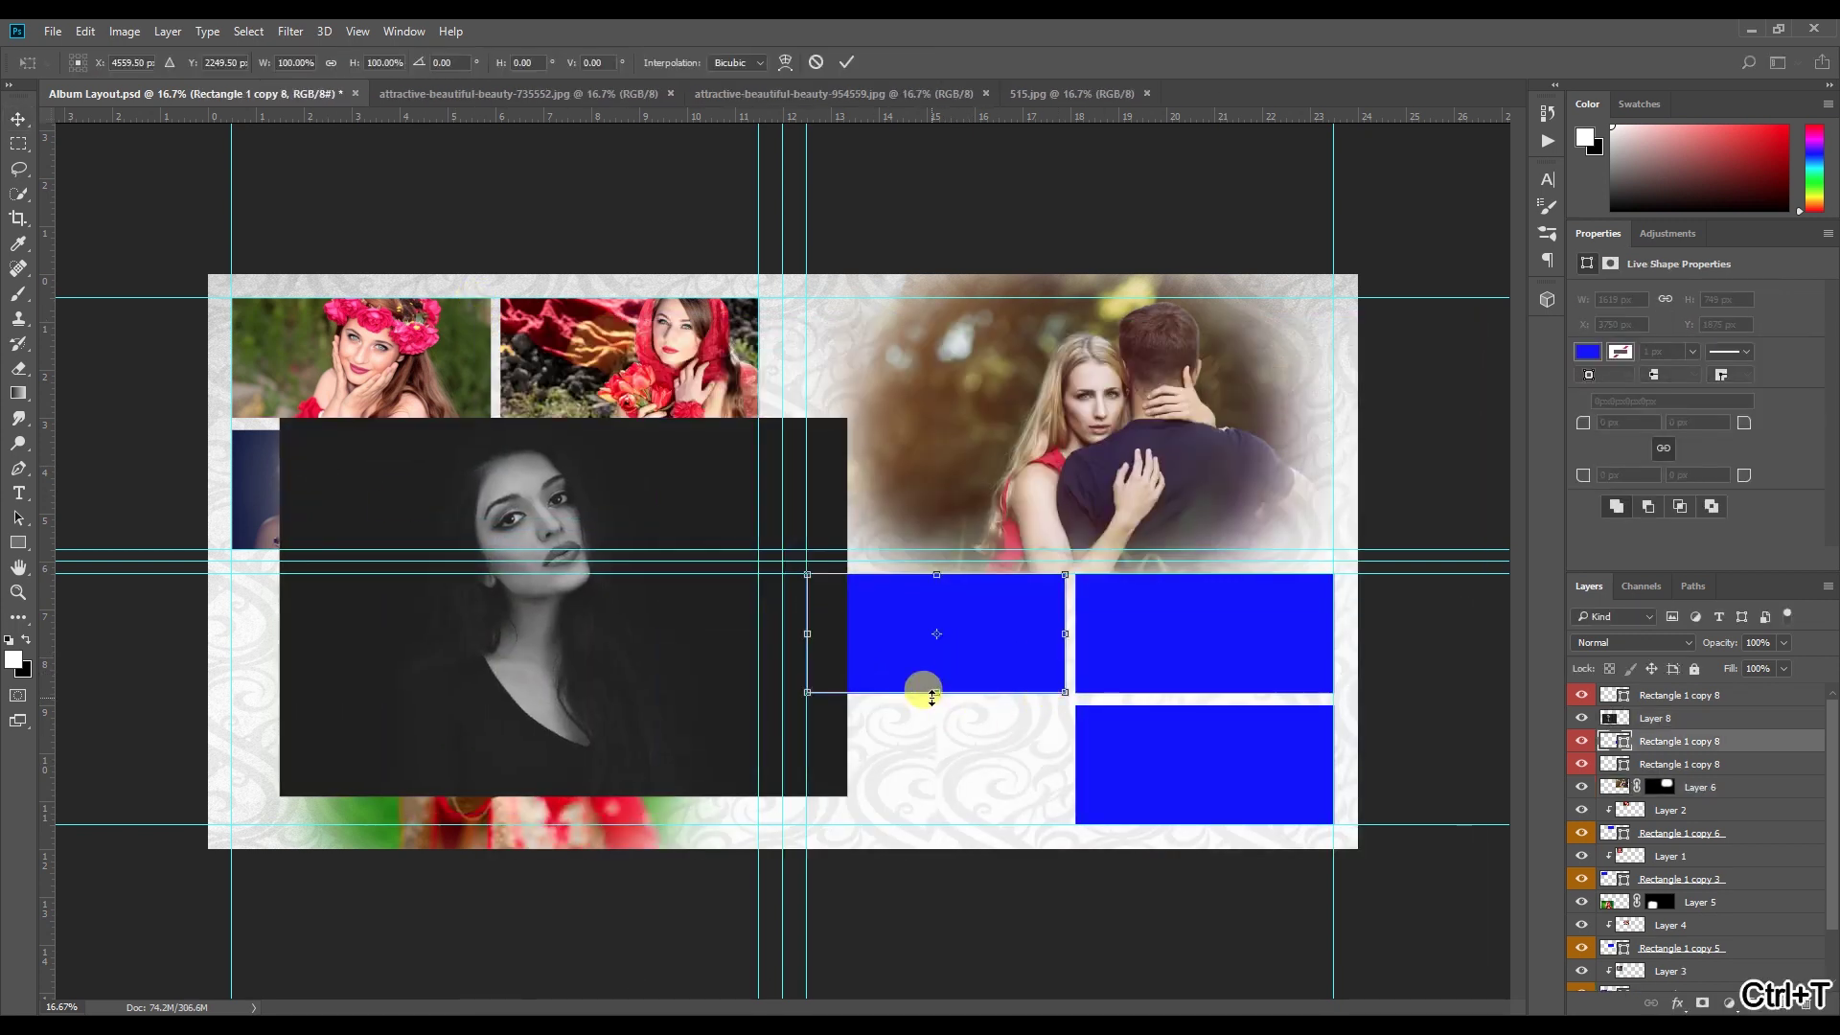
left_click_drag(931, 691, 947, 811)
key("Return")
Clip the portrait into the tall left frame and resize it to fit
left_click_drag(546, 678, 943, 533)
left_click(1608, 725, "alt")
left_click(1003, 605)
key("ctrl+t")
left_click_drag(1245, 259, 1044, 373)
left_click_drag(997, 455, 996, 635)
left_click_drag(1039, 809, 1060, 824)
left_click_drag(987, 738, 1060, 727)
key("Return")
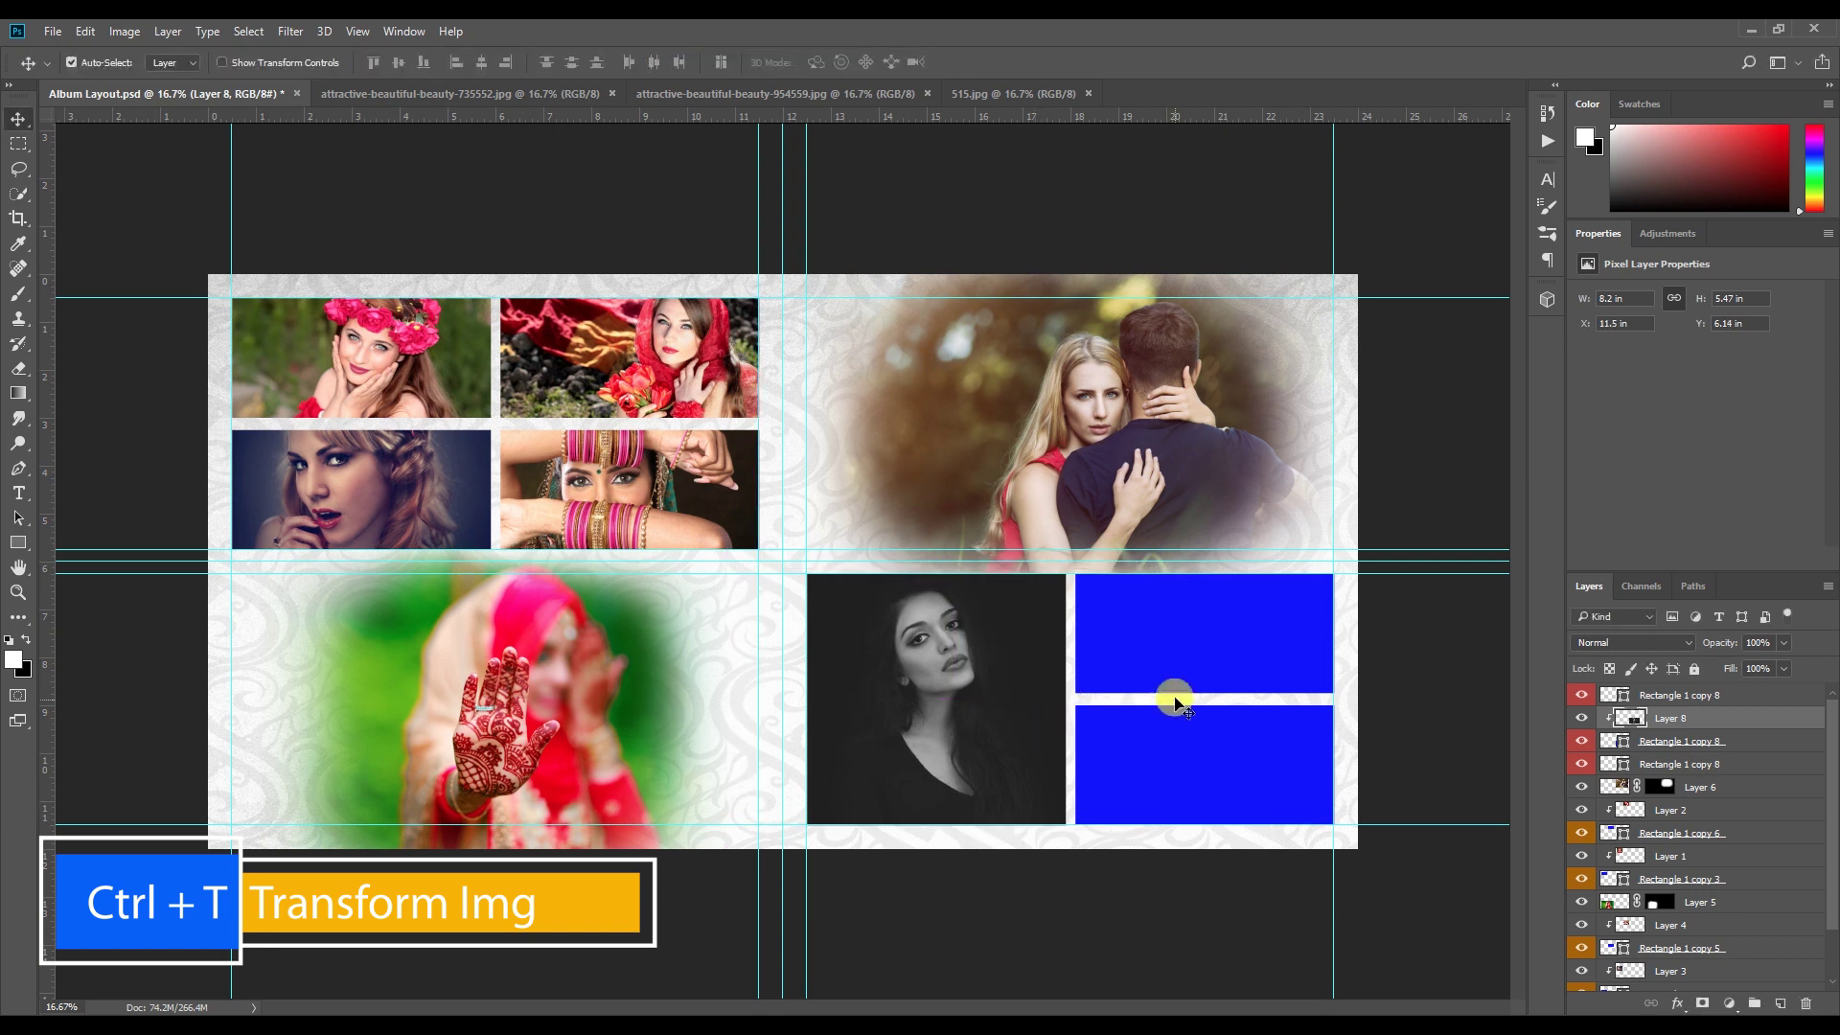
Delete the lower-right blue placeholder and stretch the upper-right one down to fill the column
left_click(1172, 757)
key("Delete")
key("ctrl+t")
left_click_drag(1204, 692, 1195, 823)
key("Return")
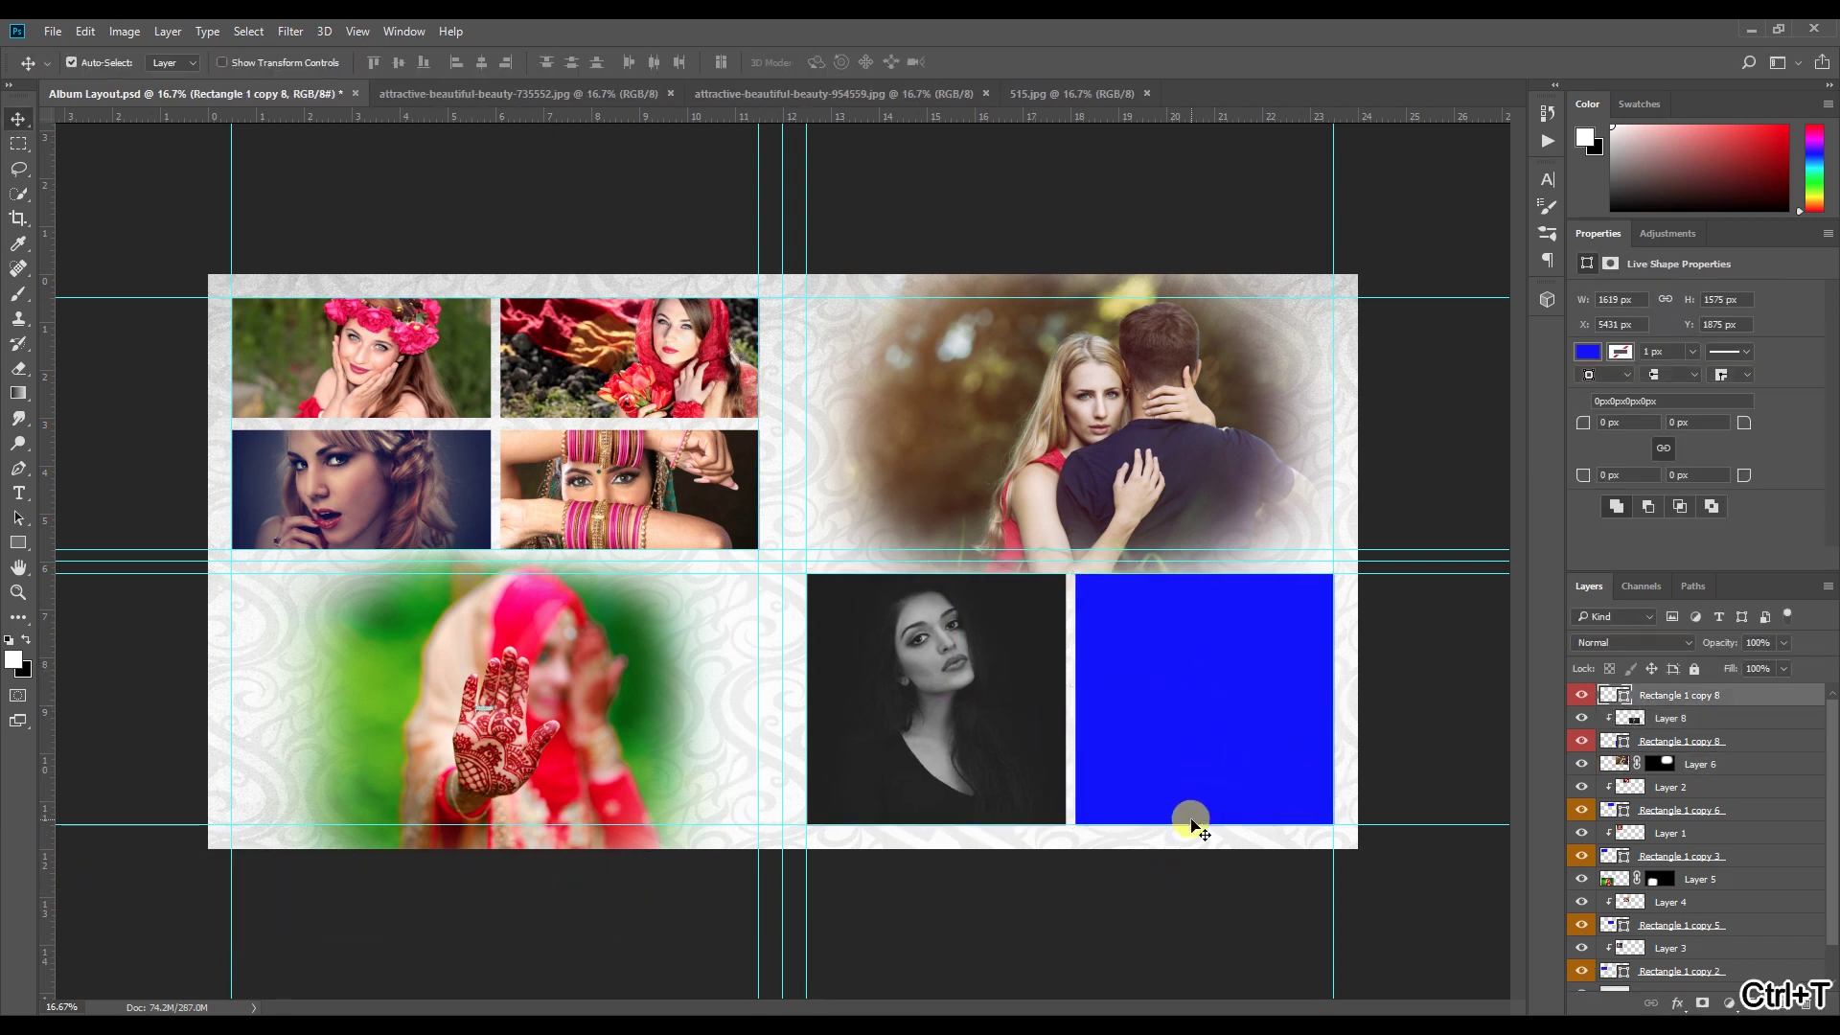
Clip the woman-in-hat photo from attractive-beautiful-beauty-954559.jpg into the right frame, scaled to about 41%
left_click(799, 93)
left_click_drag(142, 95, 1131, 724)
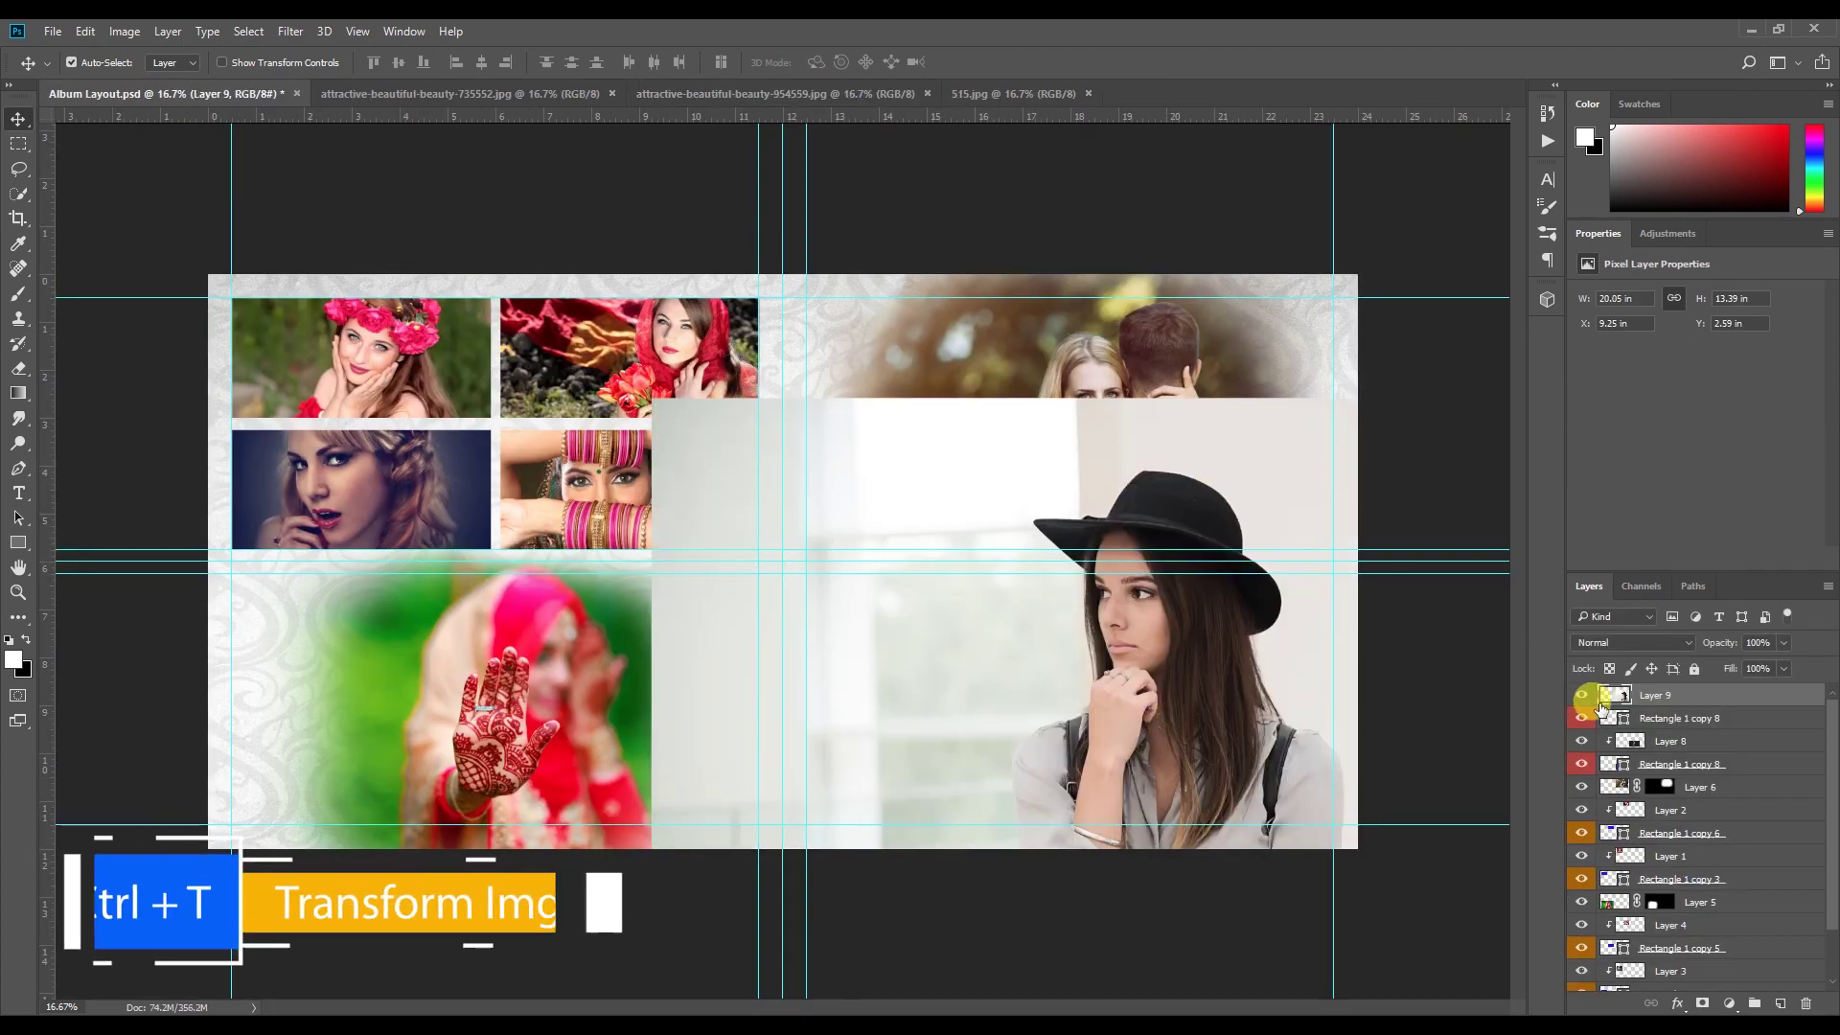
left_click(1619, 706, "alt")
key("ctrl+t")
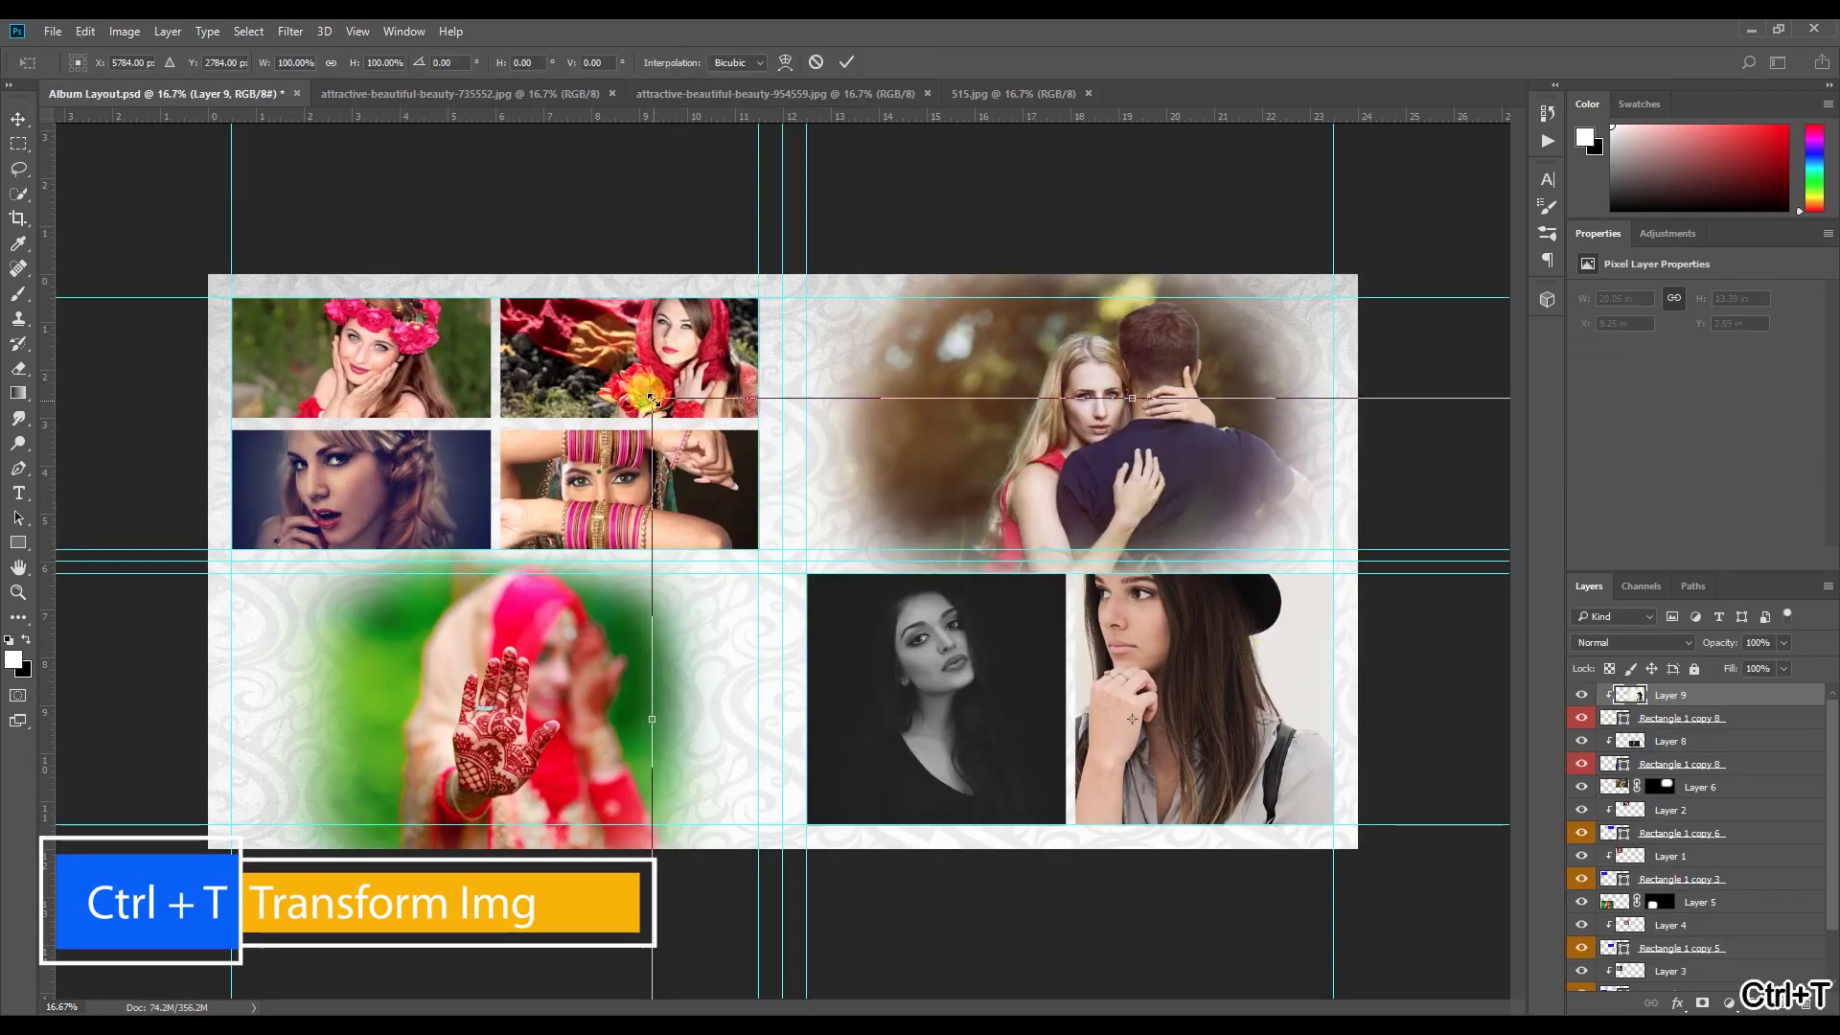
left_click_drag(902, 437, 1001, 572)
left_click_drag(955, 902, 1032, 848)
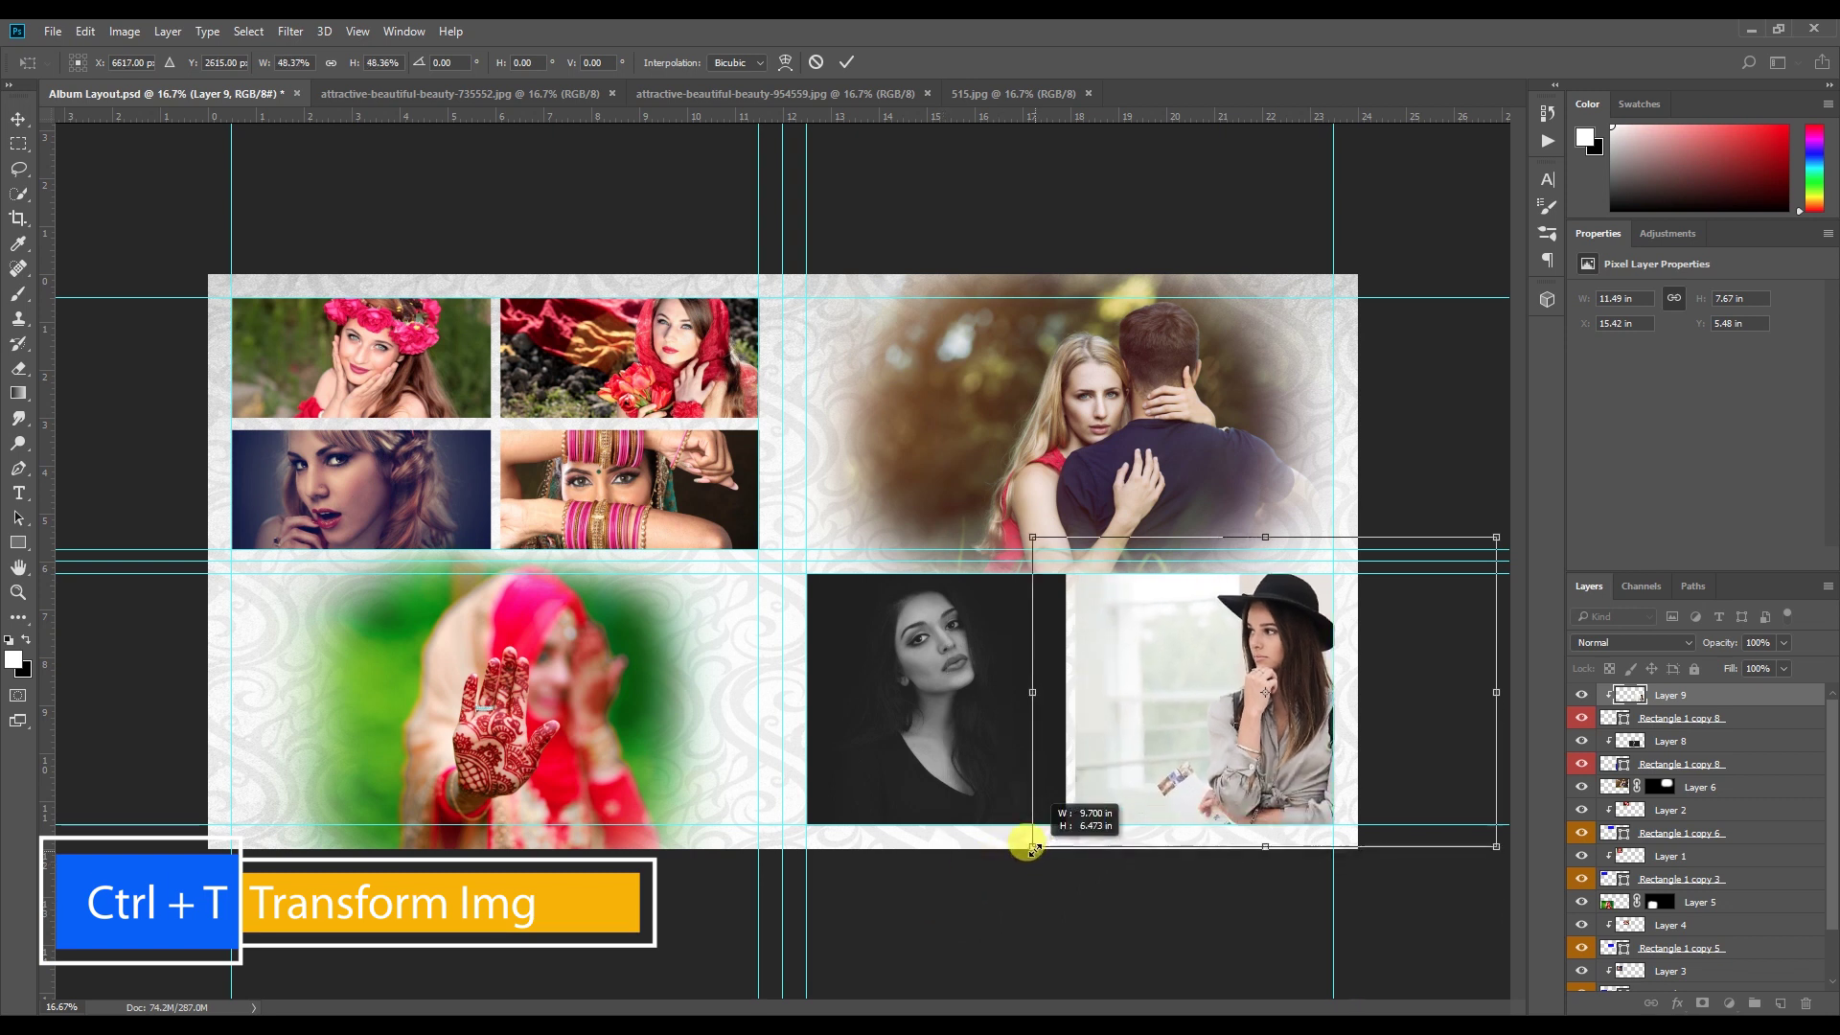
left_click_drag(1488, 536, 1424, 542)
left_click_drag(1441, 837, 1423, 830)
left_click_drag(1212, 720, 1173, 719)
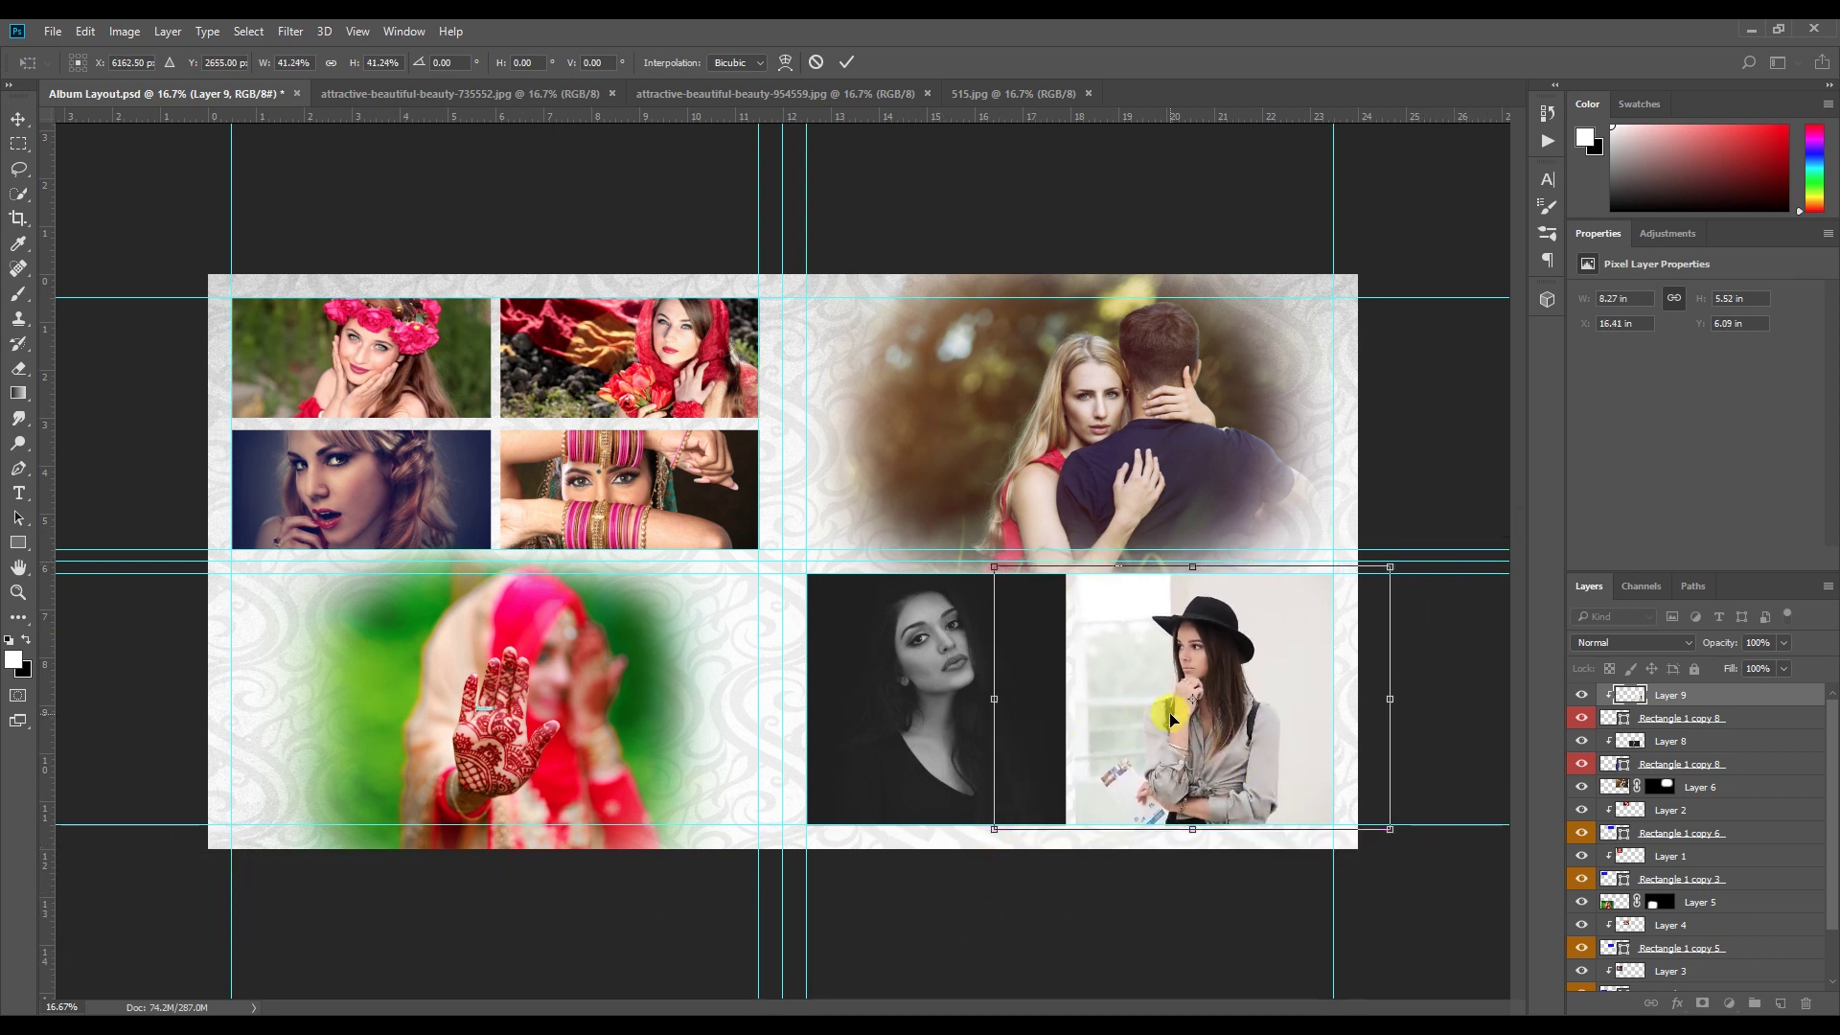
left_click(837, 627, "ctrl")
Paint on the couple photo's Layer 6 mask and nudge the photo slightly left
key("ctrl+minus")
left_click(325, 538, "ctrl")
left_click(655, 714, "ctrl")
left_click_drag(1198, 499, 655, 480)
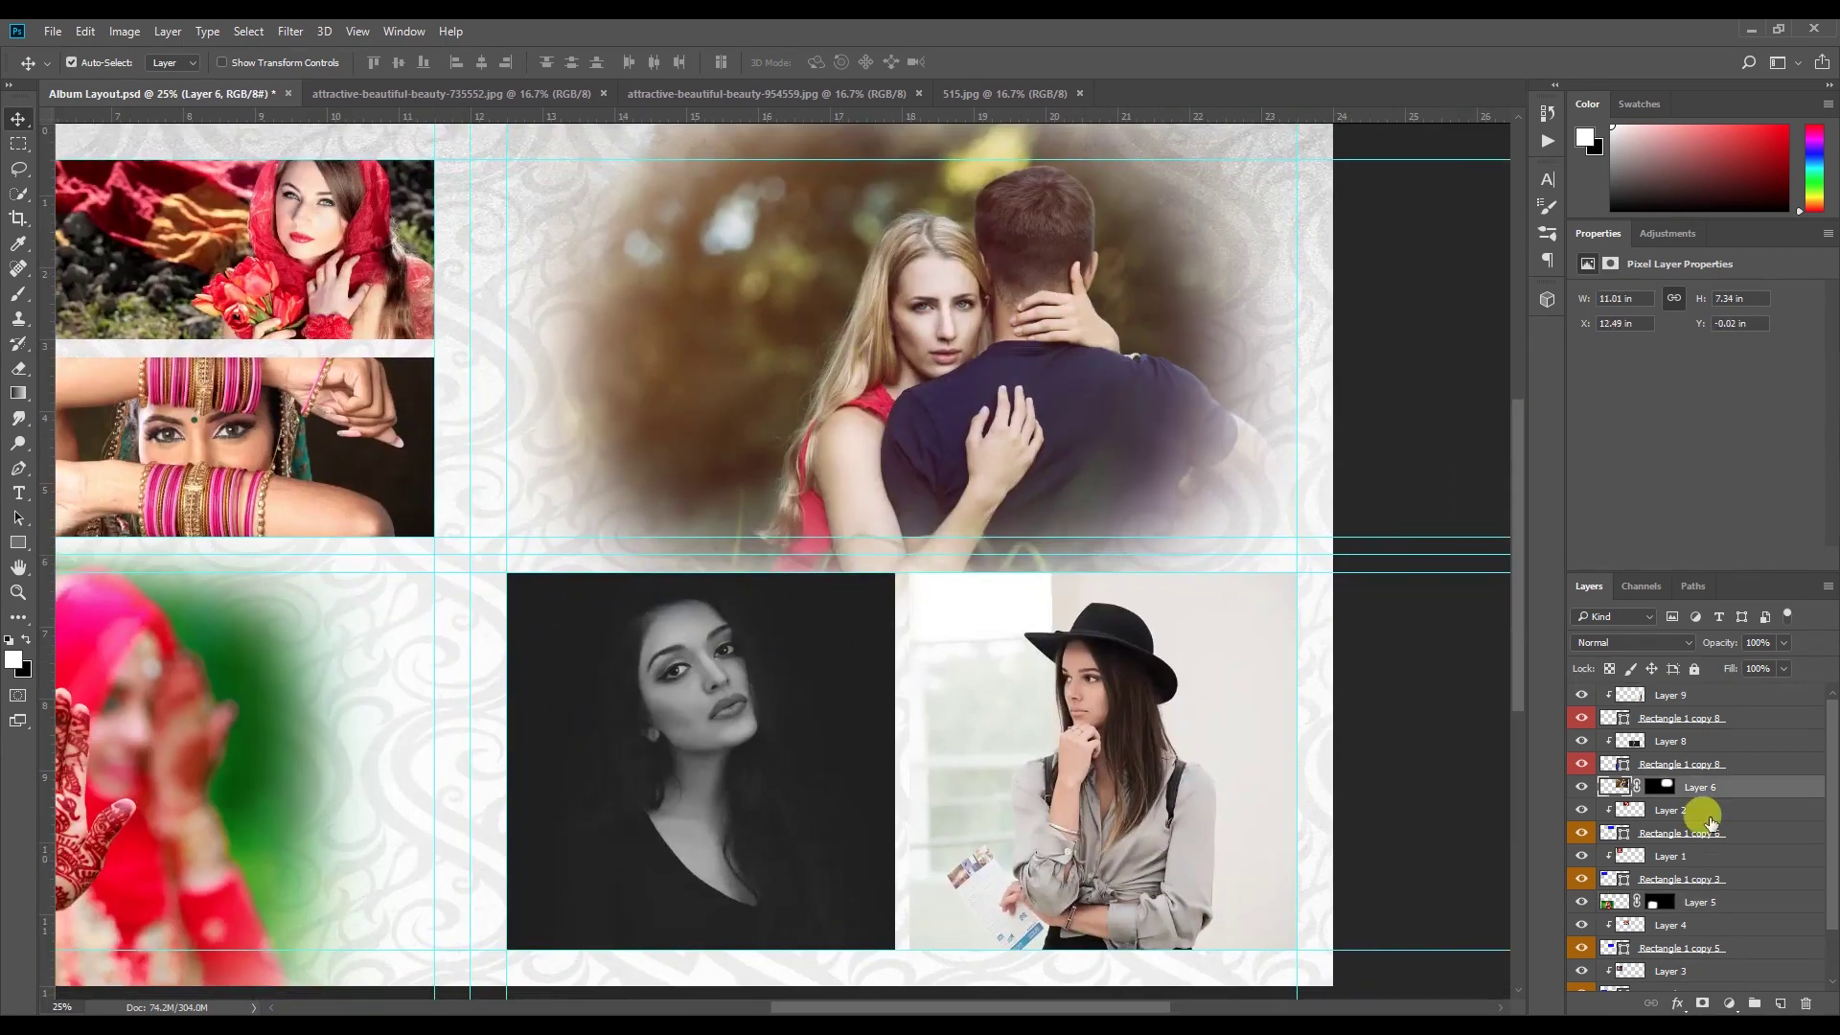
left_click(1660, 787)
key("b")
left_click_drag(1217, 402, 986, 230)
key("x")
left_click_drag(1255, 239, 1244, 431)
key("v")
left_click_drag(1004, 384, 970, 383)
Undo stray mask strokes, then move and slightly shrink the couple photo
key("b")
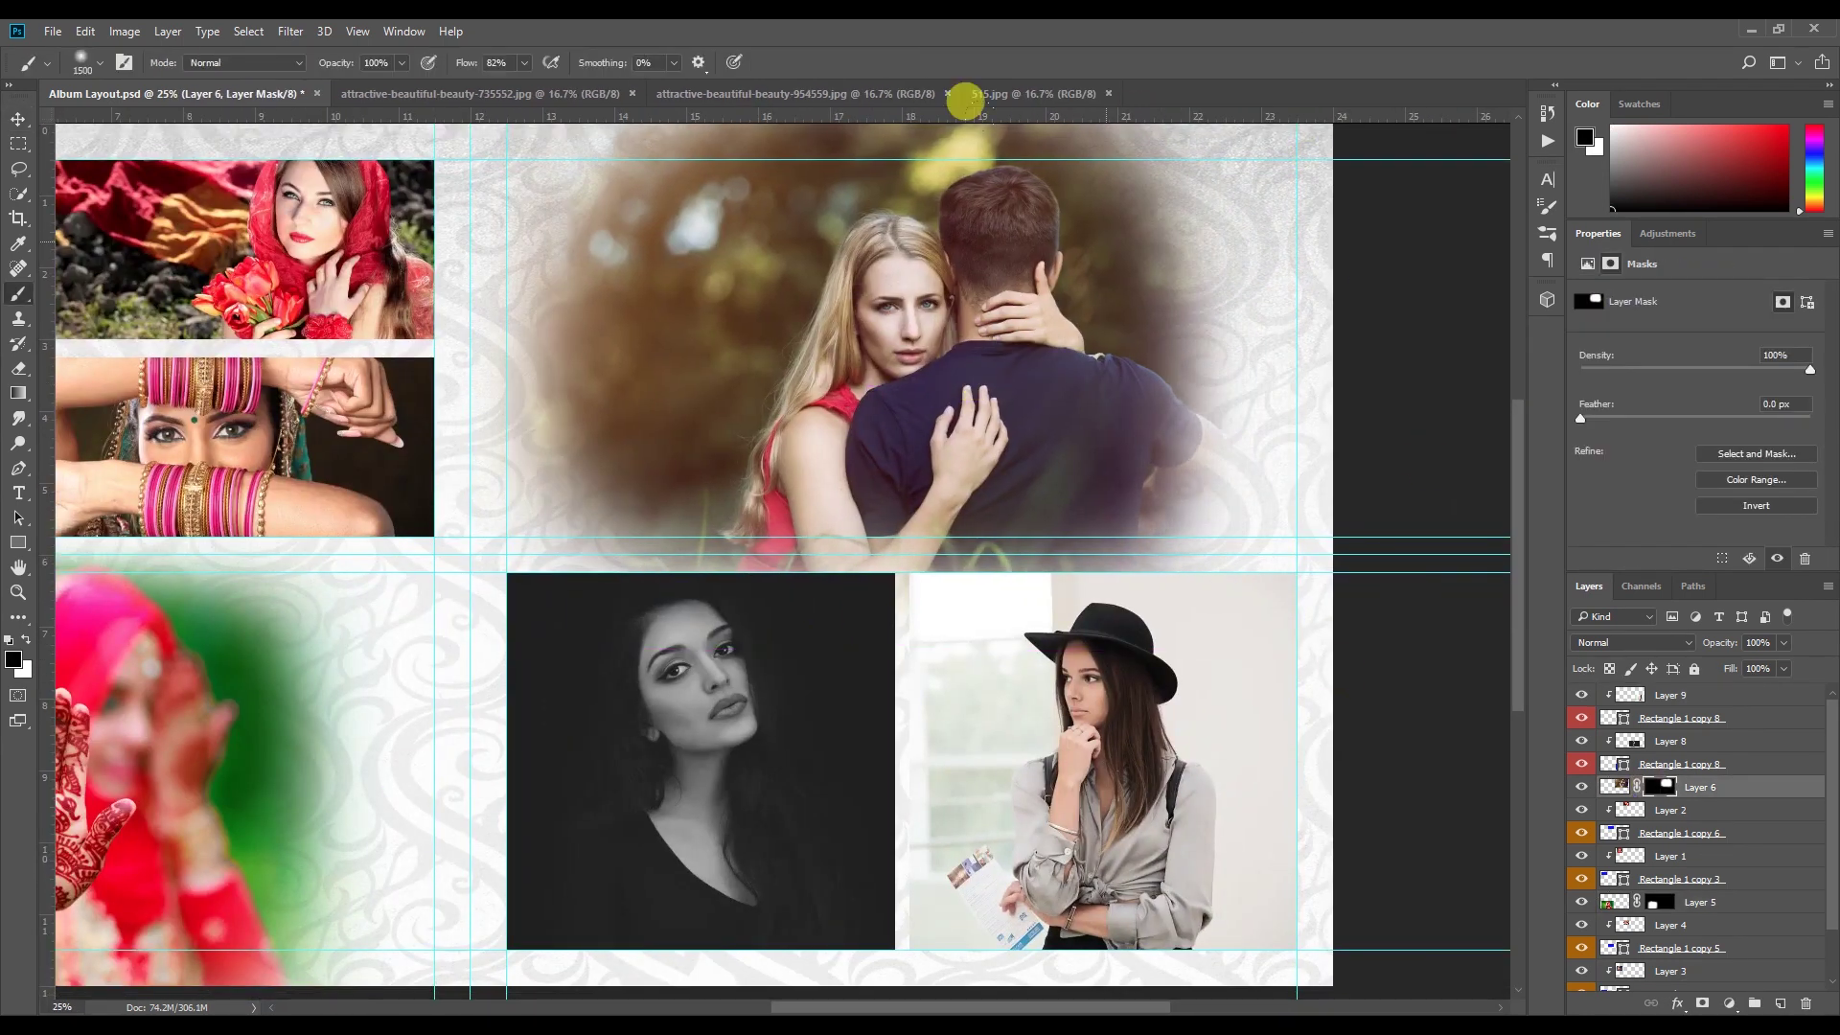
key("ctrl+z")
key("x")
Paint the couple photo's mask to widen the vignette and fade its top edge, undoing rejected strokes
key("x")
left_click_drag(1236, 144, 1261, 312)
key("ctrl+z")
key("ctrl+alt+z")
key("ctrl+alt+z")
key("ctrl+minus")
key("v")
left_click_drag(1071, 458, 1034, 458)
key("super")
key("ctrl+t")
left_click_drag(756, 622, 793, 596)
left_click_drag(1088, 466, 1081, 469)
key("Return")
left_click(1659, 786)
key("b")
left_click_drag(1217, 307, 1044, 537)
key("x")
mouse_move(1284, 508)
left_mouse_down()
mouse_move(1273, 295)
mouse_move(968, 584)
left_mouse_up()
key("ctrl+z")
mouse_move(1226, 254)
left_mouse_down()
mouse_move(981, 257)
mouse_move(1073, 248)
left_mouse_up()
key("ctrl+z")
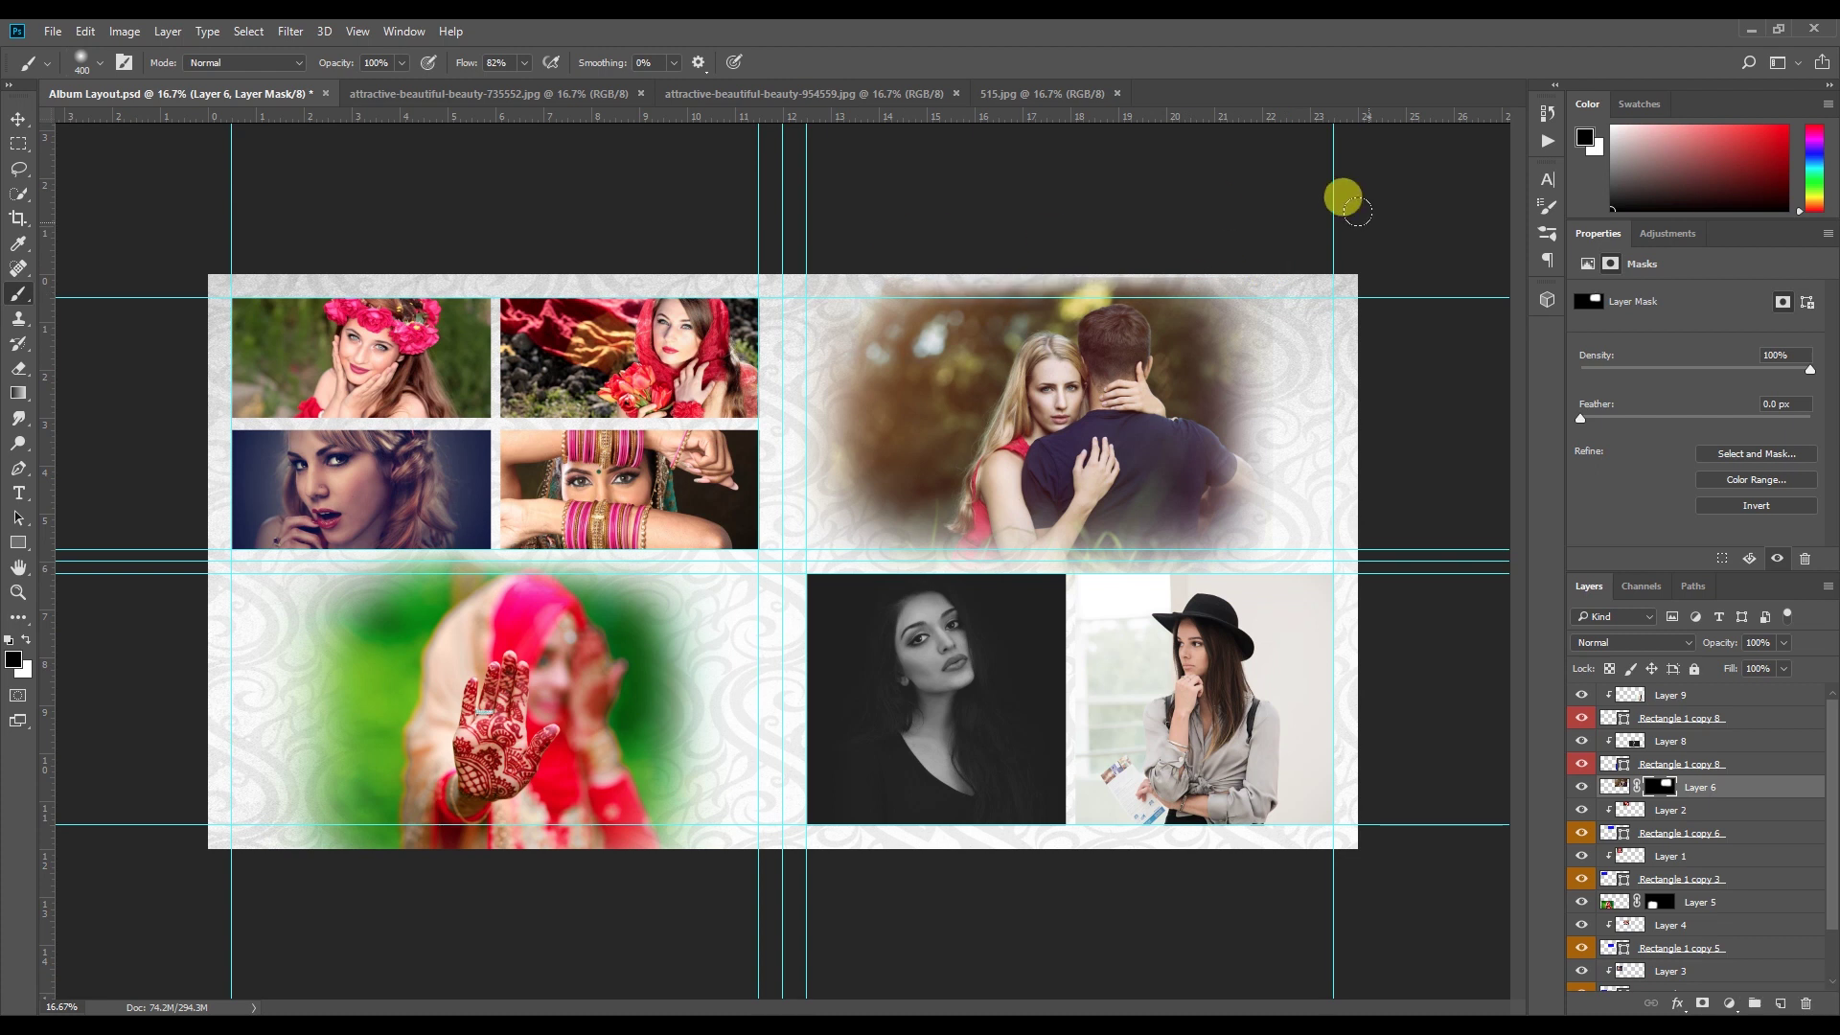
key("ctrl+plus")
key("ctrl+alt+z")
key("ctrl+alt+z")
key("v")
Soften the top of the couple photo's vignette and undo the hard right-edge stroke
left_click(1660, 786)
key("b")
key("ctrl+minus")
mouse_move(1188, 258)
left_mouse_down()
mouse_move(958, 278)
mouse_move(1112, 455)
left_mouse_up()
key("x")
key("v")
left_click(1440, 464)
key("ctrl+plus")
left_click(1659, 787)
key("b")
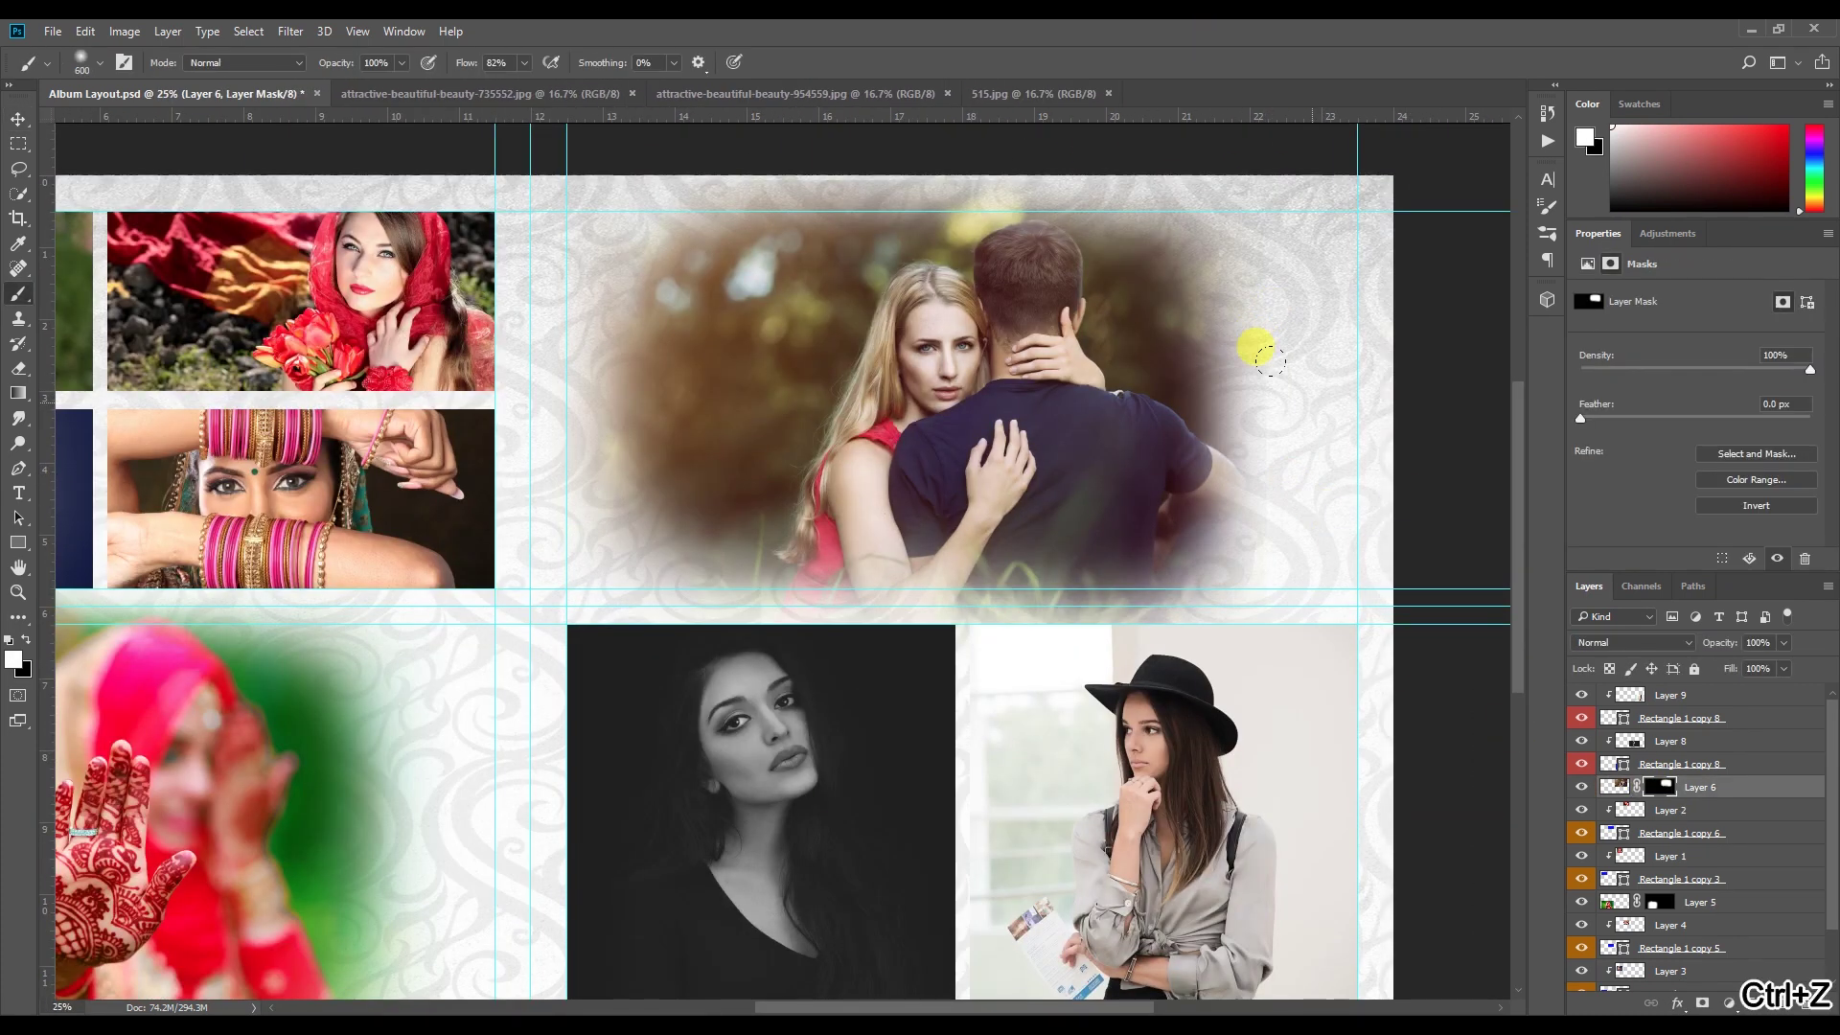
key("ctrl+z")
key("v")
key("ctrl+minus")
left_click(1445, 735, "ctrl")
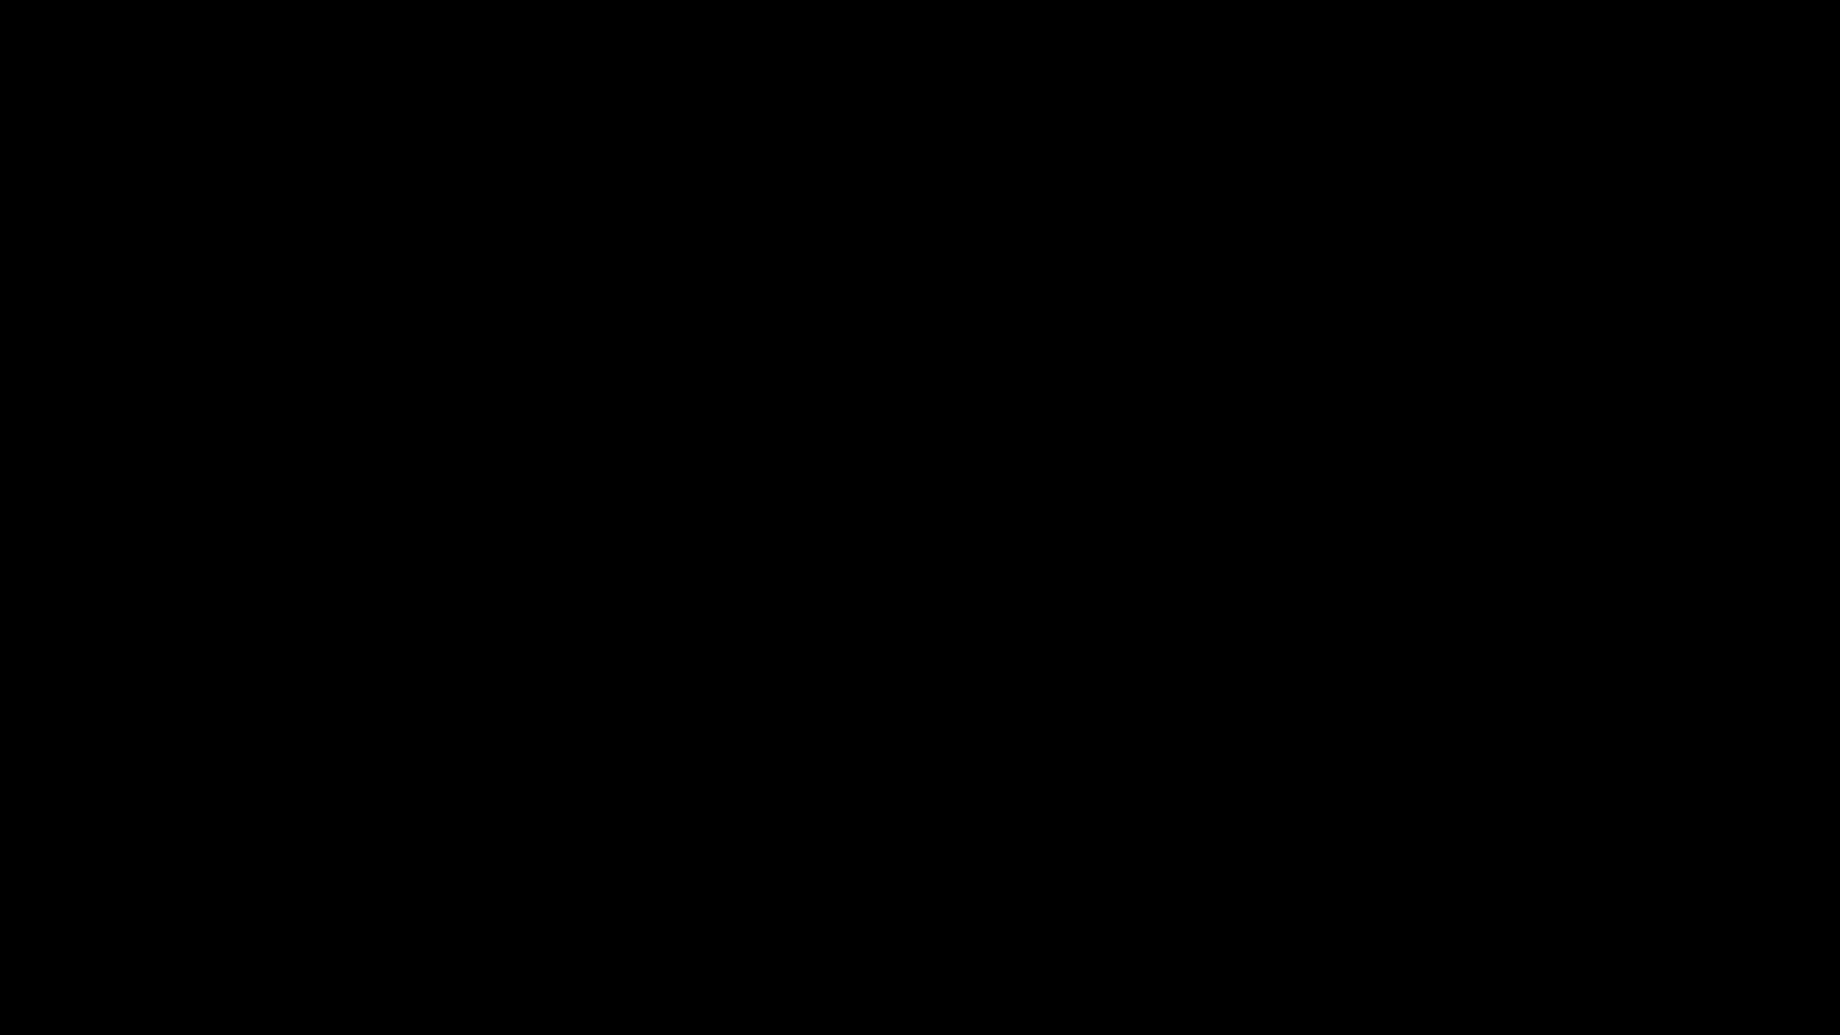